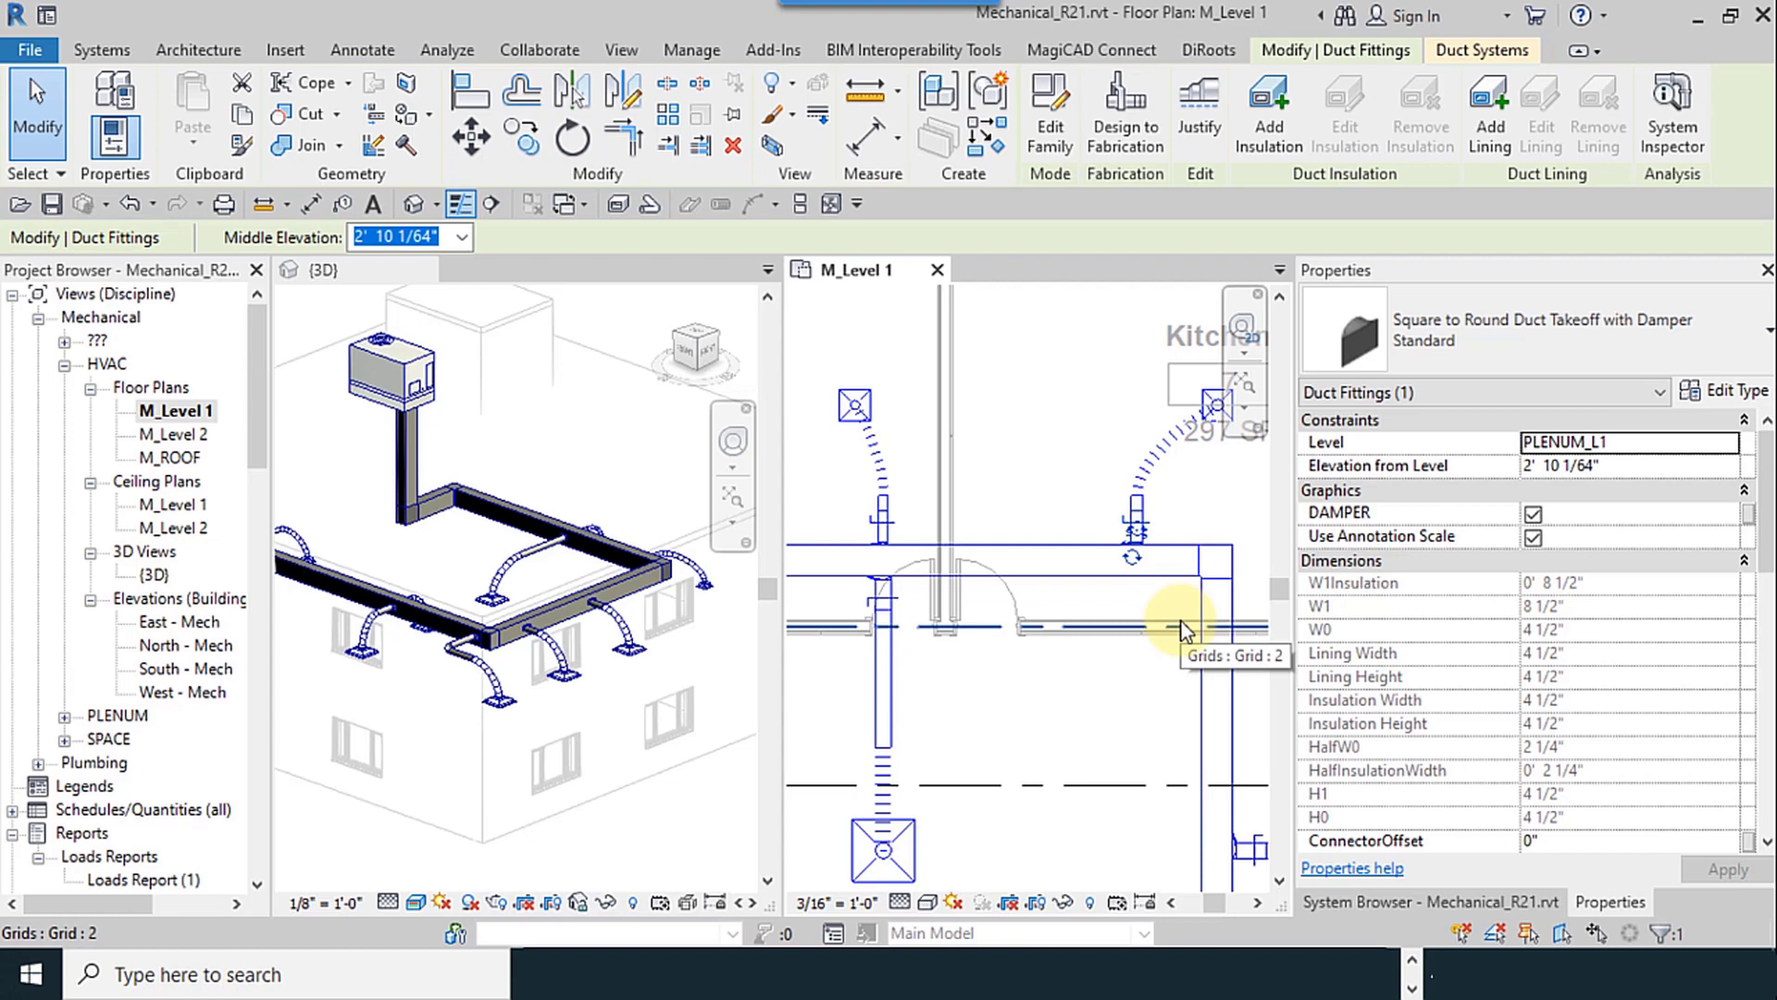
# Step: Split the upper horizontal main duct in the M_Level 1 plan just past the first pair of opposite branch takeoffs
pyautogui.click(1135, 715)
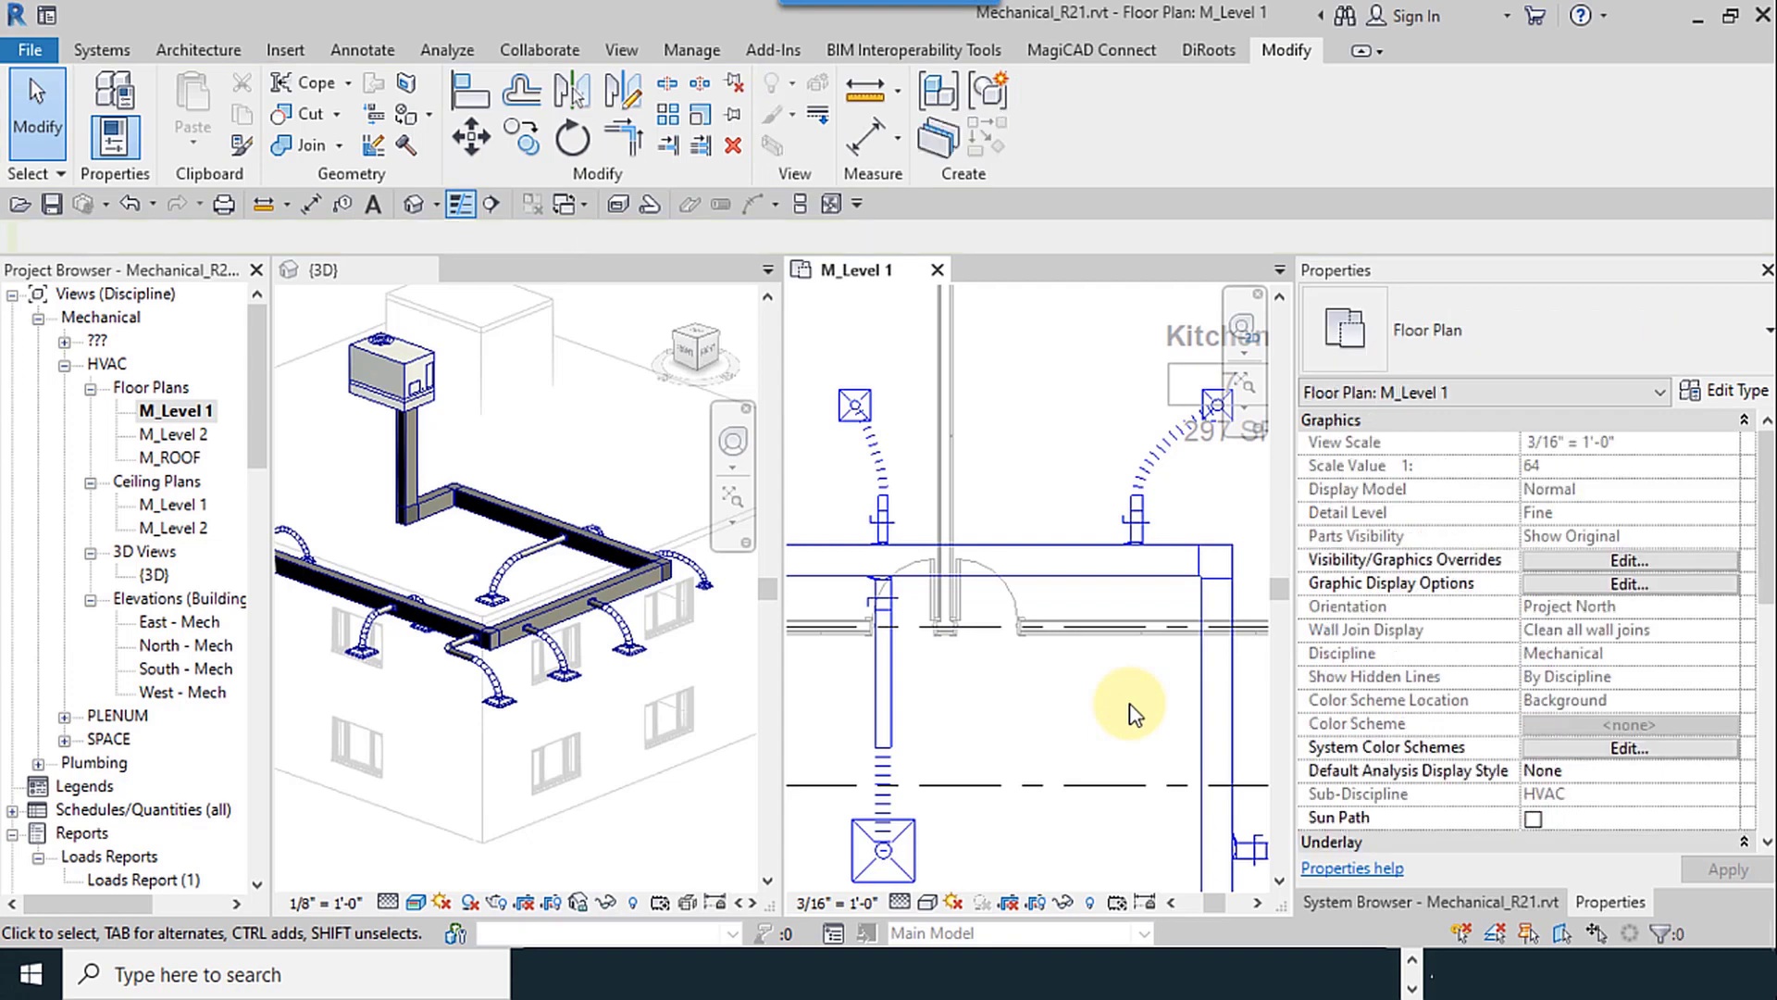
pyautogui.moveTo(1079, 682); pyautogui.dragTo(1018, 530, button='middle')
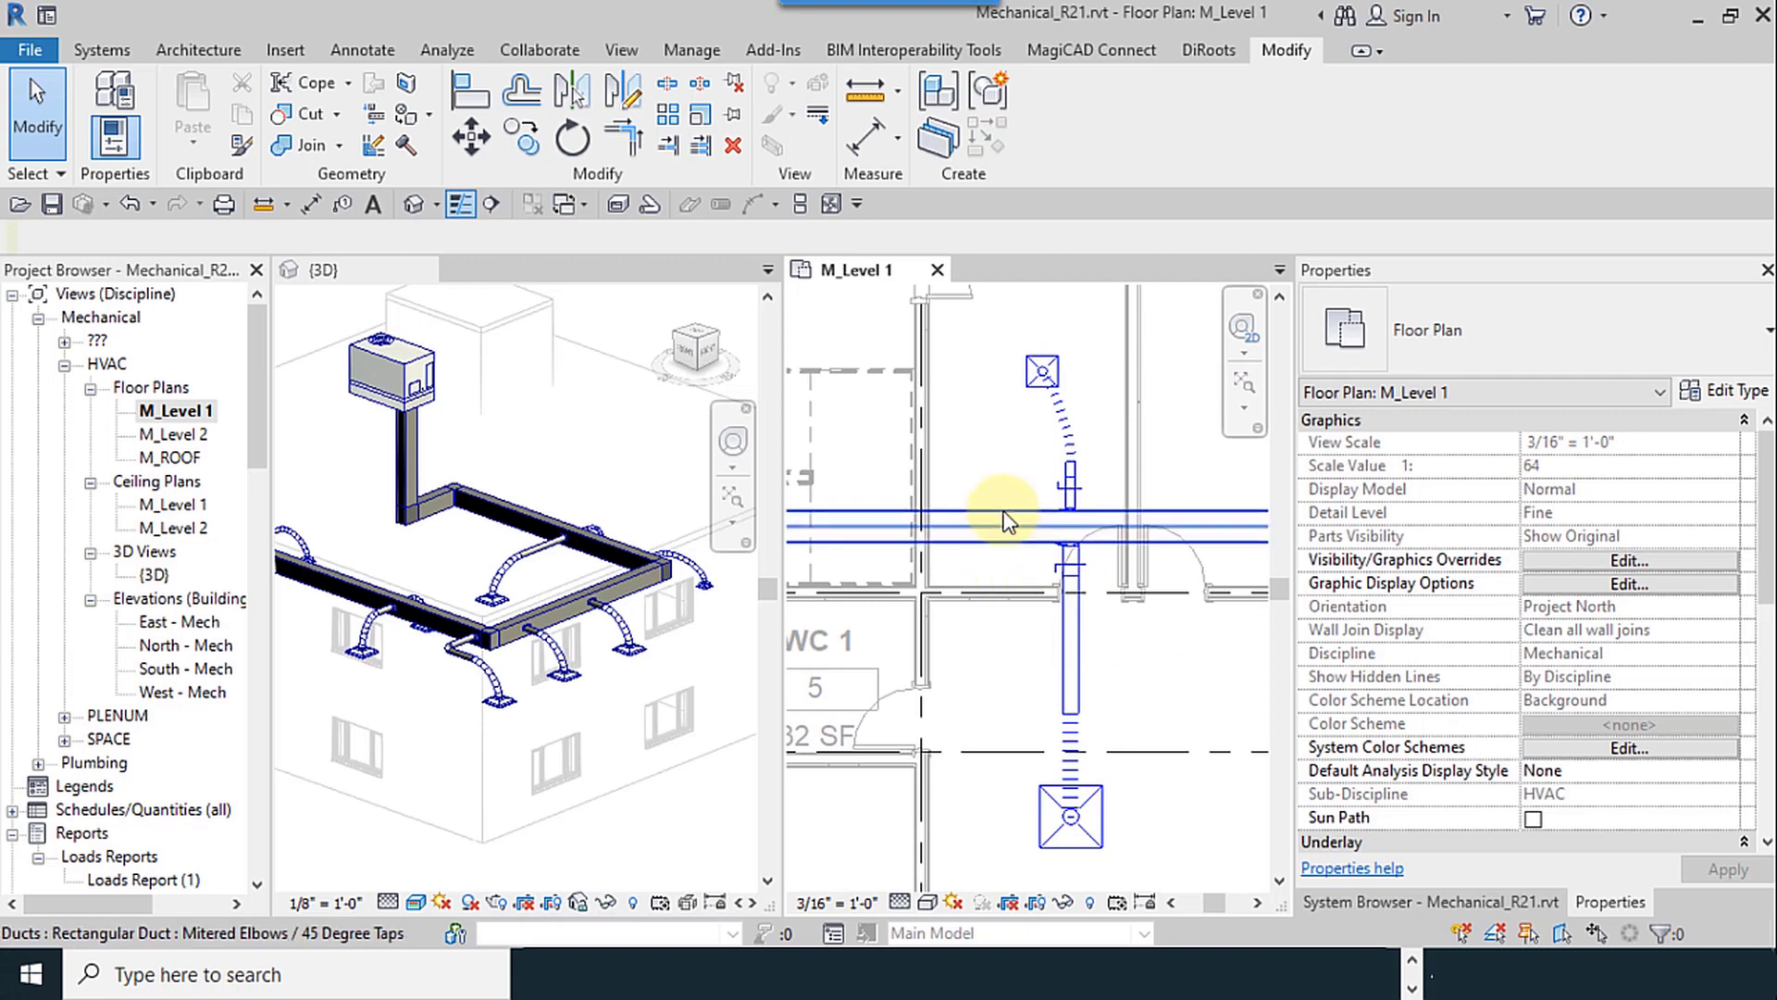
pyautogui.moveTo(1123, 647); pyautogui.dragTo(942, 501, button='middle')
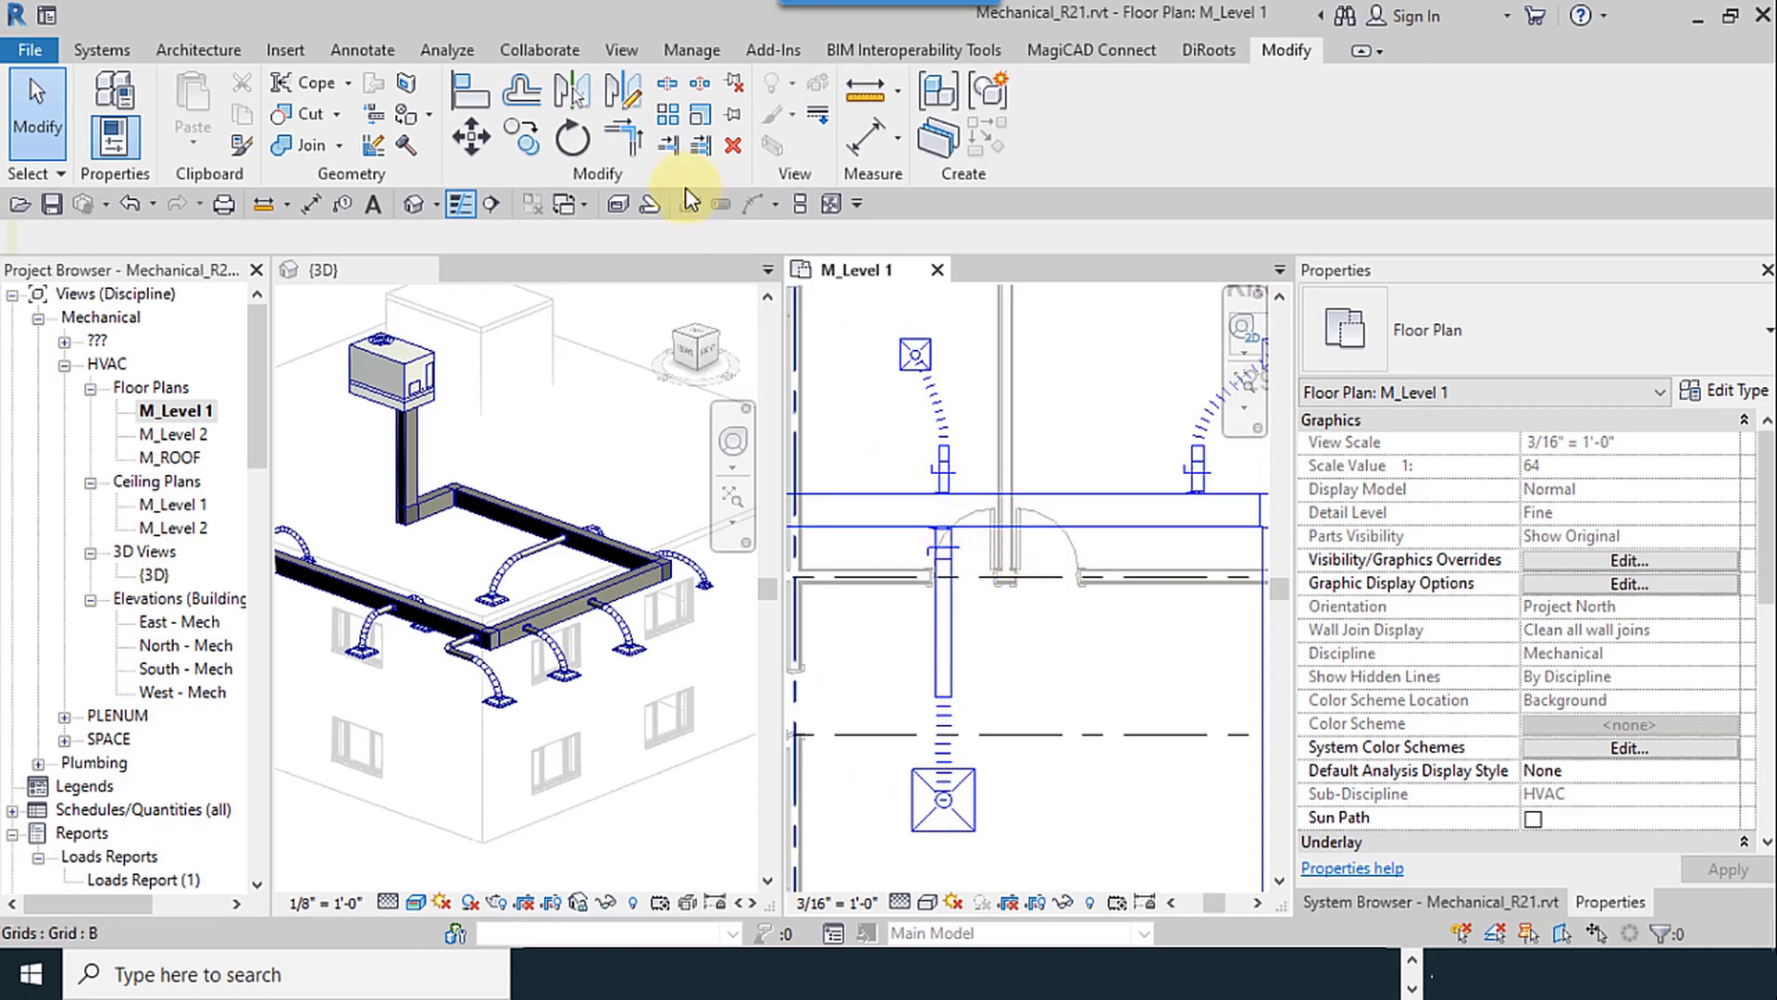
pyautogui.click(668, 87)
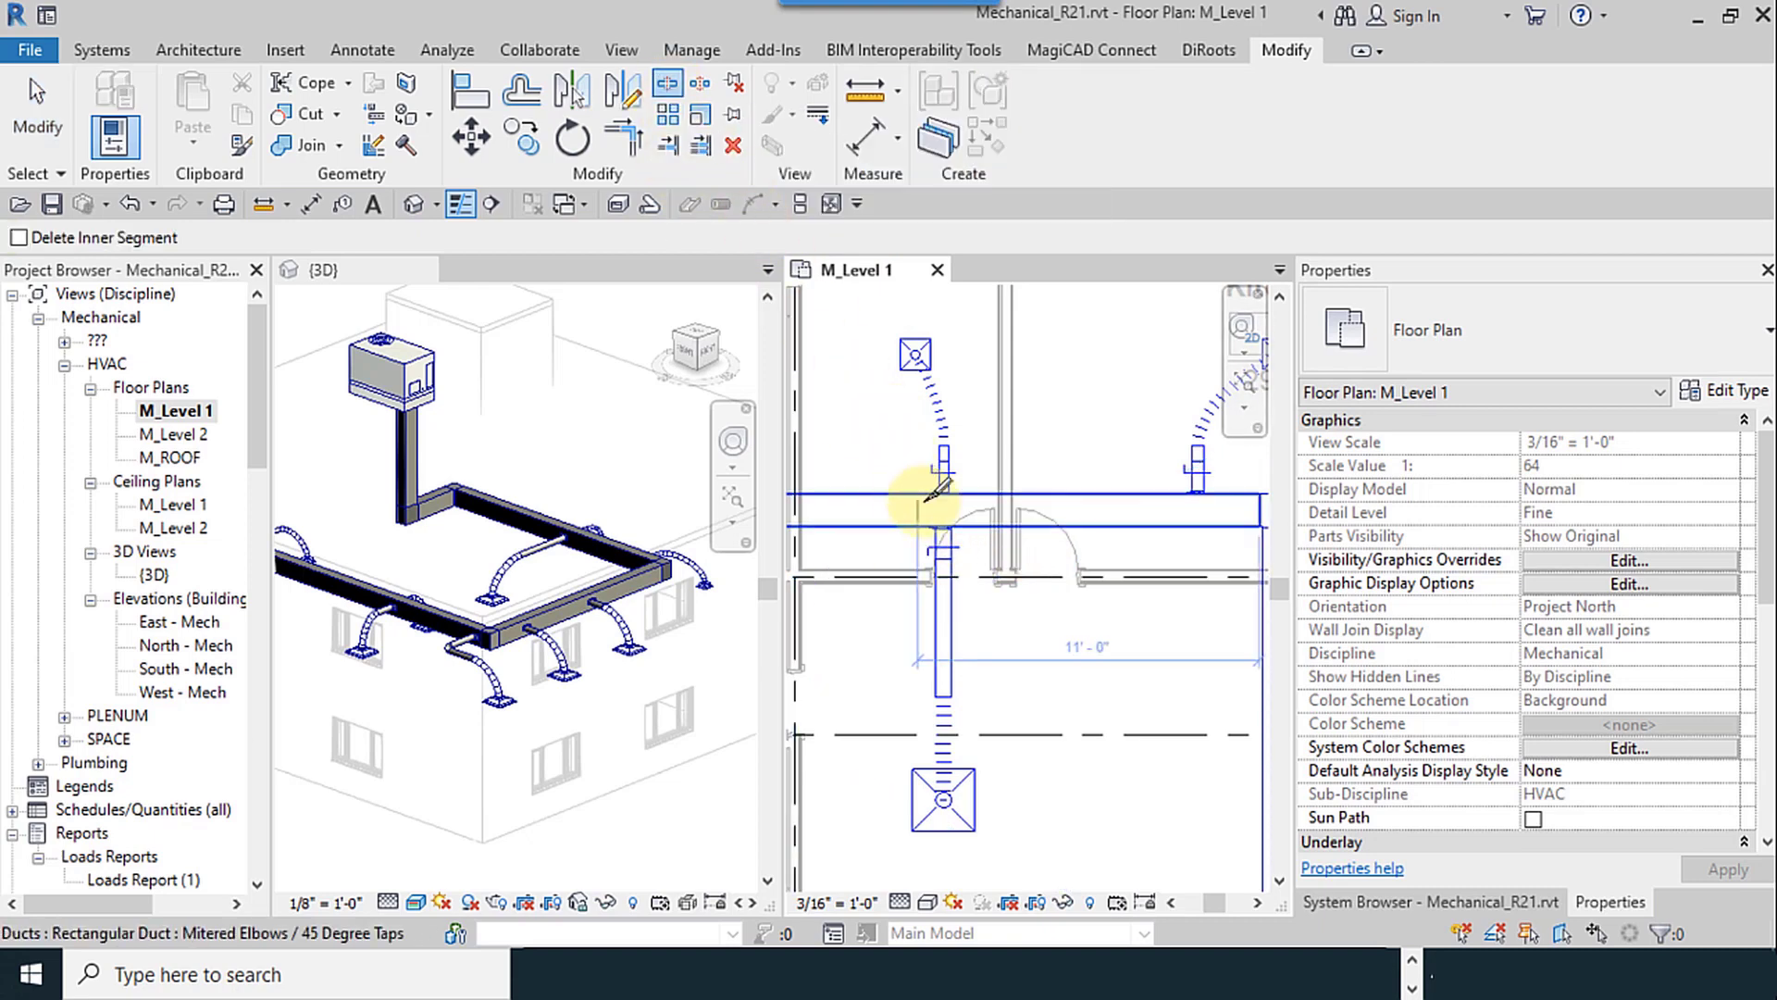
pyautogui.moveTo(1011, 615); pyautogui.dragTo(1234, 658, button='middle')
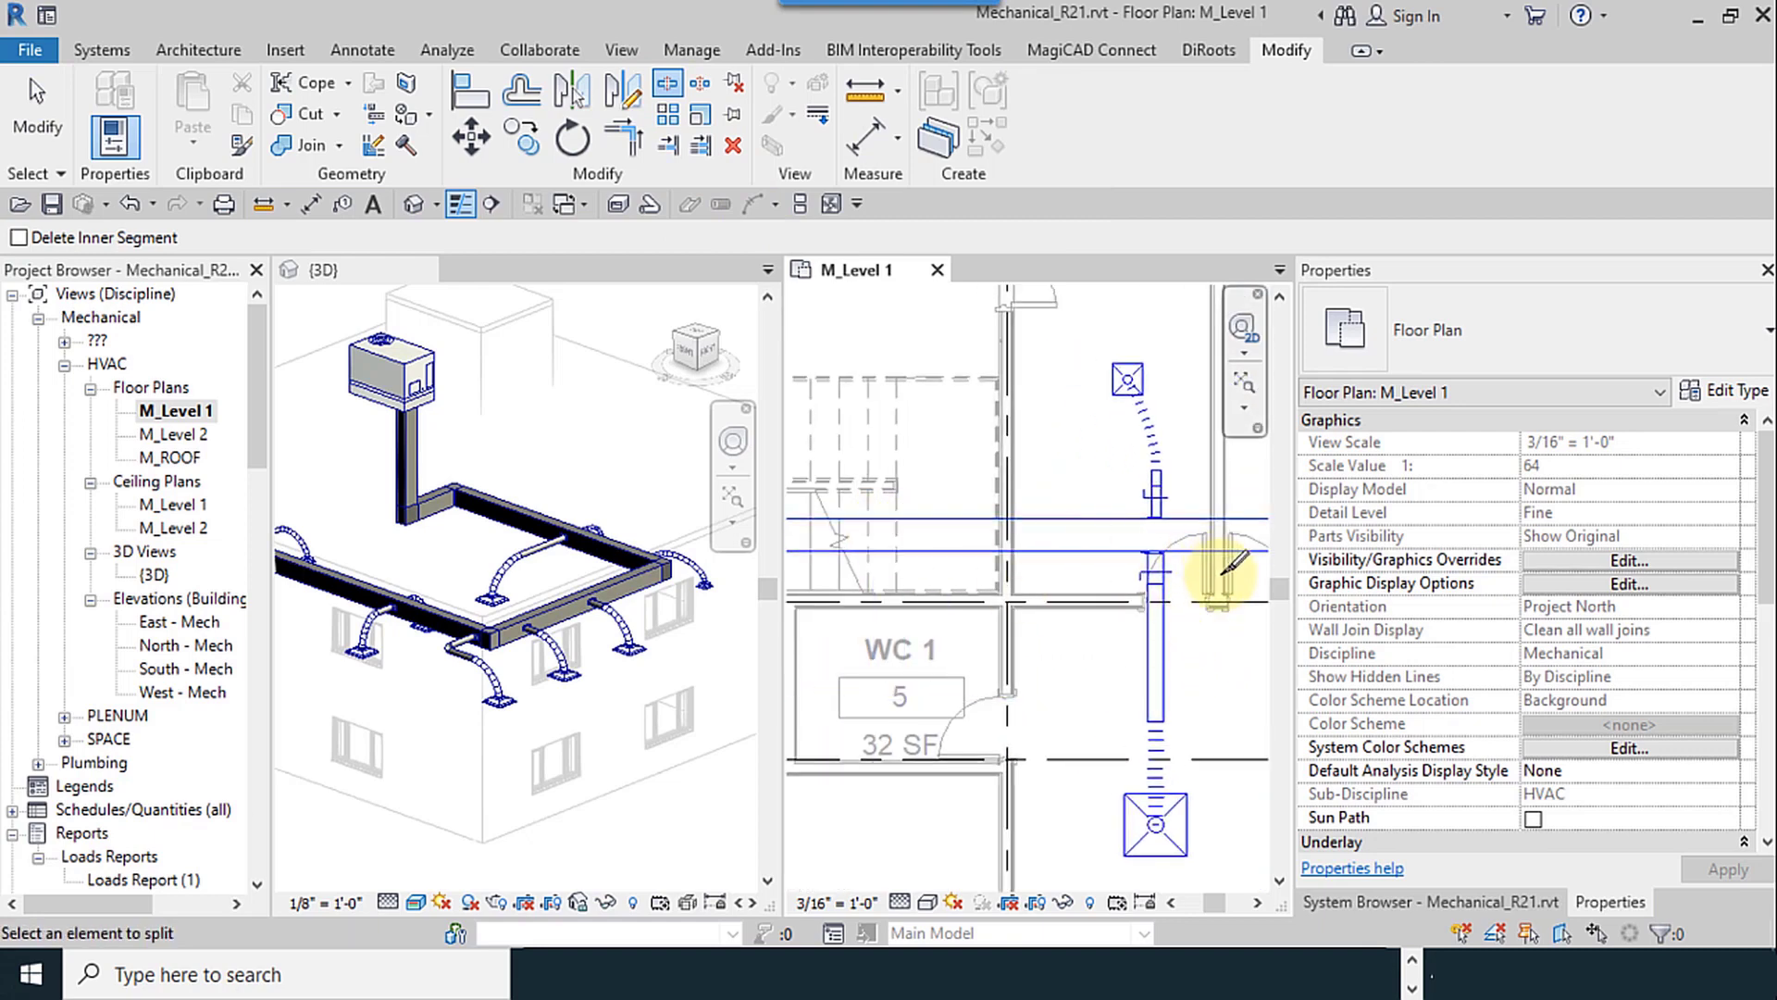
pyautogui.moveTo(1229, 565); pyautogui.dragTo(935, 544, button='middle')
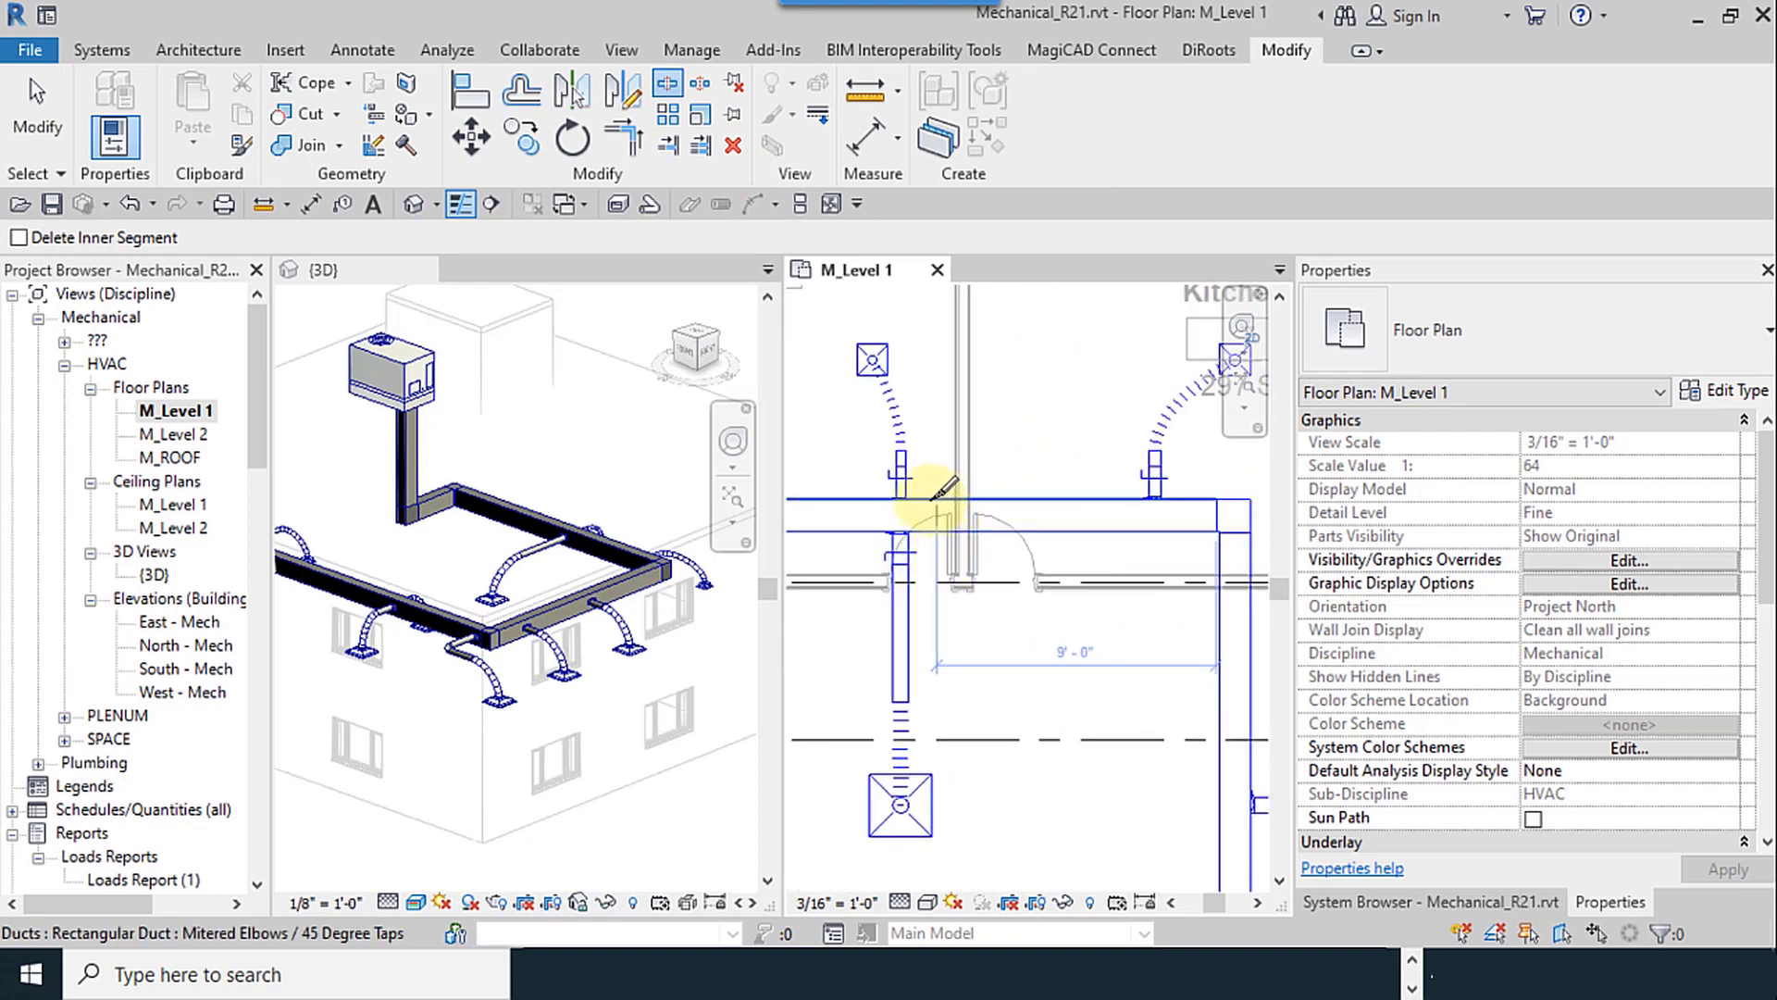
pyautogui.click(925, 500)
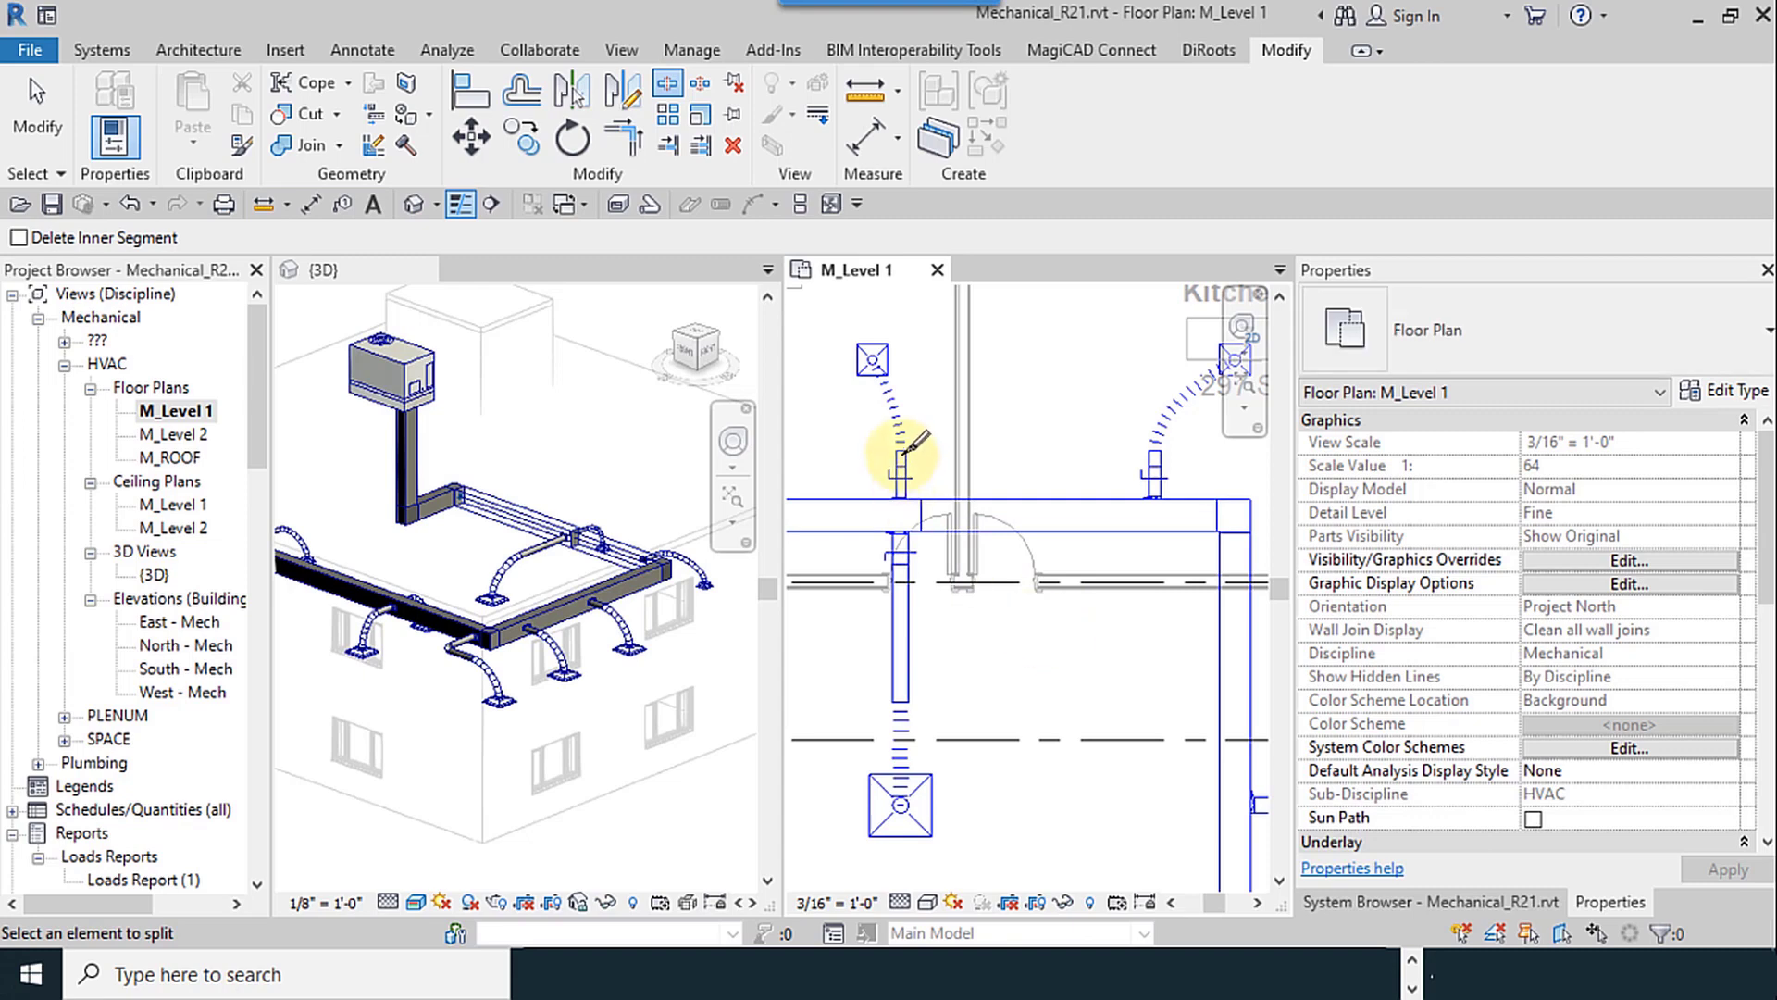
# Step: Split the vertical main duct beside Hall 1 between its two east-side branch takeoffs
pyautogui.scroll(6, 917, 486)
pyautogui.scroll(-6, 862, 516)
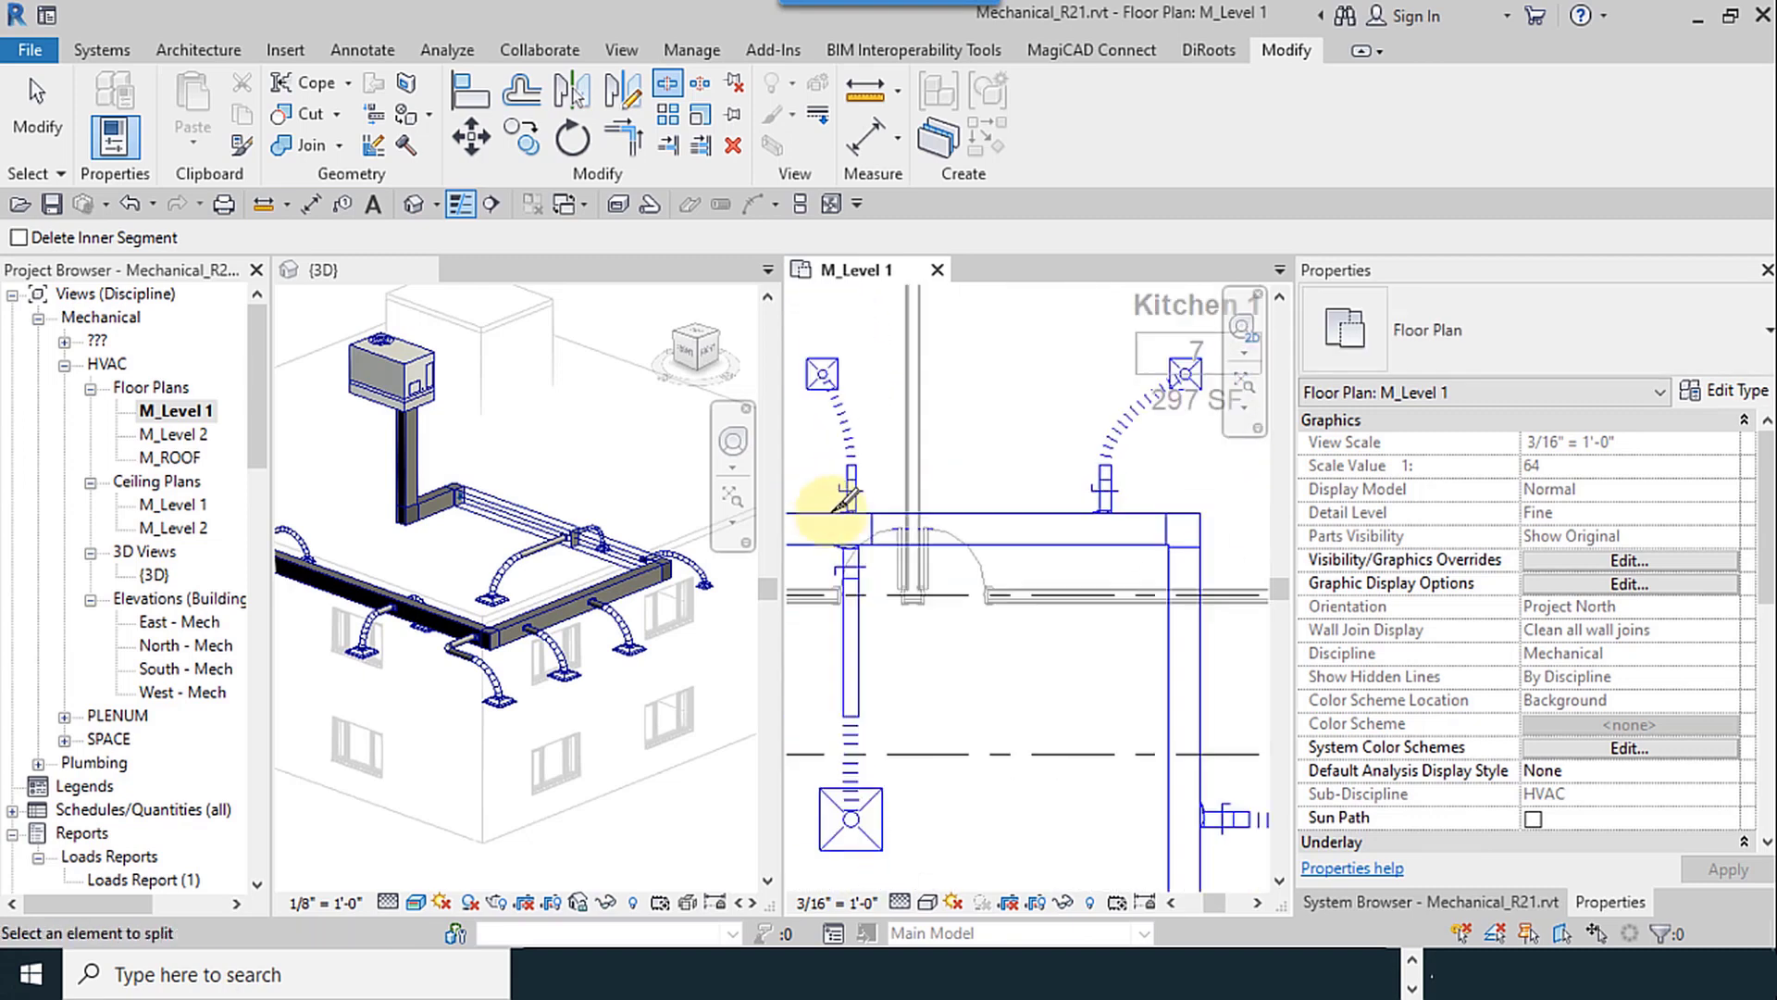
pyautogui.moveTo(1139, 604); pyautogui.dragTo(1039, 567, button='middle')
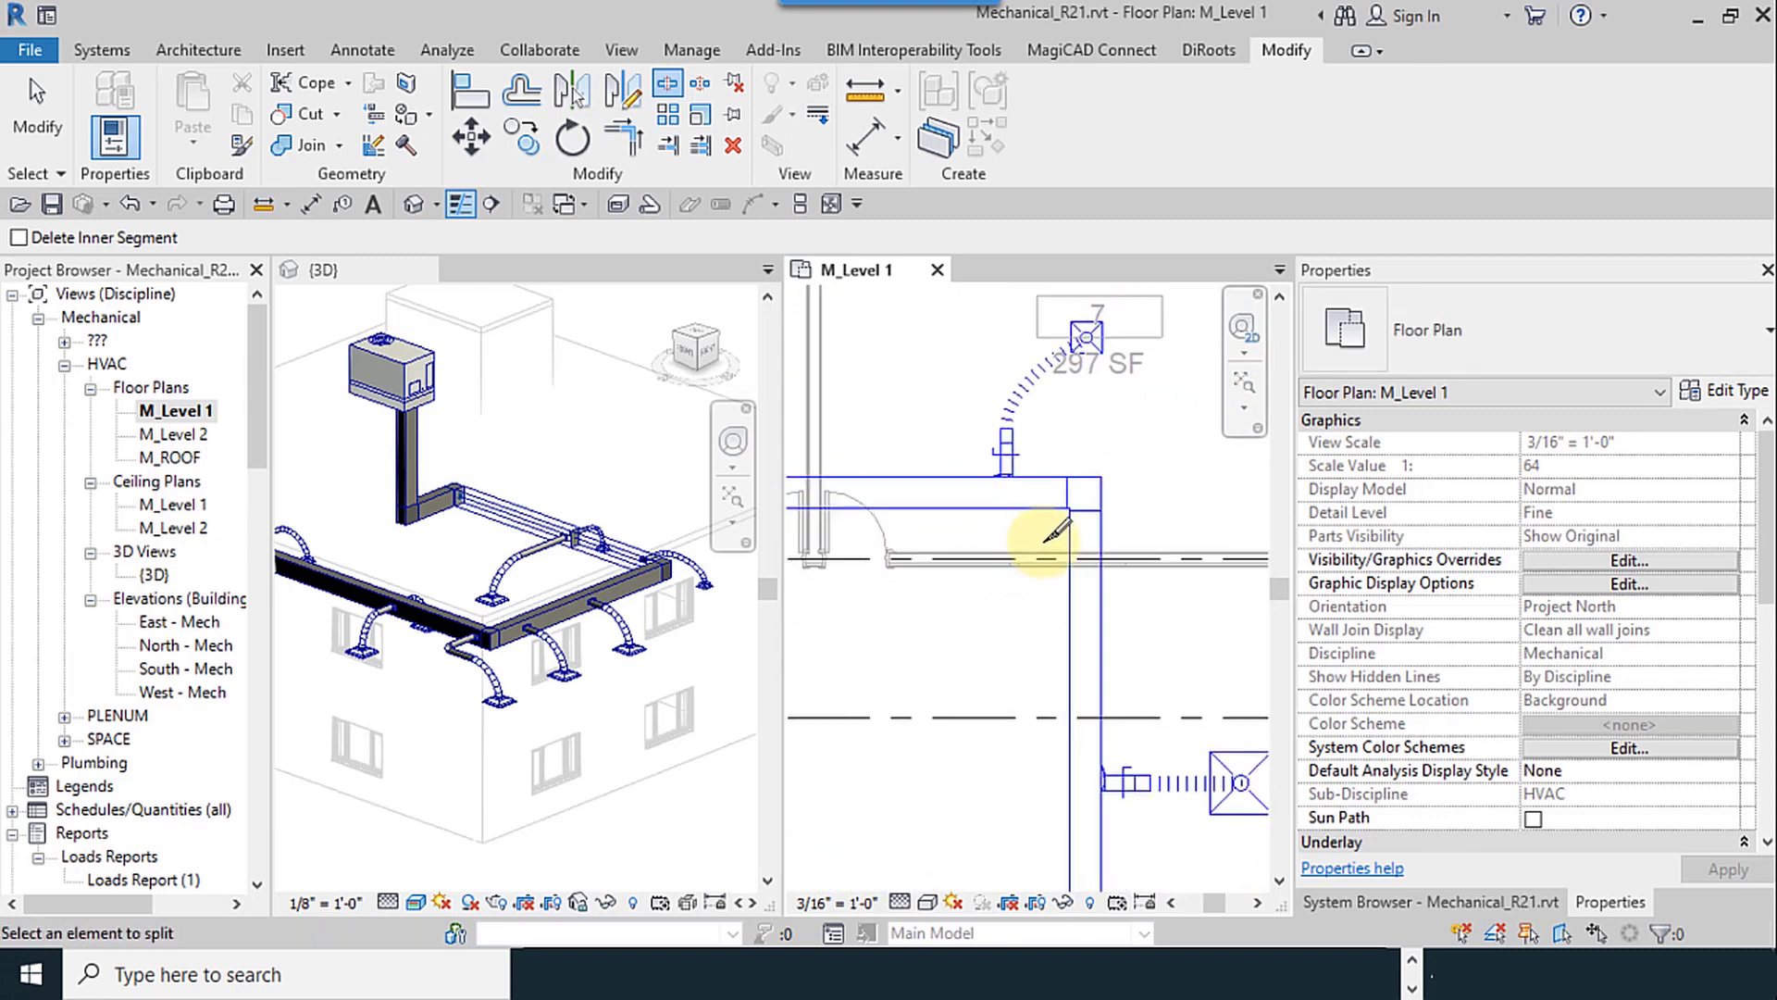
pyautogui.scroll(-1, 1039, 599)
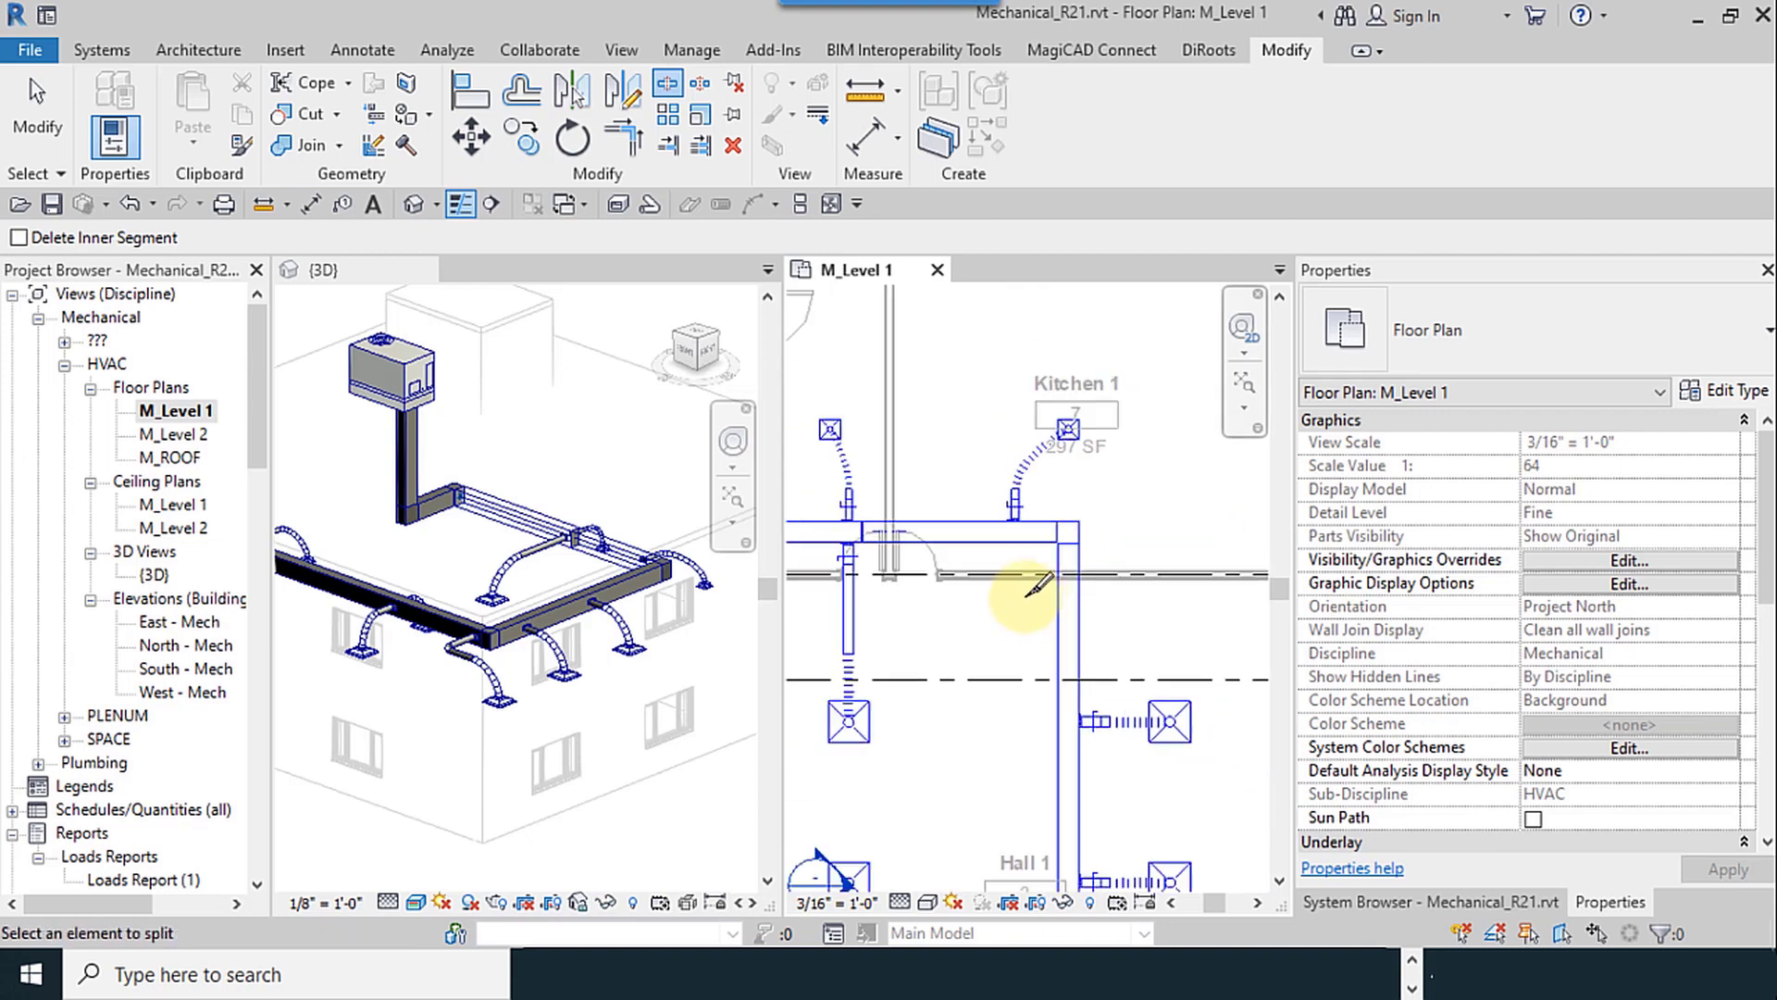
pyautogui.moveTo(1040, 599); pyautogui.dragTo(1034, 515, button='middle')
pyautogui.moveTo(1130, 587); pyautogui.dragTo(1092, 477, button='middle')
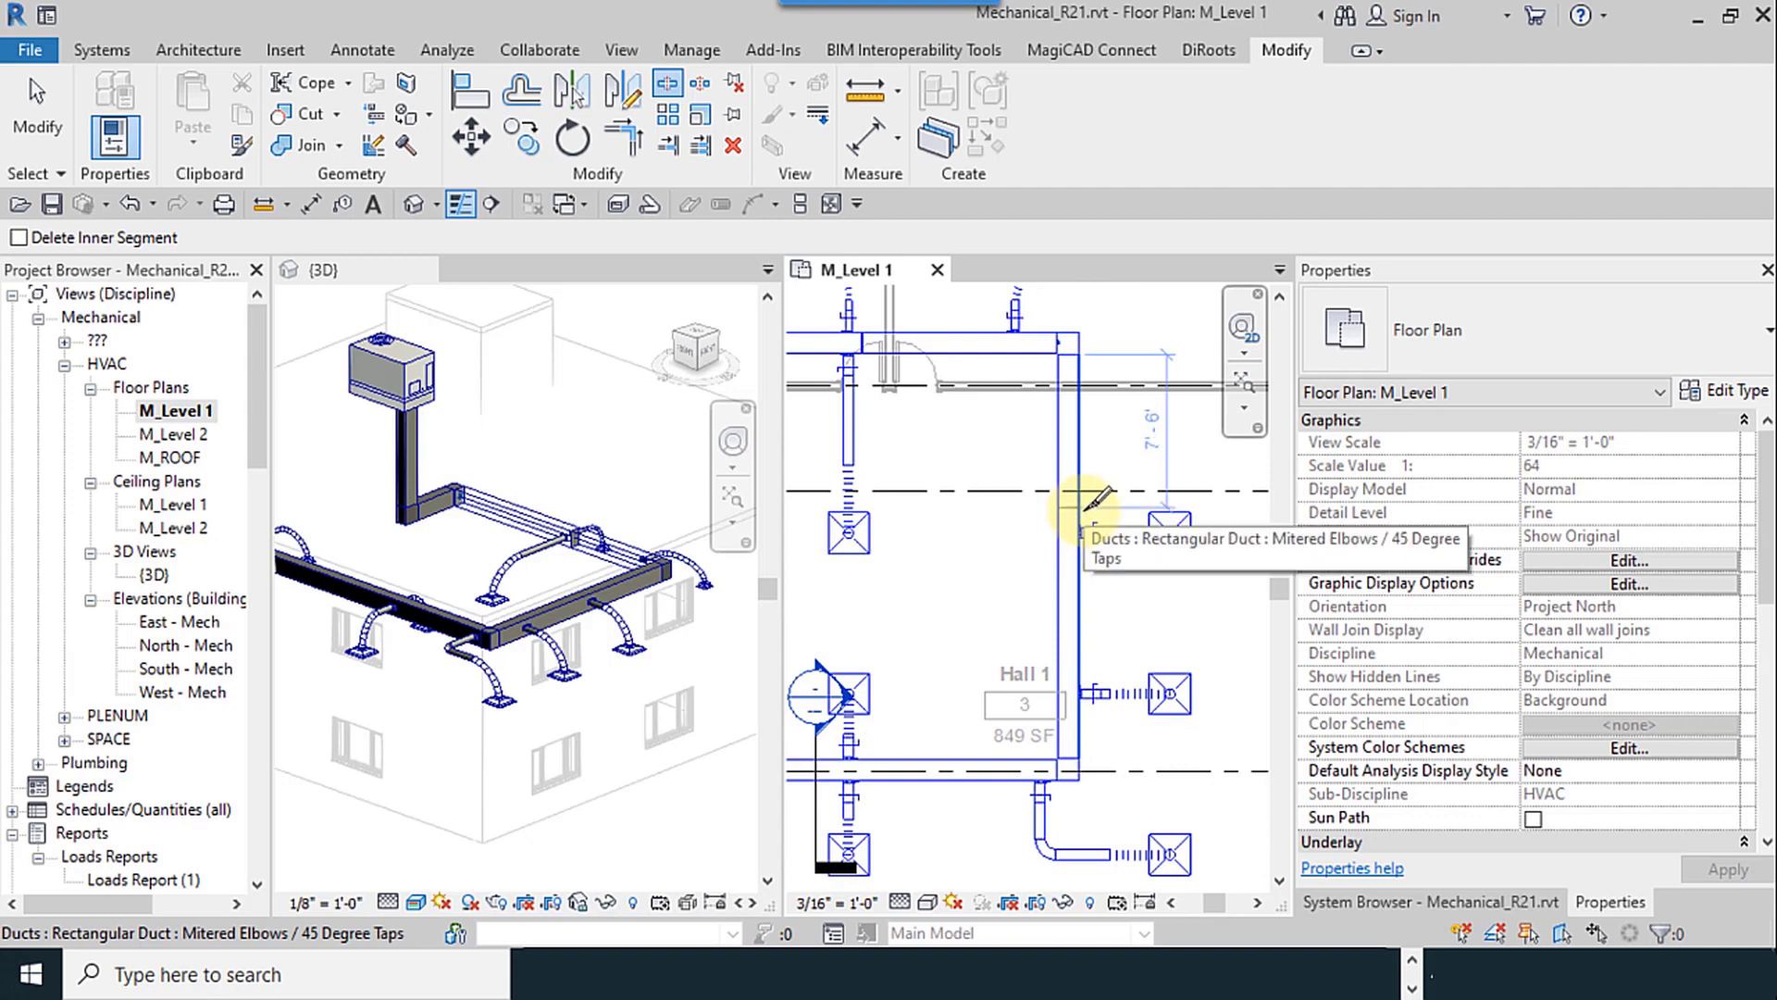
pyautogui.click(1092, 558)
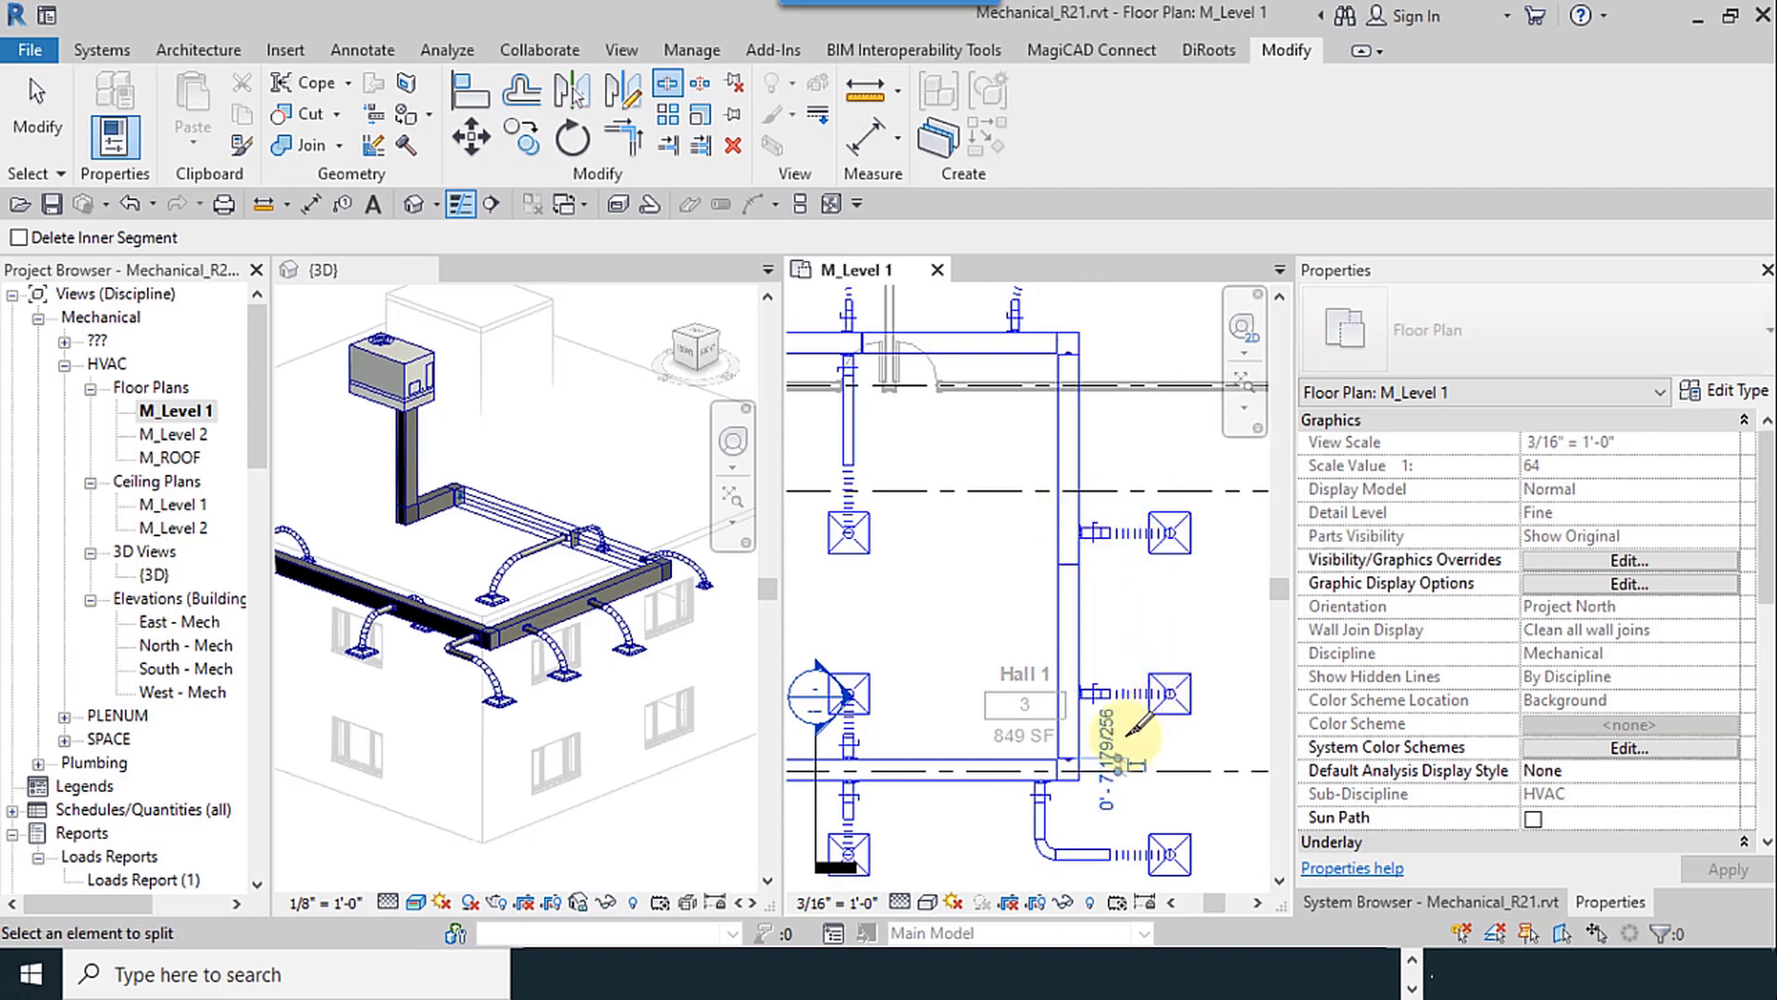
# Step: Split the vertical main duct just below its lower east branch, and the lower horizontal duct just past the corner branch
pyautogui.moveTo(1116, 718); pyautogui.dragTo(1200, 546, button='middle')
pyautogui.scroll(2, 1193, 557)
pyautogui.scroll(-1, 1028, 568)
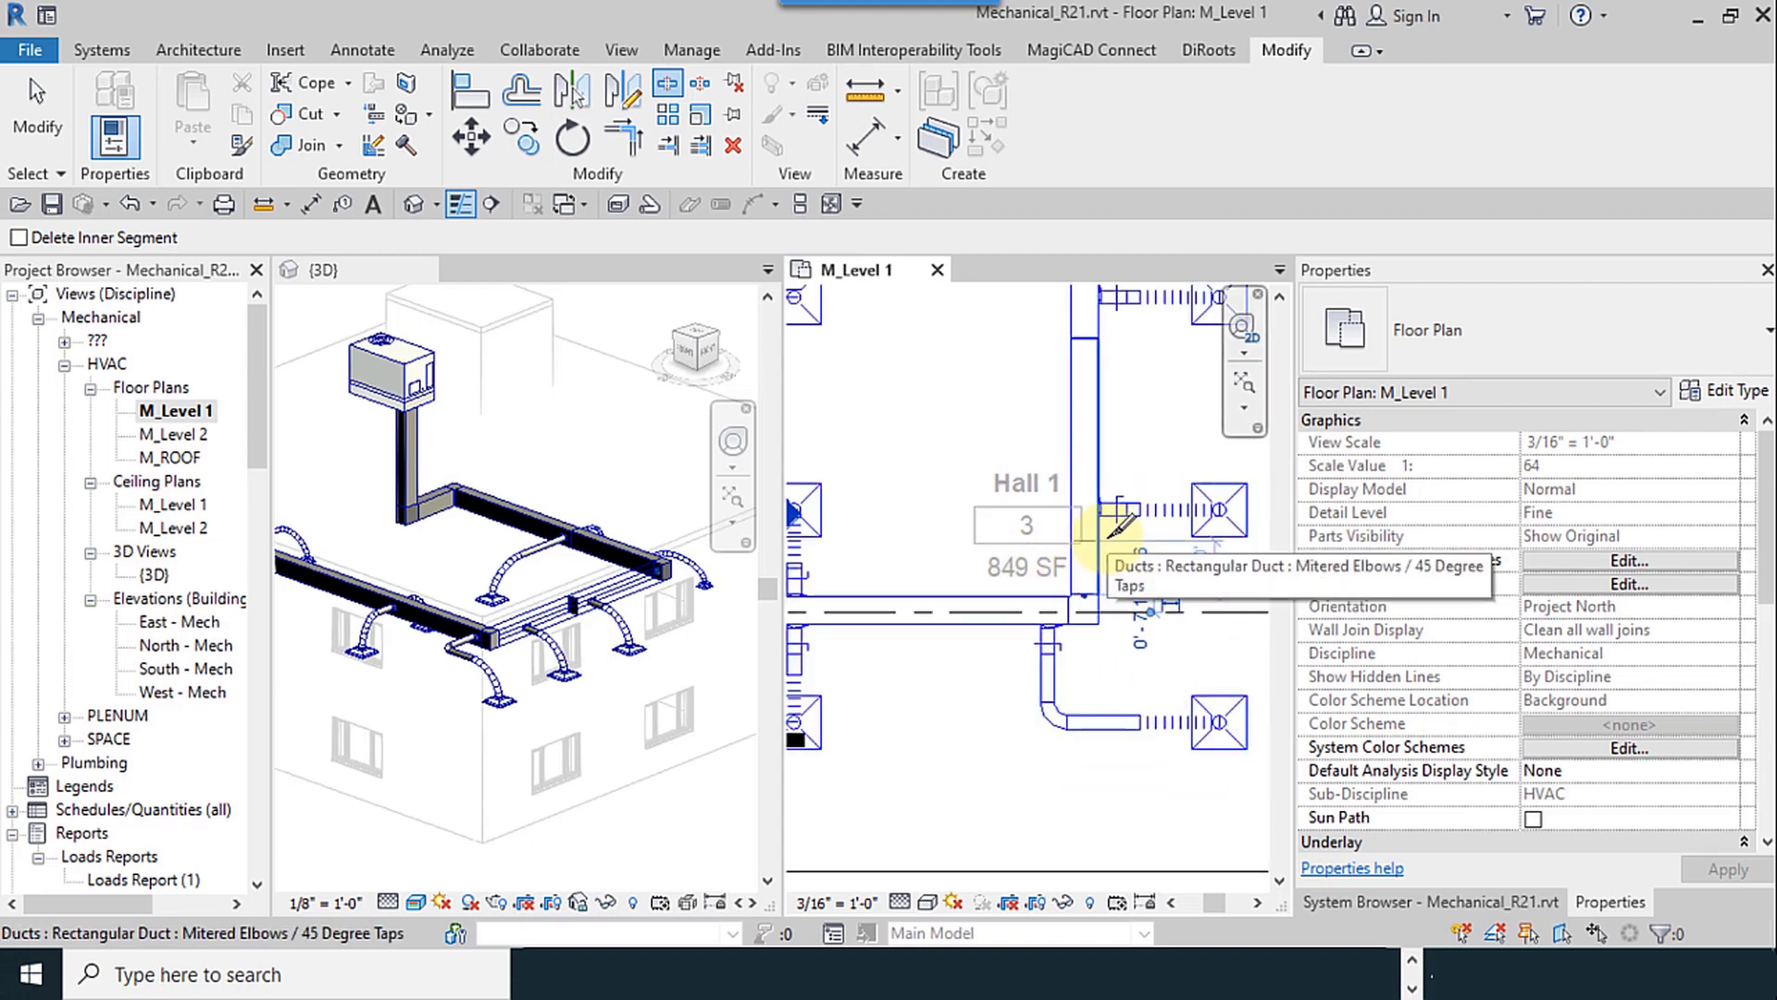
pyautogui.moveTo(940, 706); pyautogui.dragTo(1079, 780, button='middle')
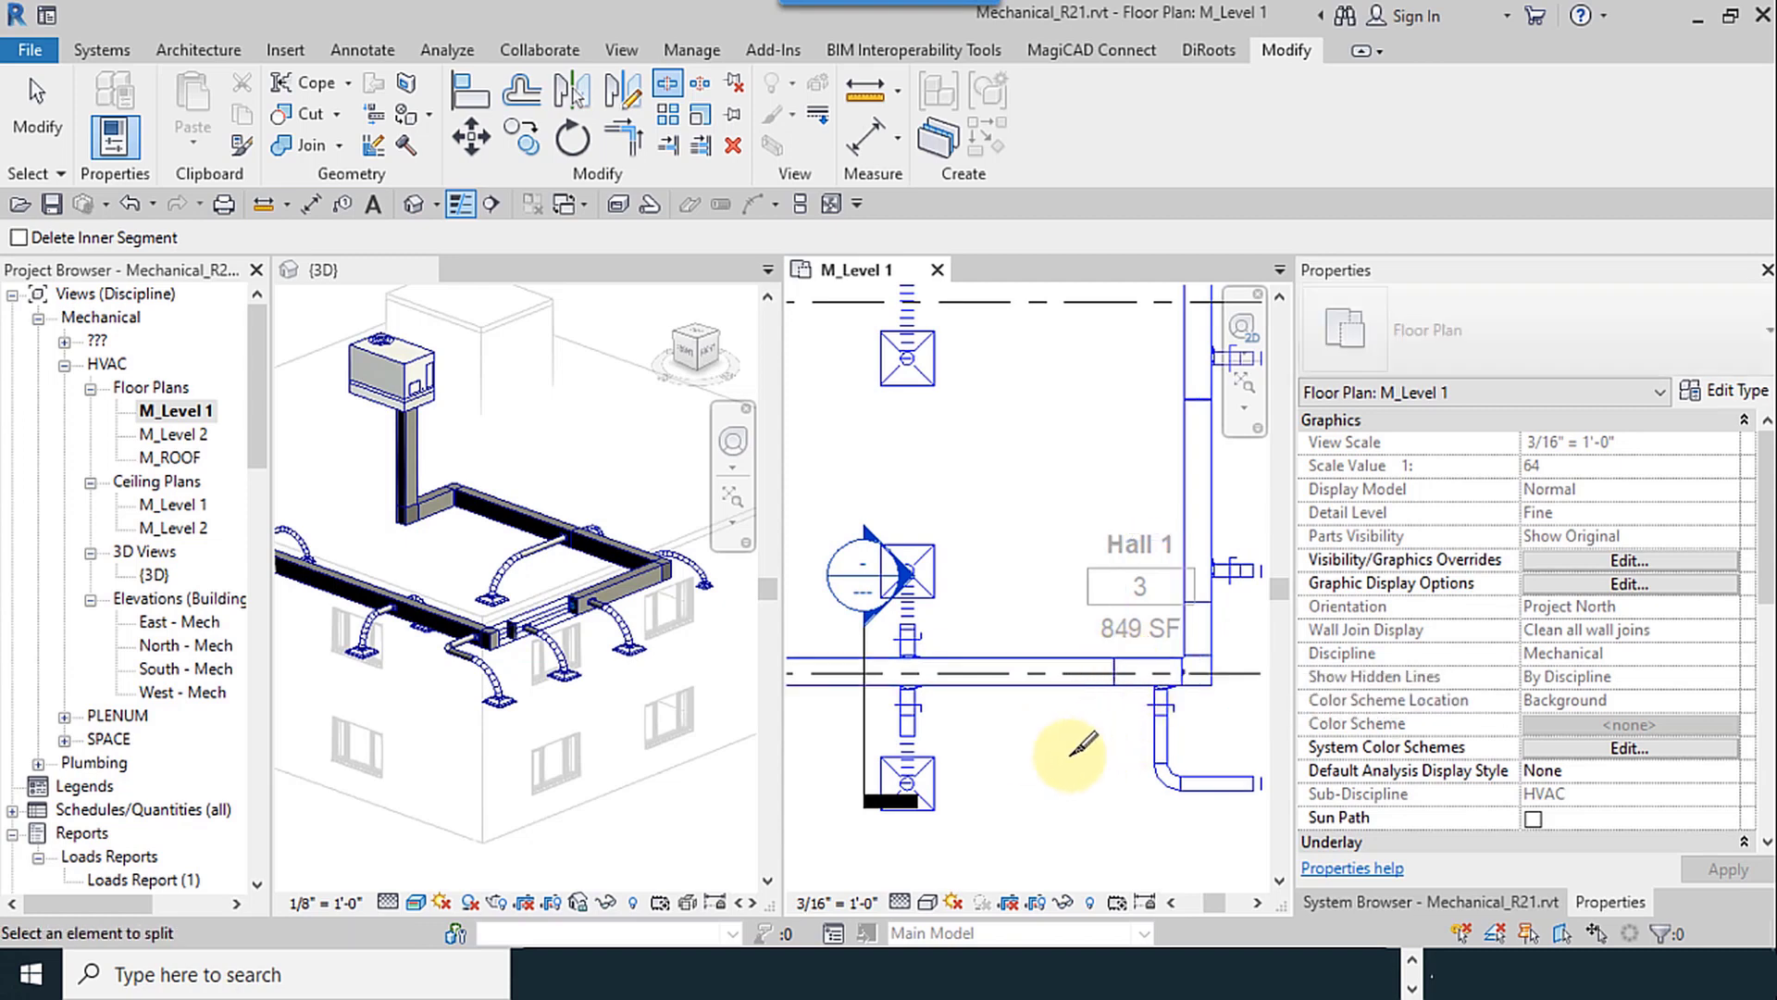
# Step: Split the lower horizontal main duct just west of Hall 1's pair of opposite branches, and end the Split Element command
pyautogui.moveTo(1077, 766); pyautogui.dragTo(1279, 759, button='middle')
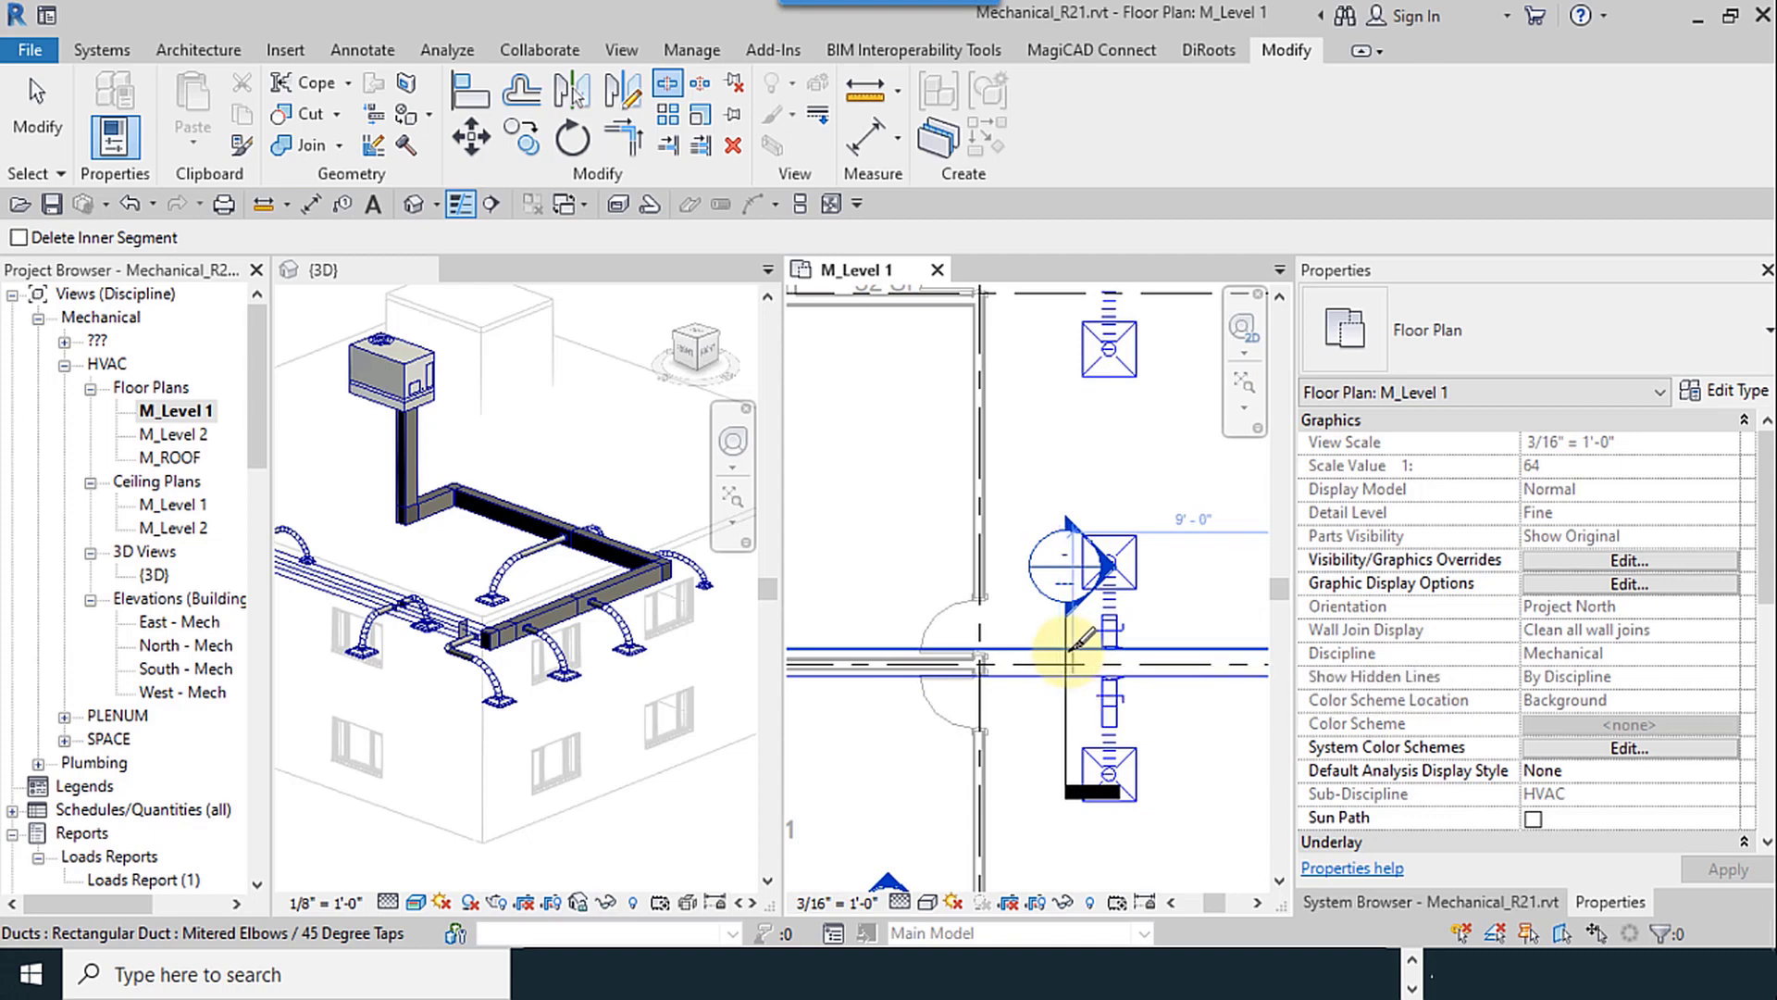
pyautogui.click(1069, 651)
pyautogui.scroll(-3, 1011, 759)
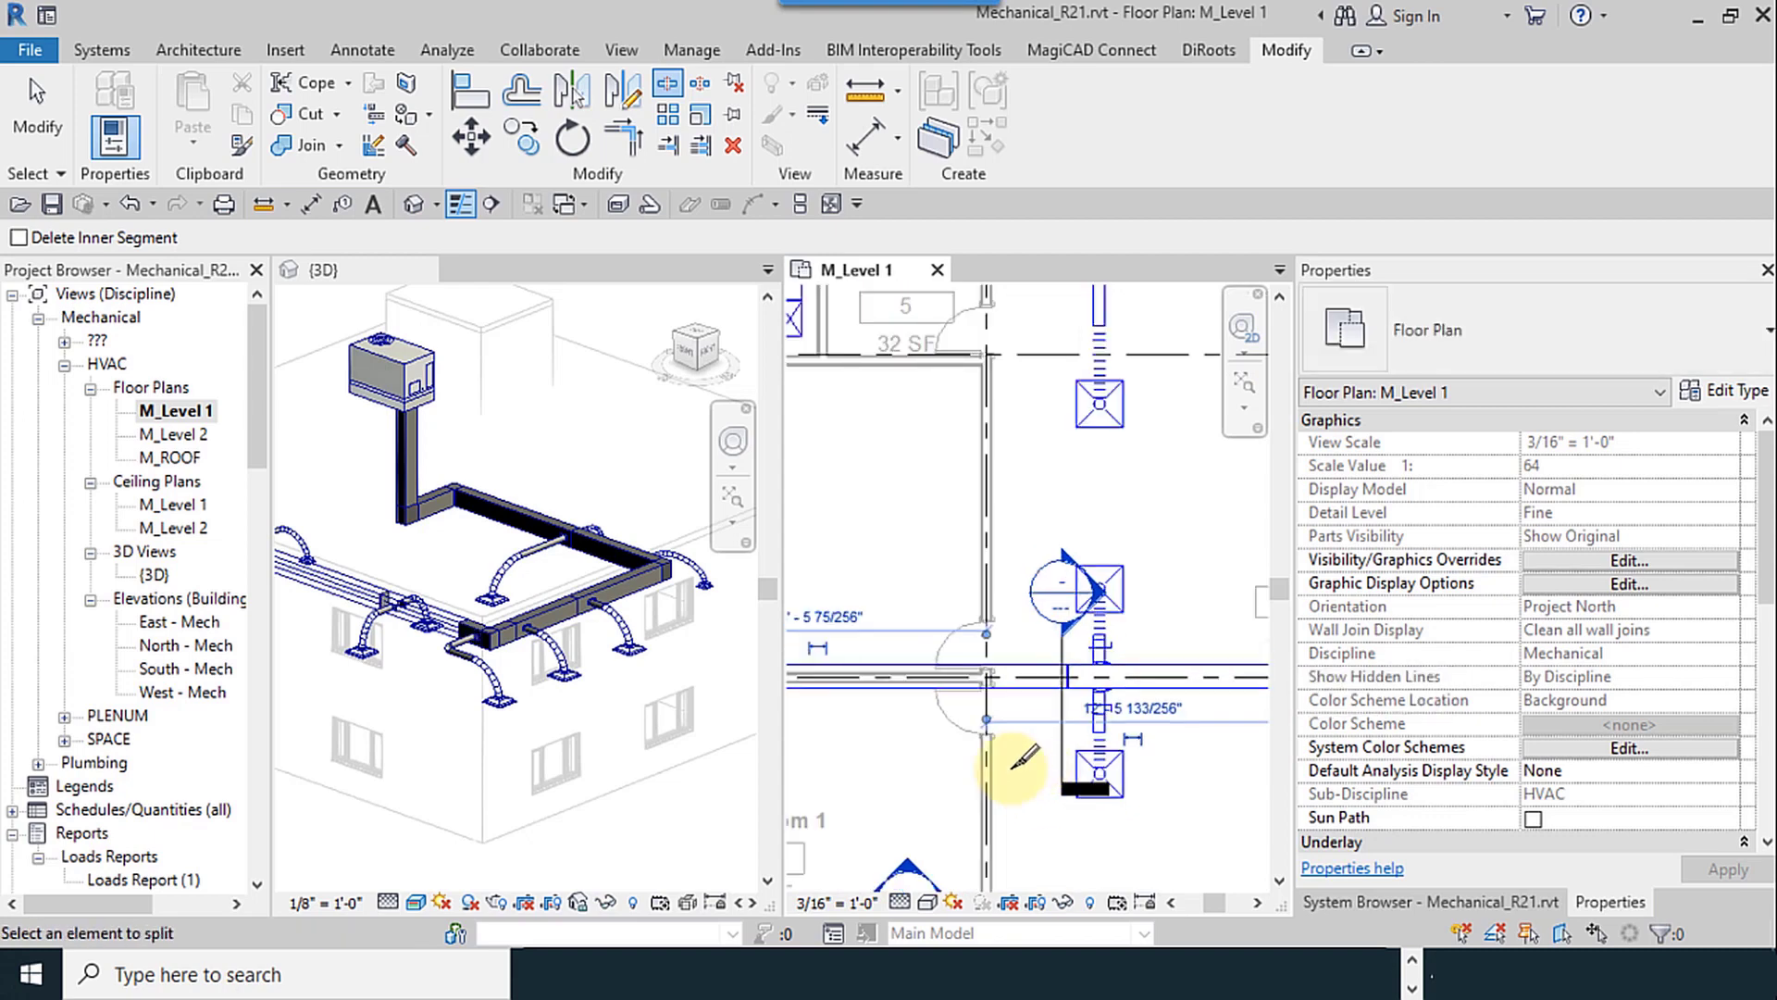
pyautogui.moveTo(884, 776); pyautogui.dragTo(1119, 749, button='middle')
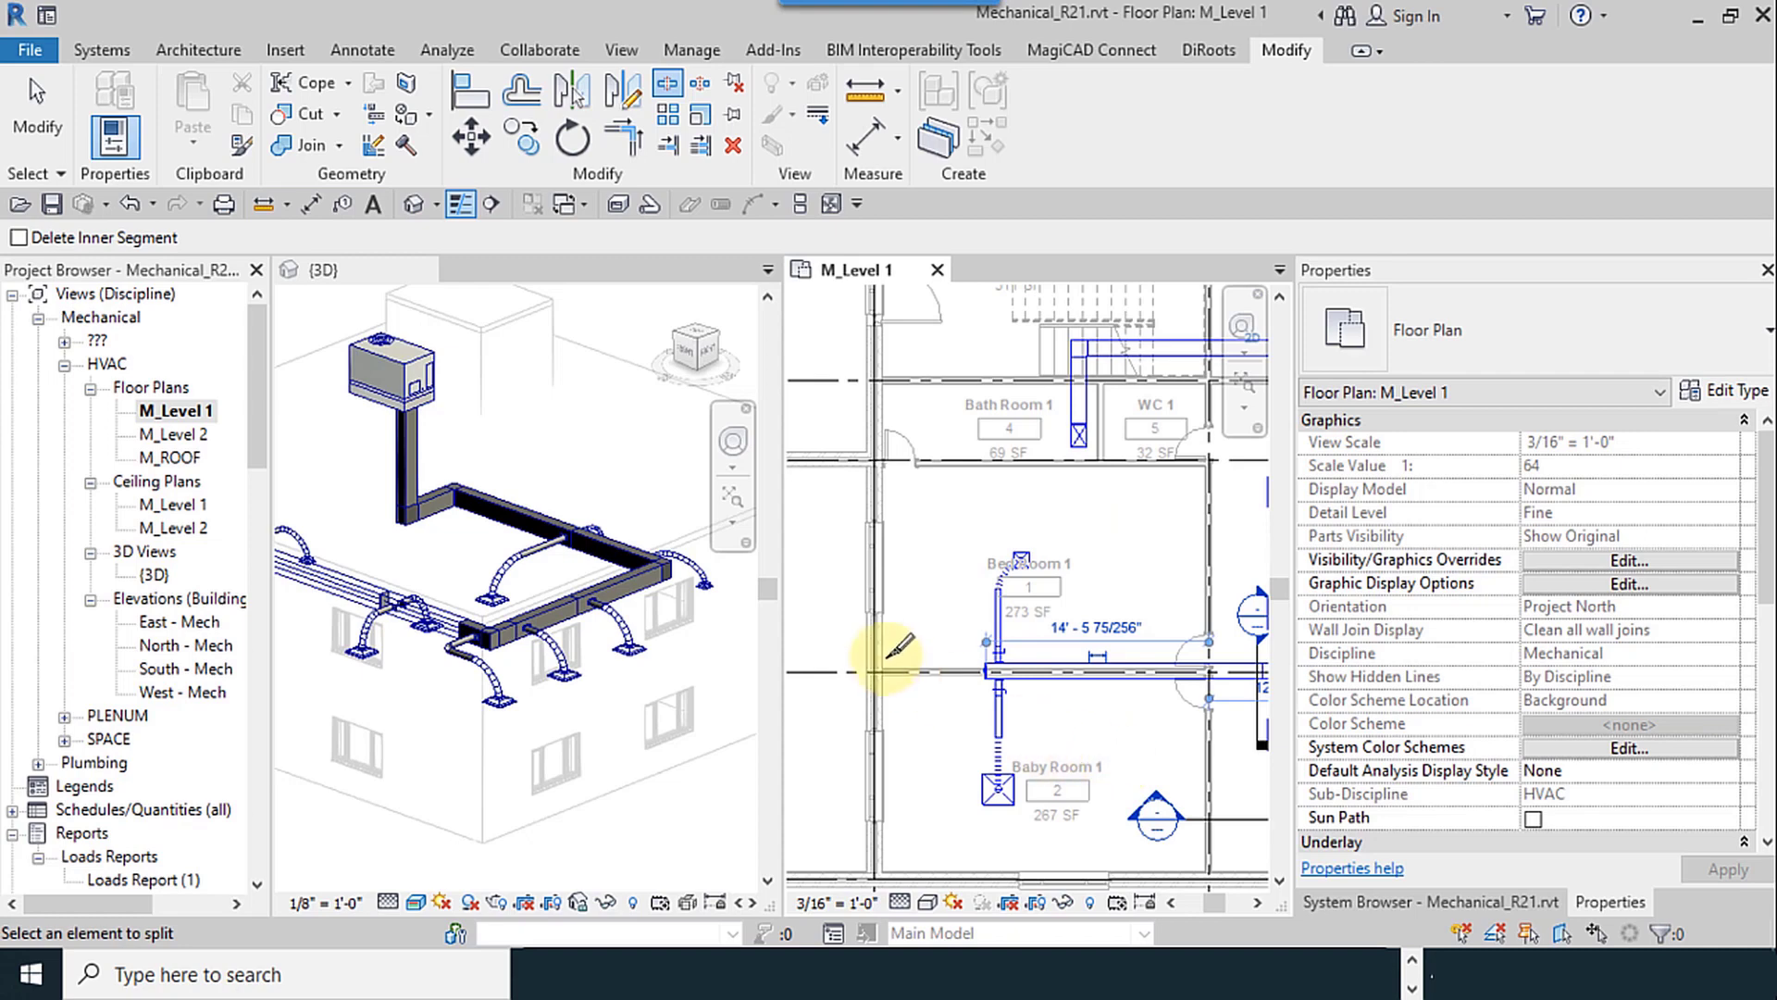
pyautogui.scroll(-3, 926, 685)
pyautogui.click(35, 113)
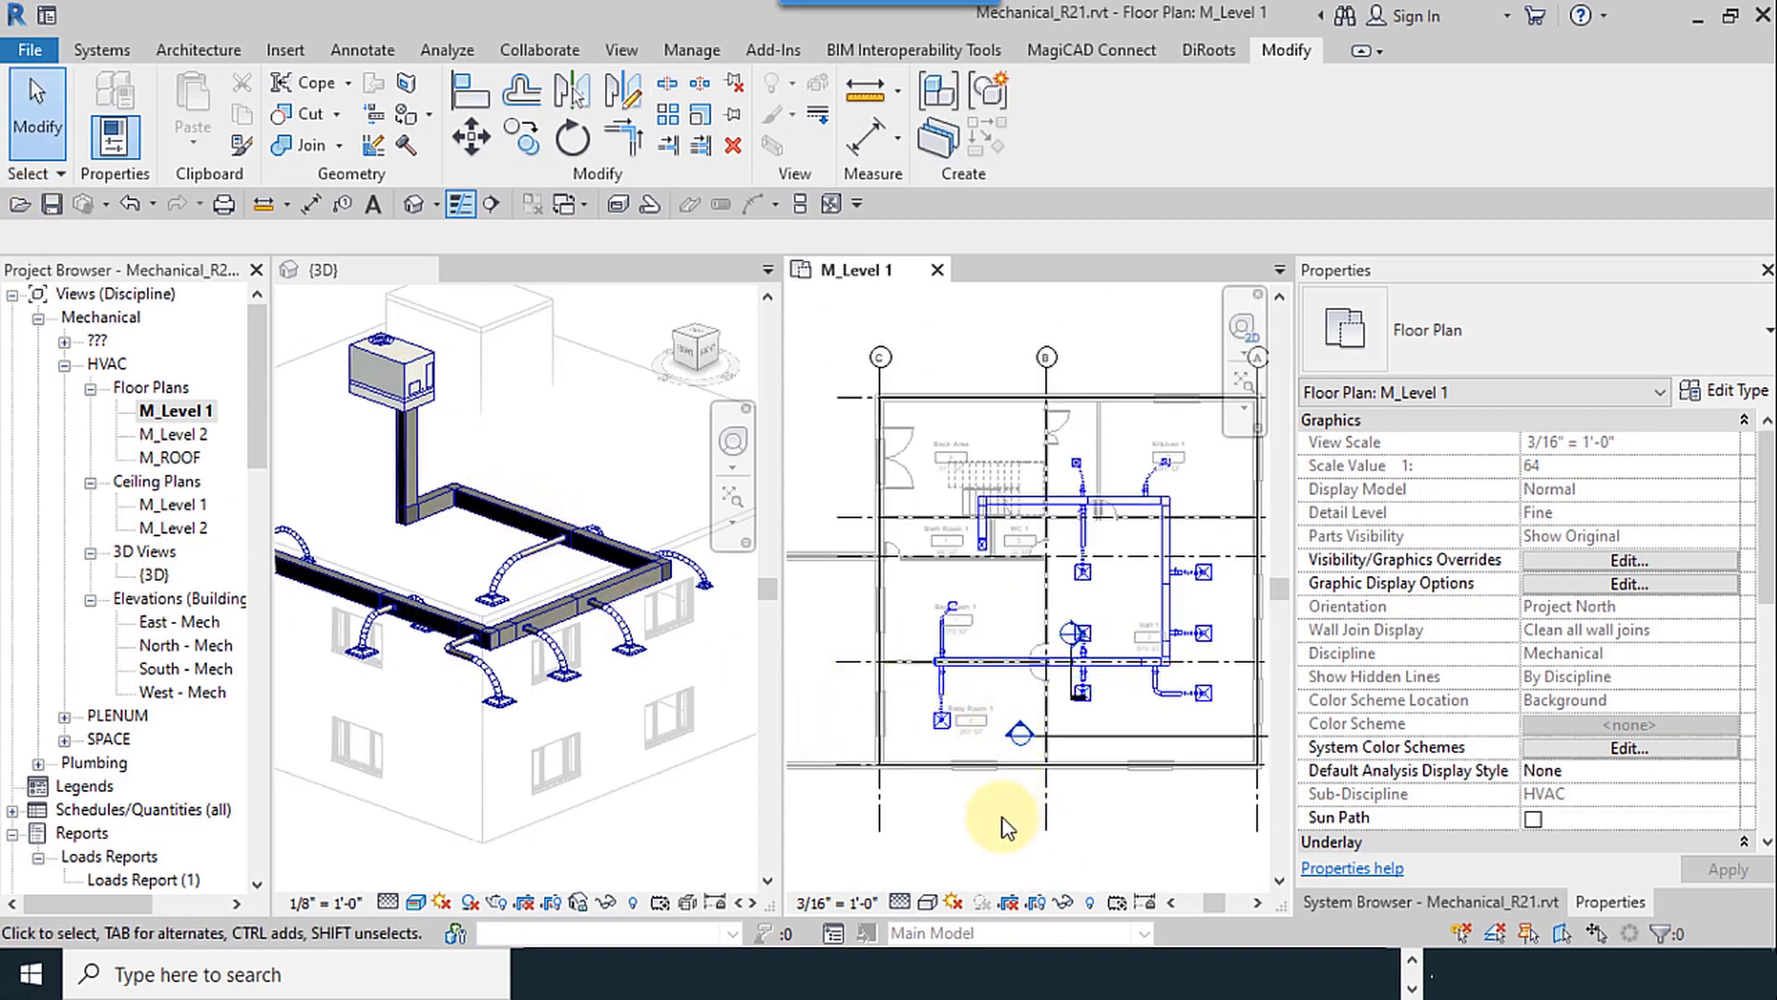
pyautogui.scroll(5, 532, 640)
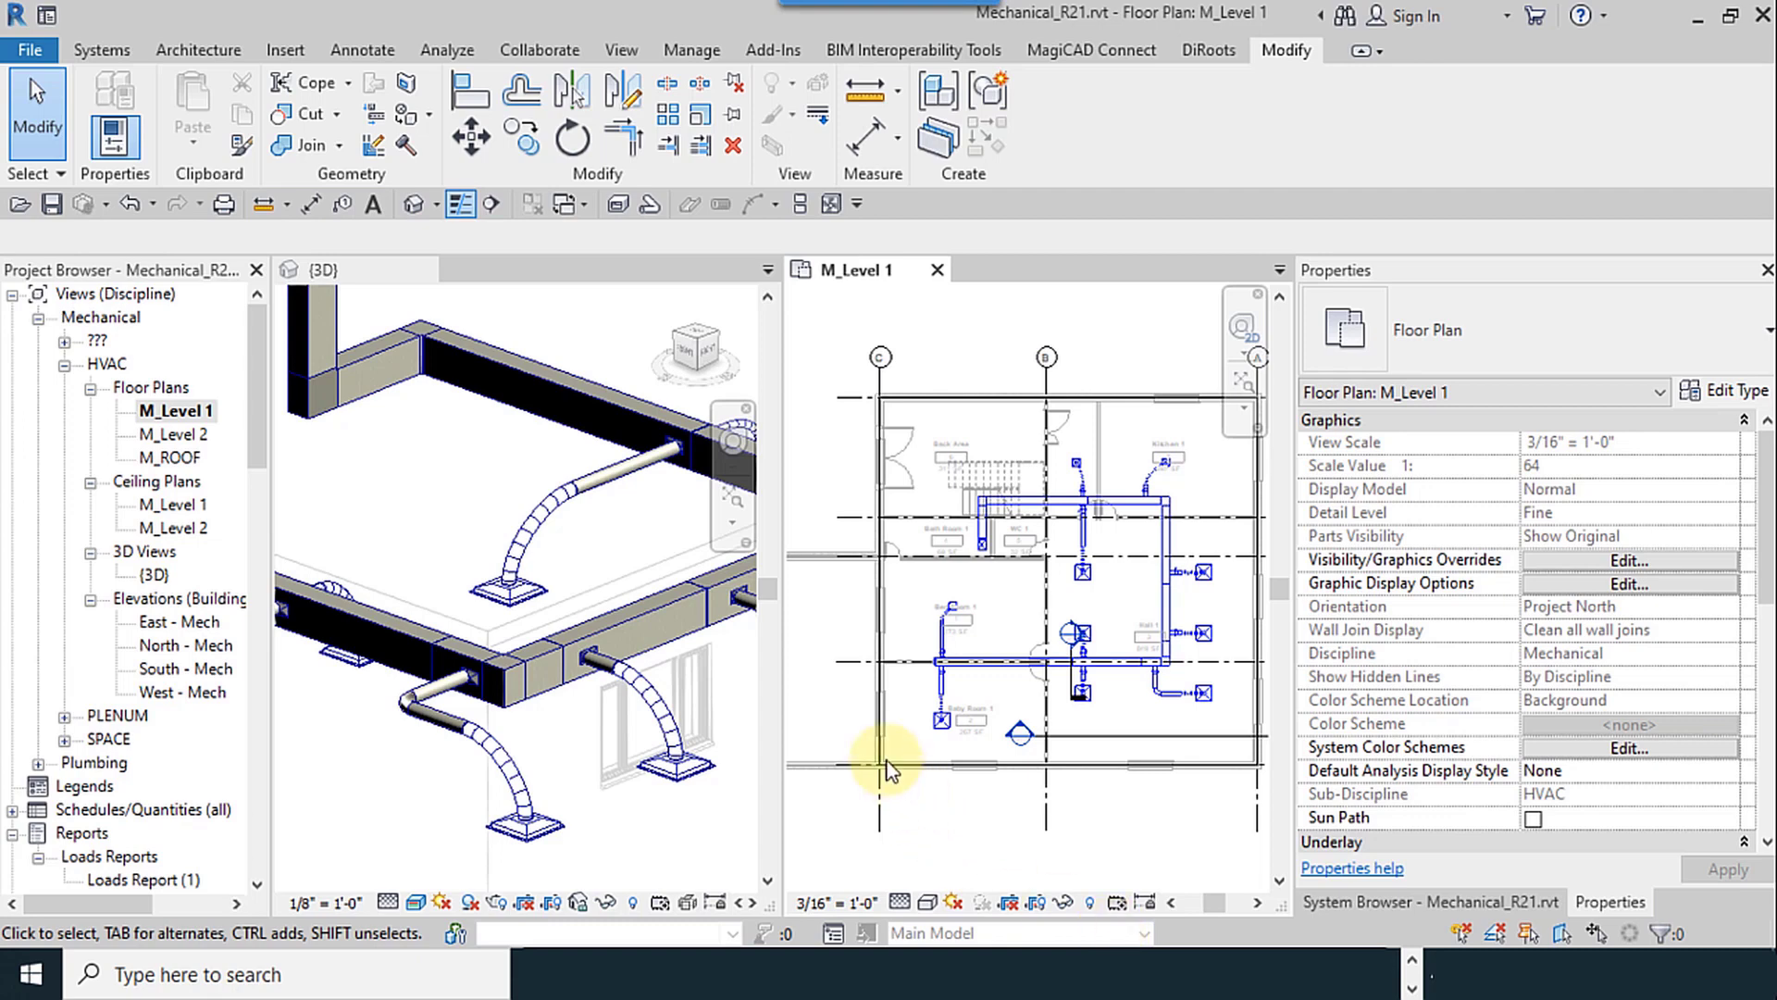
pyautogui.scroll(-3, 955, 734)
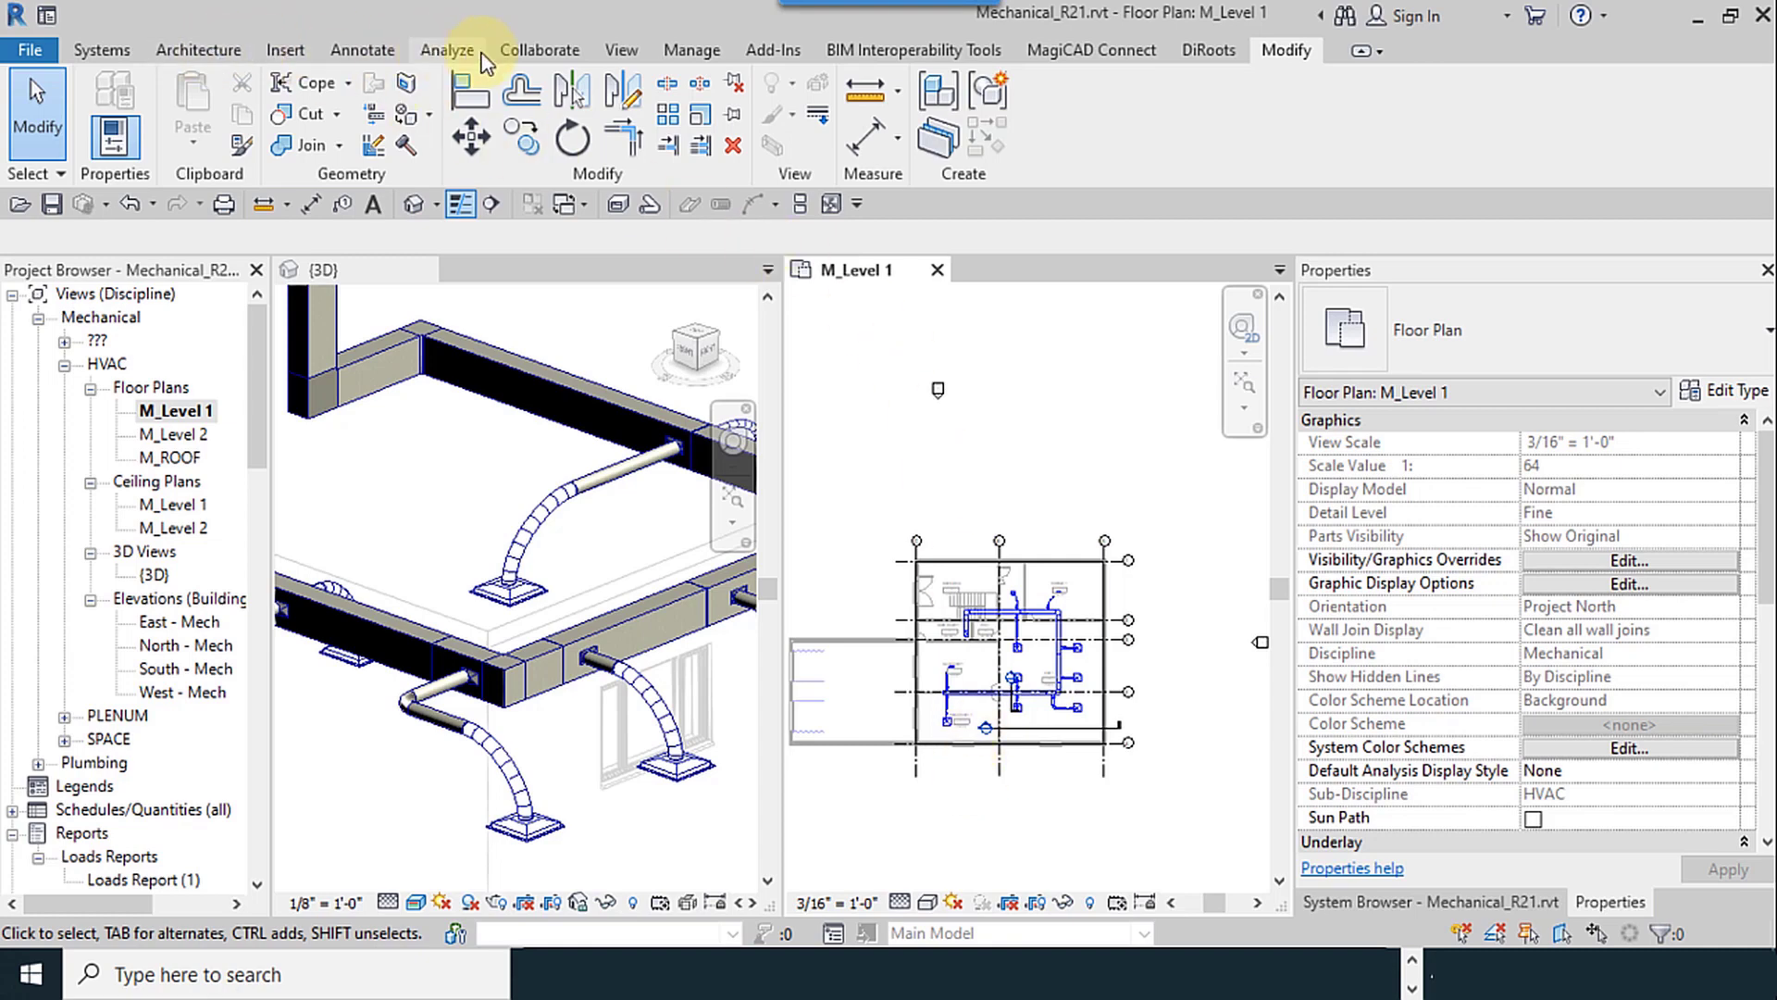
# Step: Add a new 8" size to the rectangular duct sizes in Mechanical Settings
pyautogui.click(98, 50)
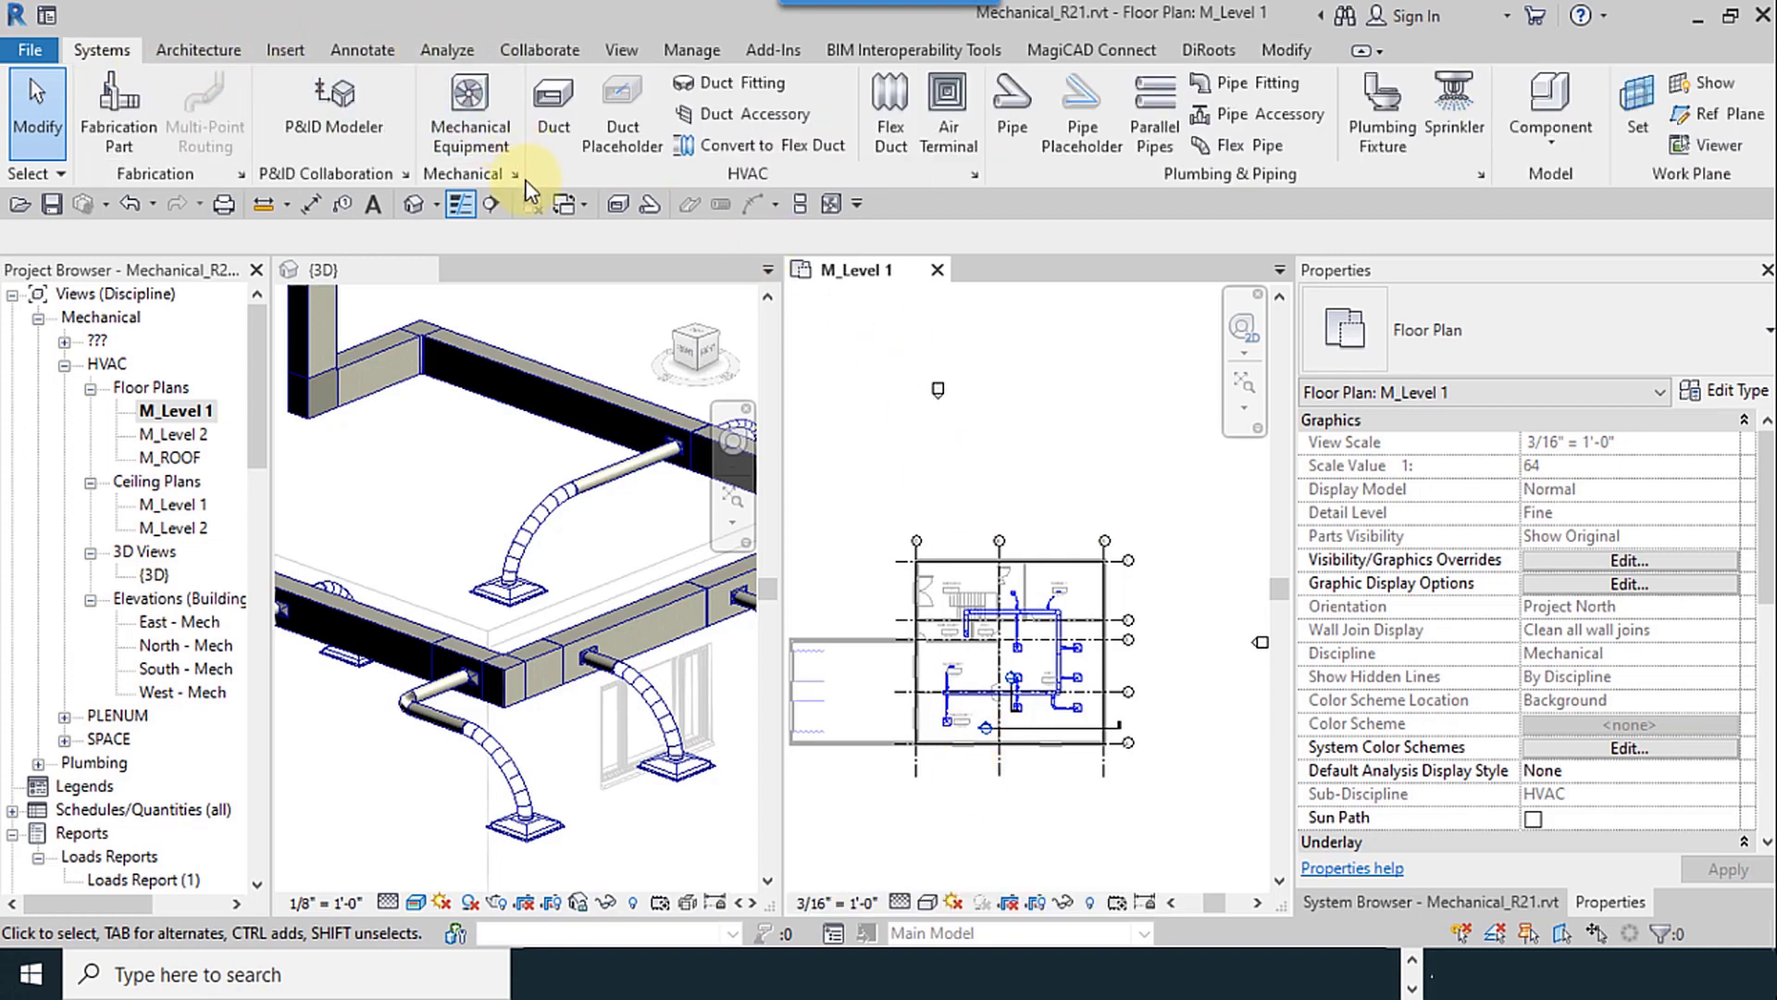
pyautogui.click(515, 174)
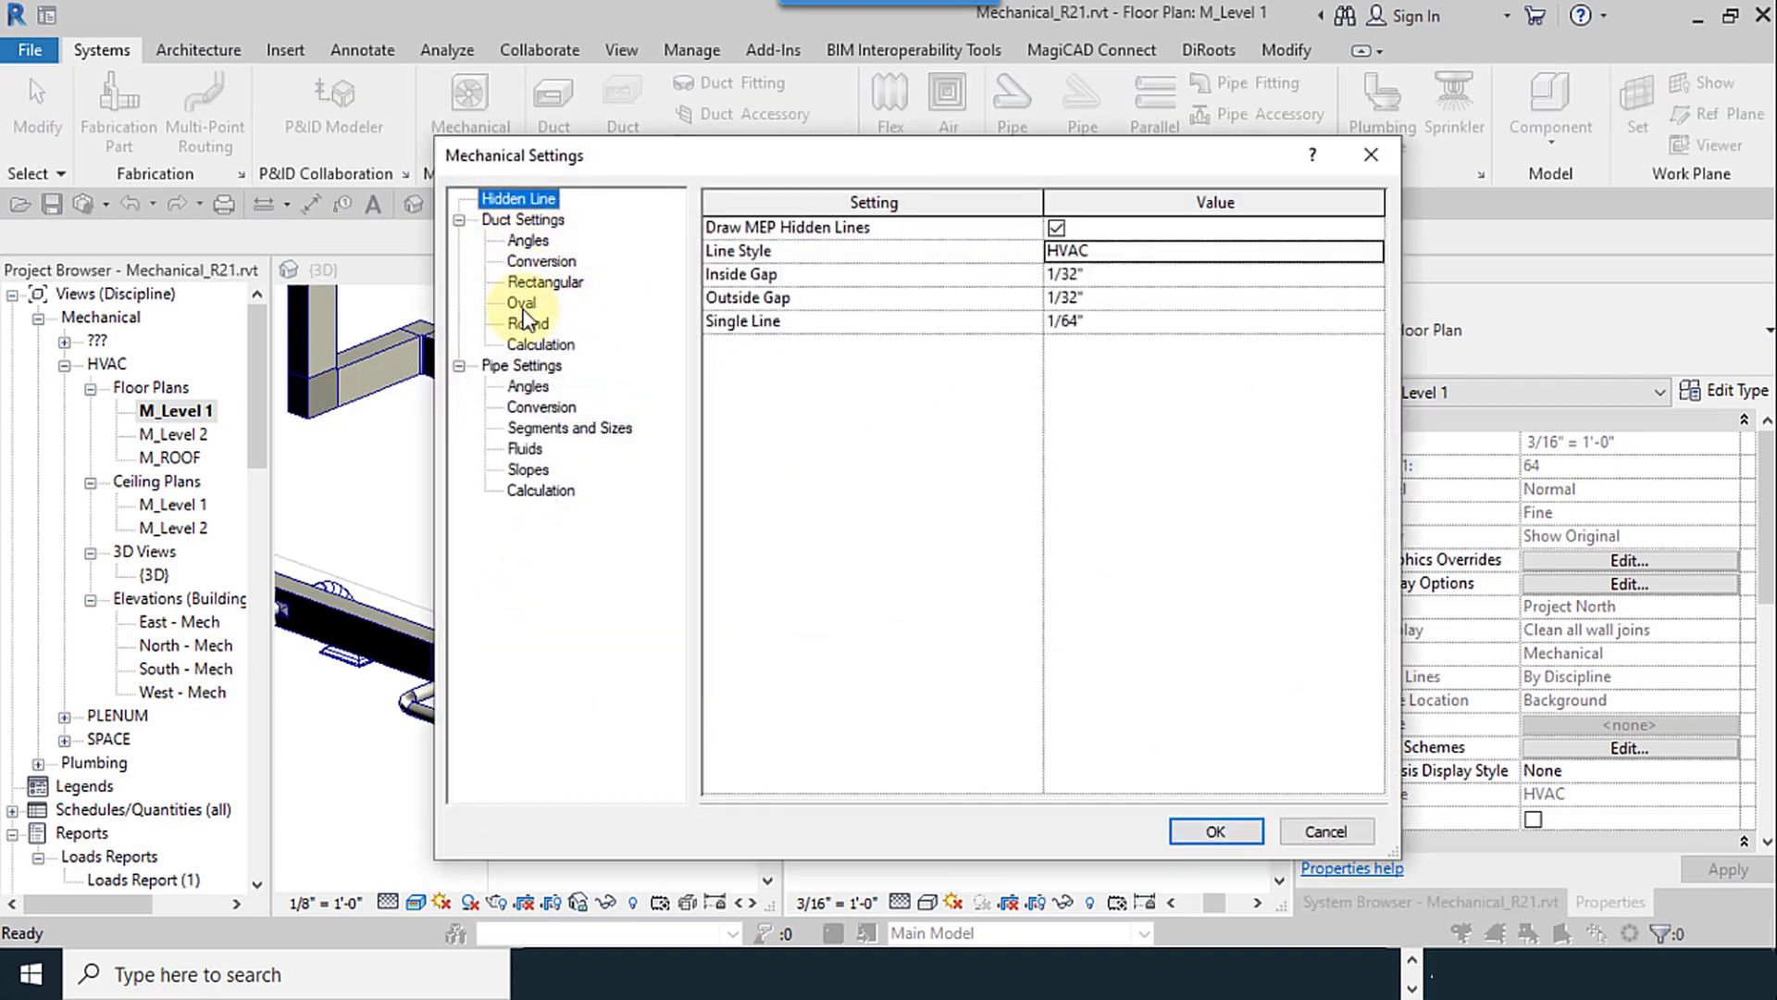
pyautogui.click(545, 282)
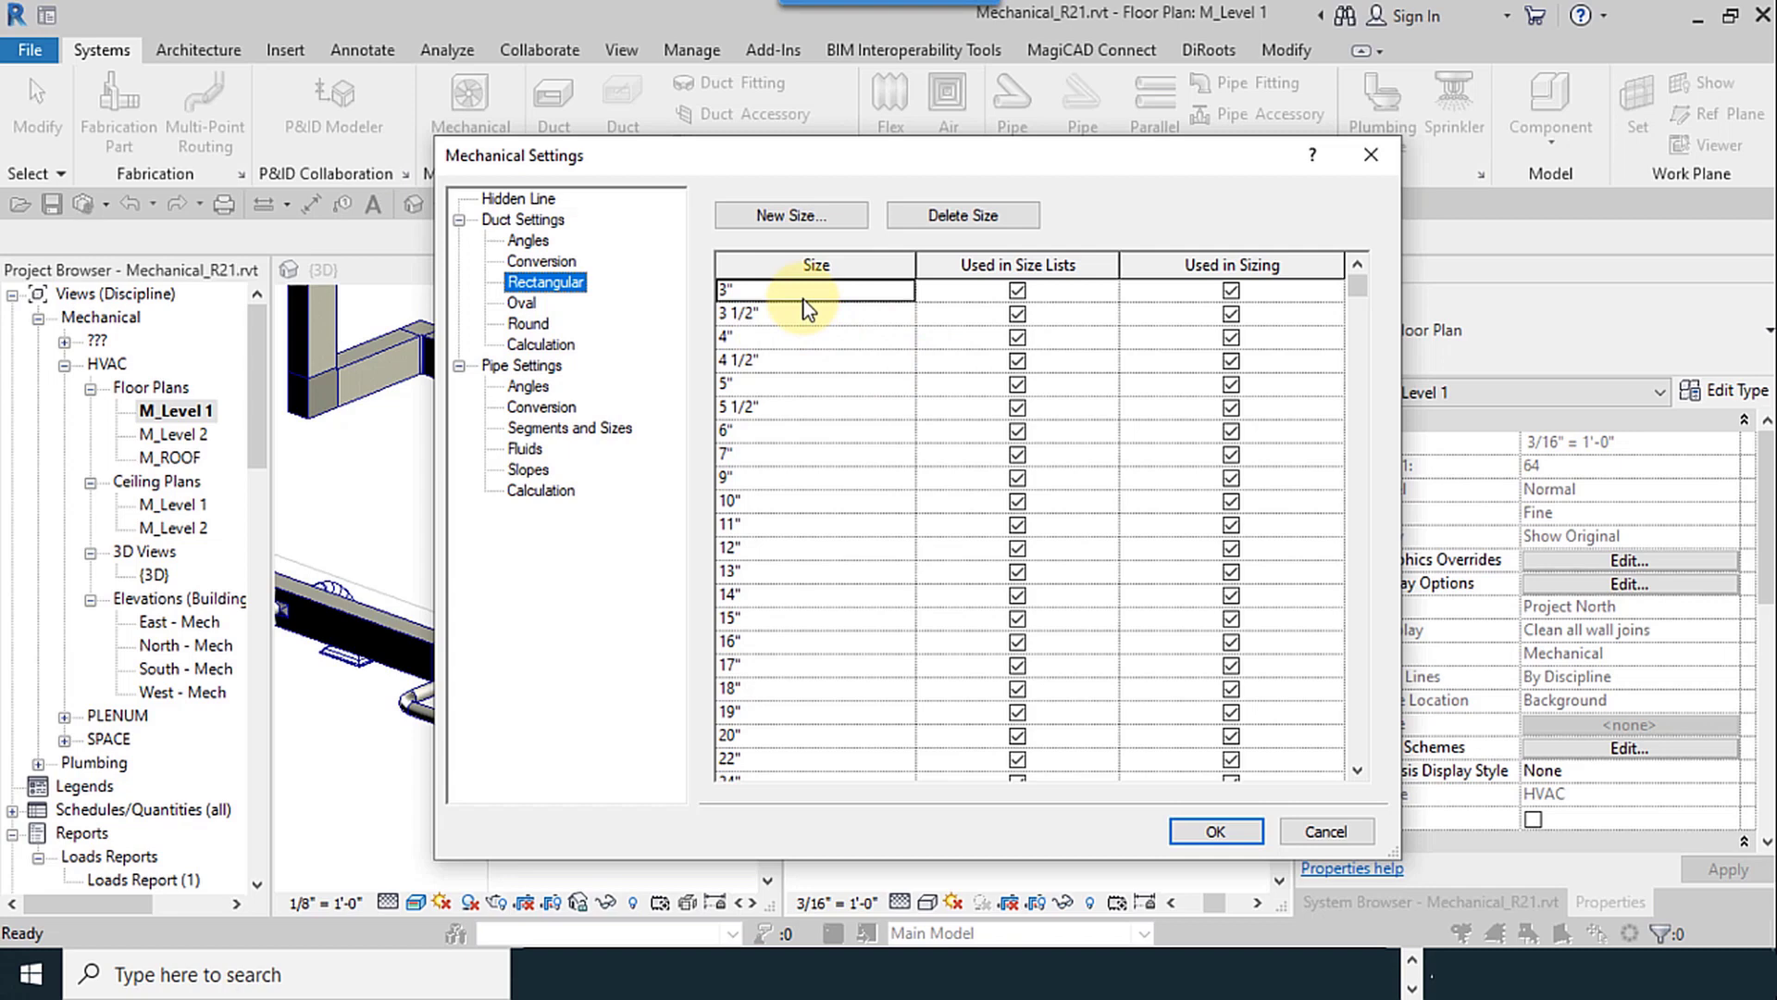
pyautogui.click(810, 224)
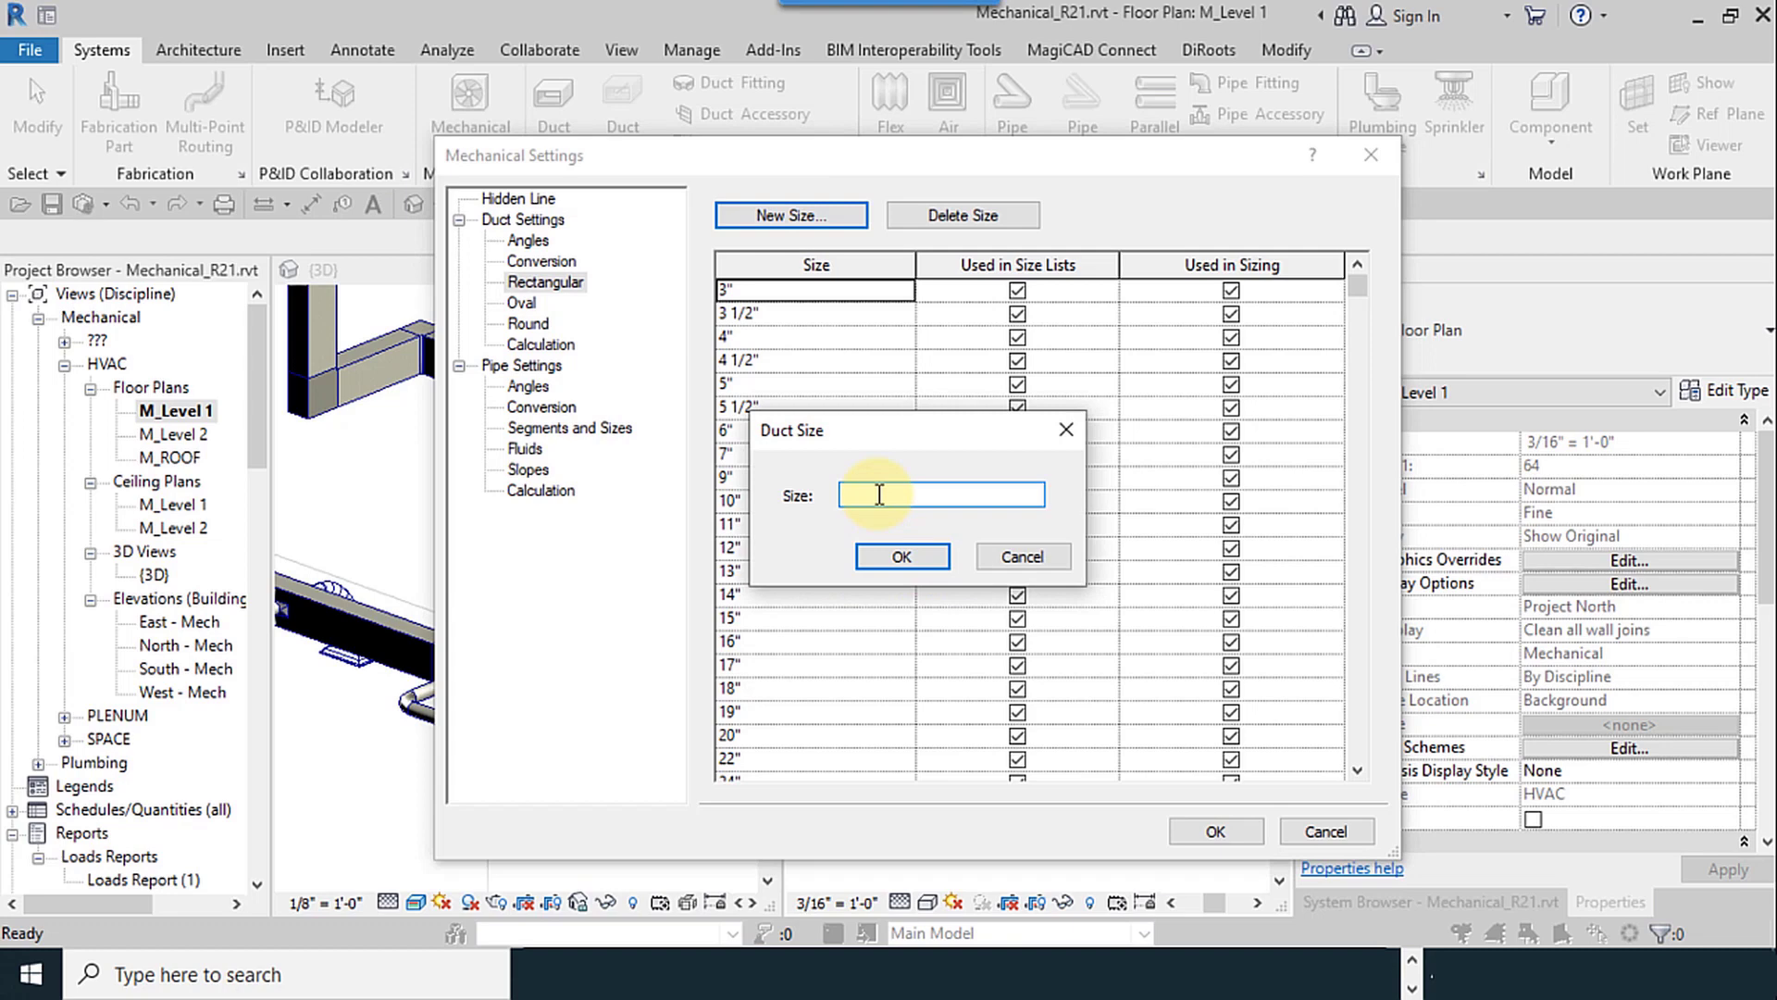
pyautogui.click(902, 557)
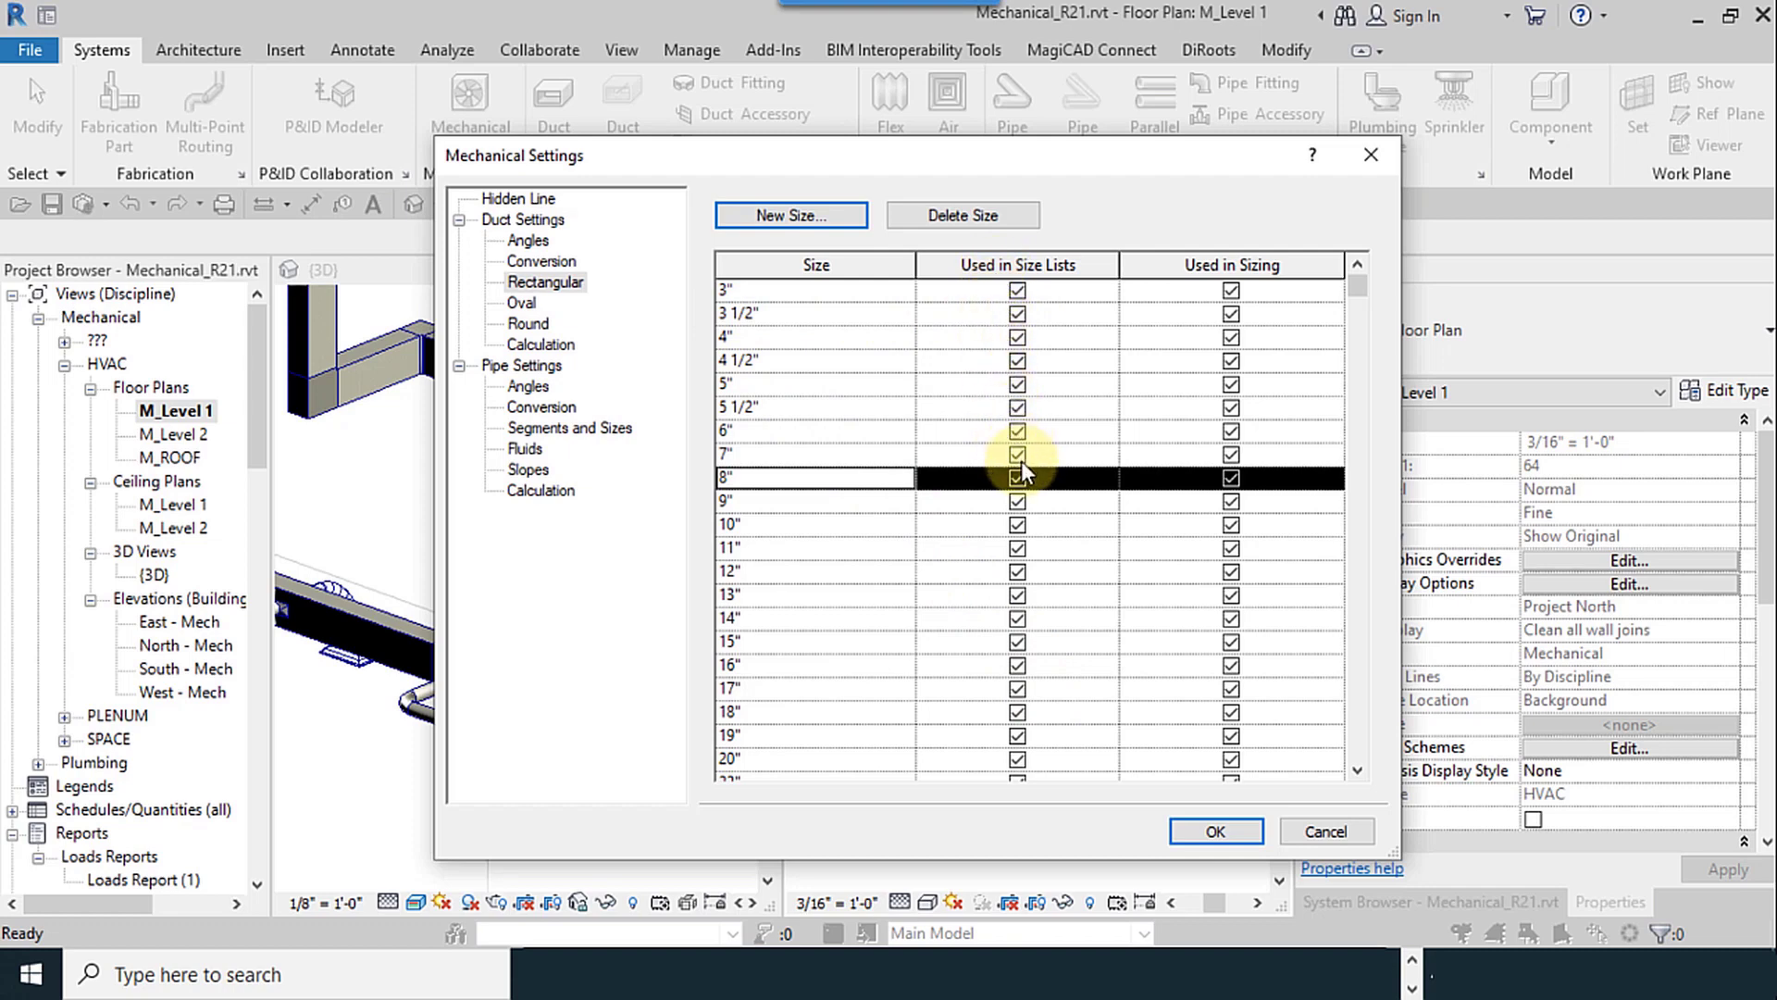
# Step: Exclude the rectangular duct sizes 3", 3 1/2", 4 1/2", 5" and 5 1/2" from use in sizing
pyautogui.click(1231, 289)
pyautogui.click(1231, 314)
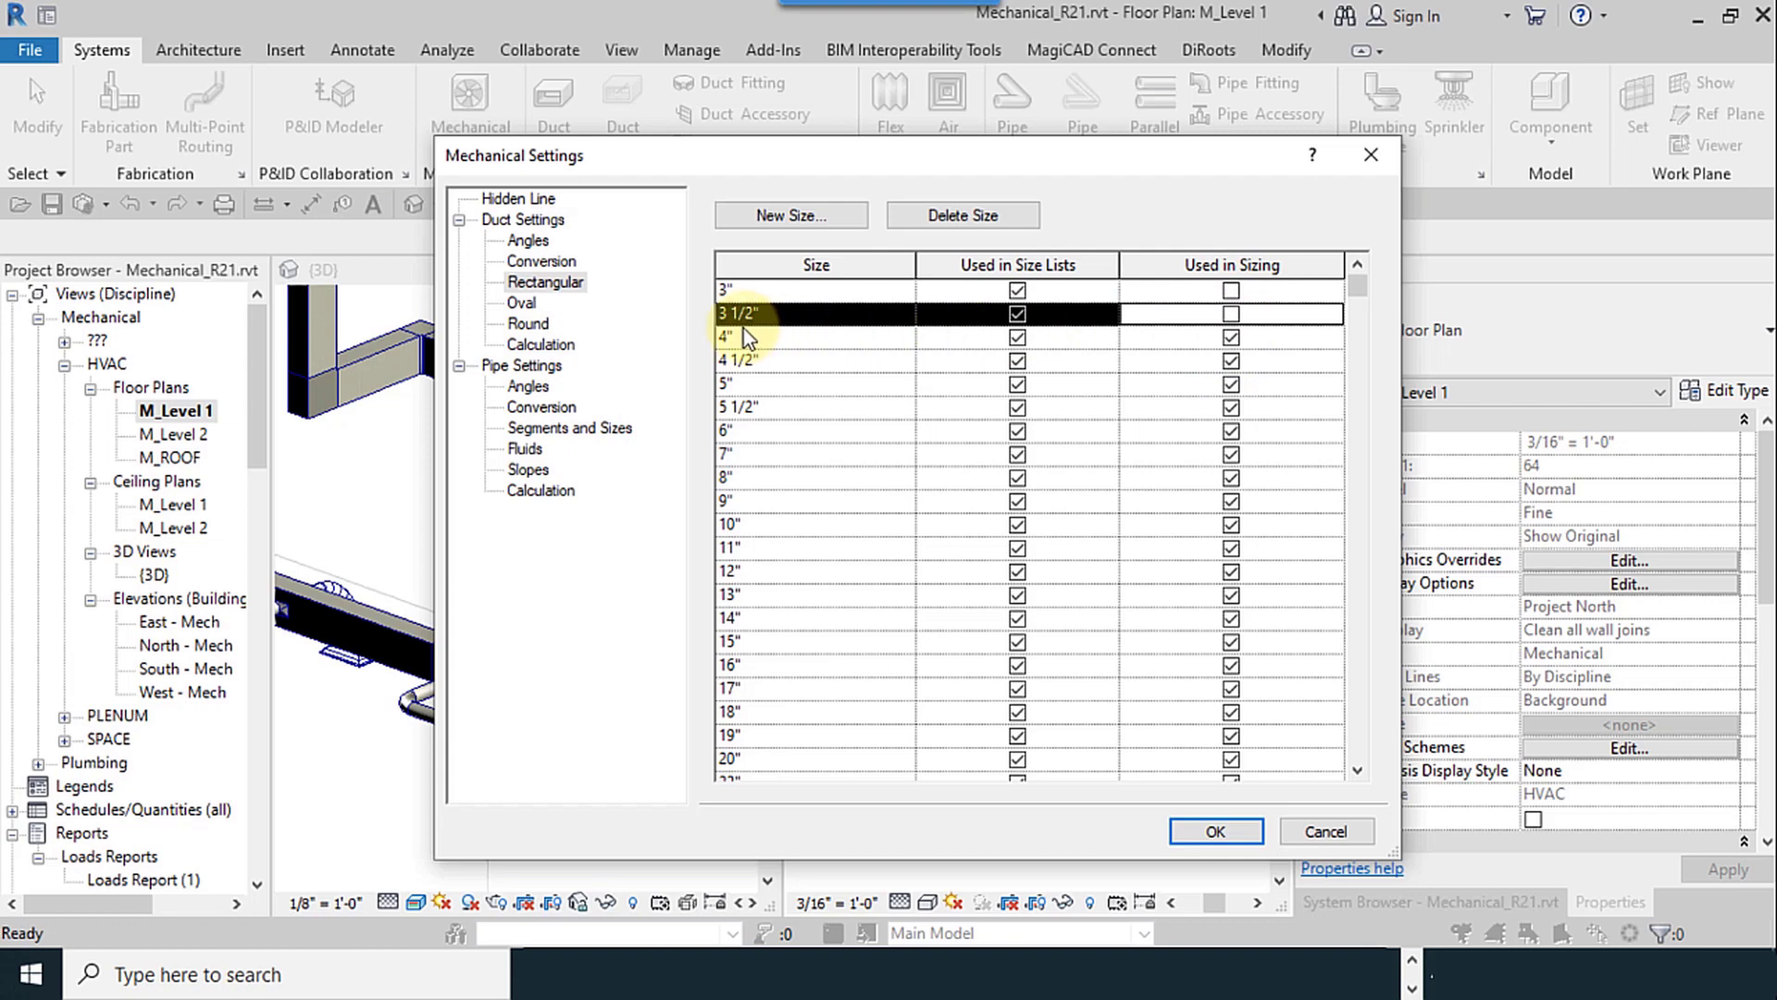
pyautogui.click(1230, 362)
pyautogui.click(1231, 387)
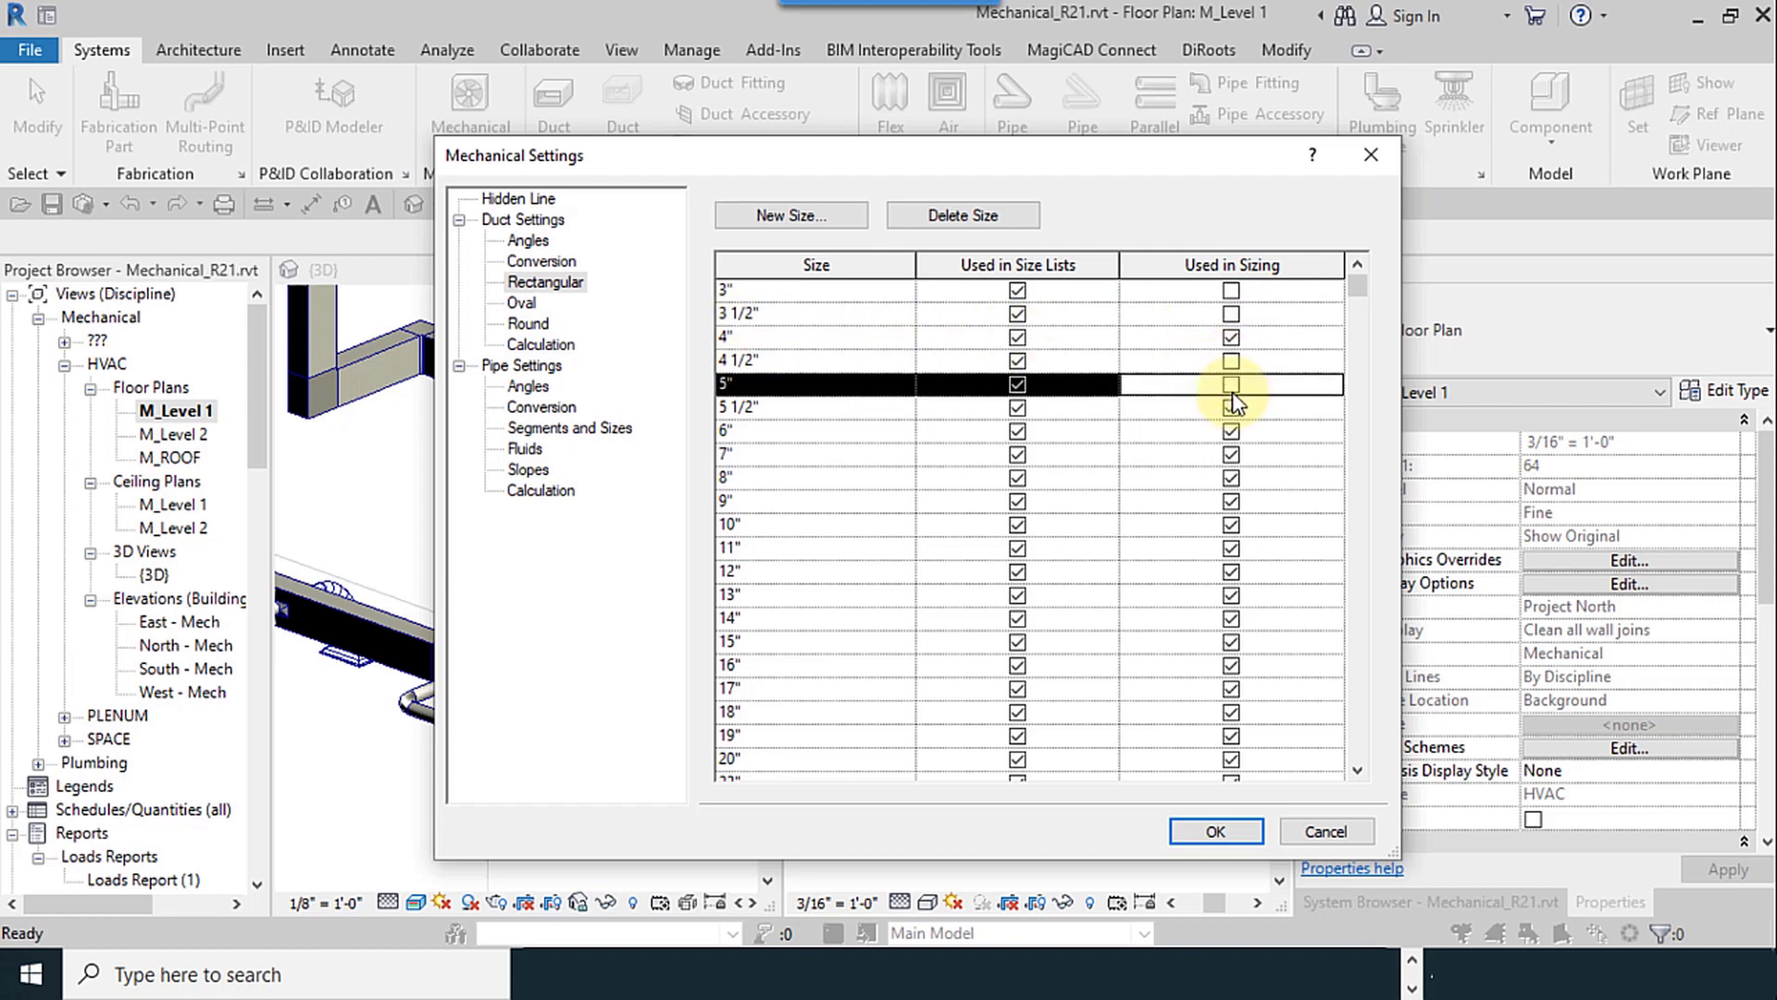
pyautogui.click(1231, 409)
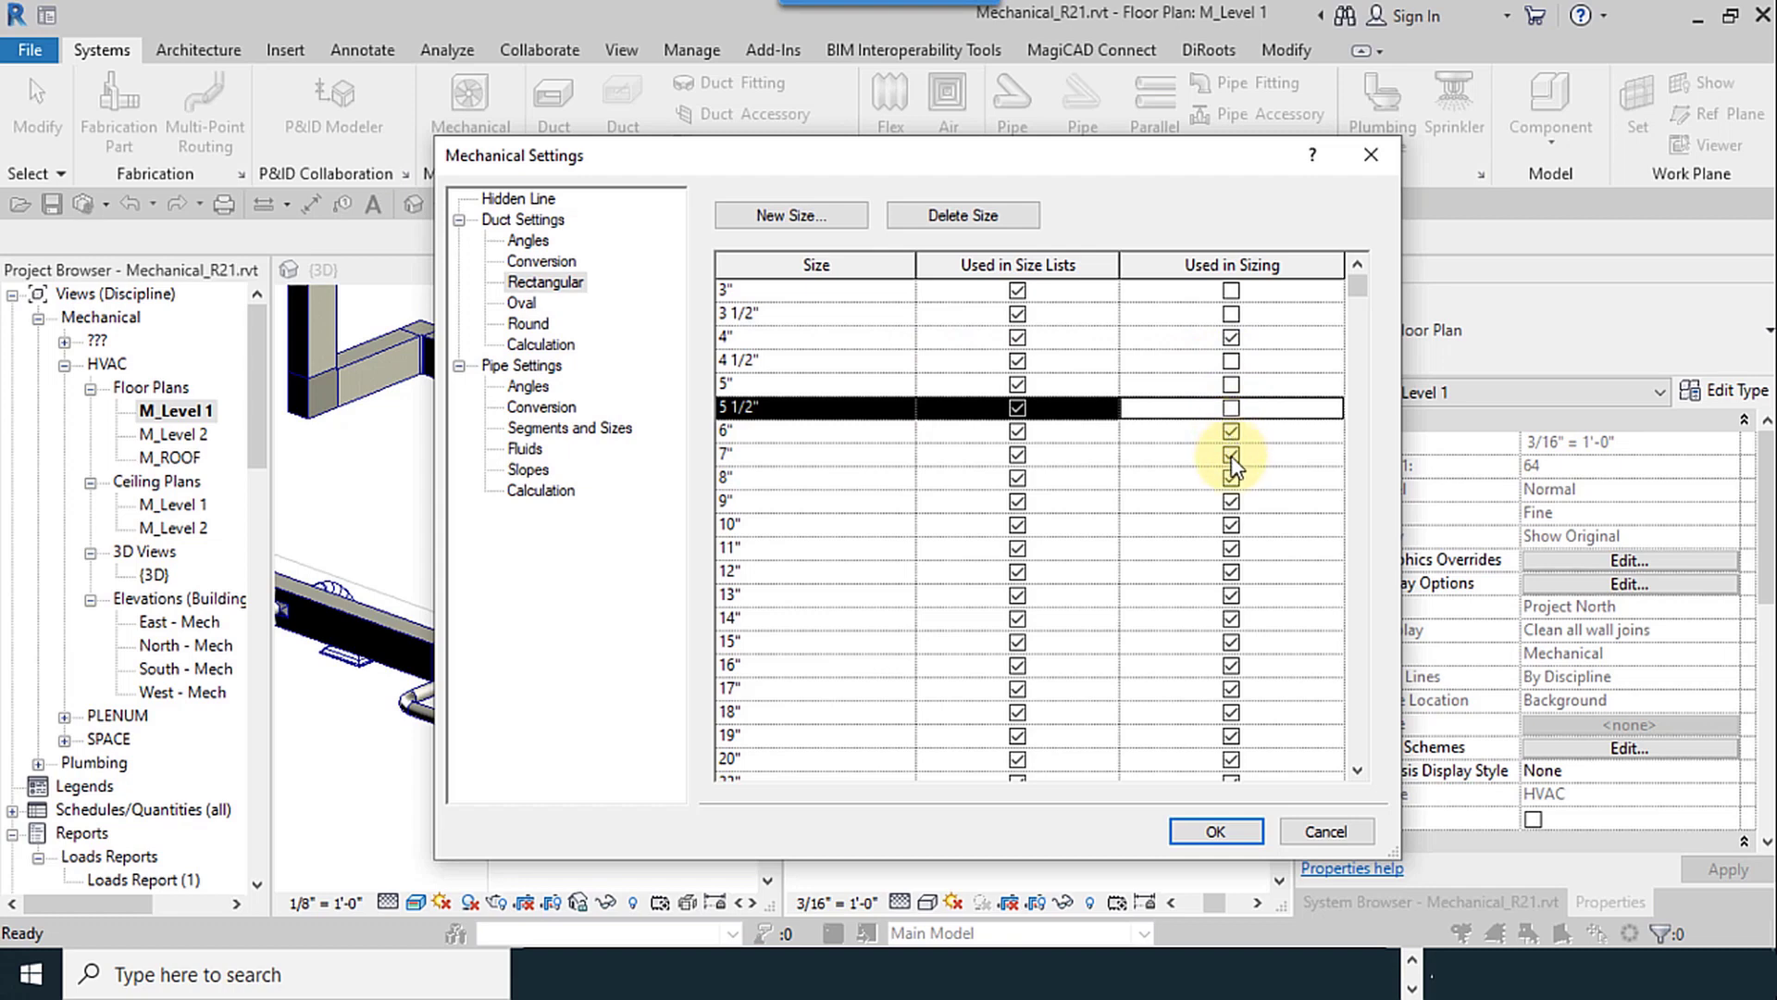
# Step: Exclude the odd rectangular duct sizes 7", 9", 11", 13", 15", 17" and 19" from use in sizing, keeping 22" included
pyautogui.click(1230, 454)
pyautogui.click(1230, 504)
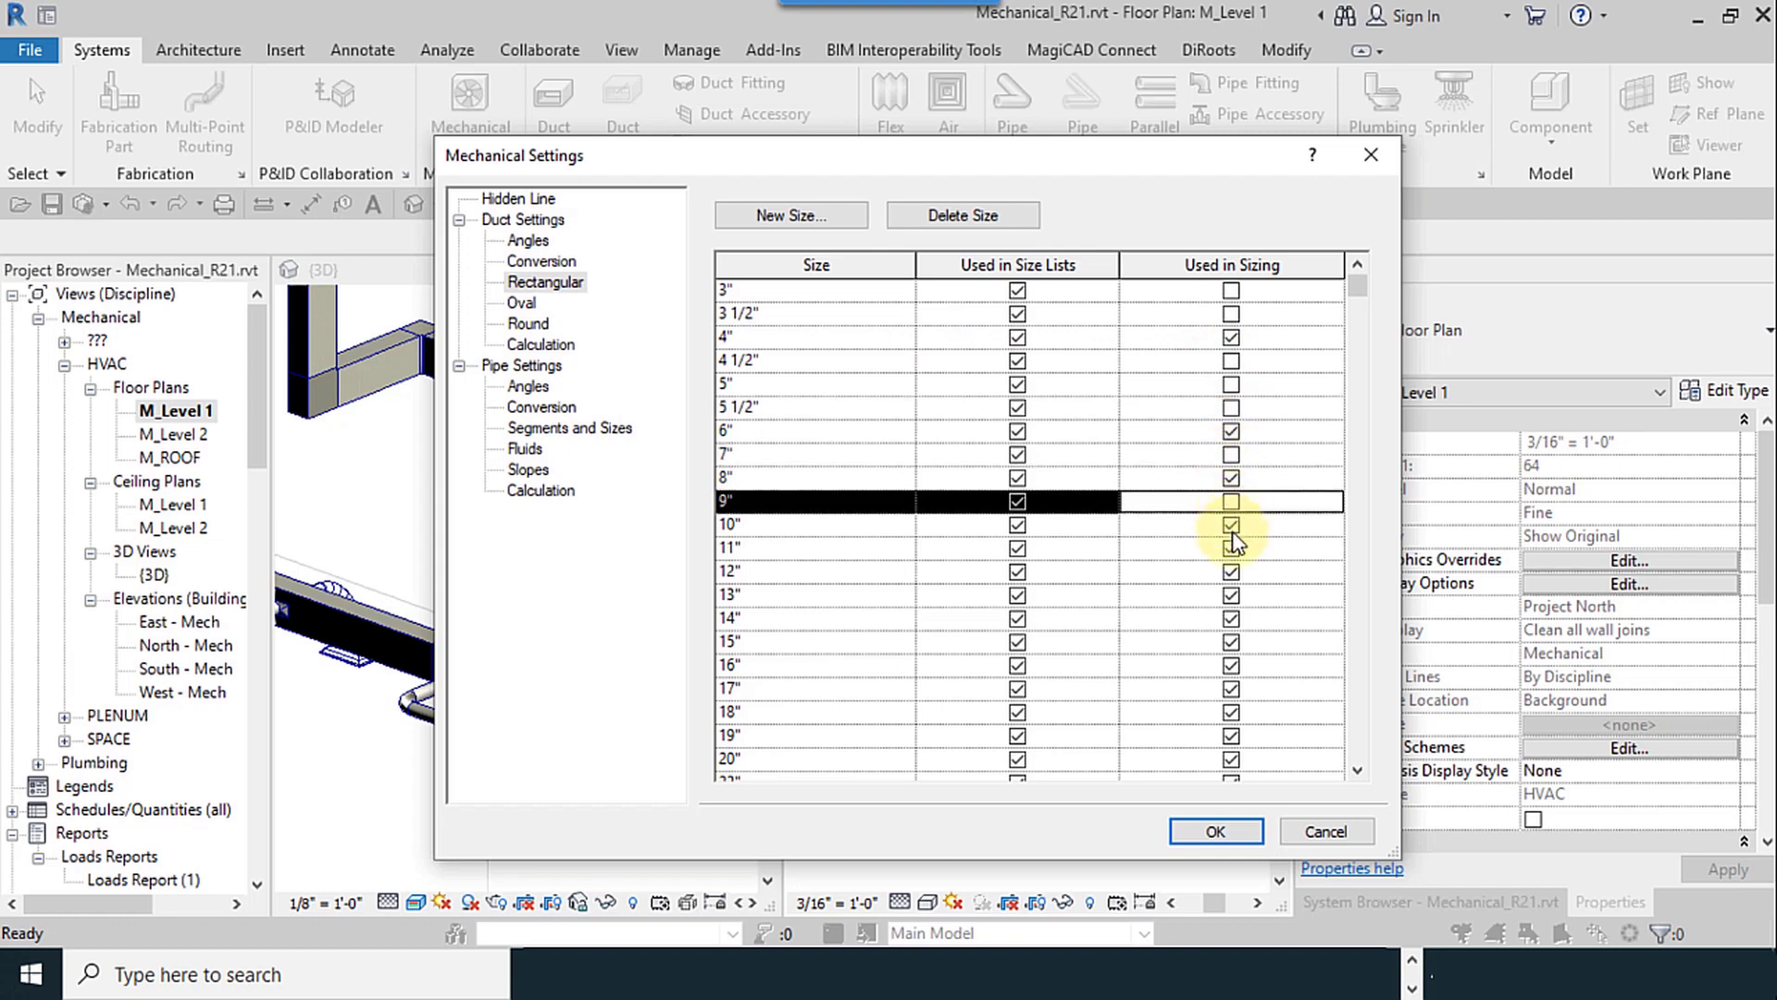
pyautogui.click(1231, 547)
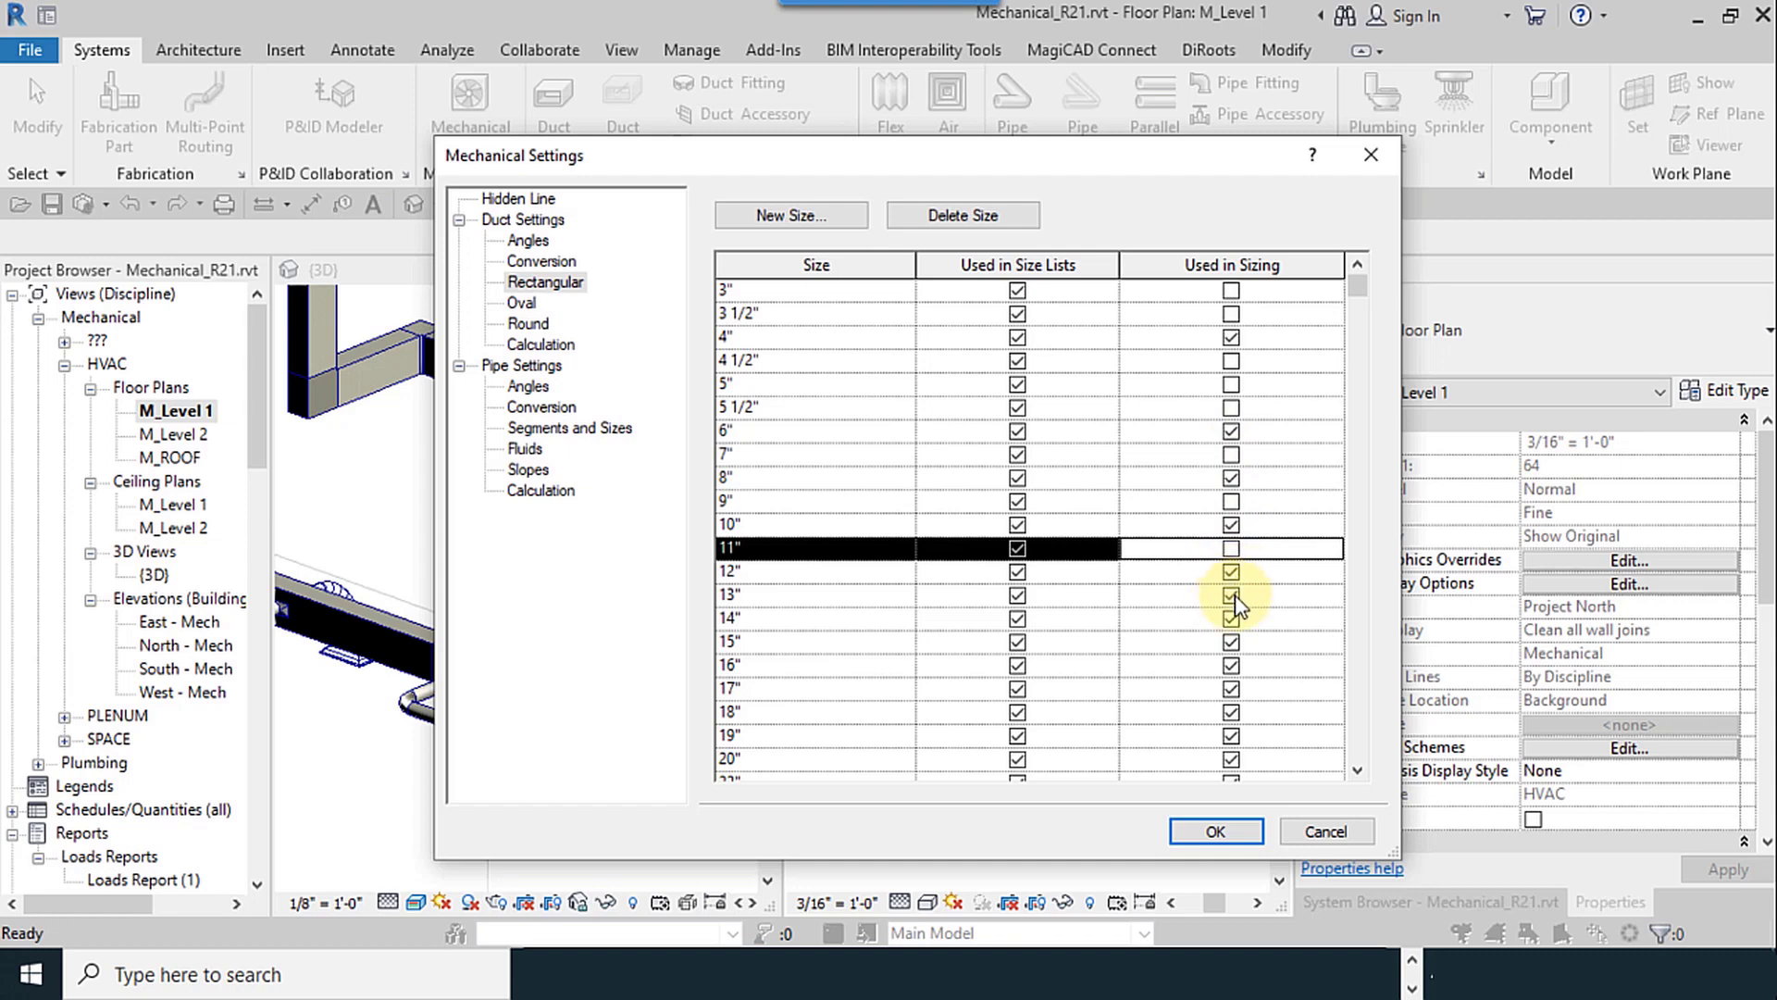
pyautogui.click(1231, 595)
pyautogui.click(1231, 641)
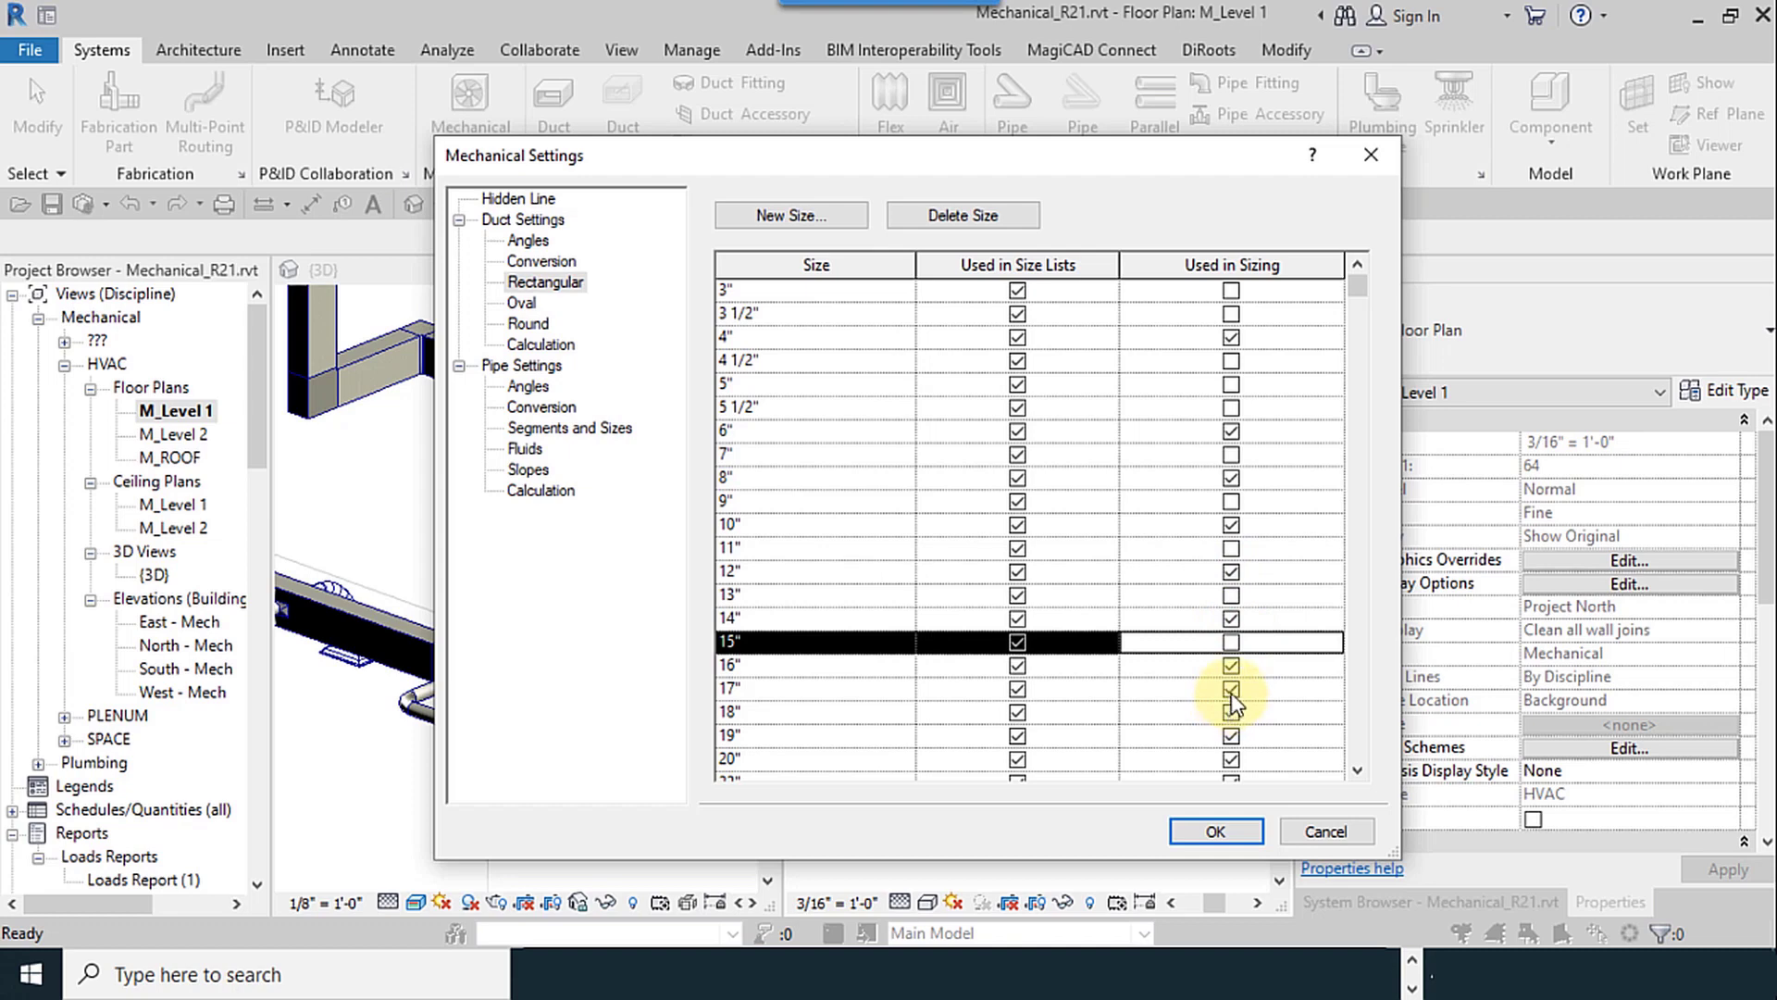
pyautogui.click(1231, 689)
pyautogui.scroll(-3, 1232, 696)
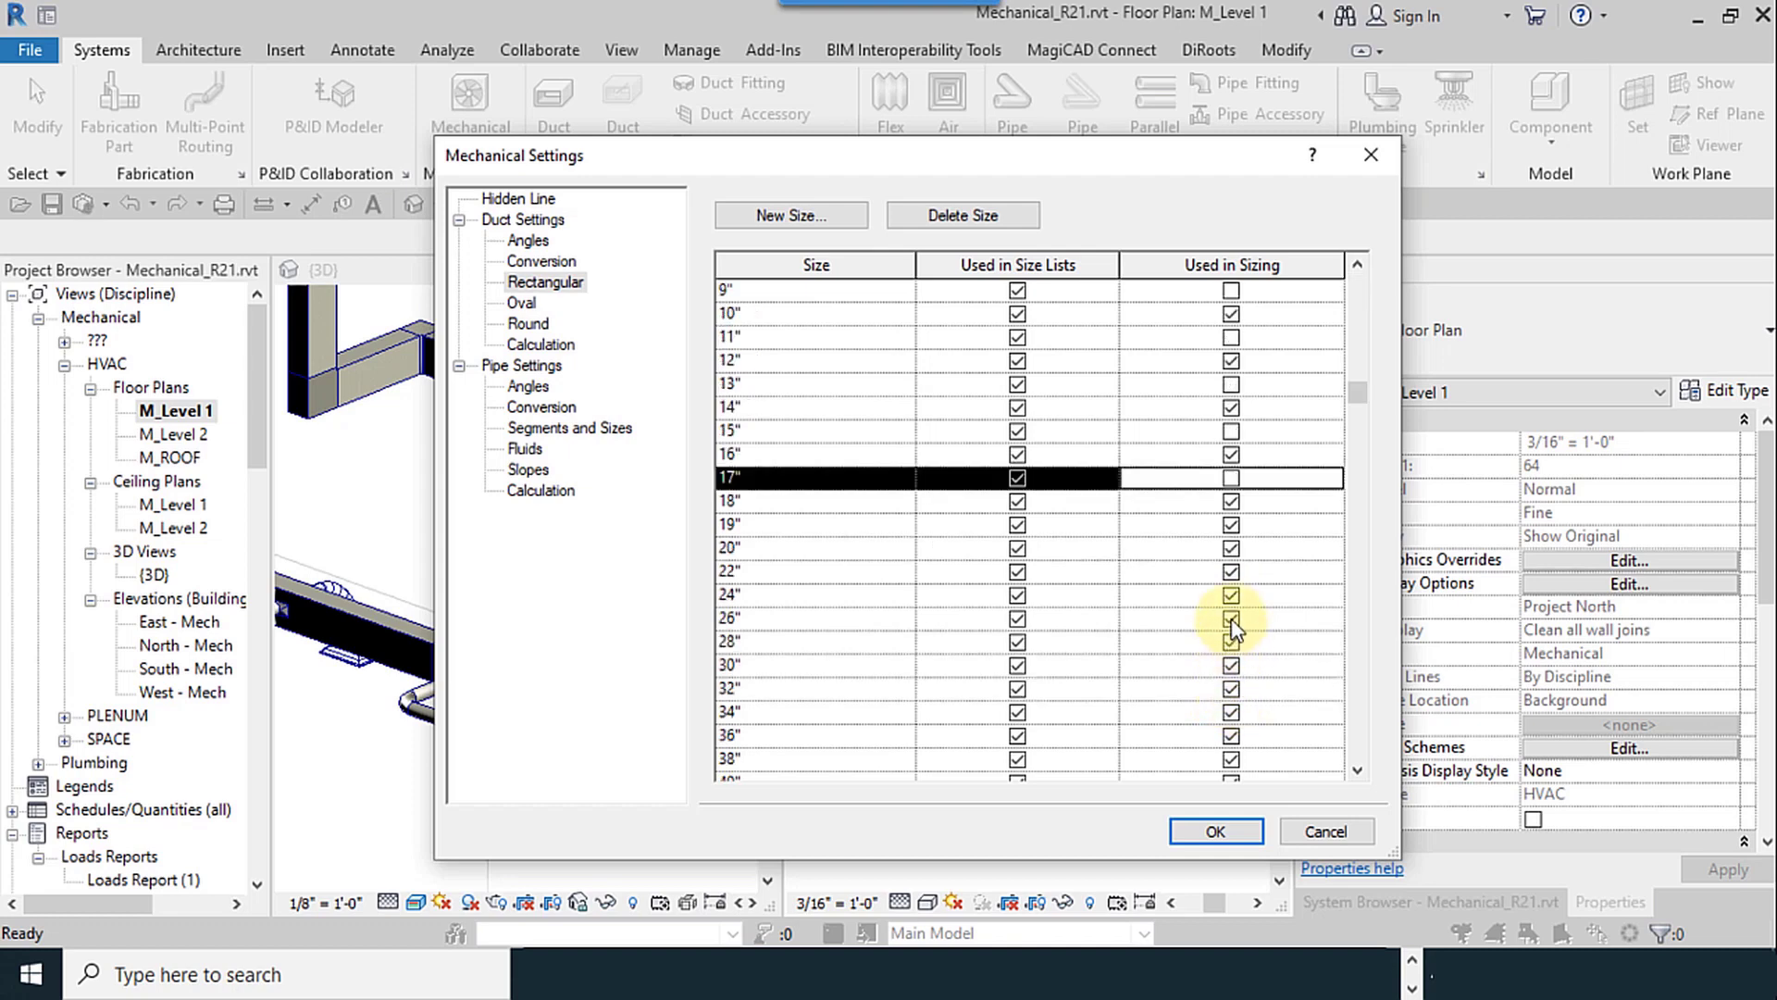
pyautogui.click(1231, 525)
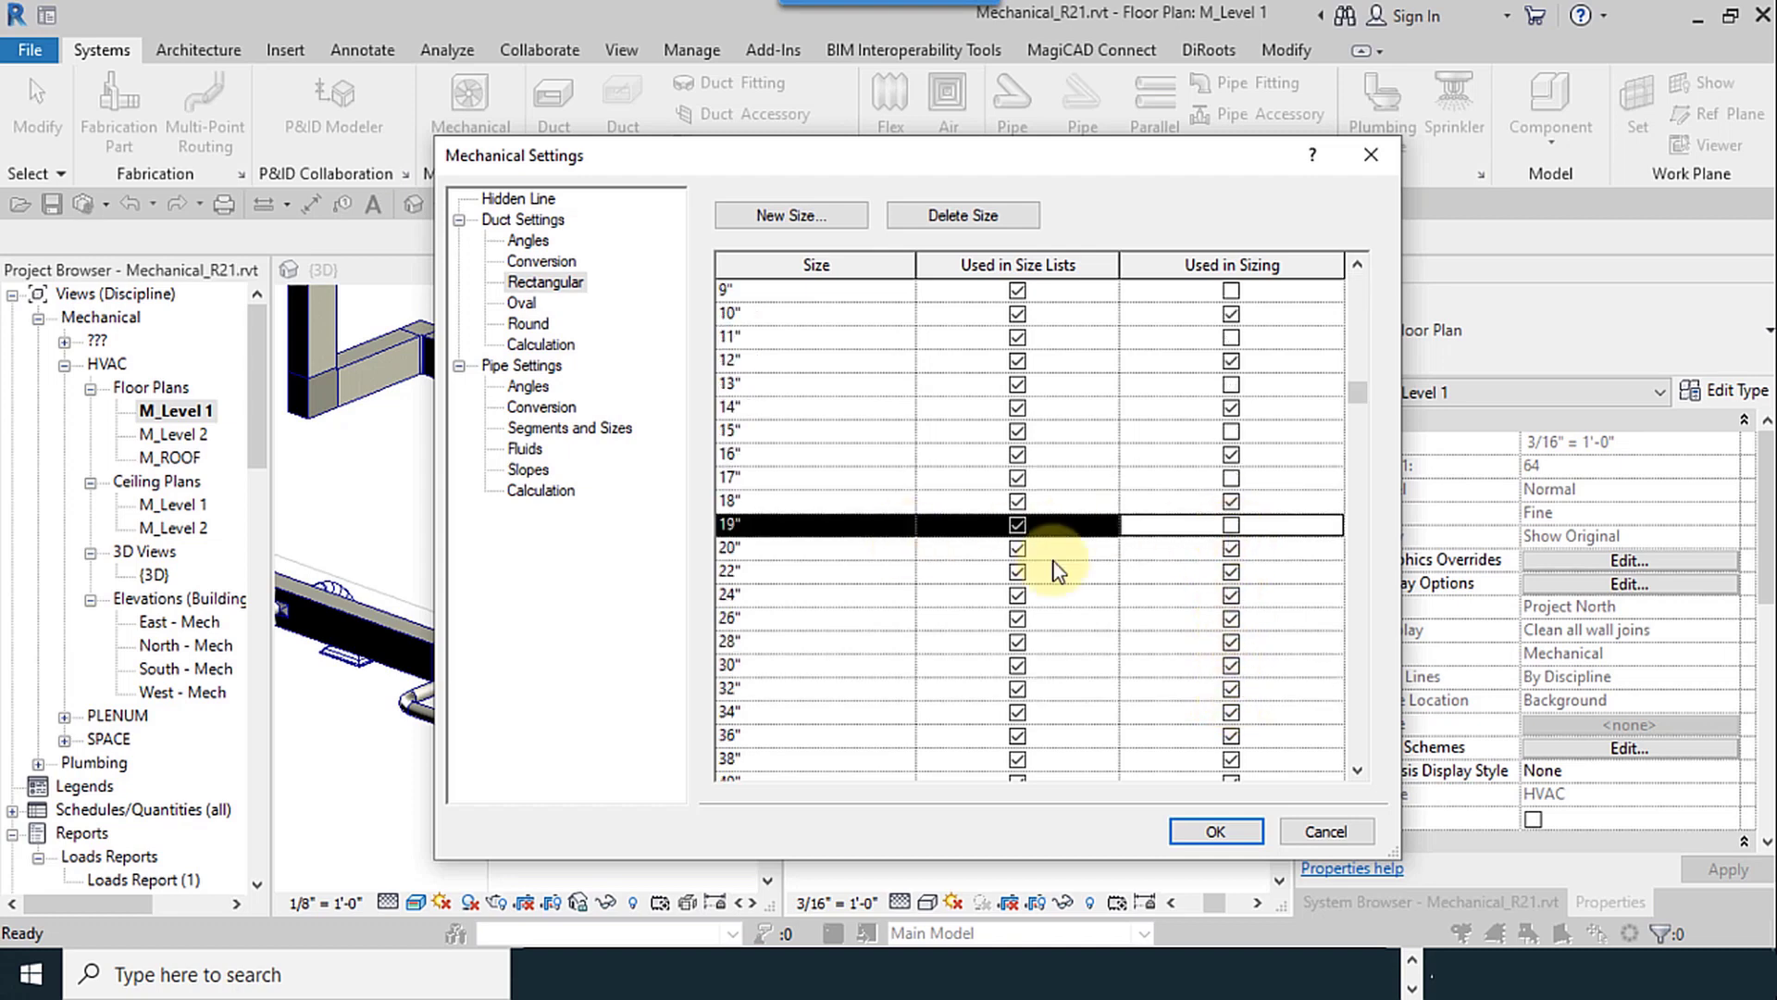
pyautogui.click(1231, 572)
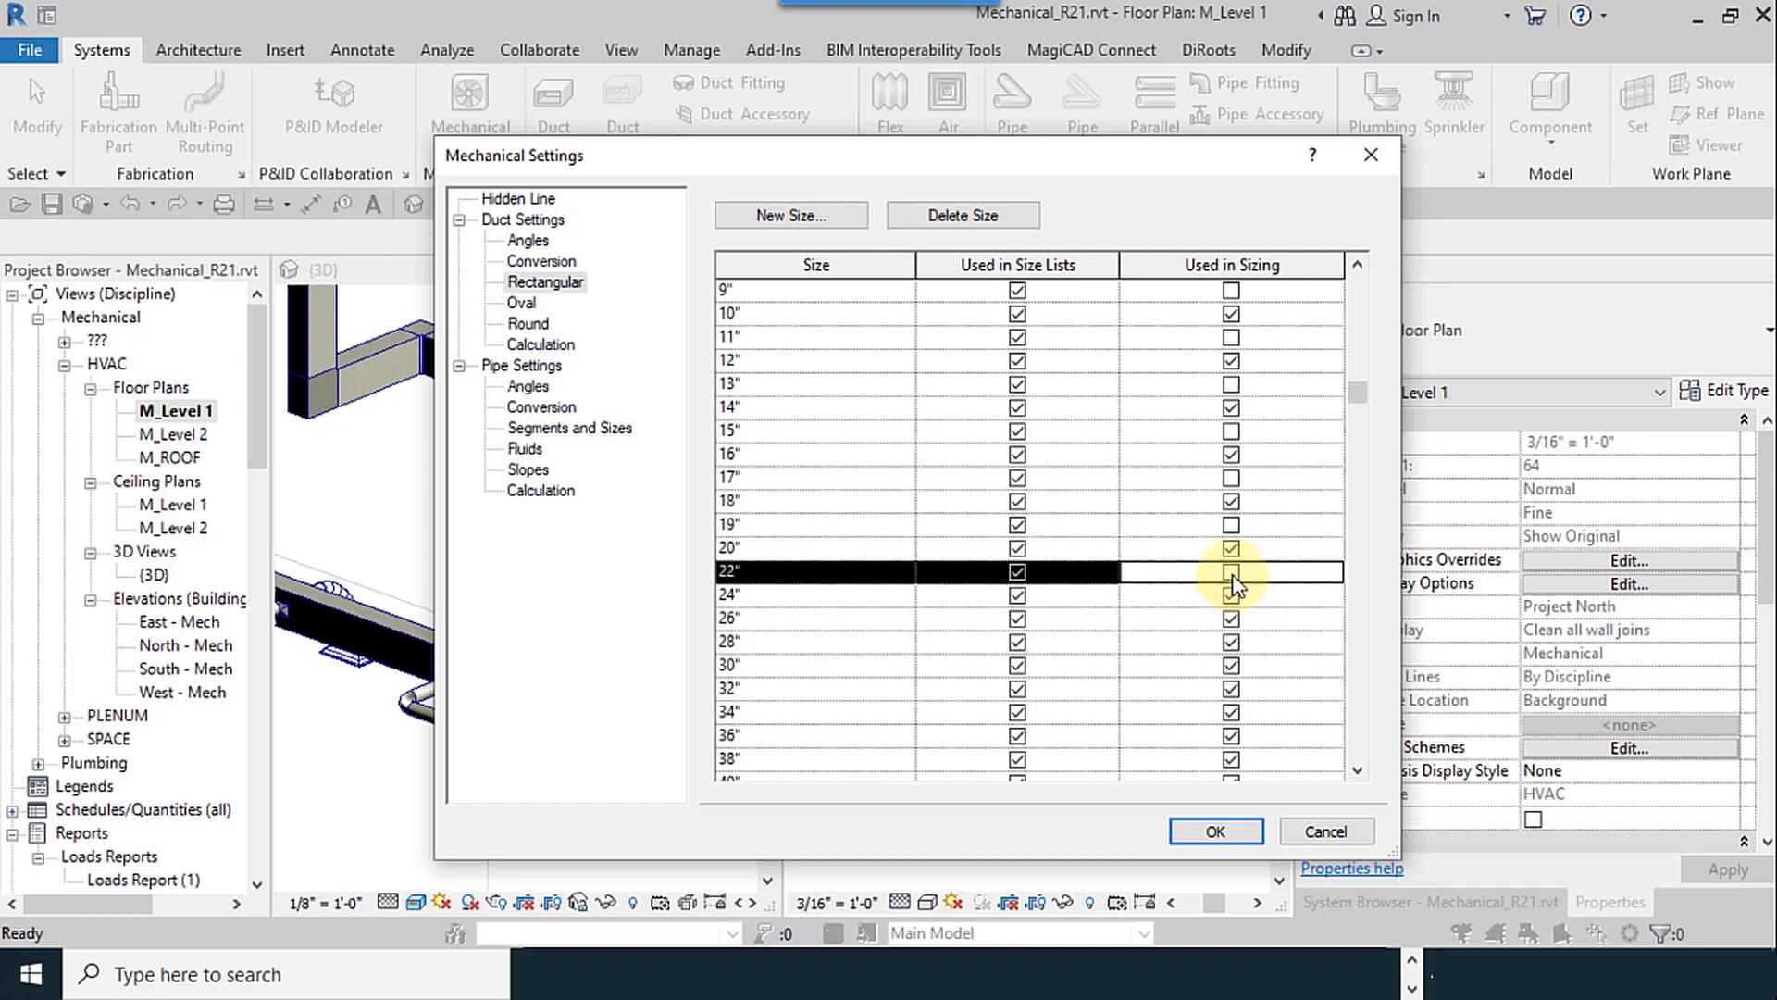
pyautogui.click(1232, 573)
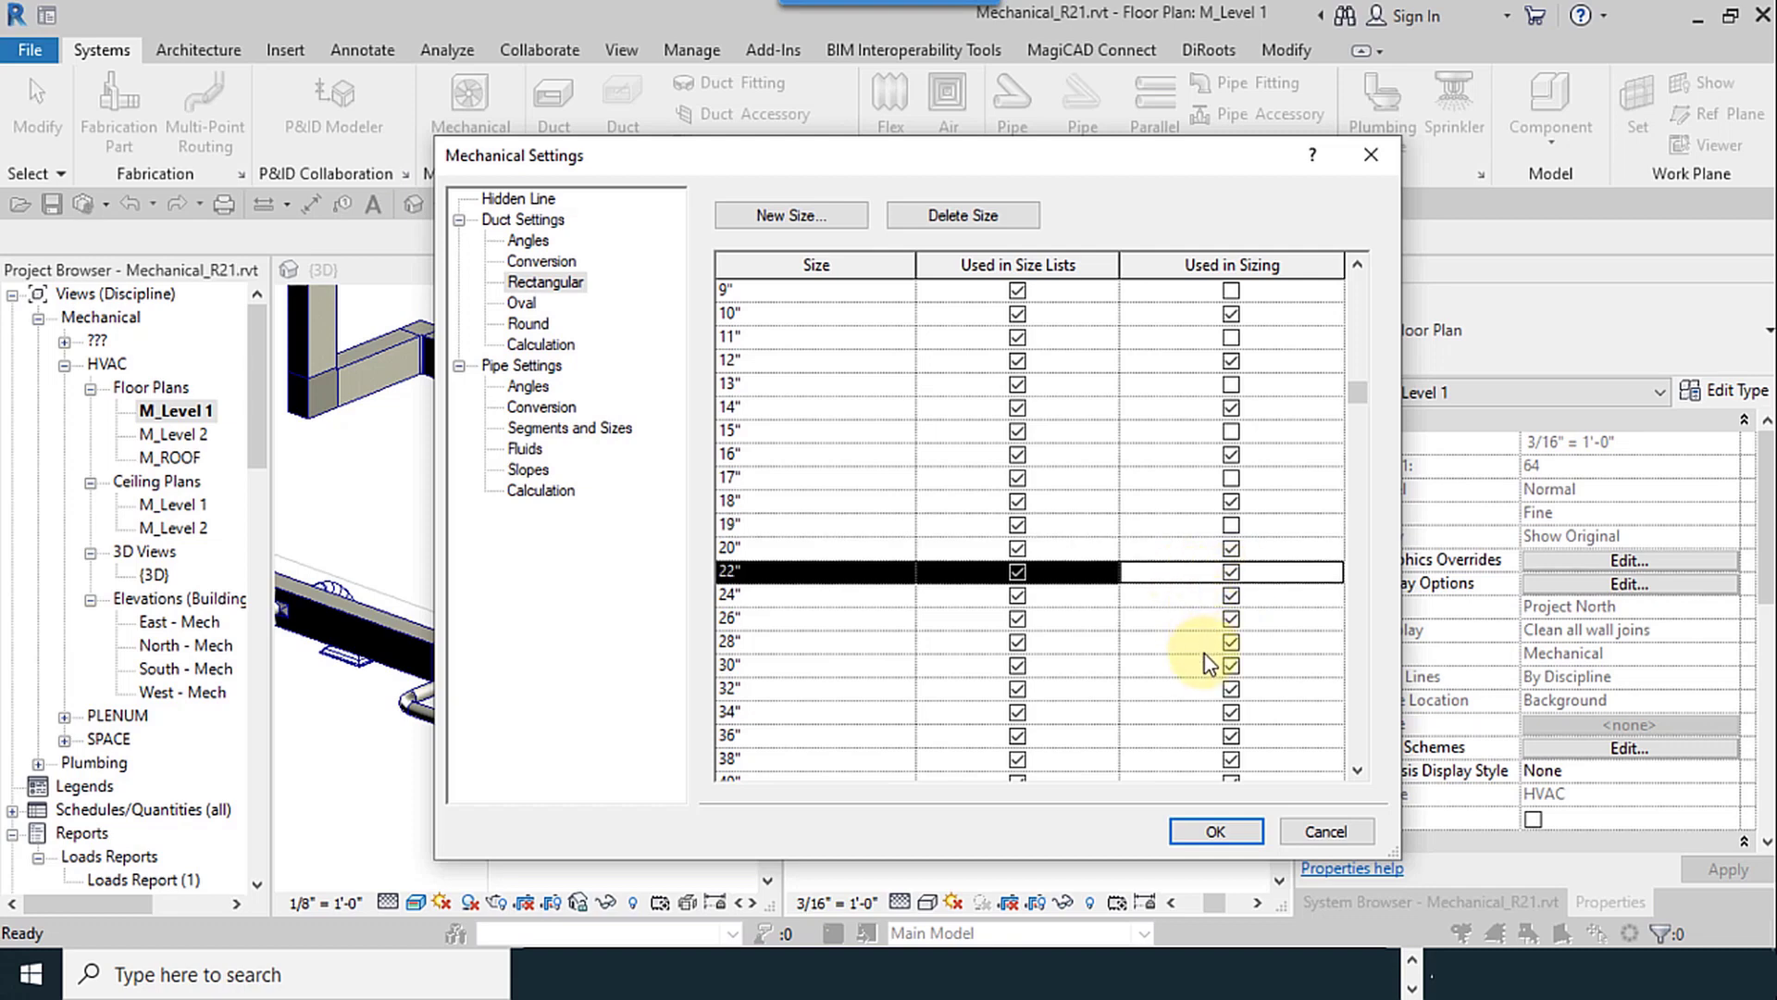
# Step: Exclude the rectangular duct sizes 40", 42", 44", 46", 48", 50" and 52" from use in sizing
pyautogui.scroll(-2, 1212, 708)
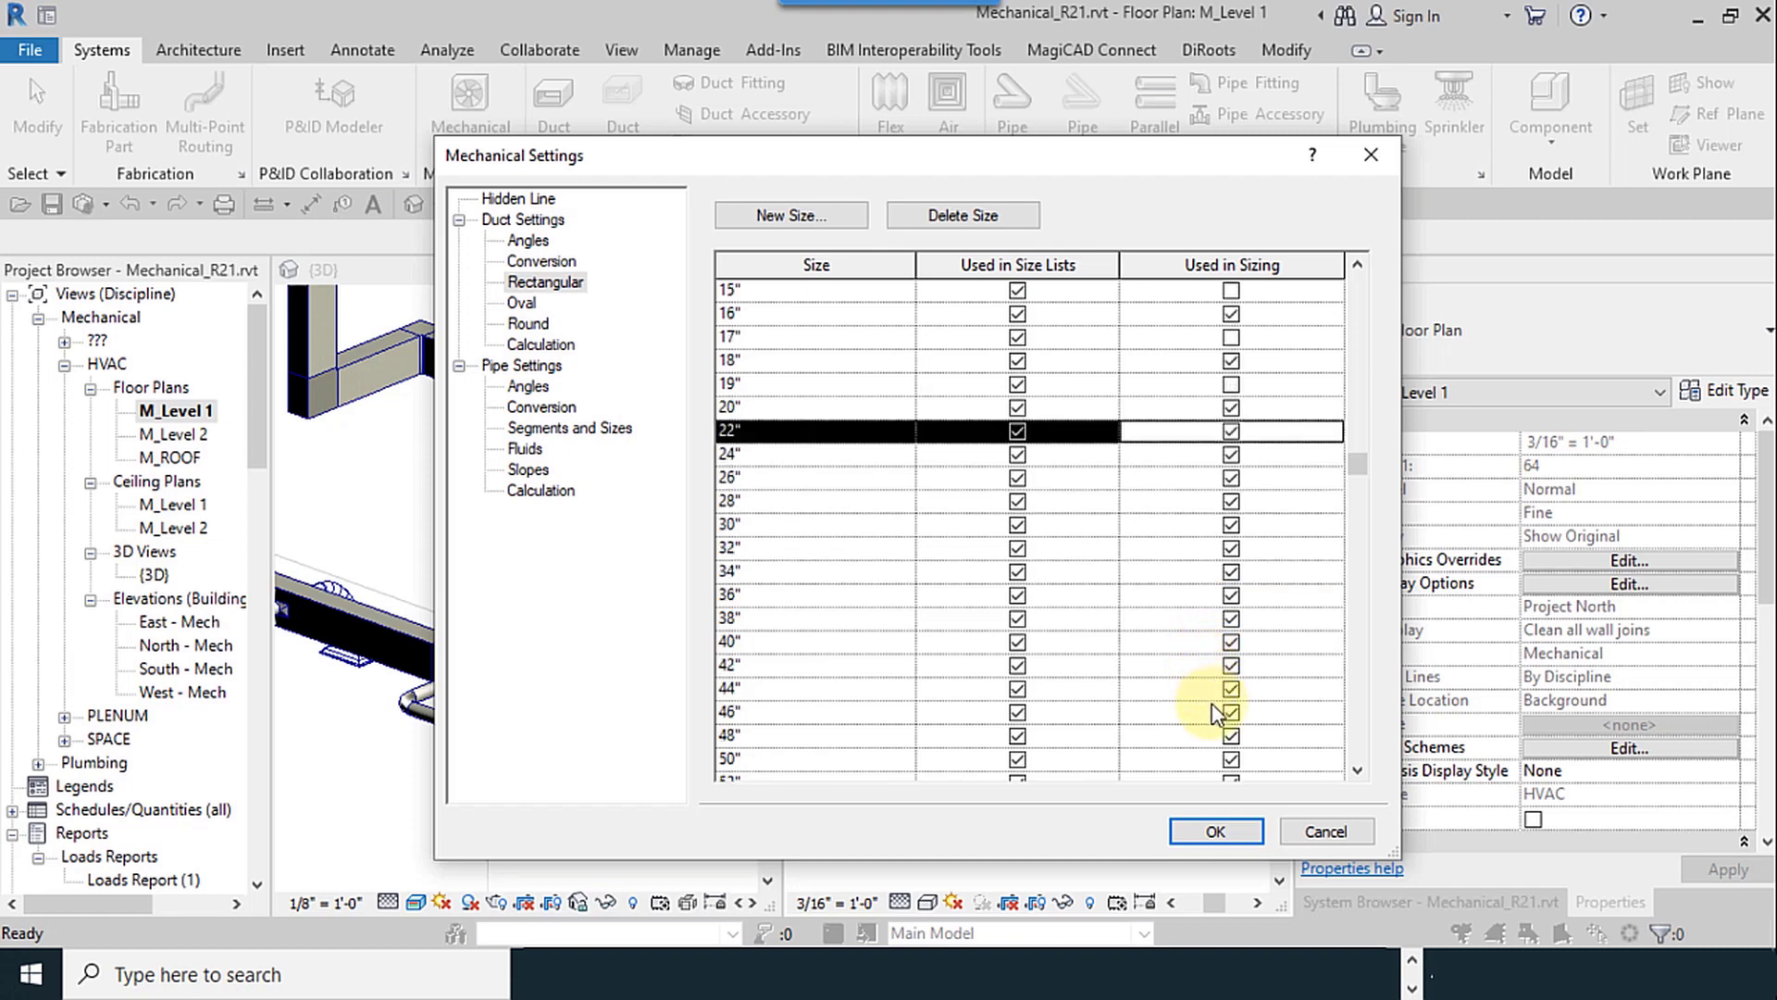
pyautogui.scroll(-2, 1213, 713)
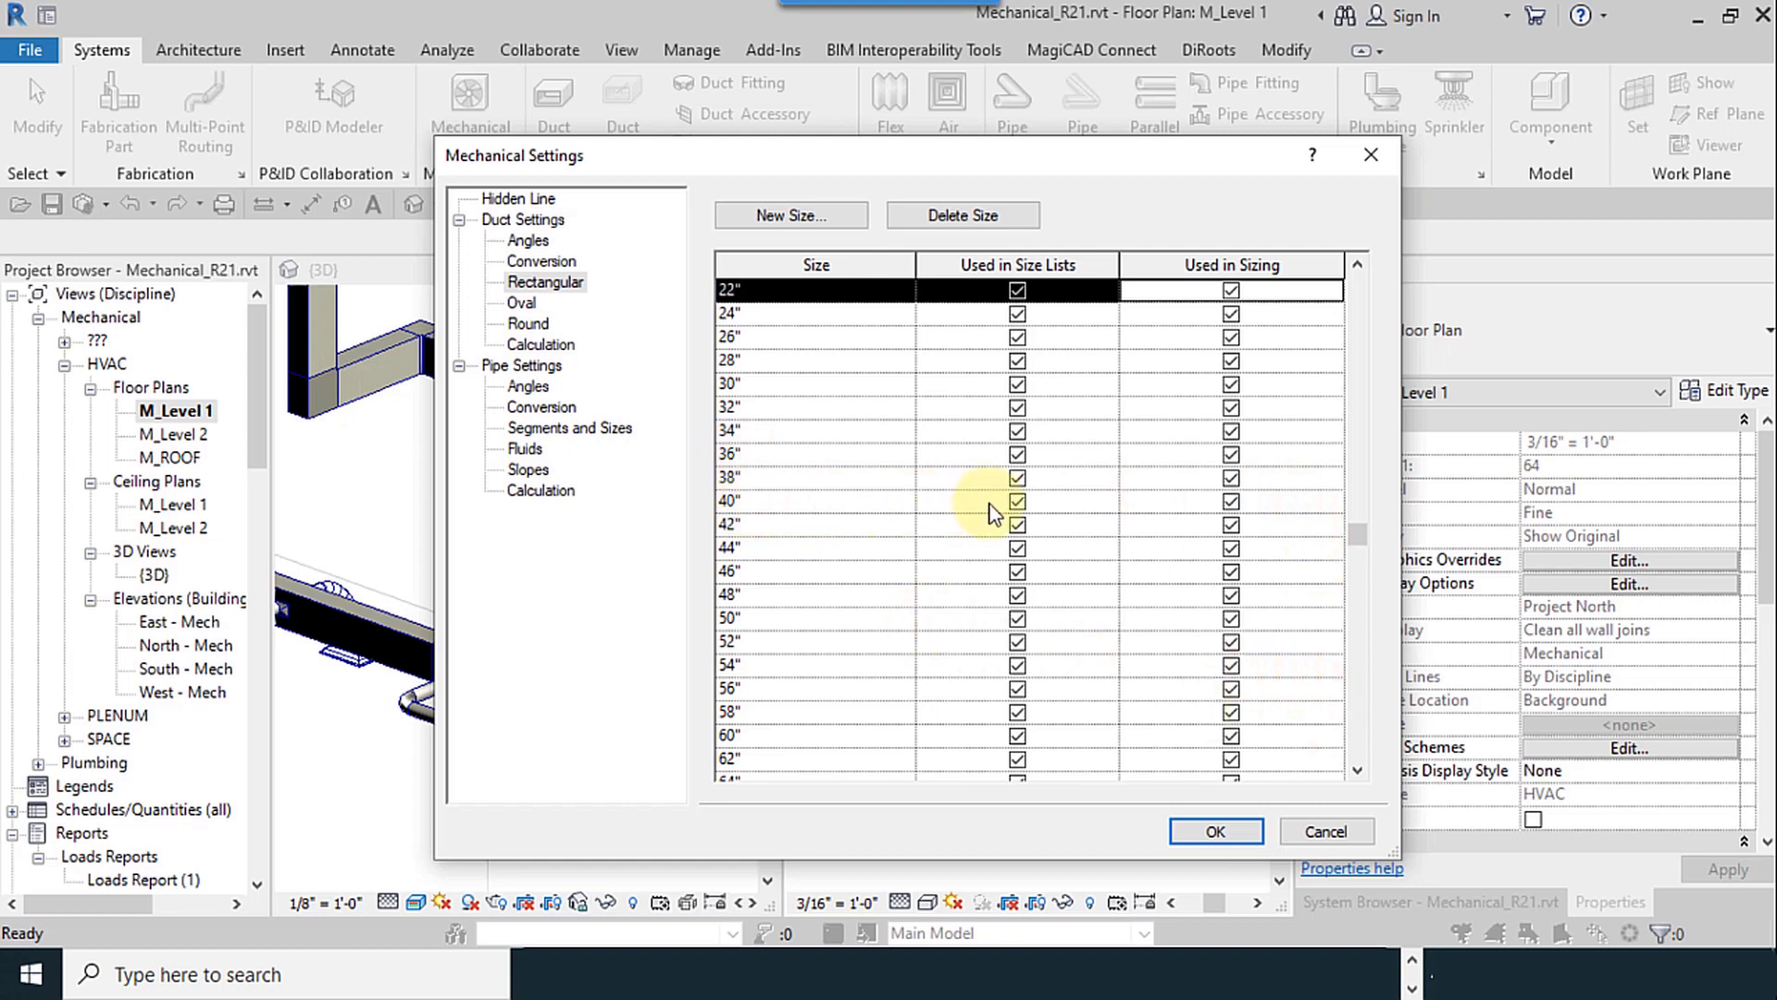
pyautogui.click(1230, 501)
pyautogui.click(1231, 524)
pyautogui.click(1231, 548)
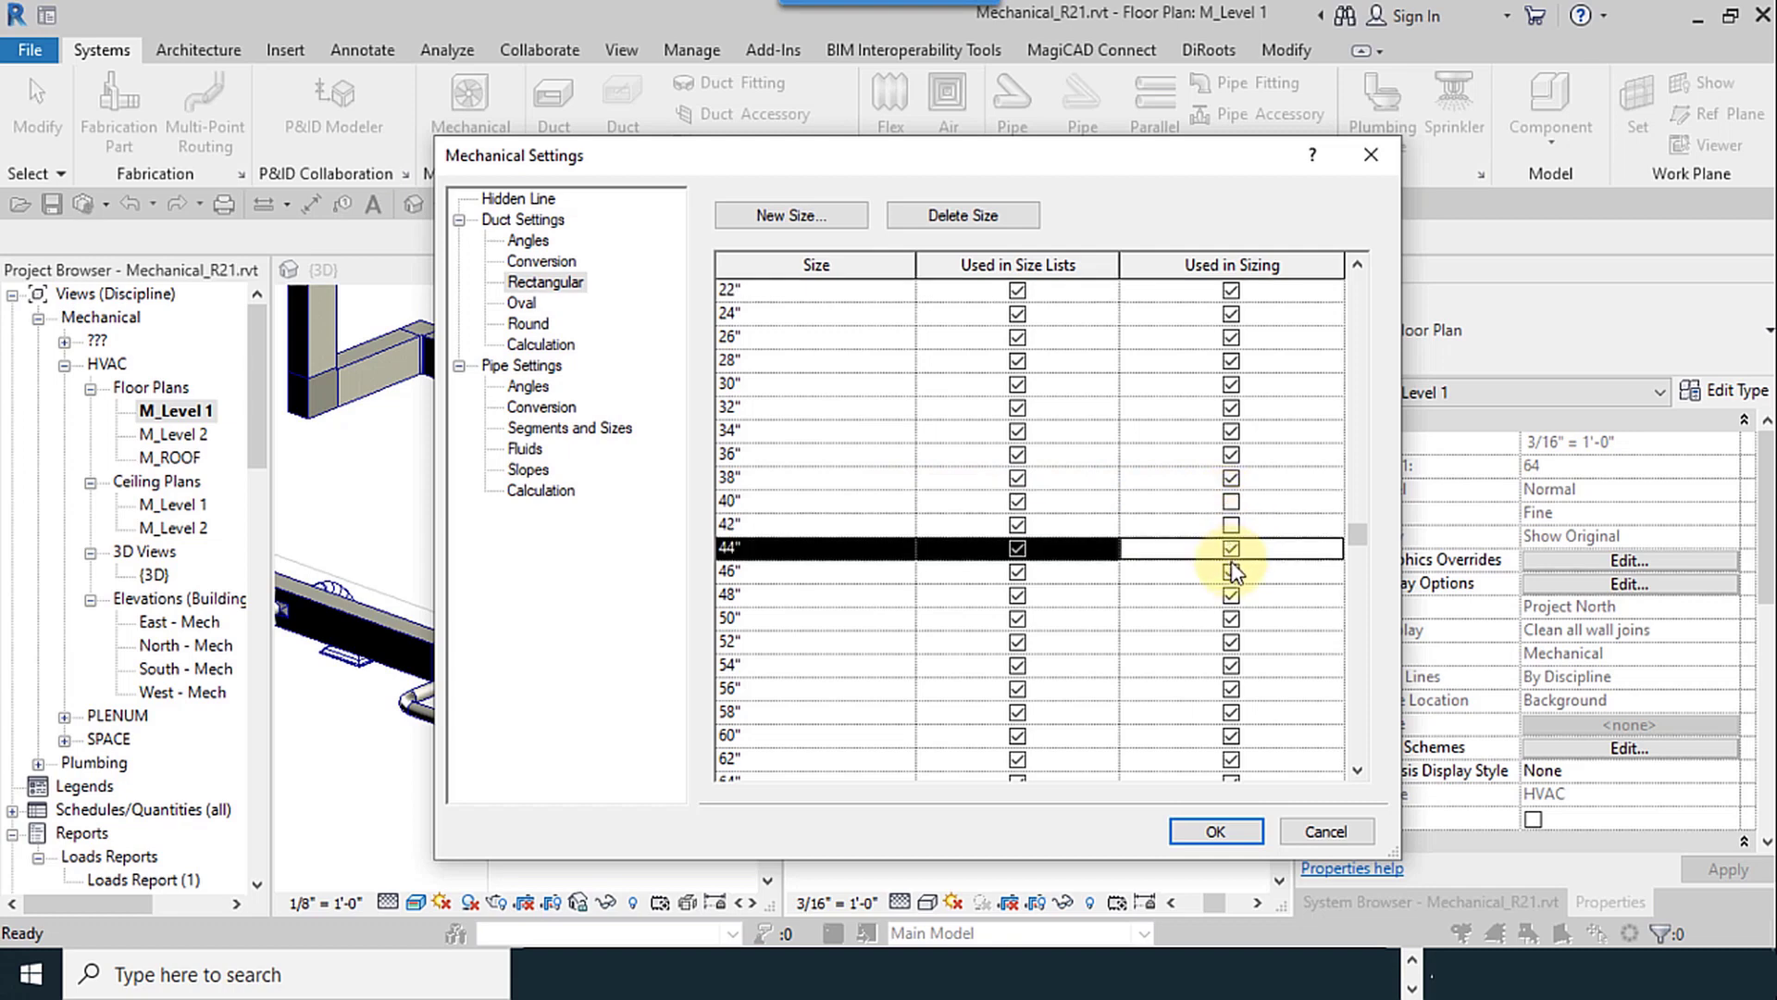
pyautogui.click(1231, 571)
pyautogui.click(1232, 594)
pyautogui.click(1231, 617)
pyautogui.click(1231, 641)
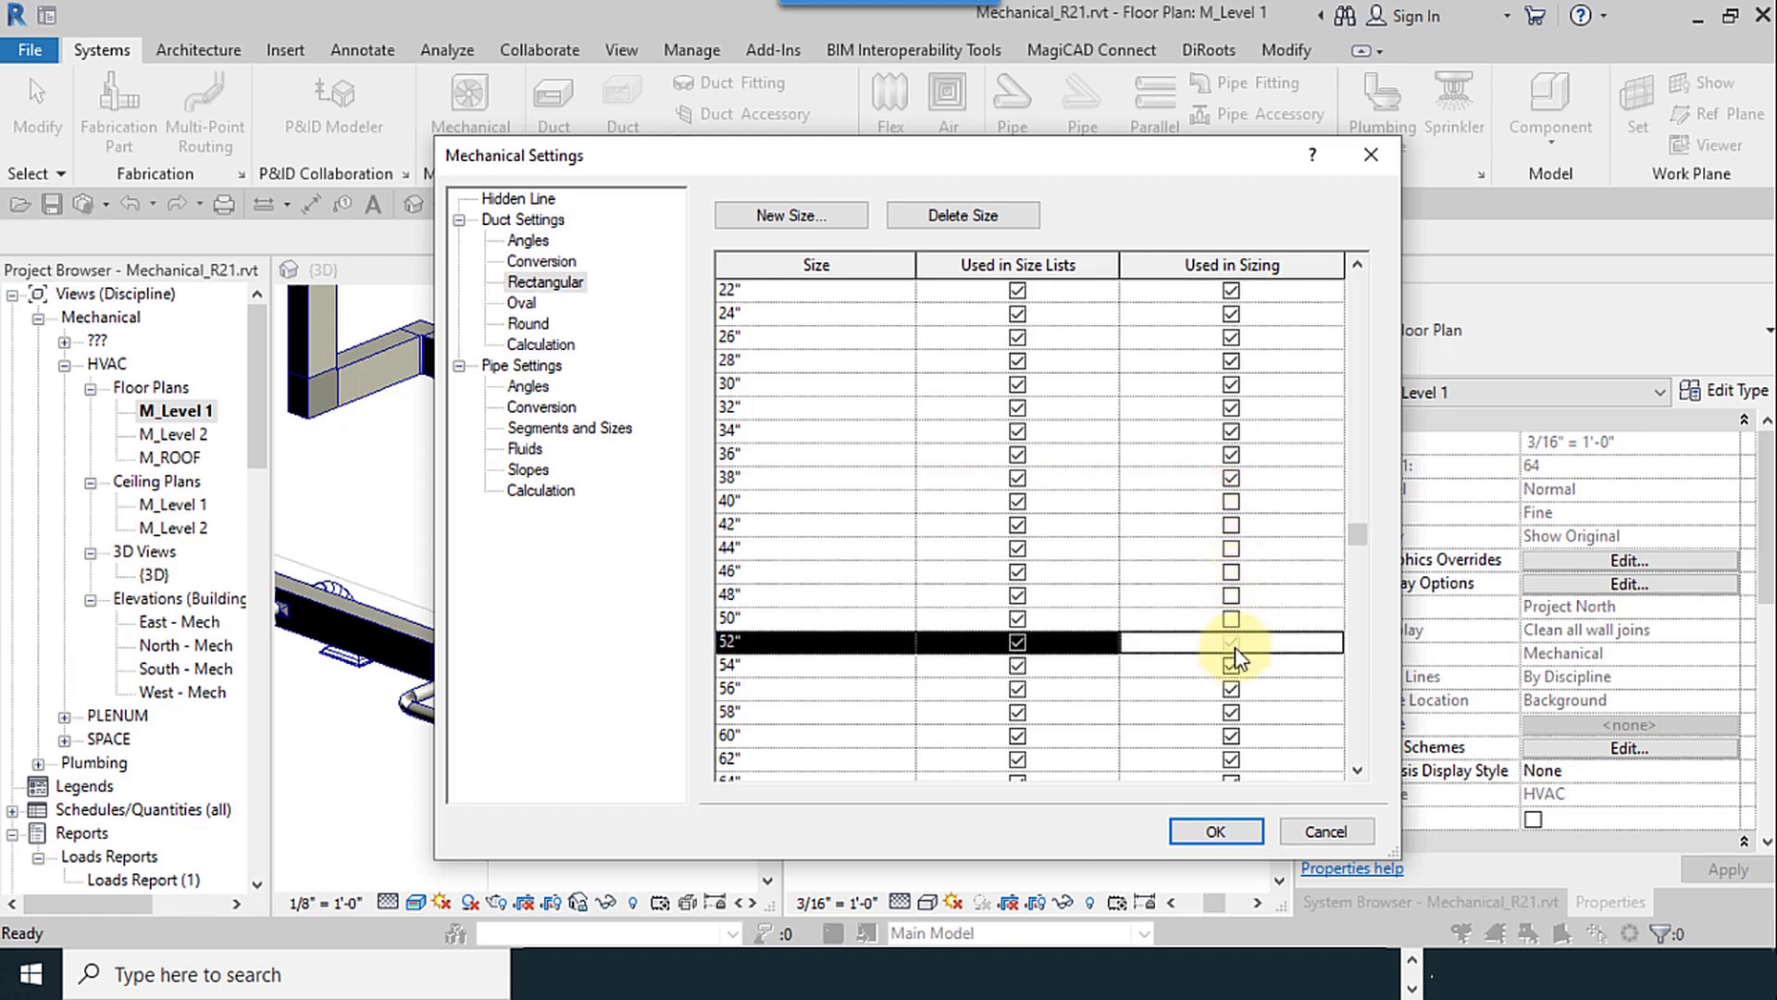
# Step: Exclude the rectangular duct sizes 54", 56", 58", 60", 62" and 64" from use in sizing
pyautogui.scroll(-2, 1231, 648)
pyautogui.click(1231, 524)
pyautogui.click(1231, 548)
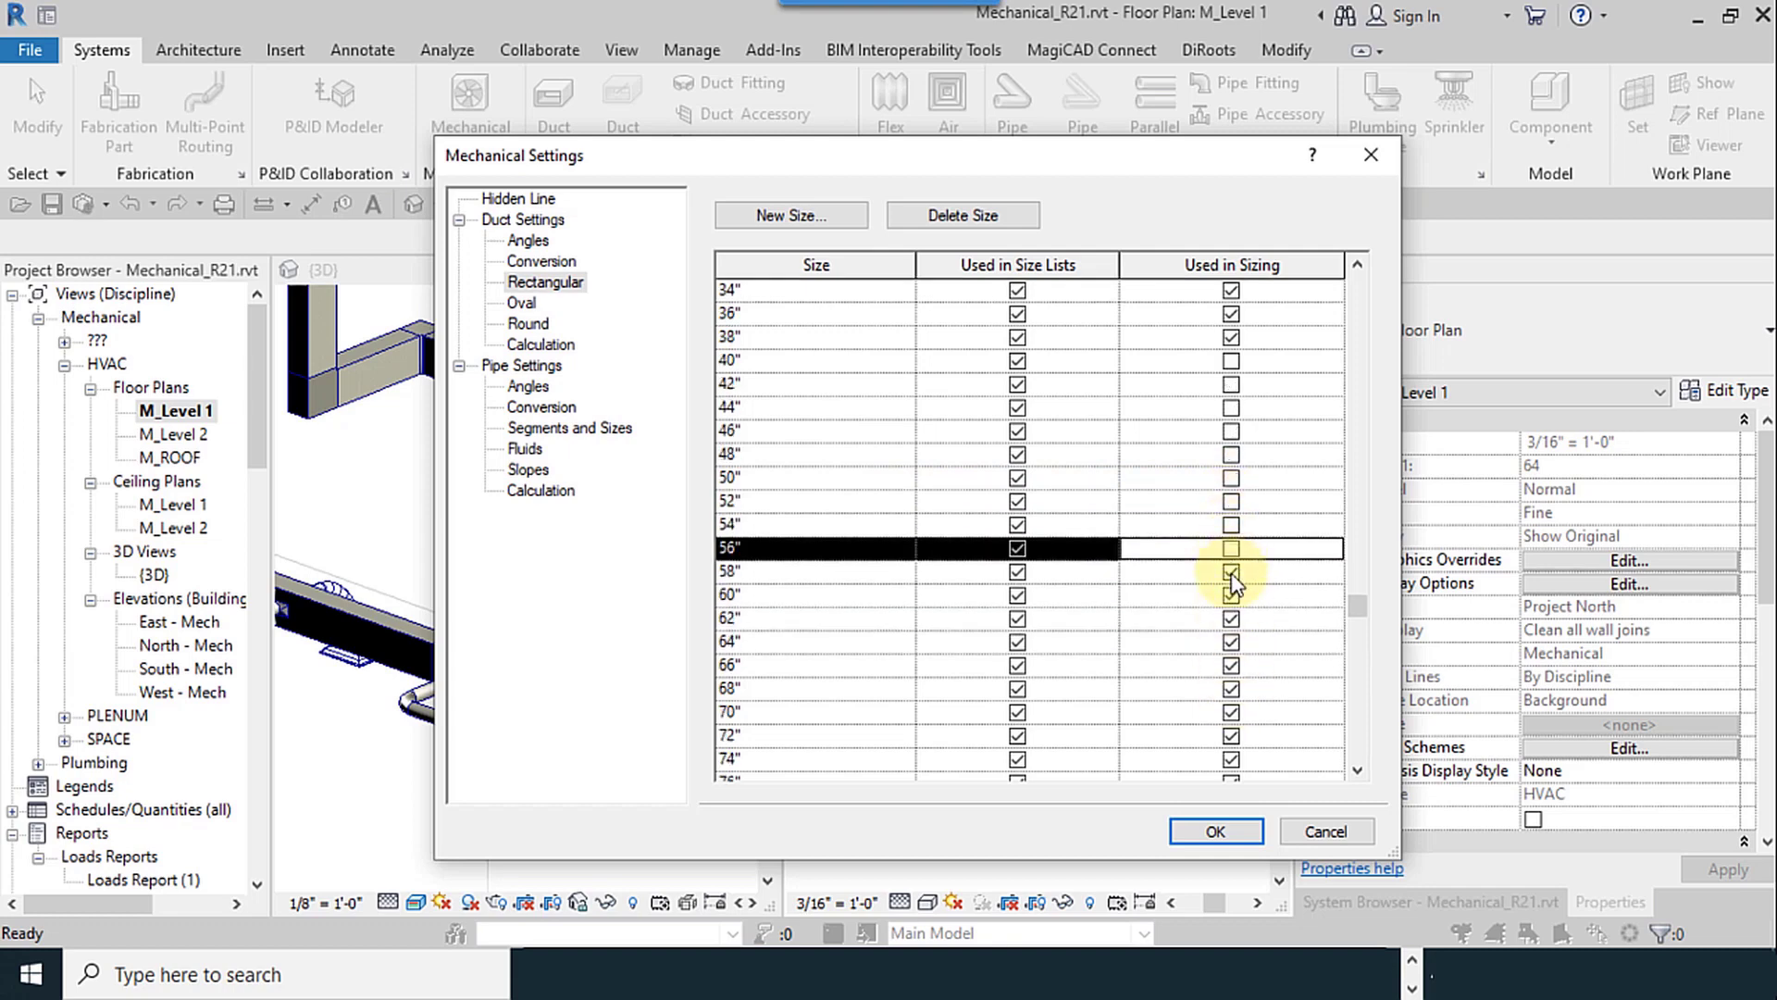
pyautogui.click(1231, 571)
pyautogui.click(1231, 594)
pyautogui.click(1231, 617)
pyautogui.click(1231, 640)
# Step: Exclude the rectangular duct sizes 66", 68", 70", 72", 74", 76" and 78" from use in sizing
pyautogui.scroll(-3, 1231, 655)
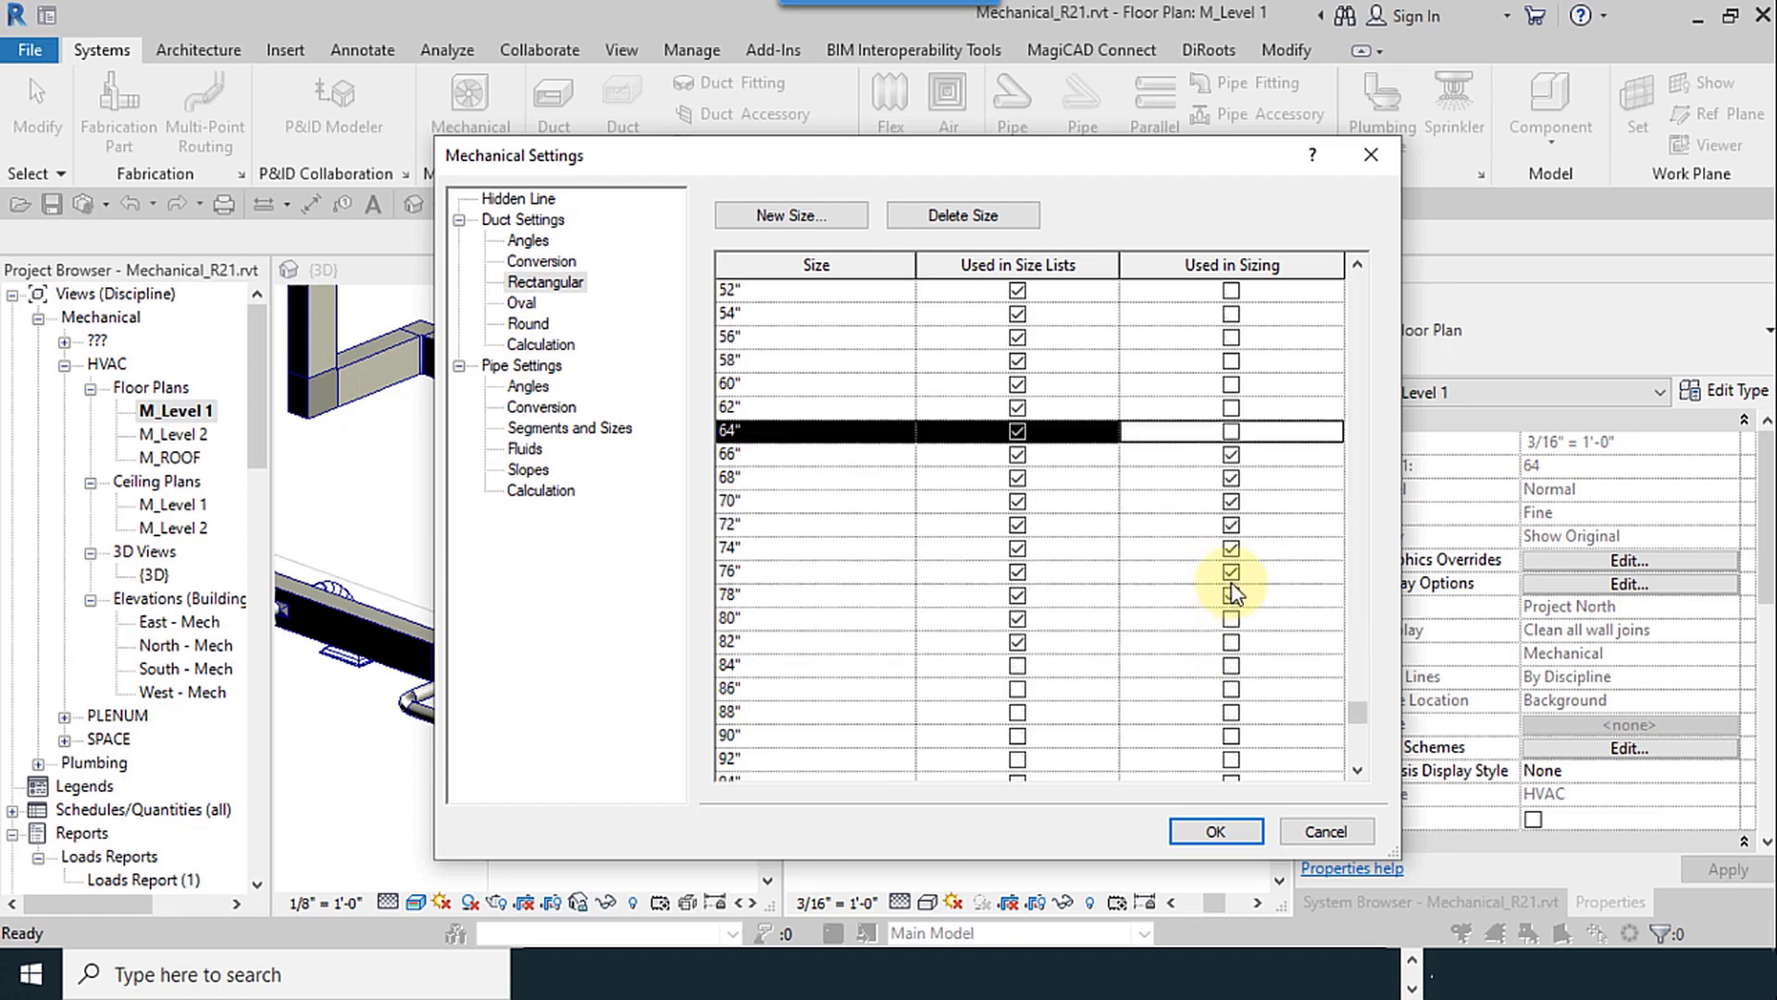
pyautogui.click(1231, 454)
pyautogui.click(1231, 477)
pyautogui.click(1231, 501)
pyautogui.click(1231, 524)
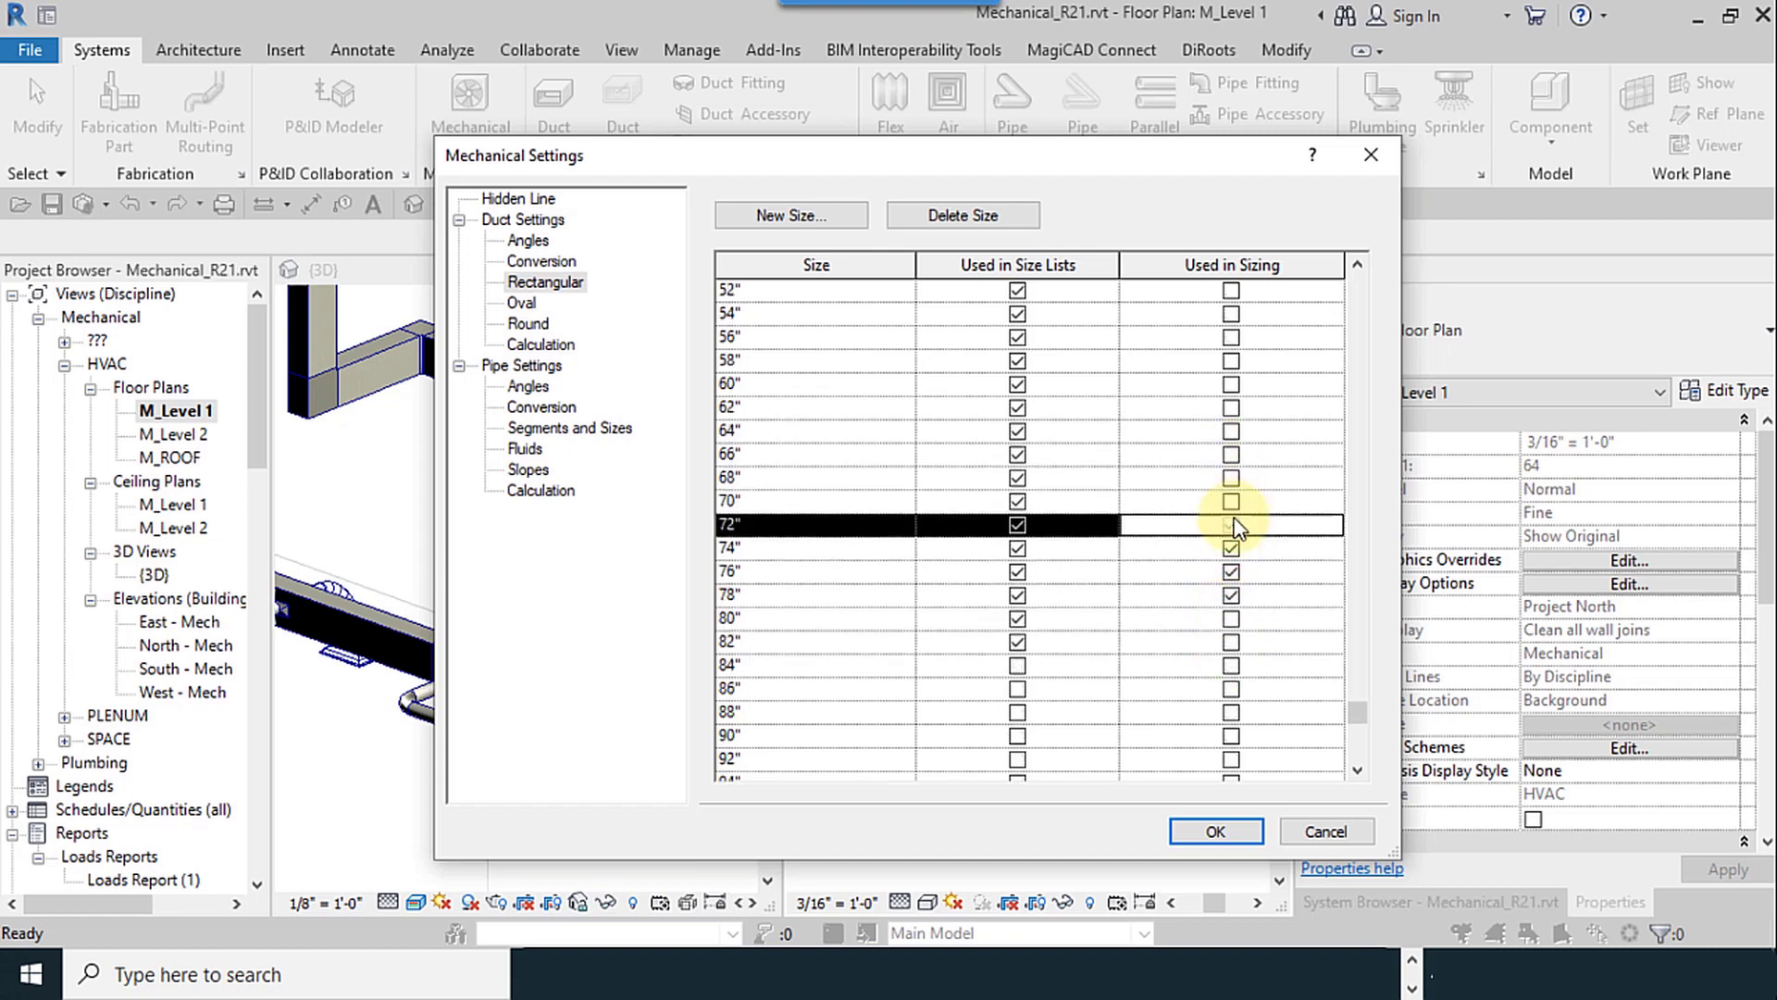
pyautogui.click(1230, 548)
pyautogui.click(1231, 571)
pyautogui.click(1231, 594)
# Step: Exclude the rectangular duct sizes 38", 36", 34", 32" and 30" from use in sizing
pyautogui.scroll(7, 1233, 601)
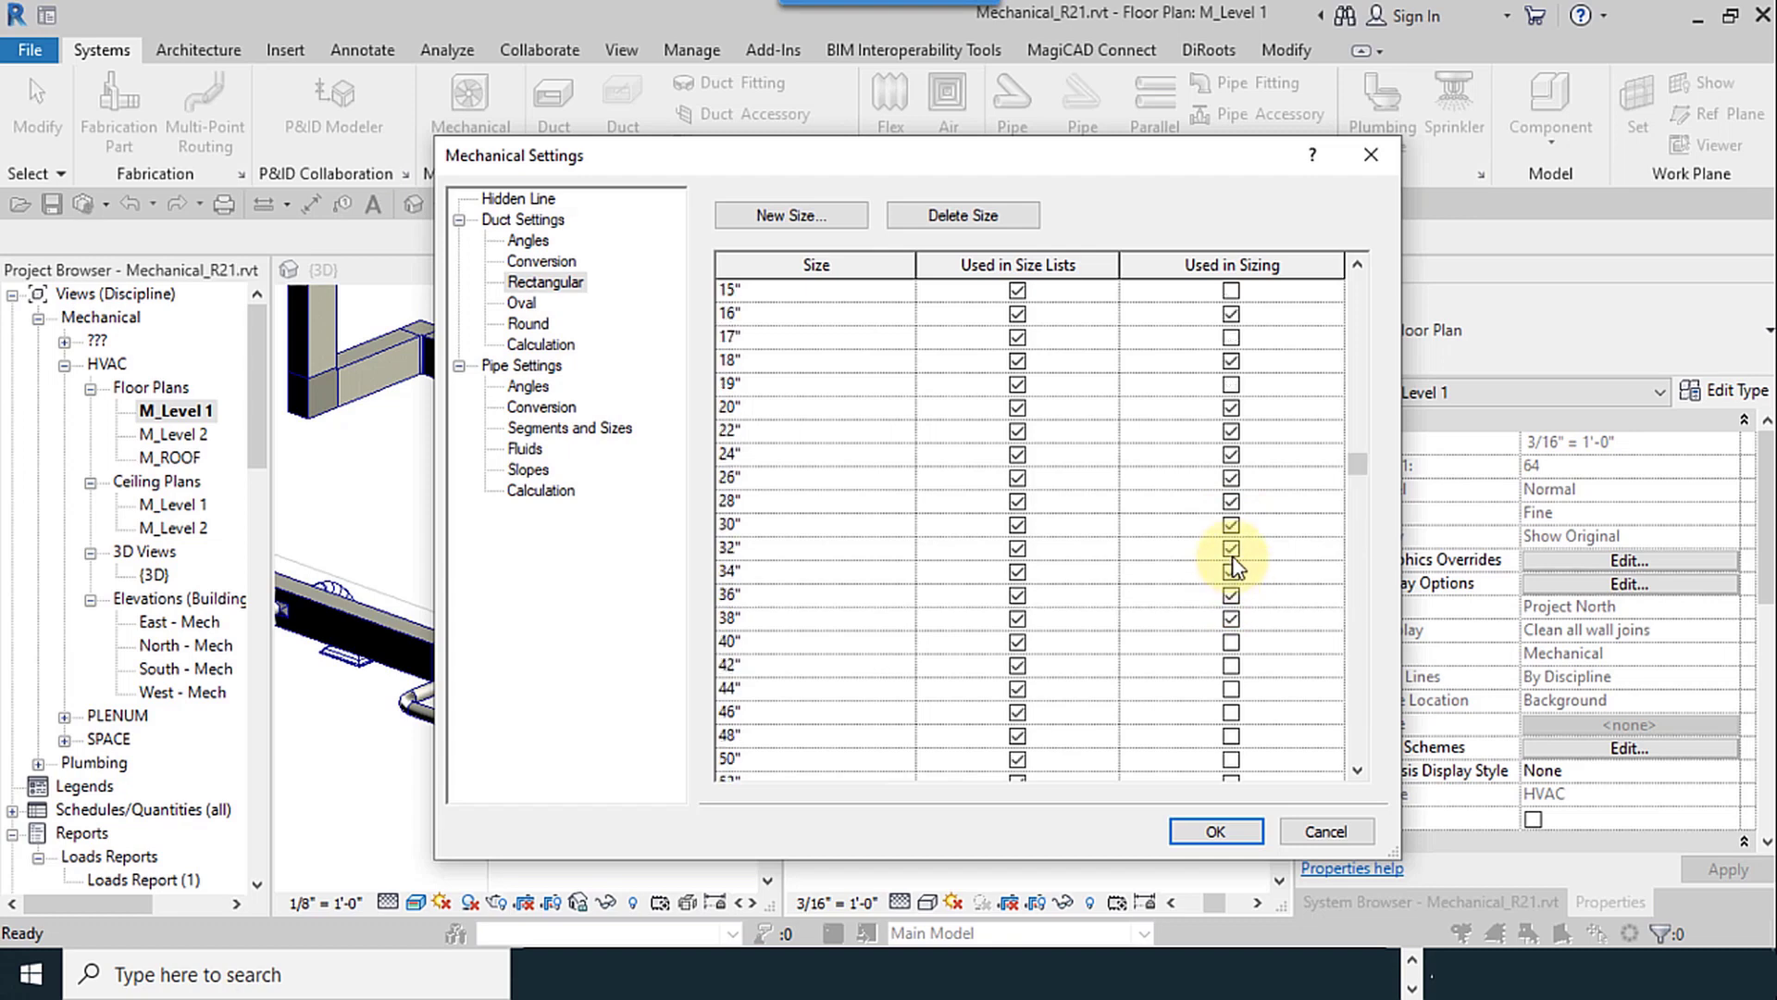
pyautogui.click(1231, 618)
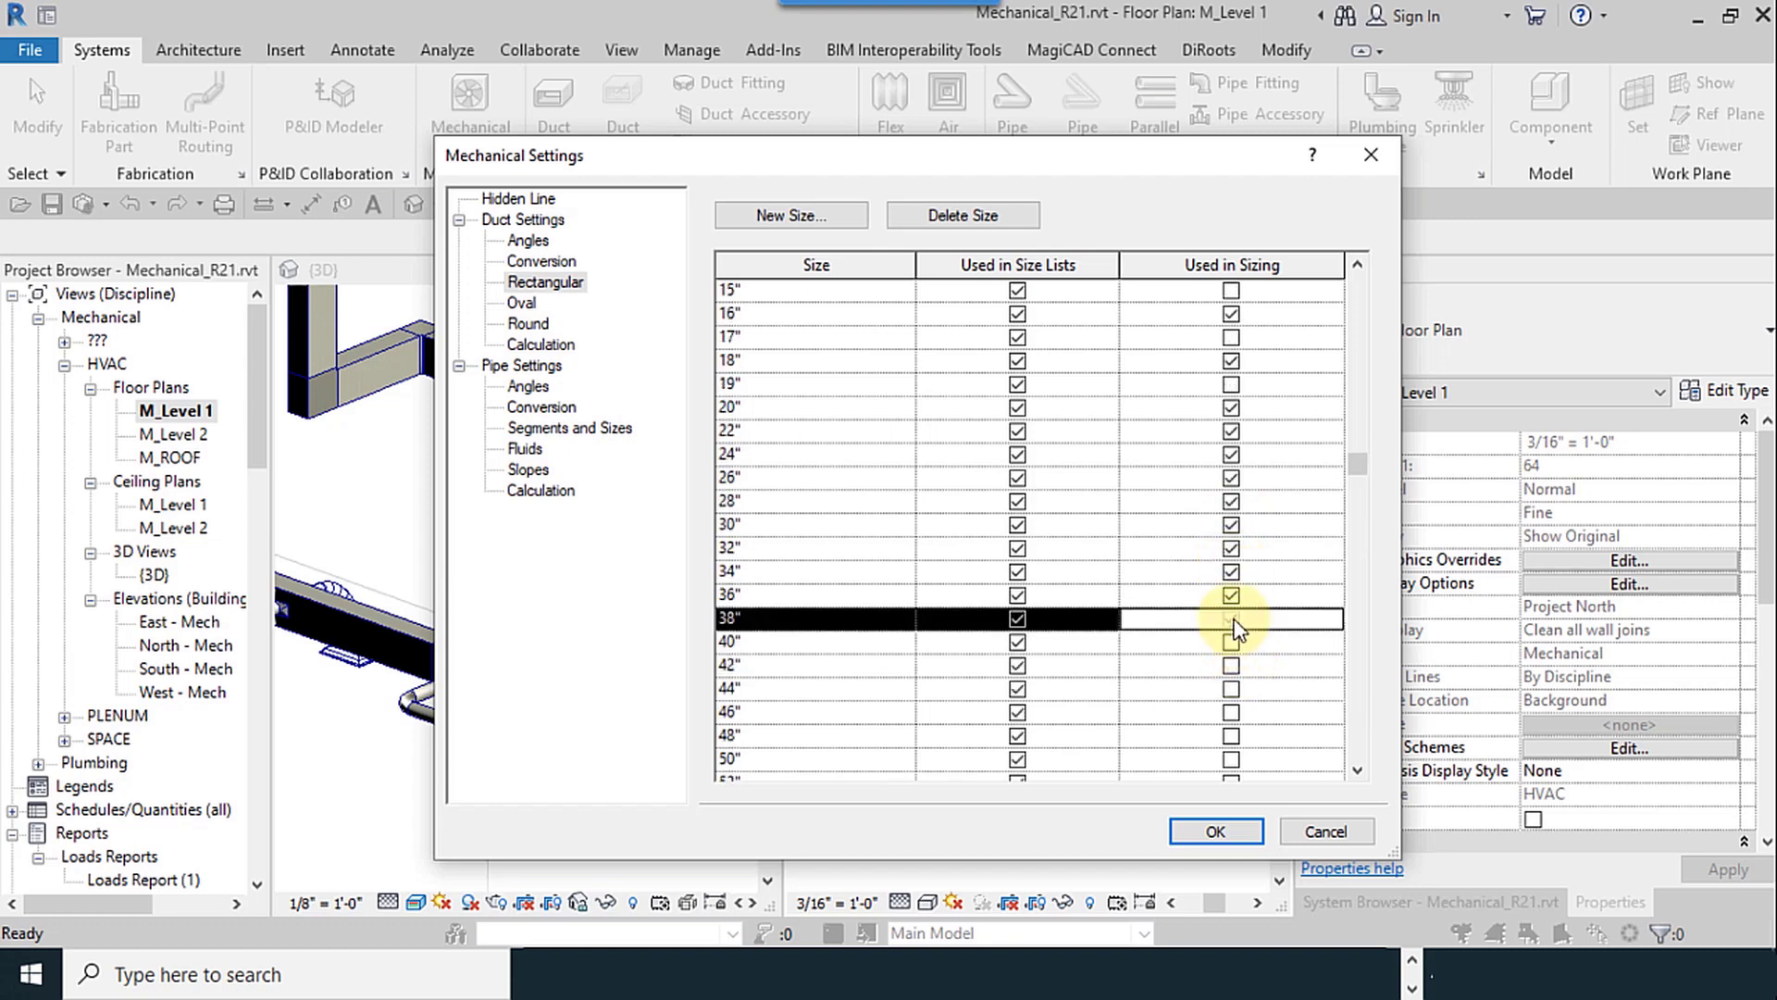
pyautogui.click(1231, 594)
pyautogui.click(1231, 571)
pyautogui.click(1231, 548)
pyautogui.click(1231, 524)
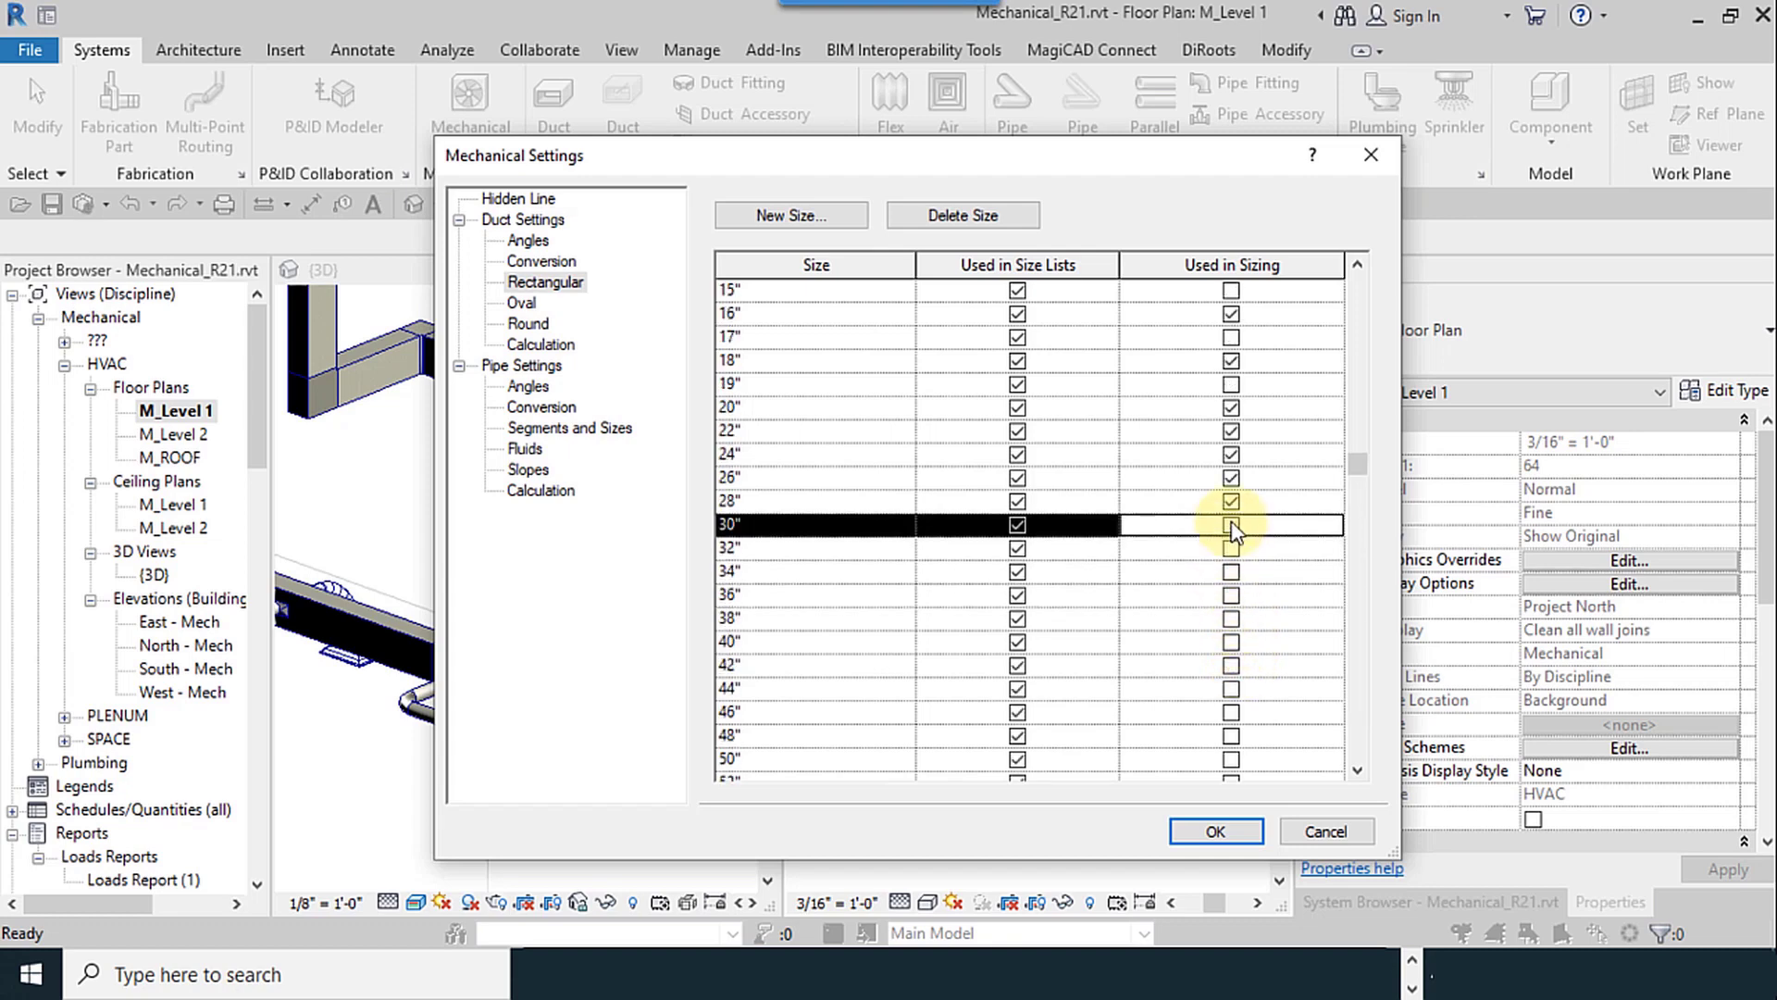
# Step: Include the rectangular duct sizes 30", 32", 34" and 36" in sizing again
pyautogui.click(1231, 525)
pyautogui.click(1233, 548)
pyautogui.click(1232, 571)
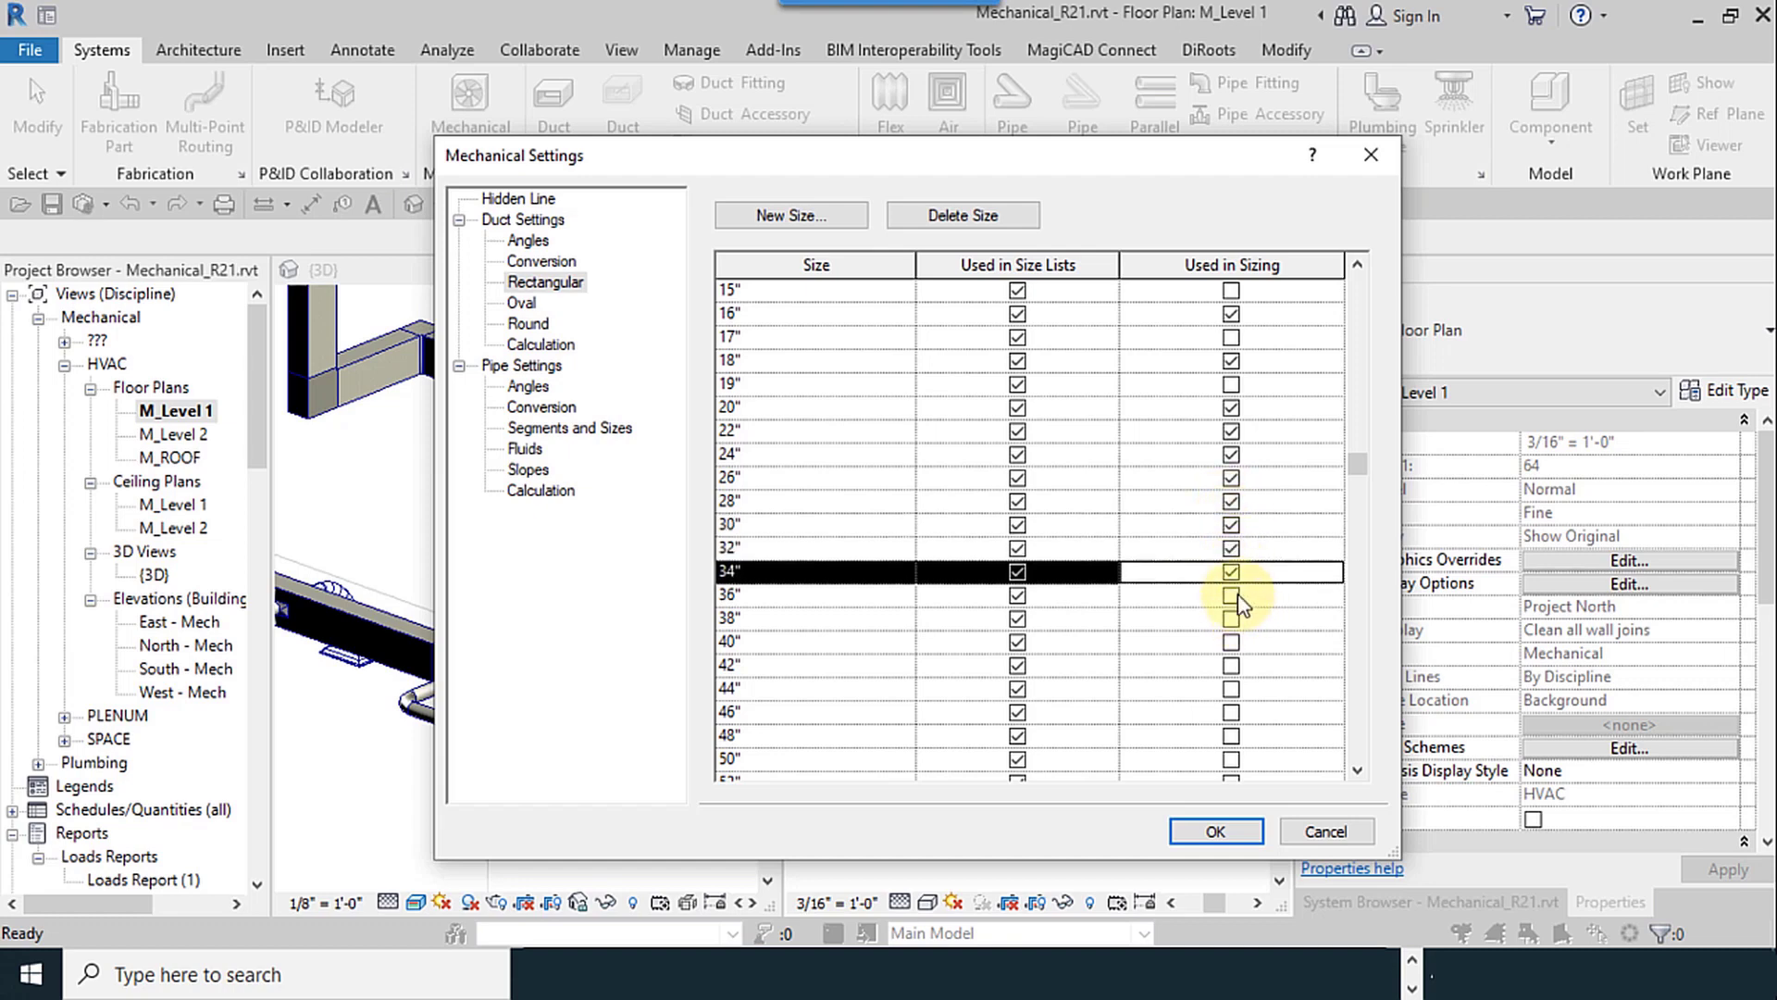
pyautogui.click(1231, 595)
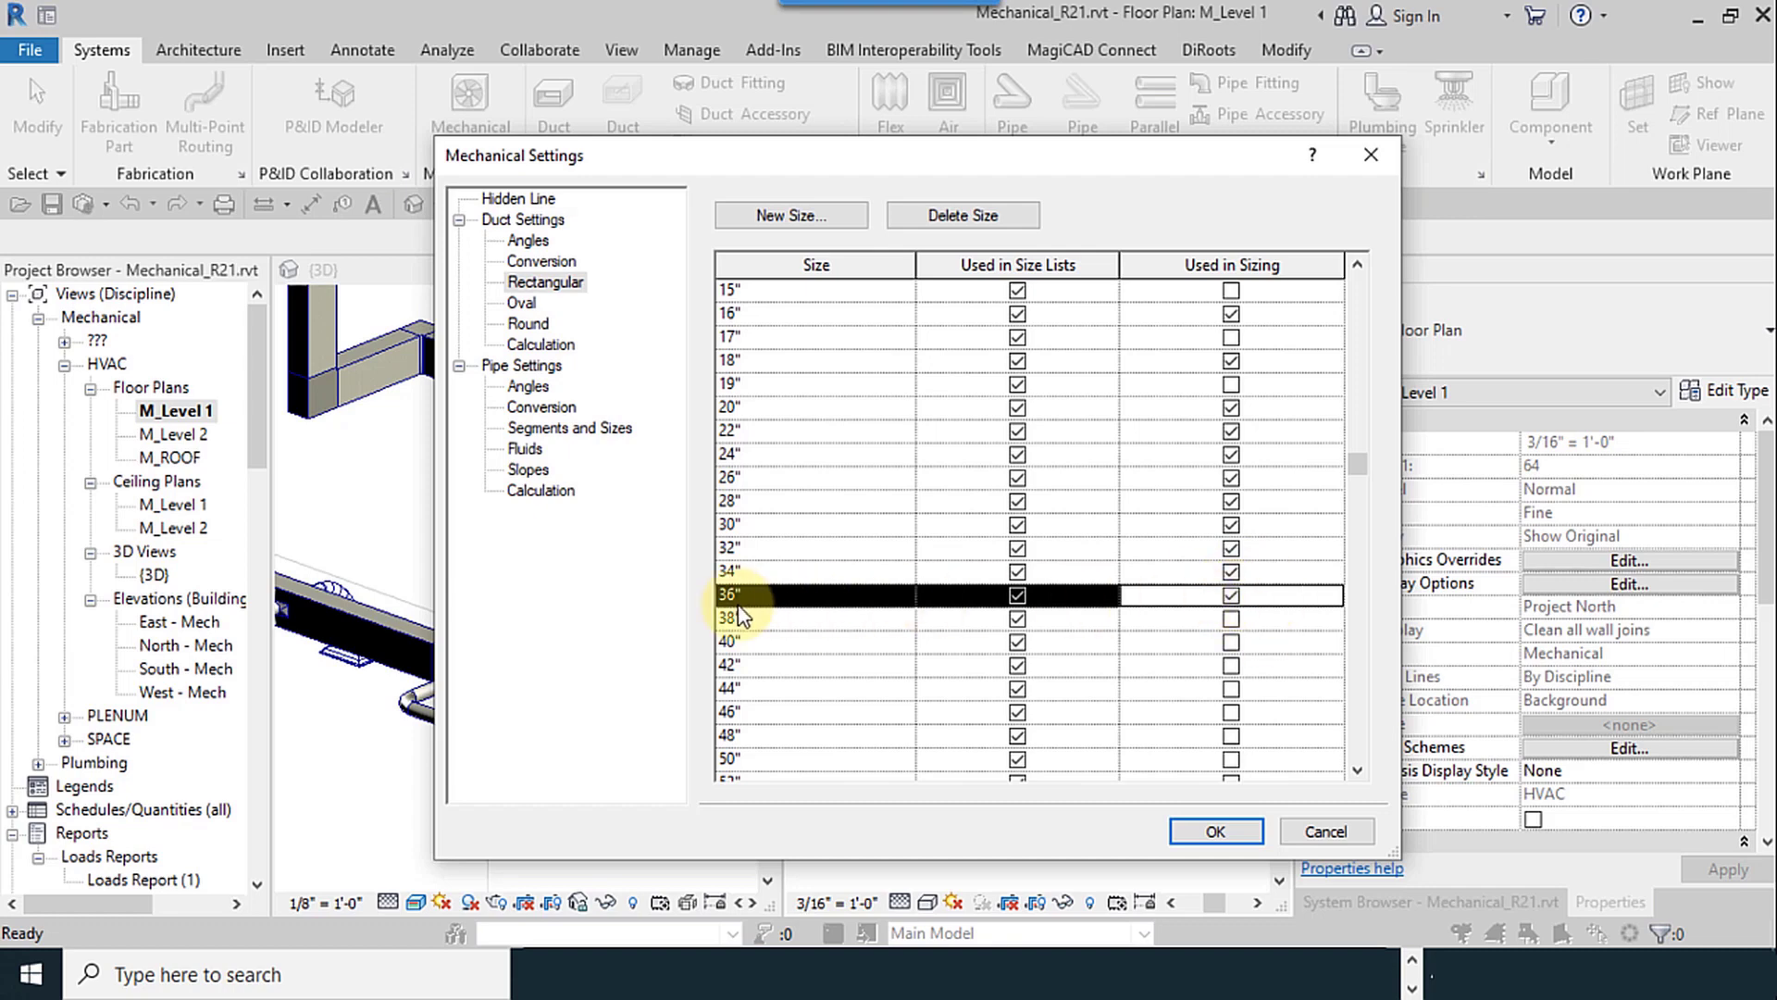
# Step: Switch to the McQuay DuctSizer and choose 75°F Air at 50% RH and 1 atm as the fluid
pyautogui.click(1411, 985)
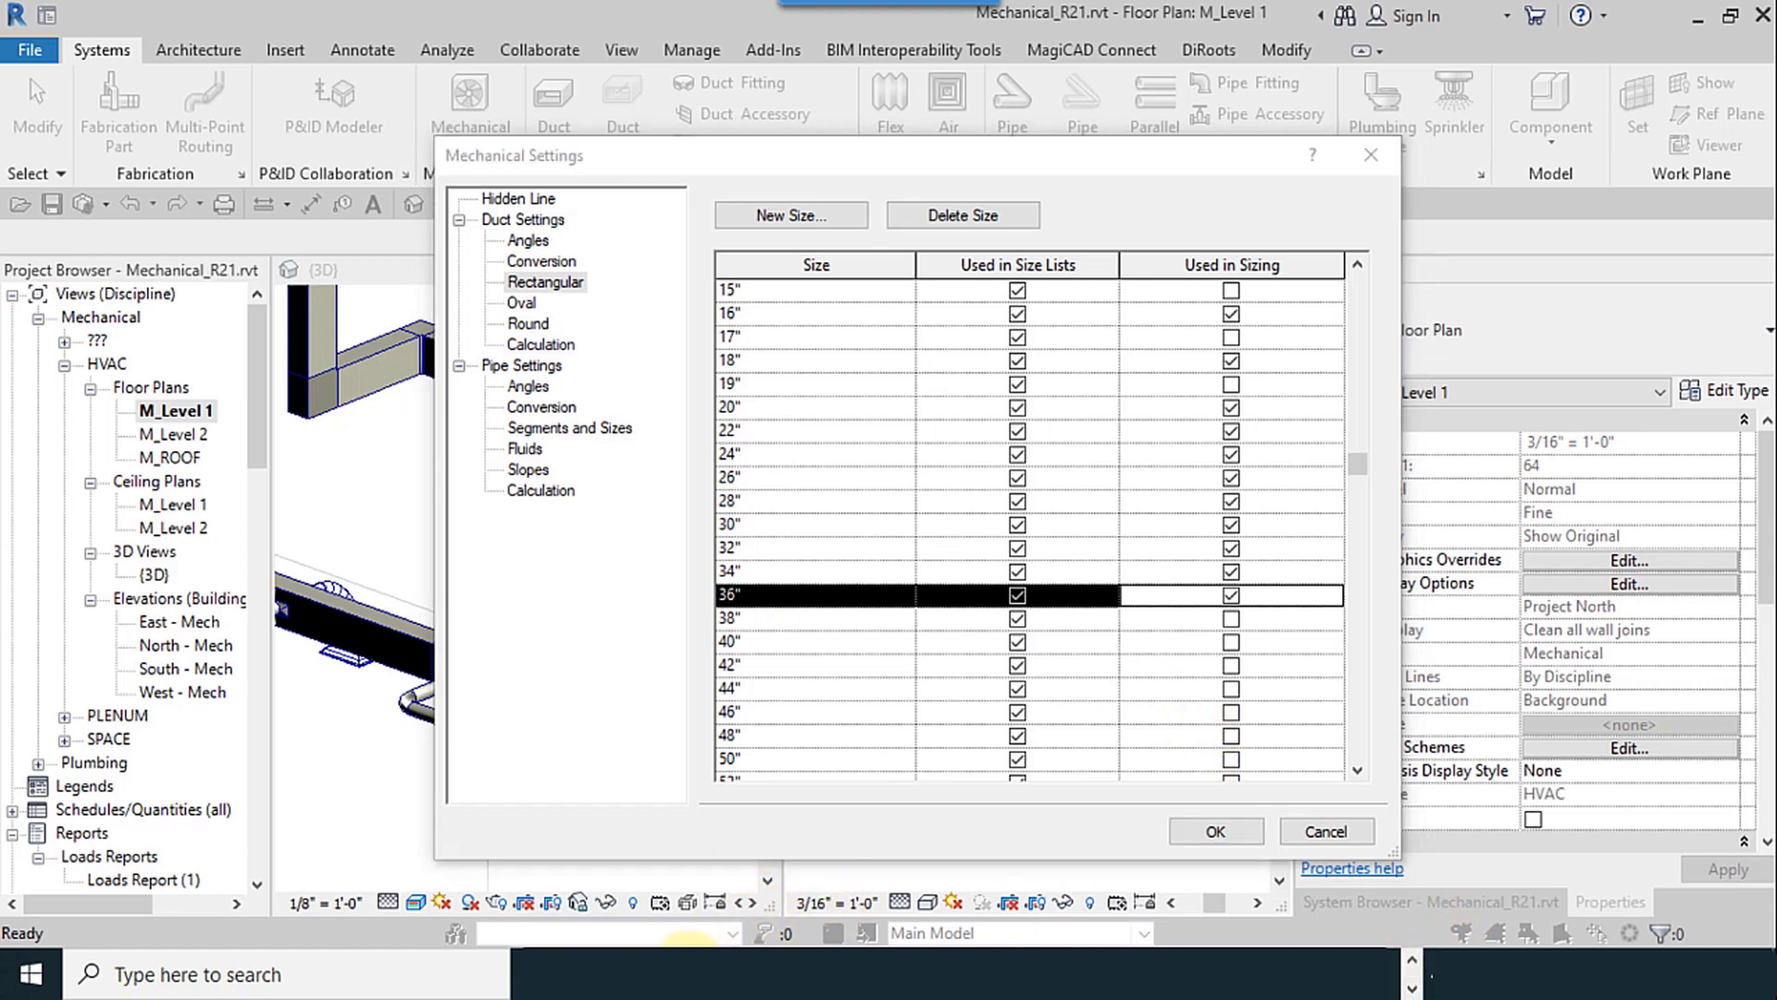
pyautogui.click(687, 933)
pyautogui.moveTo(255, 65); pyautogui.dragTo(1177, 220)
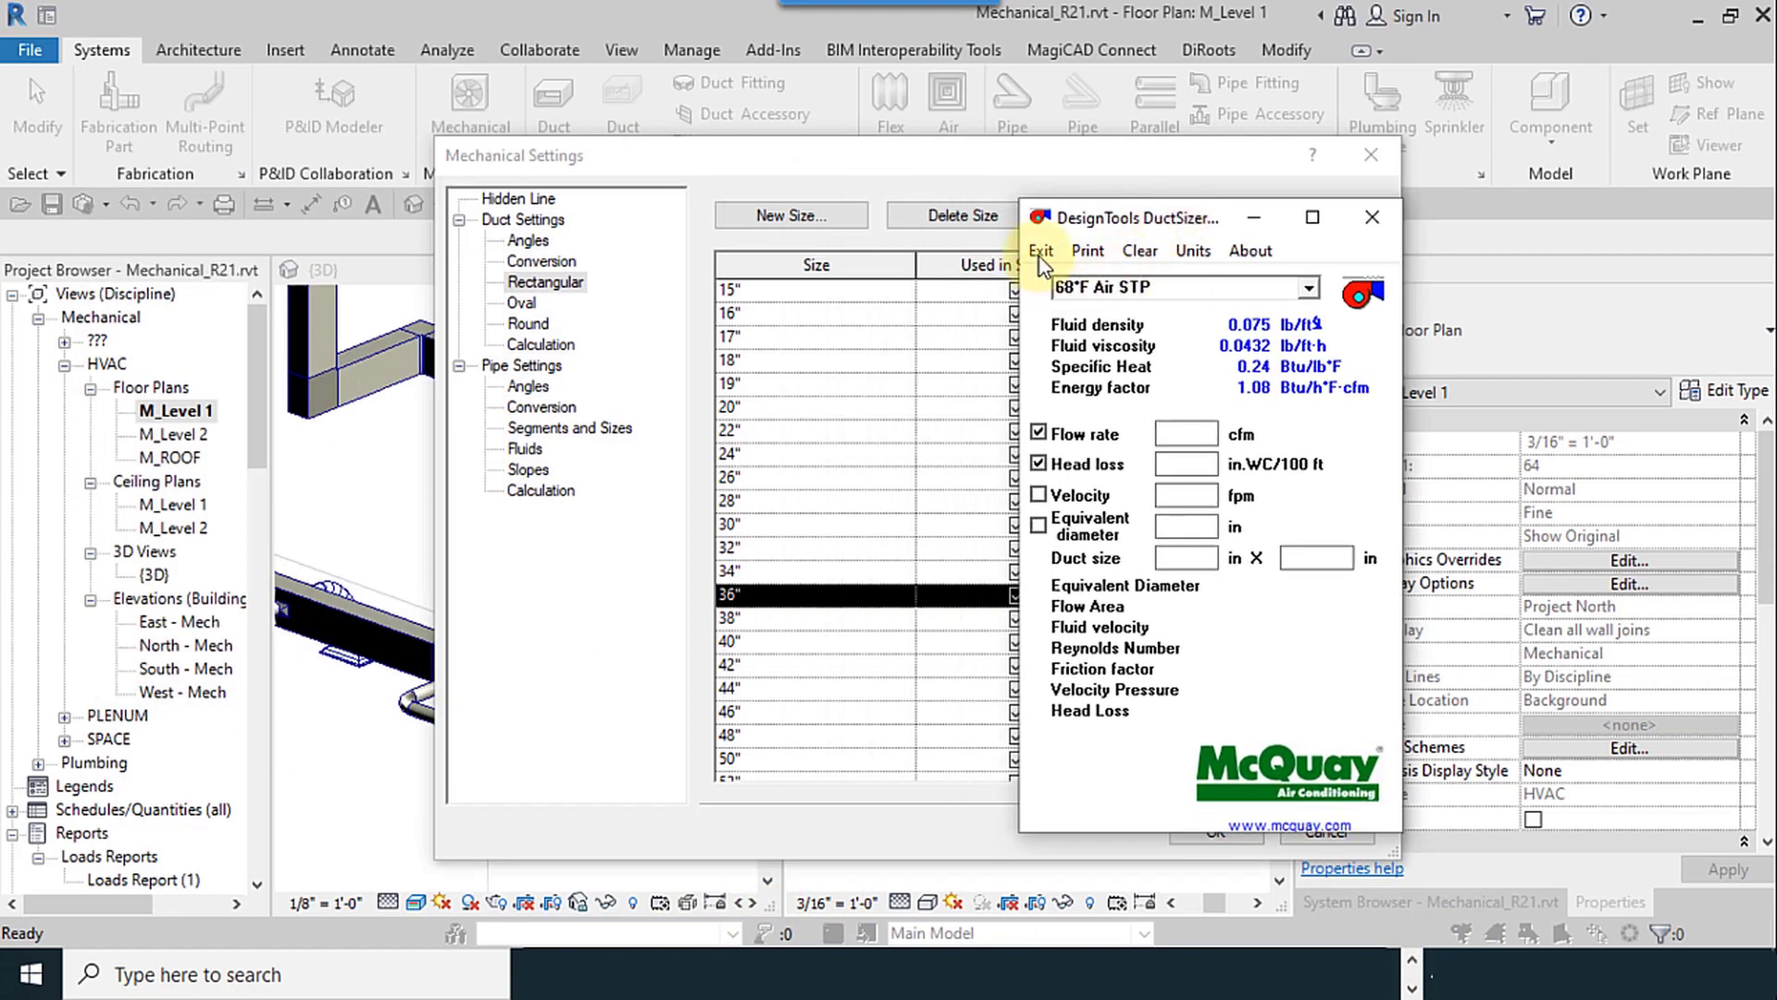
pyautogui.click(1307, 289)
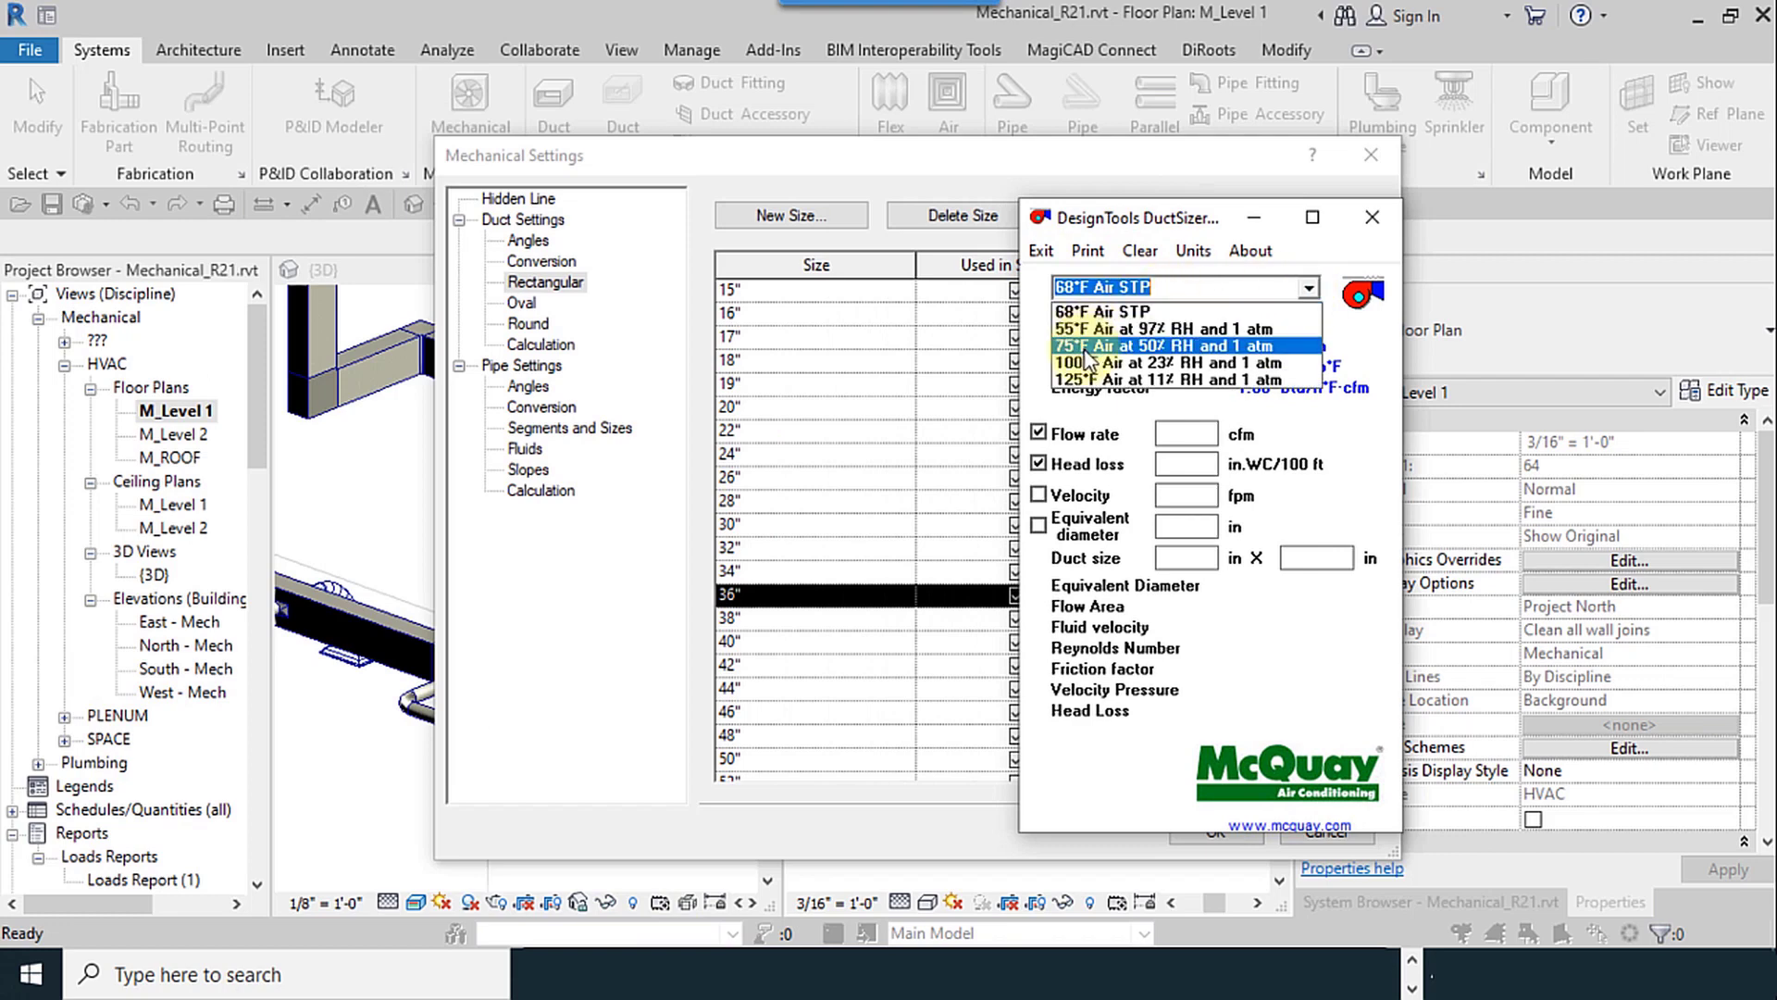
pyautogui.click(1191, 347)
# Step: Enter a flow rate of 2400 cfm and a head loss of 0.1 in.WC/100 ft in the duct calculator
pyautogui.click(1207, 435)
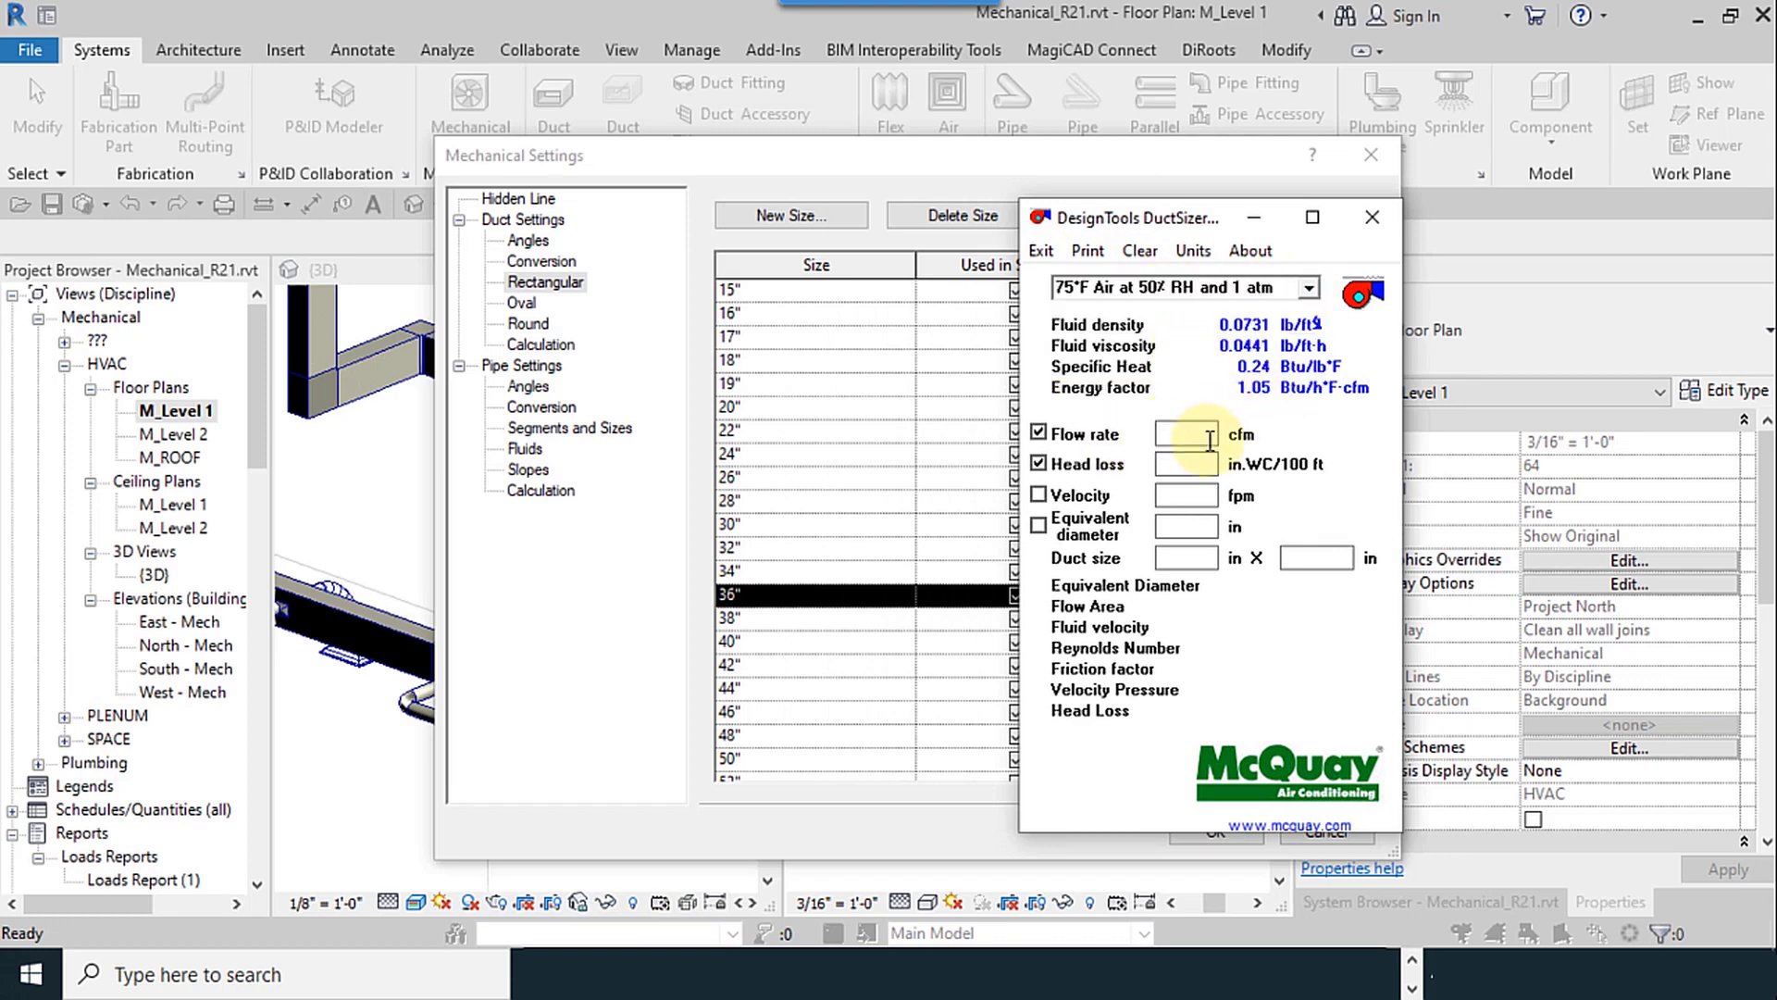
pyautogui.write('2400')
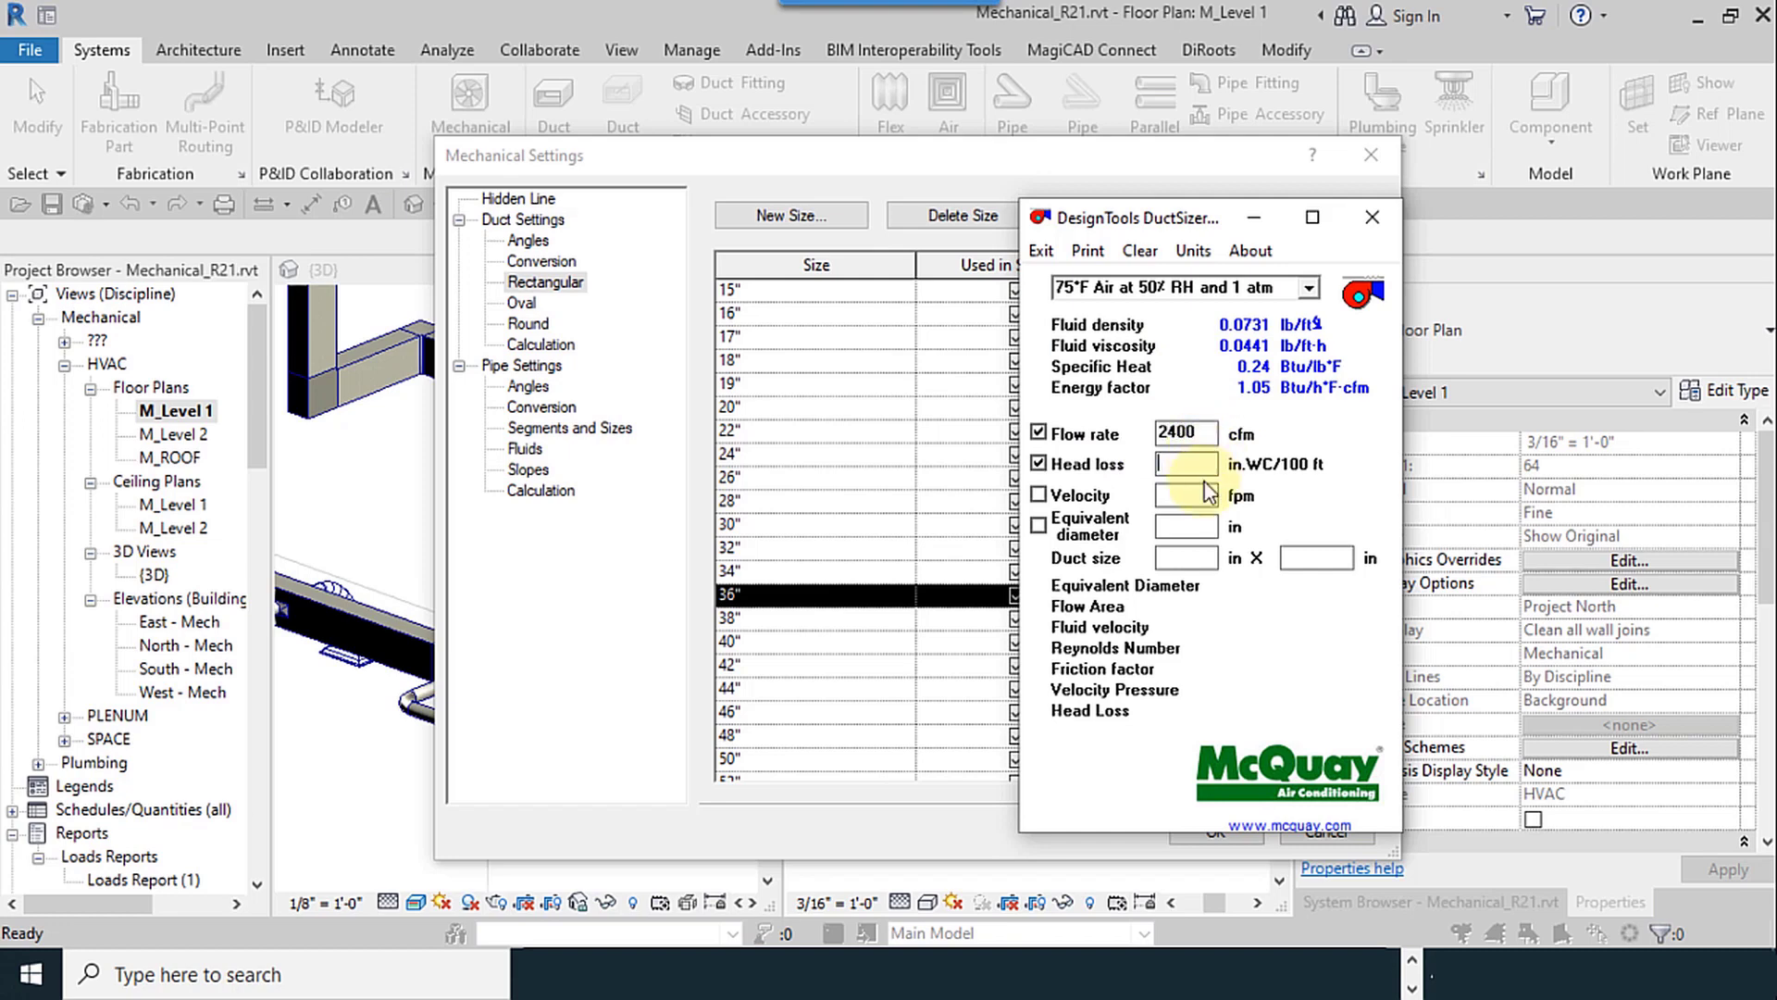
pyautogui.press('Tab')
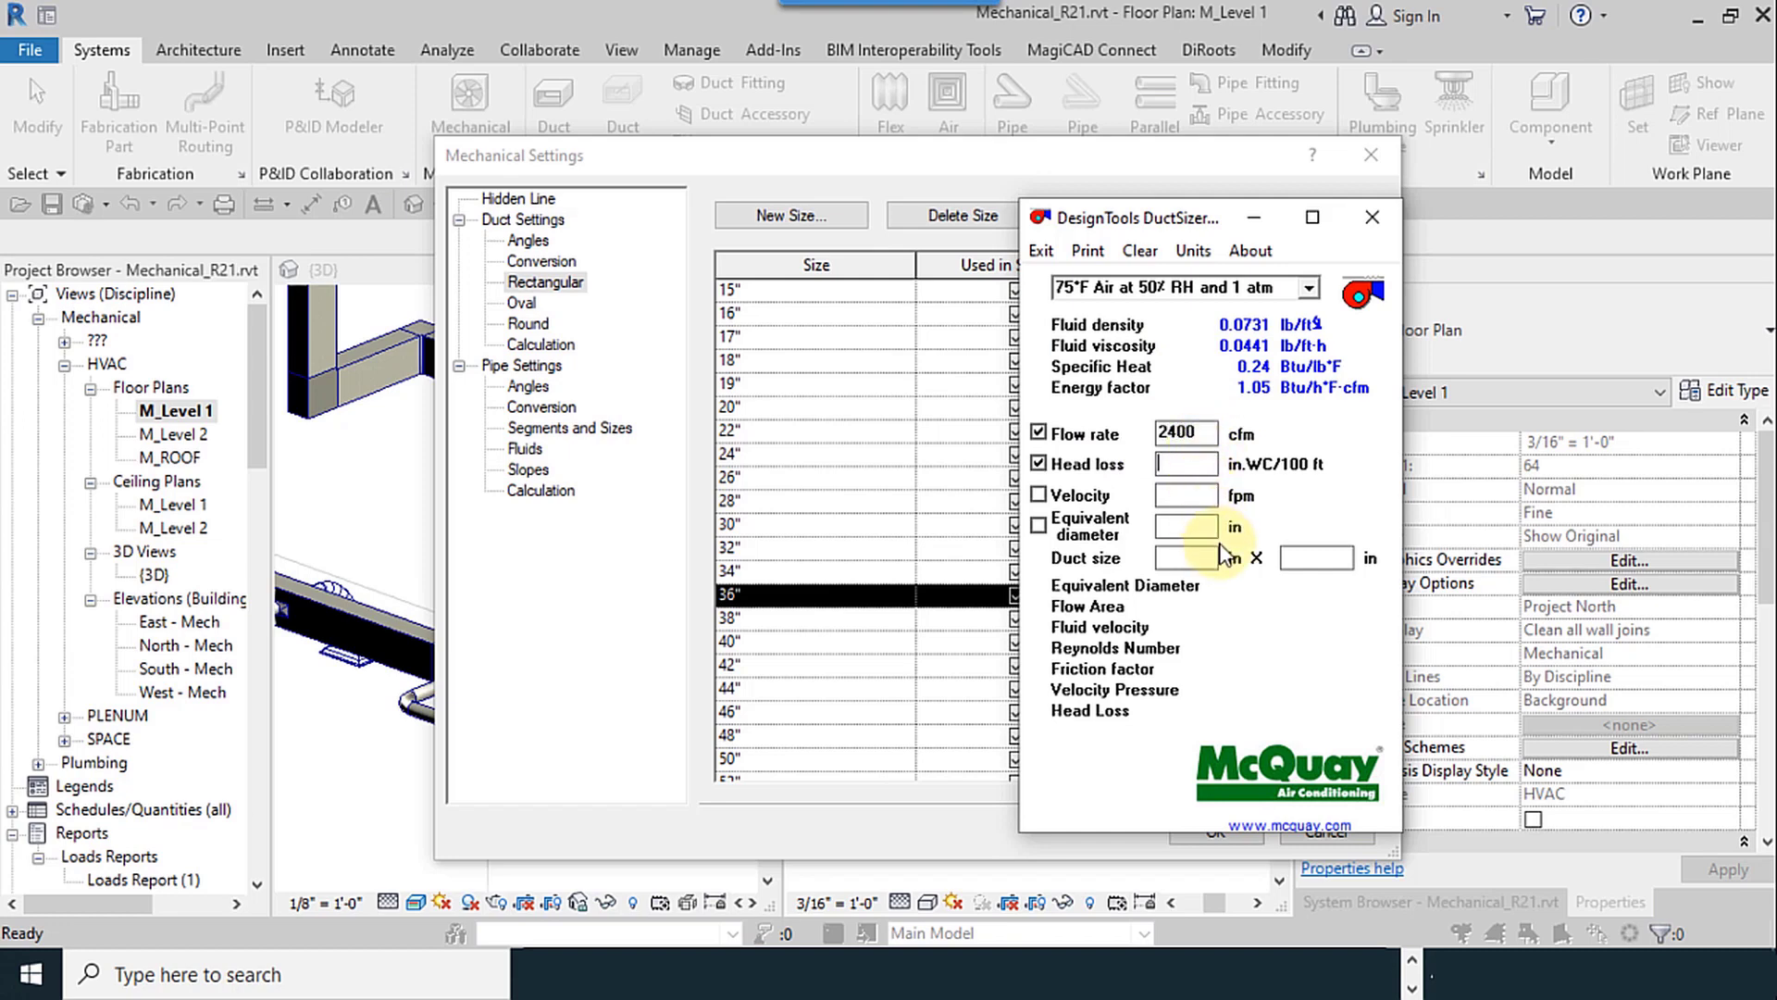
pyautogui.write('0.1')
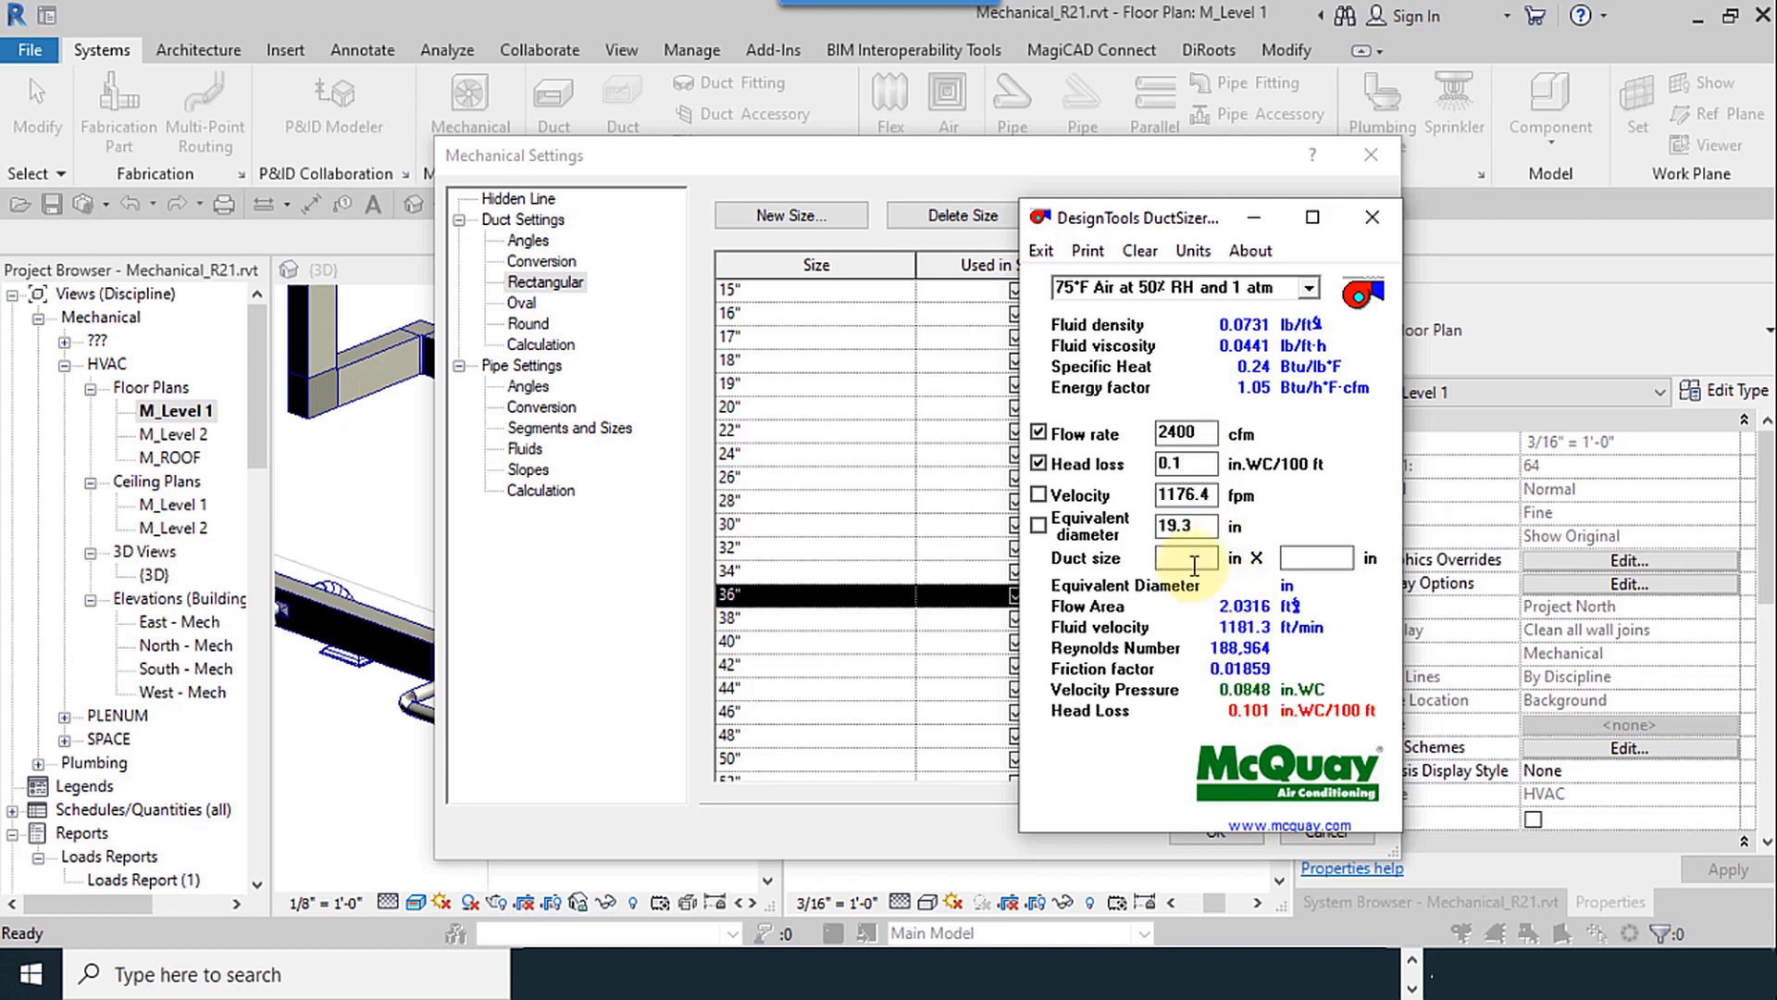
# Step: Evaluate a 12 x 27 in duct size in DuctSizer, and return to Revit's Mechanical Settings
pyautogui.click(1160, 558)
pyautogui.write('12')
pyautogui.press('Tab')
pyautogui.write('27')
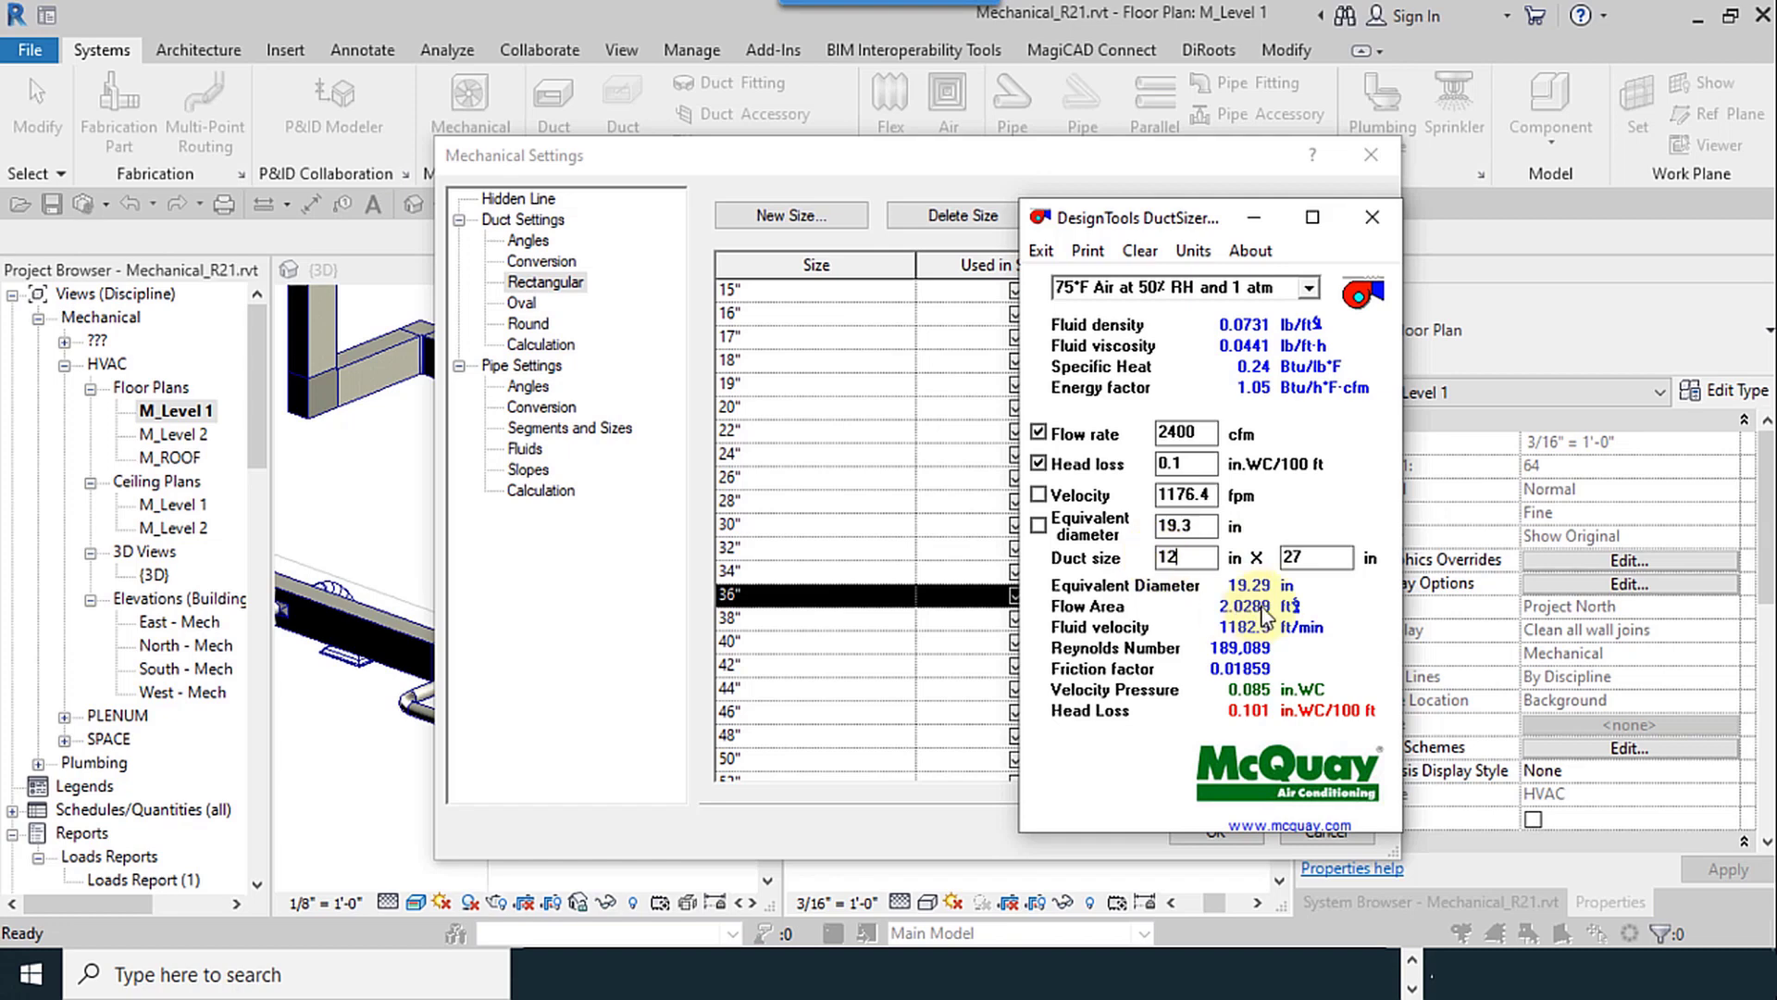
pyautogui.click(1191, 563)
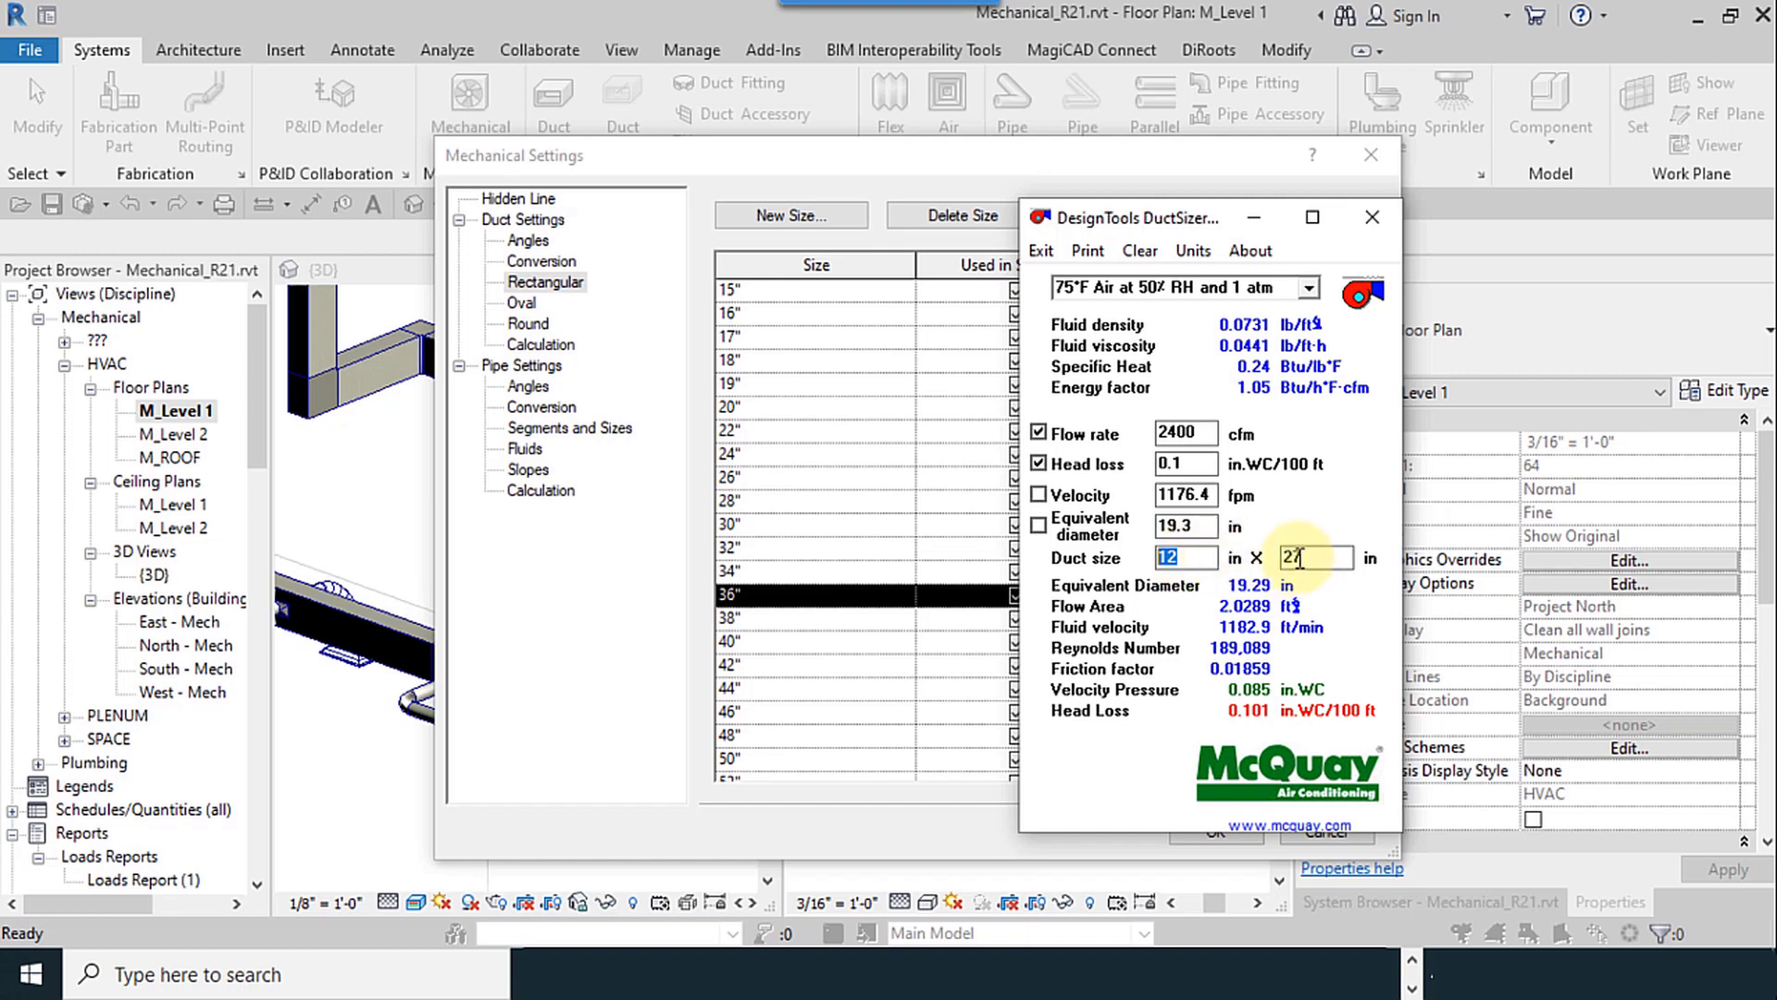
pyautogui.click(1254, 217)
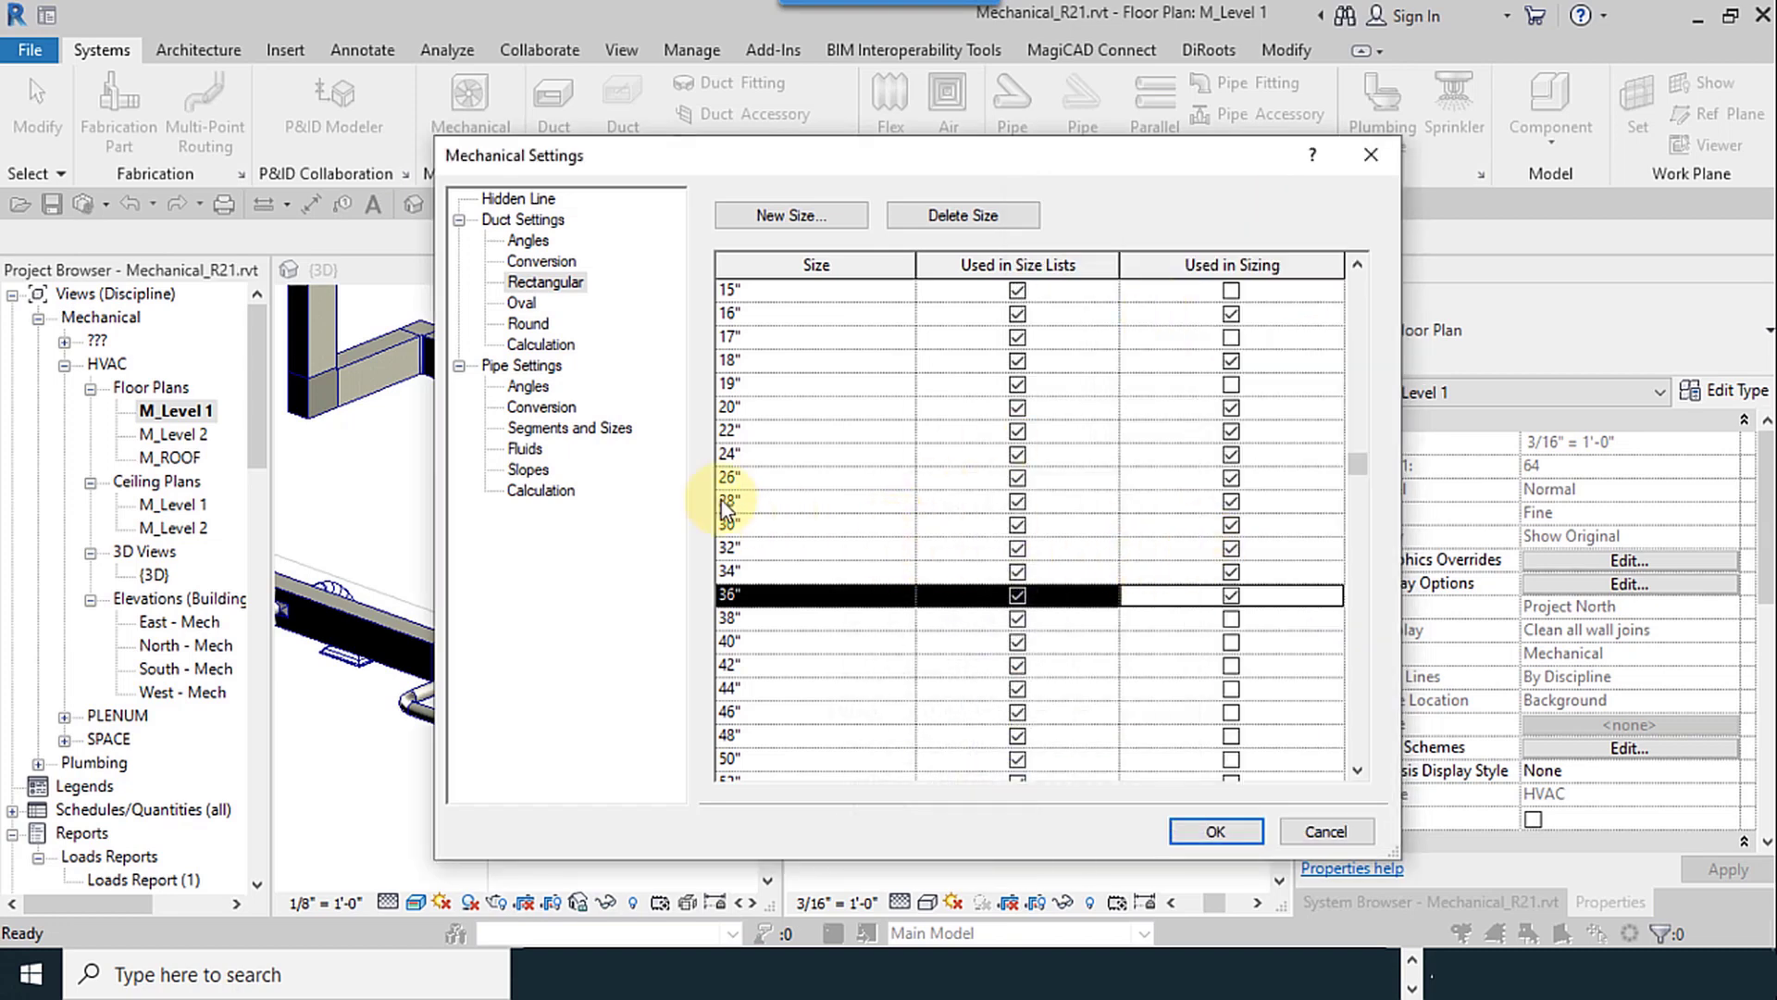
# Step: Exclude the rectangular duct sizes 30", 32", 34" and 36" from use in sizing, and apply the Mechanical Settings
pyautogui.click(1231, 525)
pyautogui.click(1231, 548)
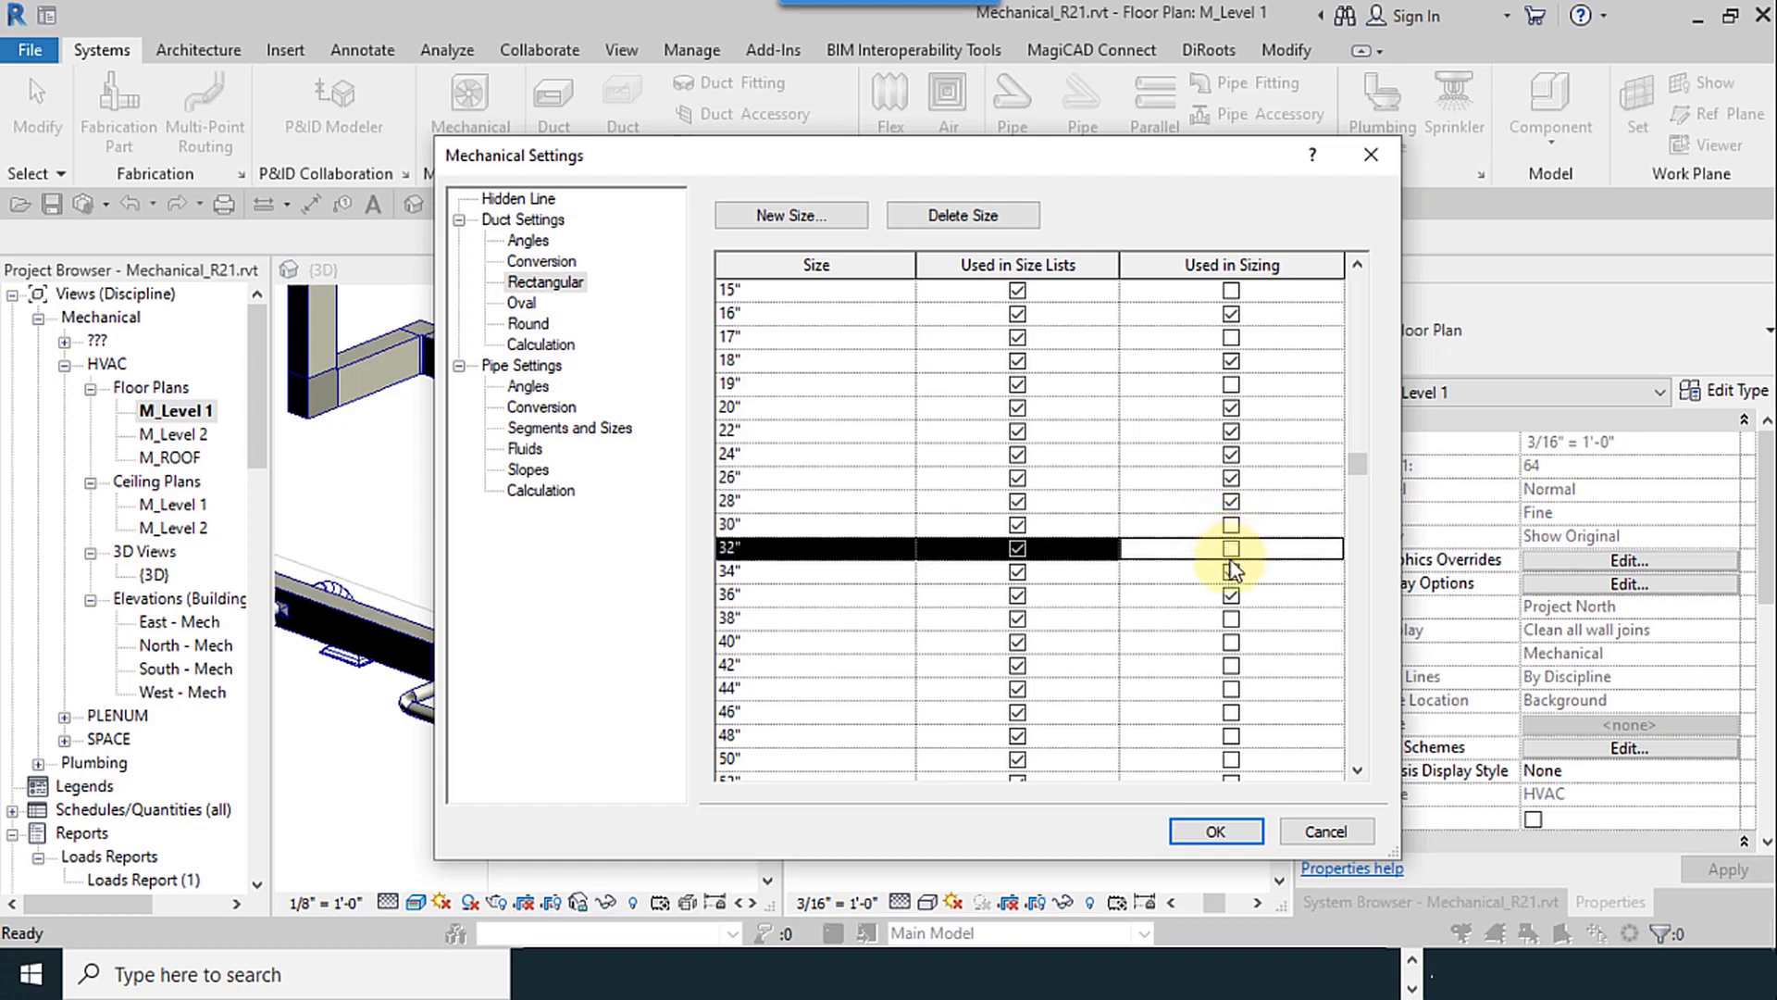
pyautogui.click(1231, 572)
pyautogui.click(1230, 595)
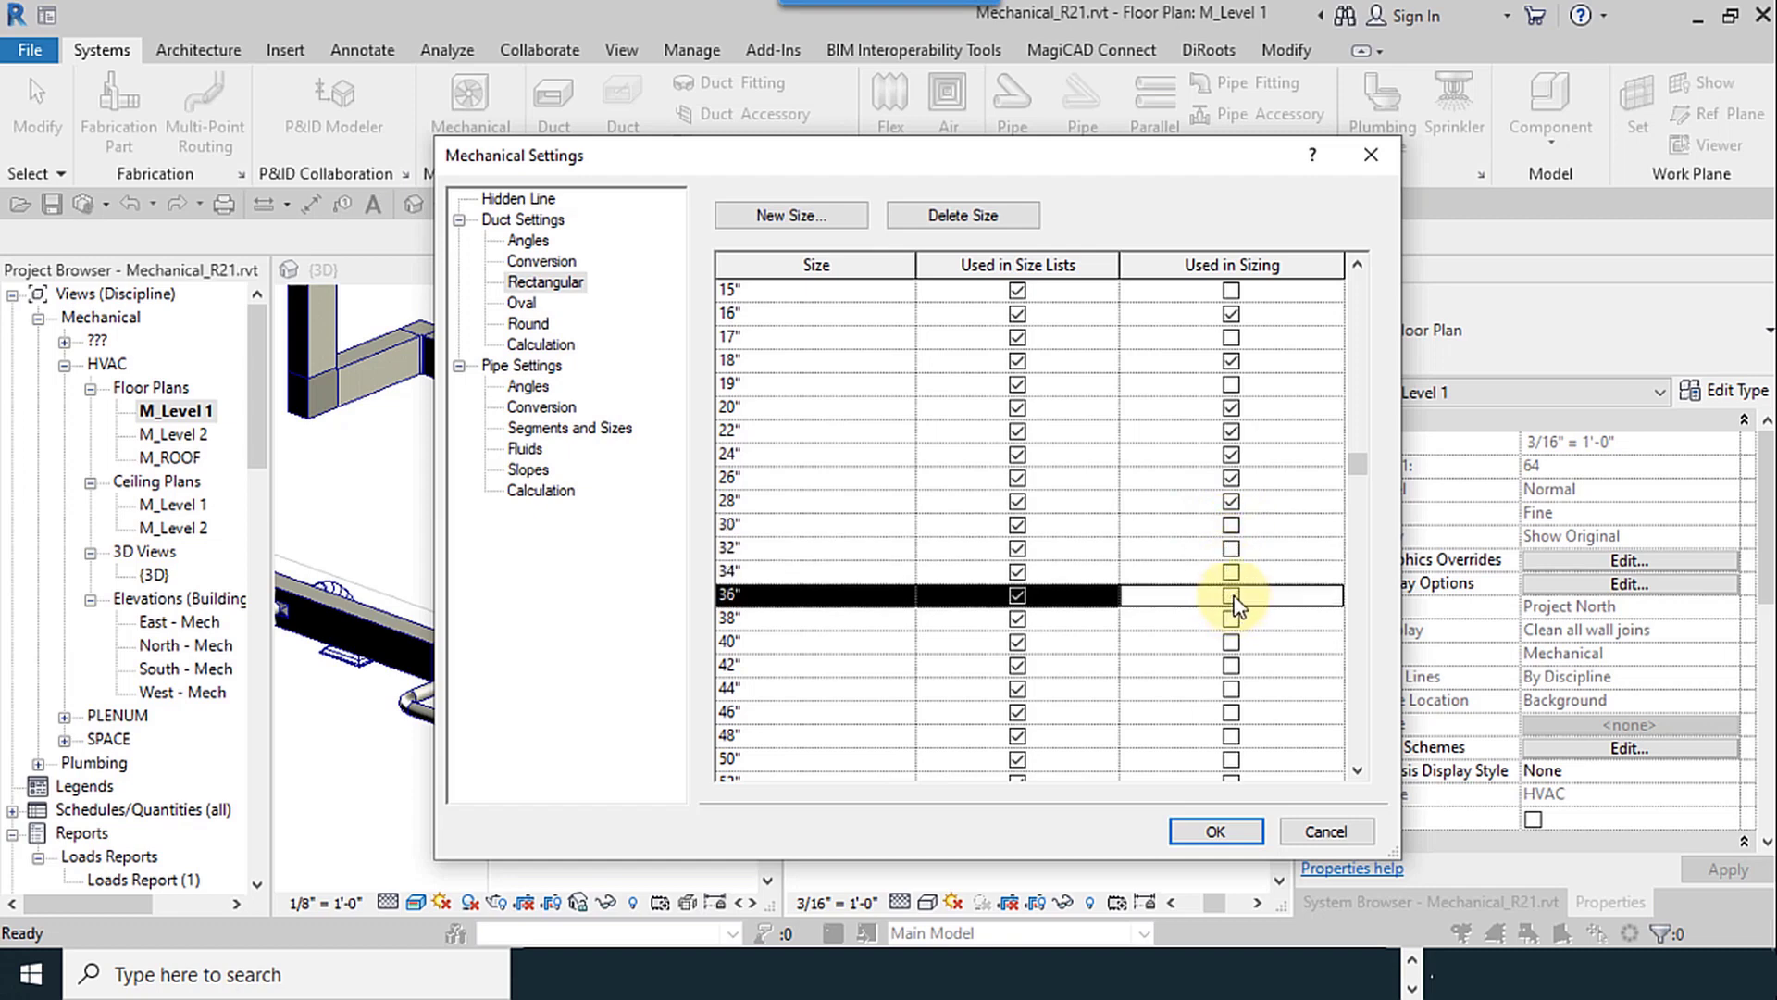
pyautogui.scroll(3, 1238, 593)
pyautogui.scroll(2, 1238, 586)
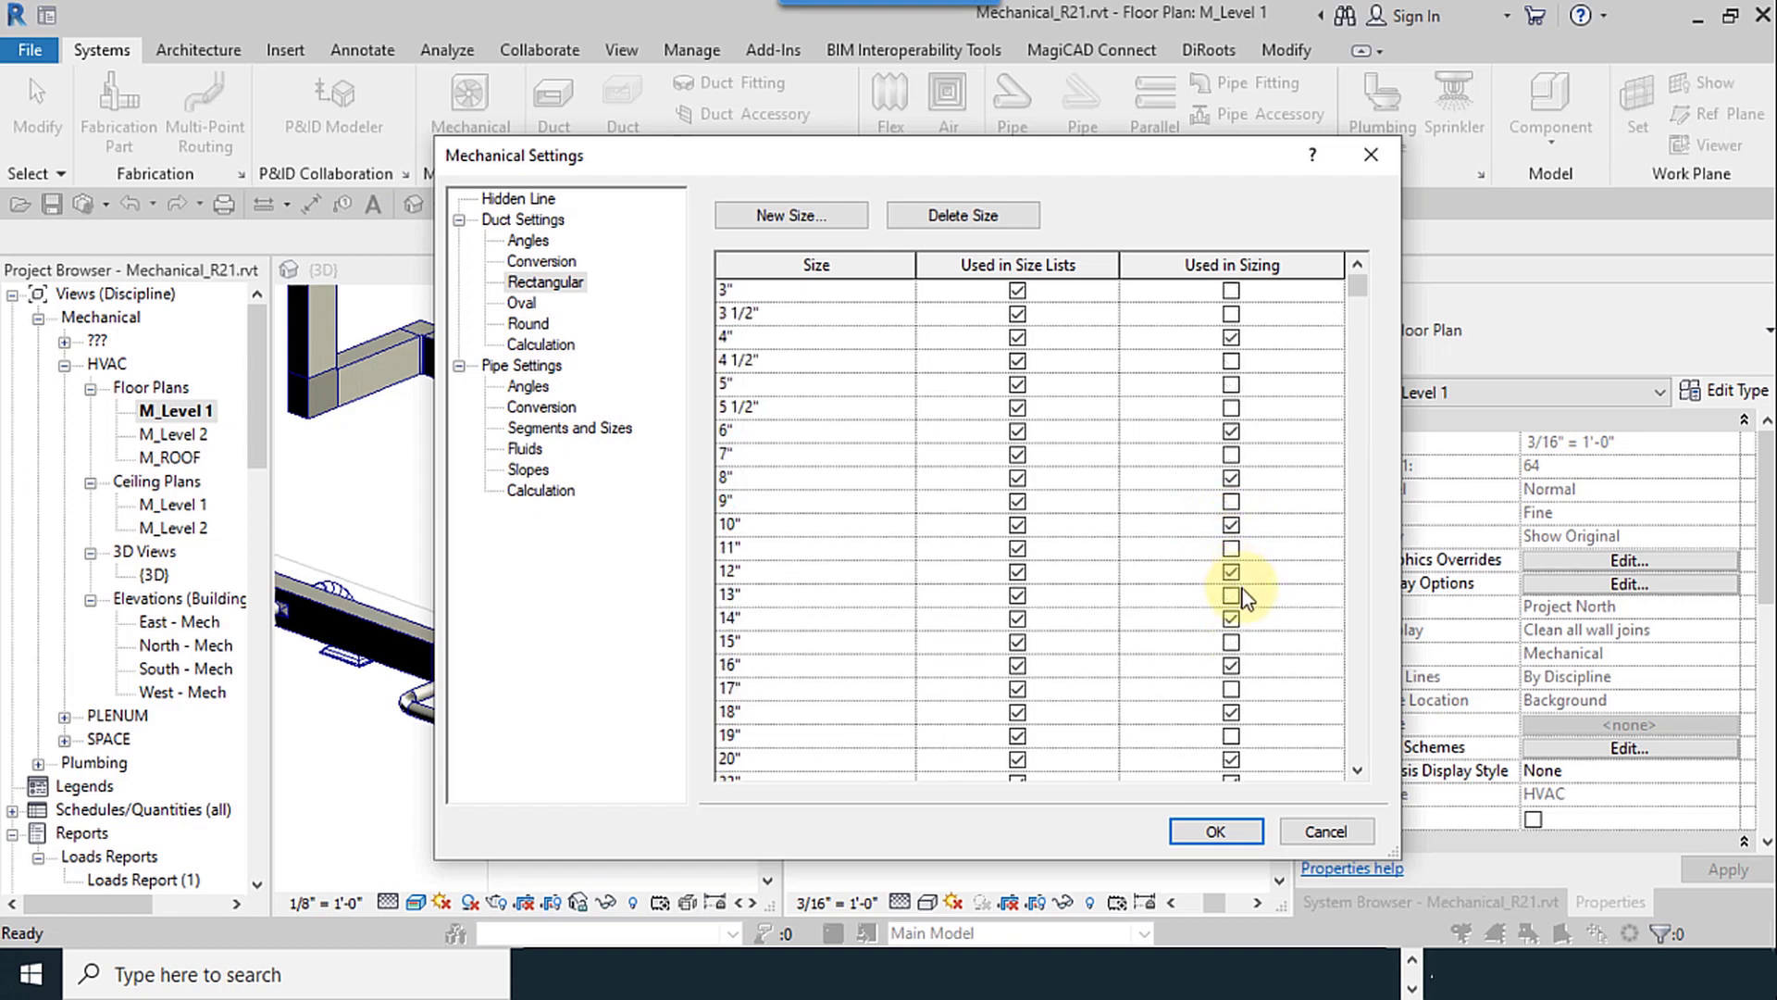
pyautogui.scroll(-13, 1240, 587)
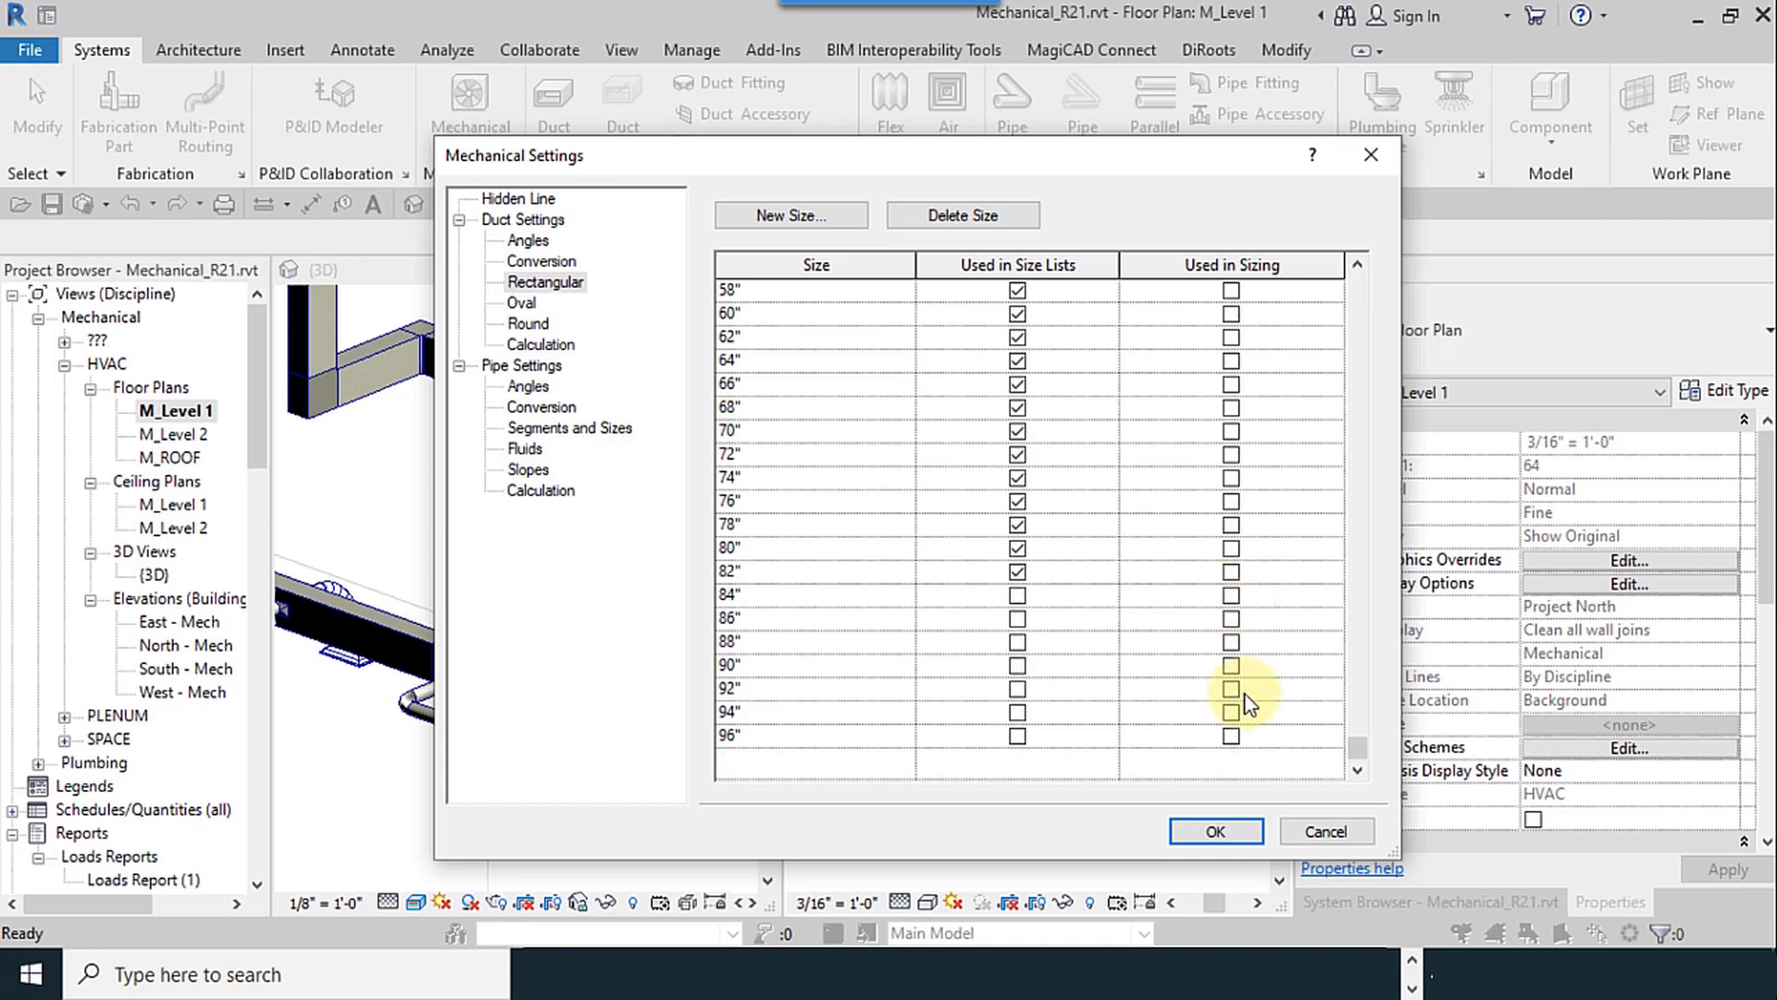
pyautogui.click(1236, 831)
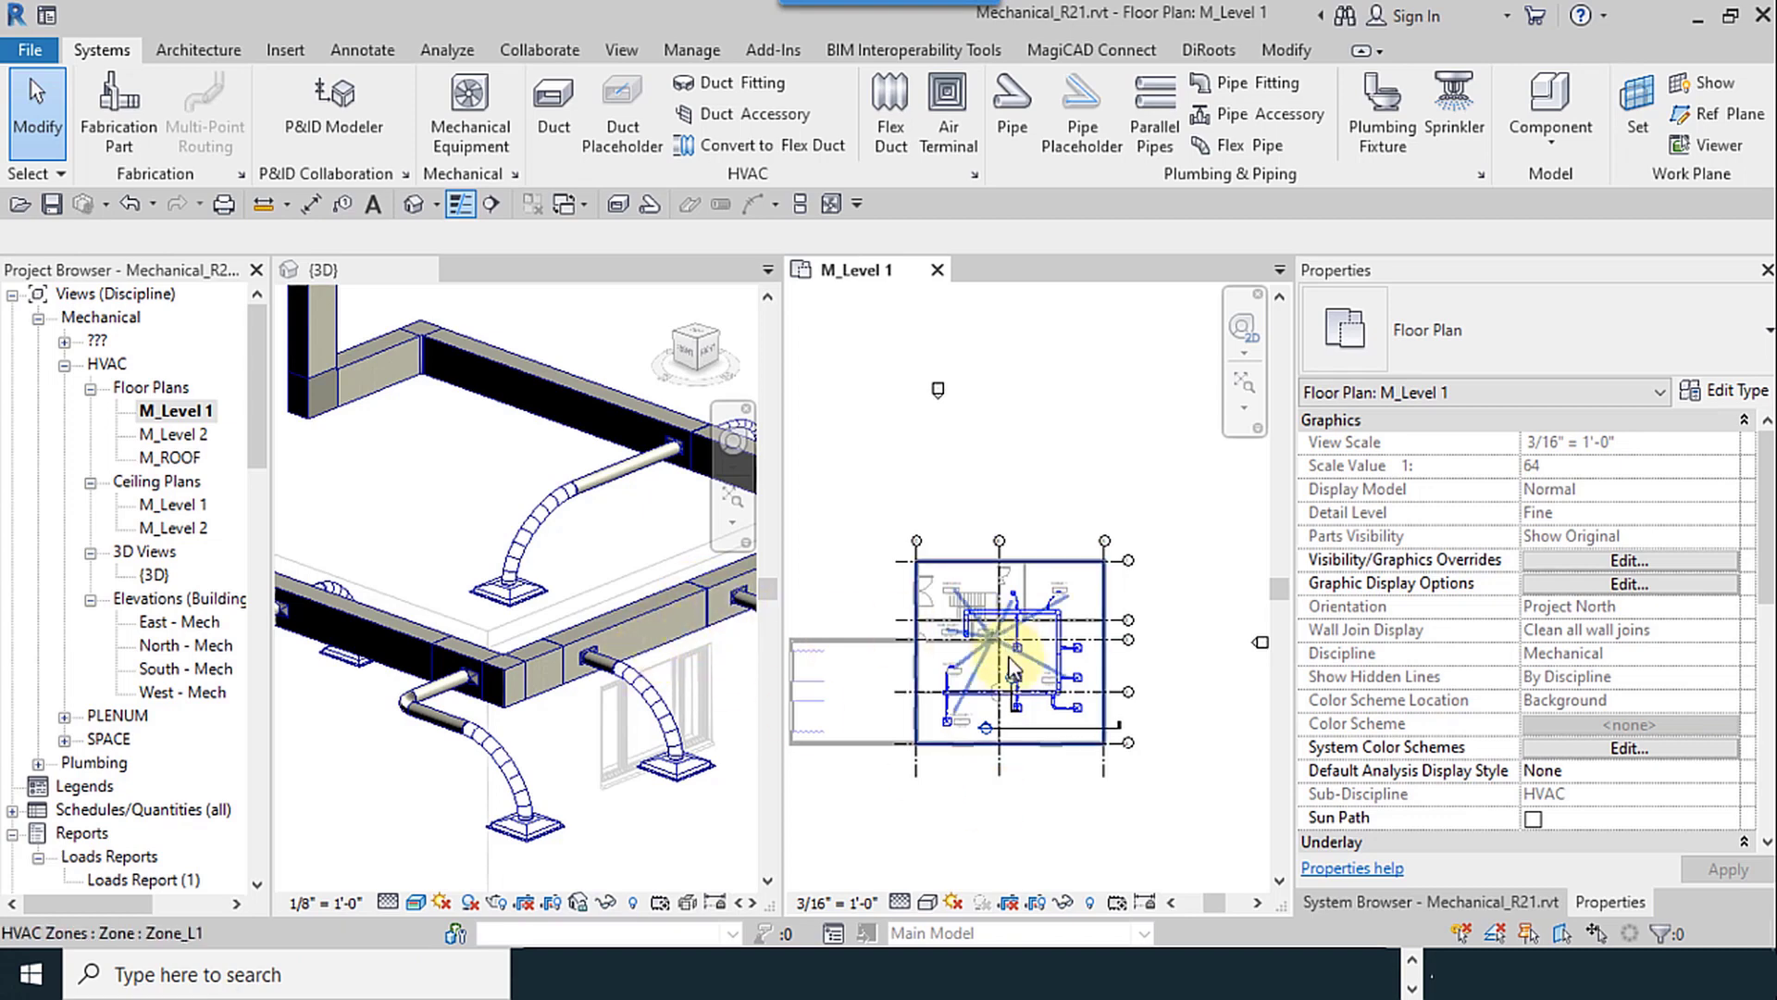
# Step: Select the whole supply duct network in the 3D view, including its branches, air terminals and rooftop unit
pyautogui.scroll(3, 973, 687)
pyautogui.scroll(3, 996, 579)
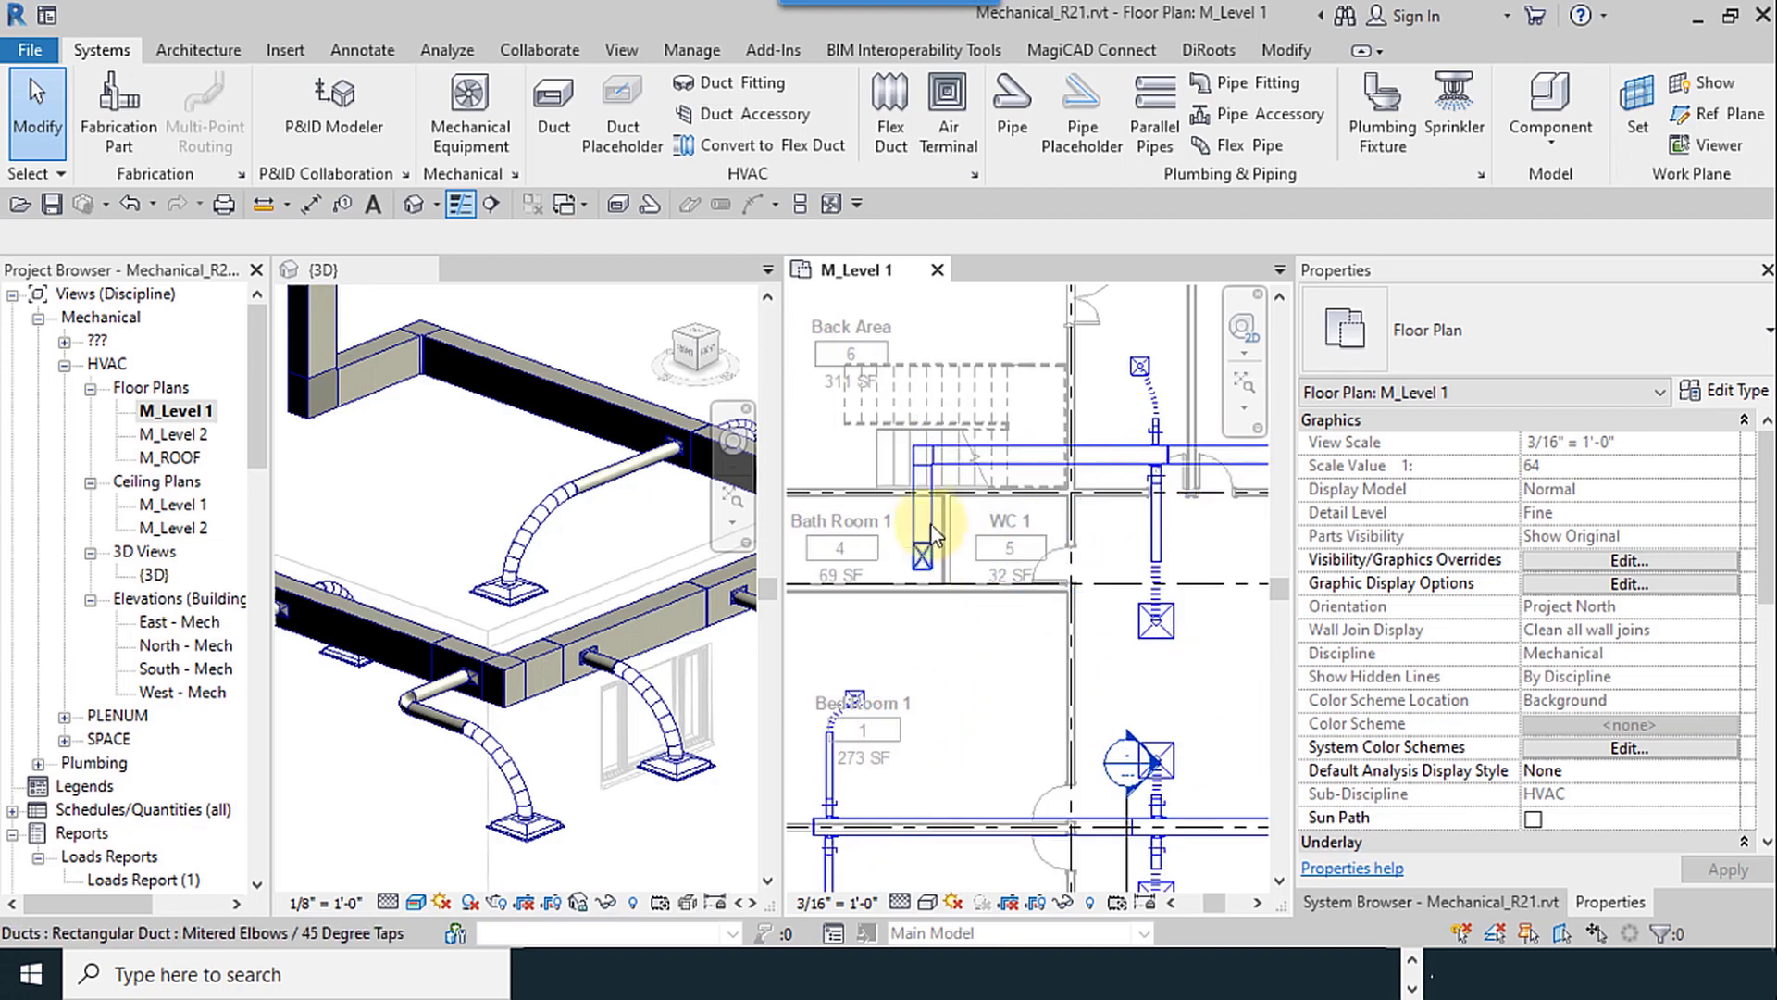
pyautogui.scroll(-4, 513, 692)
pyautogui.scroll(-3, 512, 692)
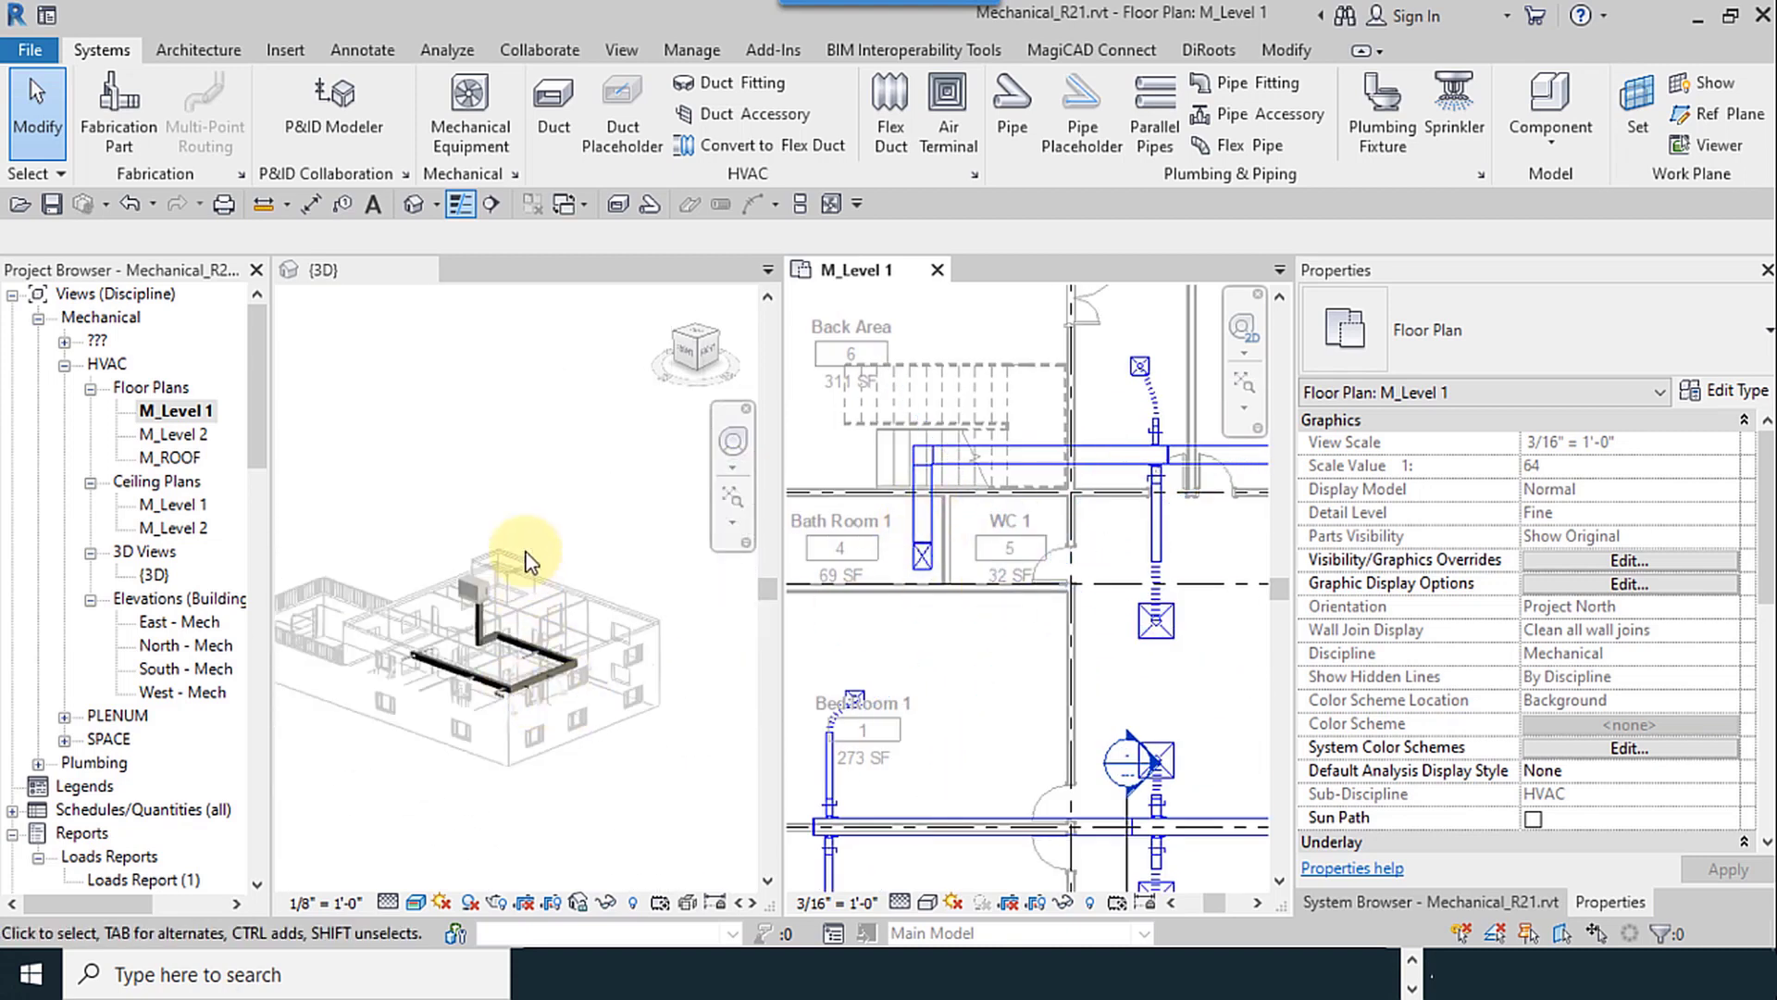
pyautogui.click(485, 559)
pyautogui.scroll(3, 428, 673)
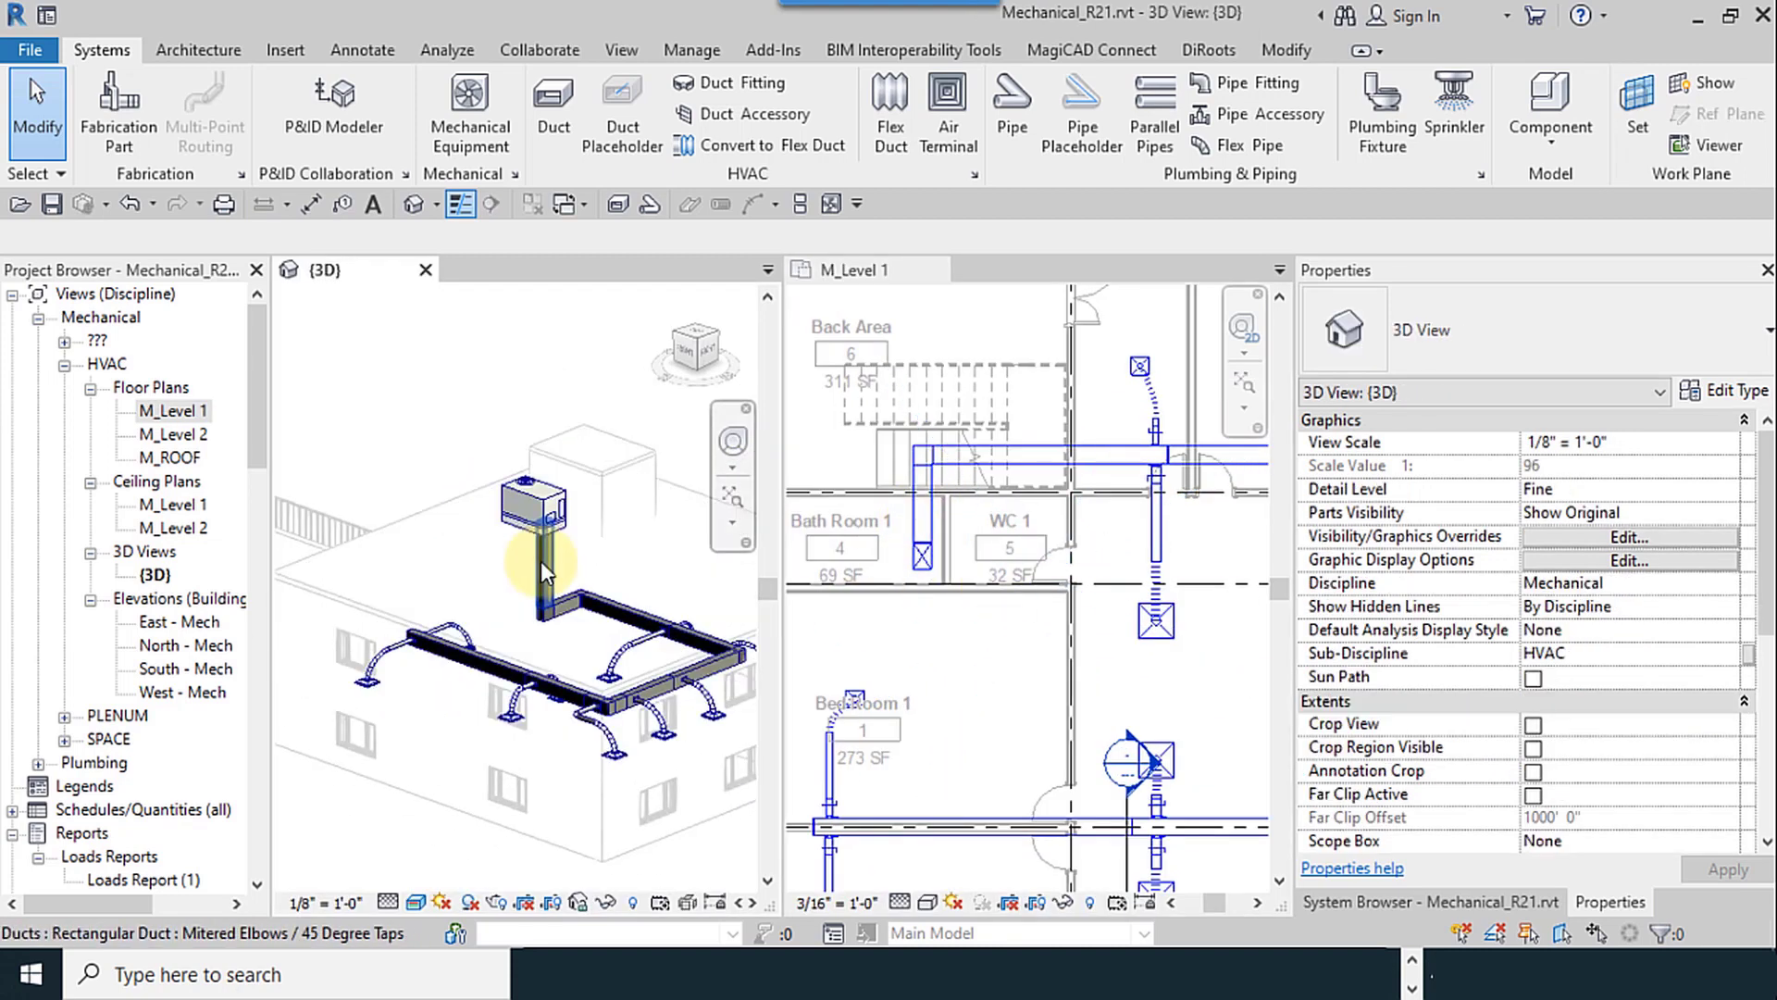
pyautogui.press('Tab')
pyautogui.press('Tab')
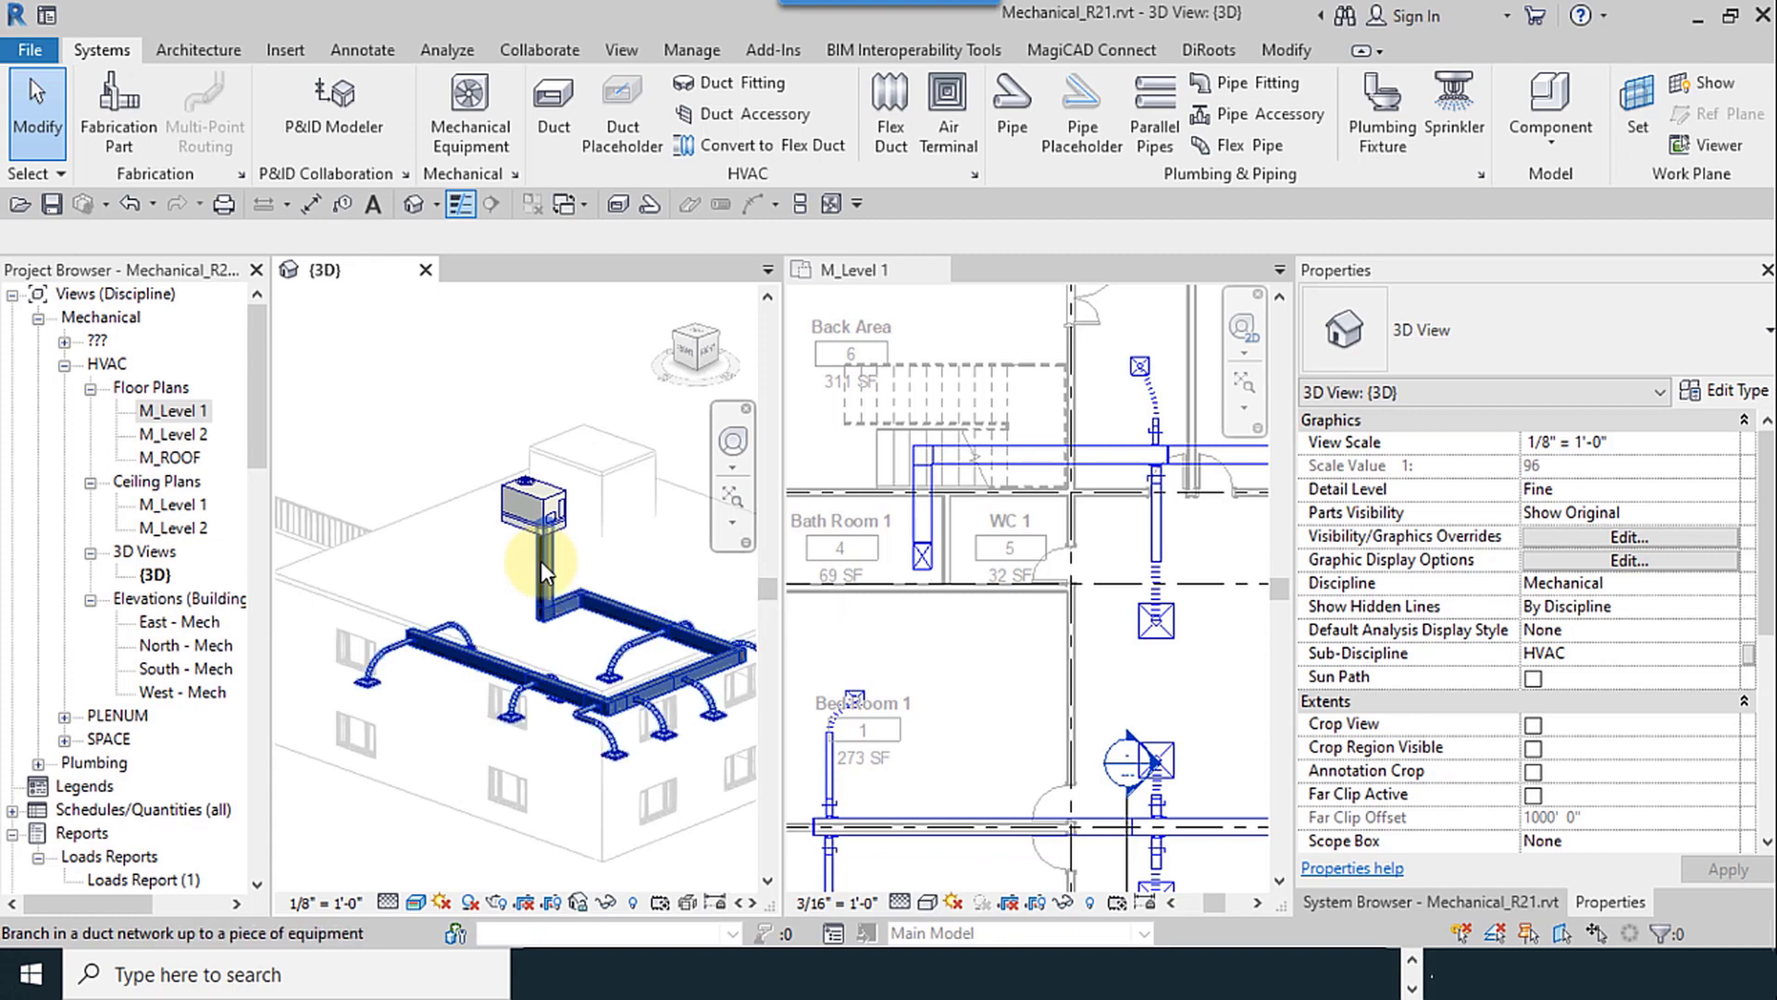
pyautogui.press('Tab')
pyautogui.press('Tab')
pyautogui.press('Tab')
pyautogui.press('Tab')
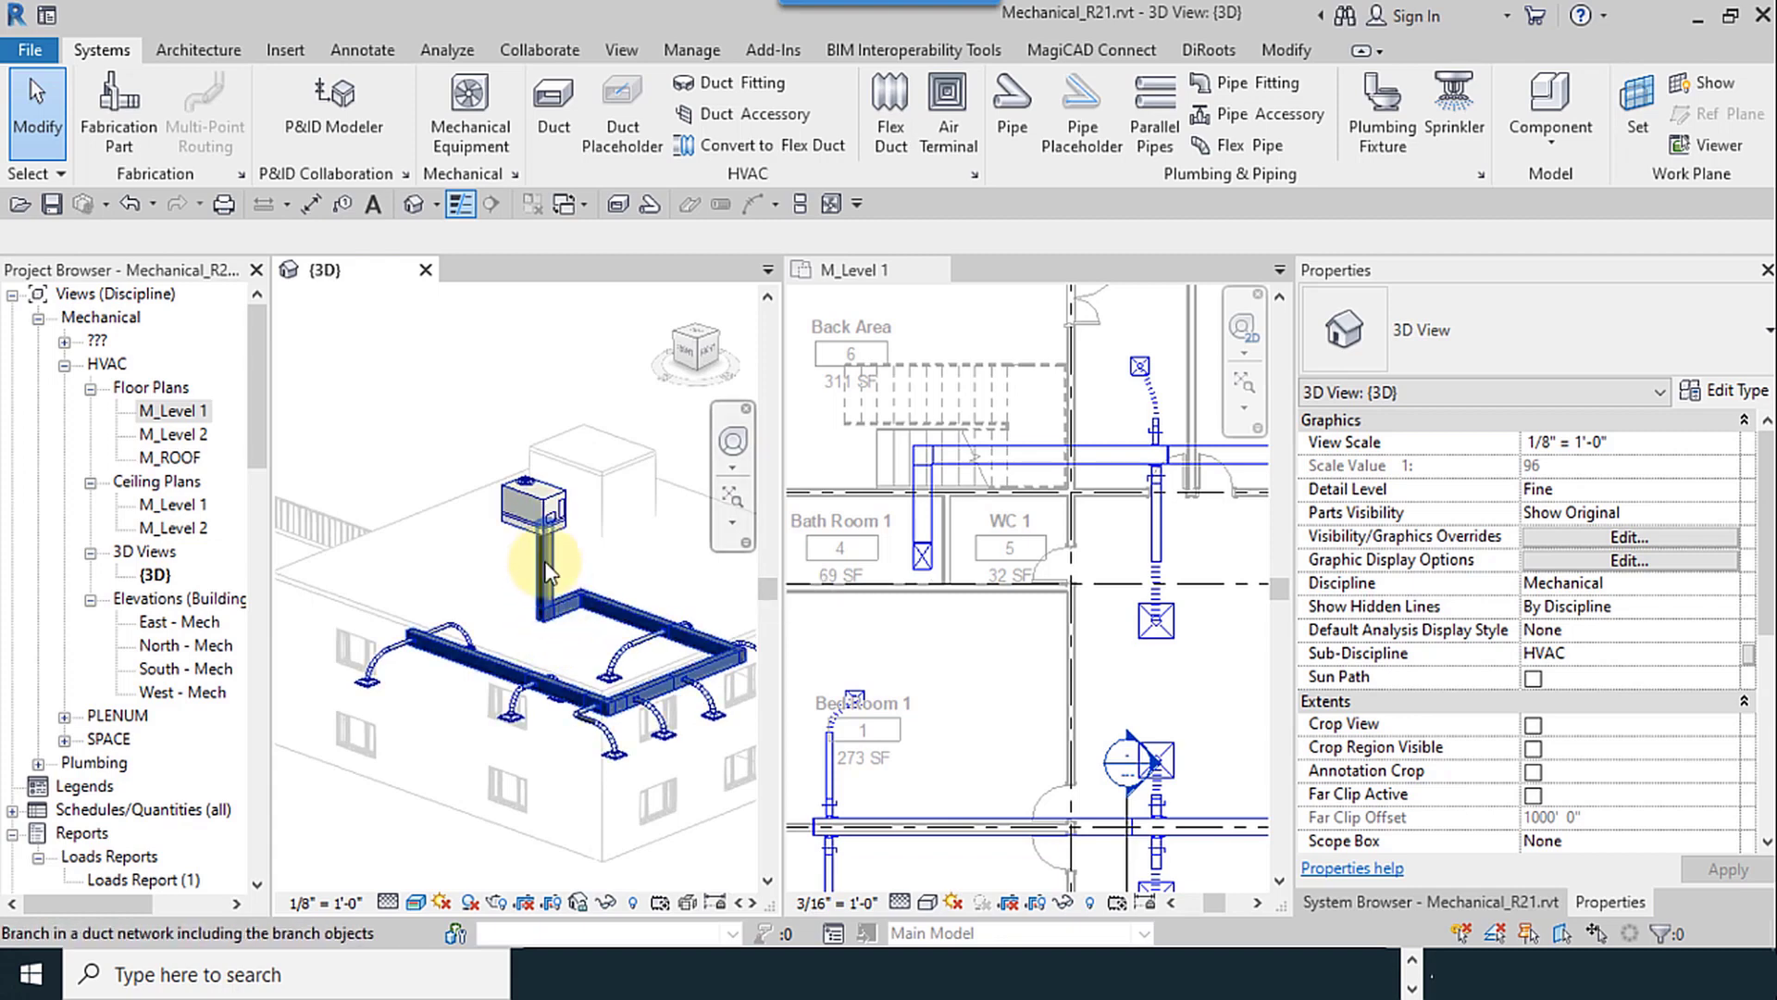
pyautogui.click(543, 559)
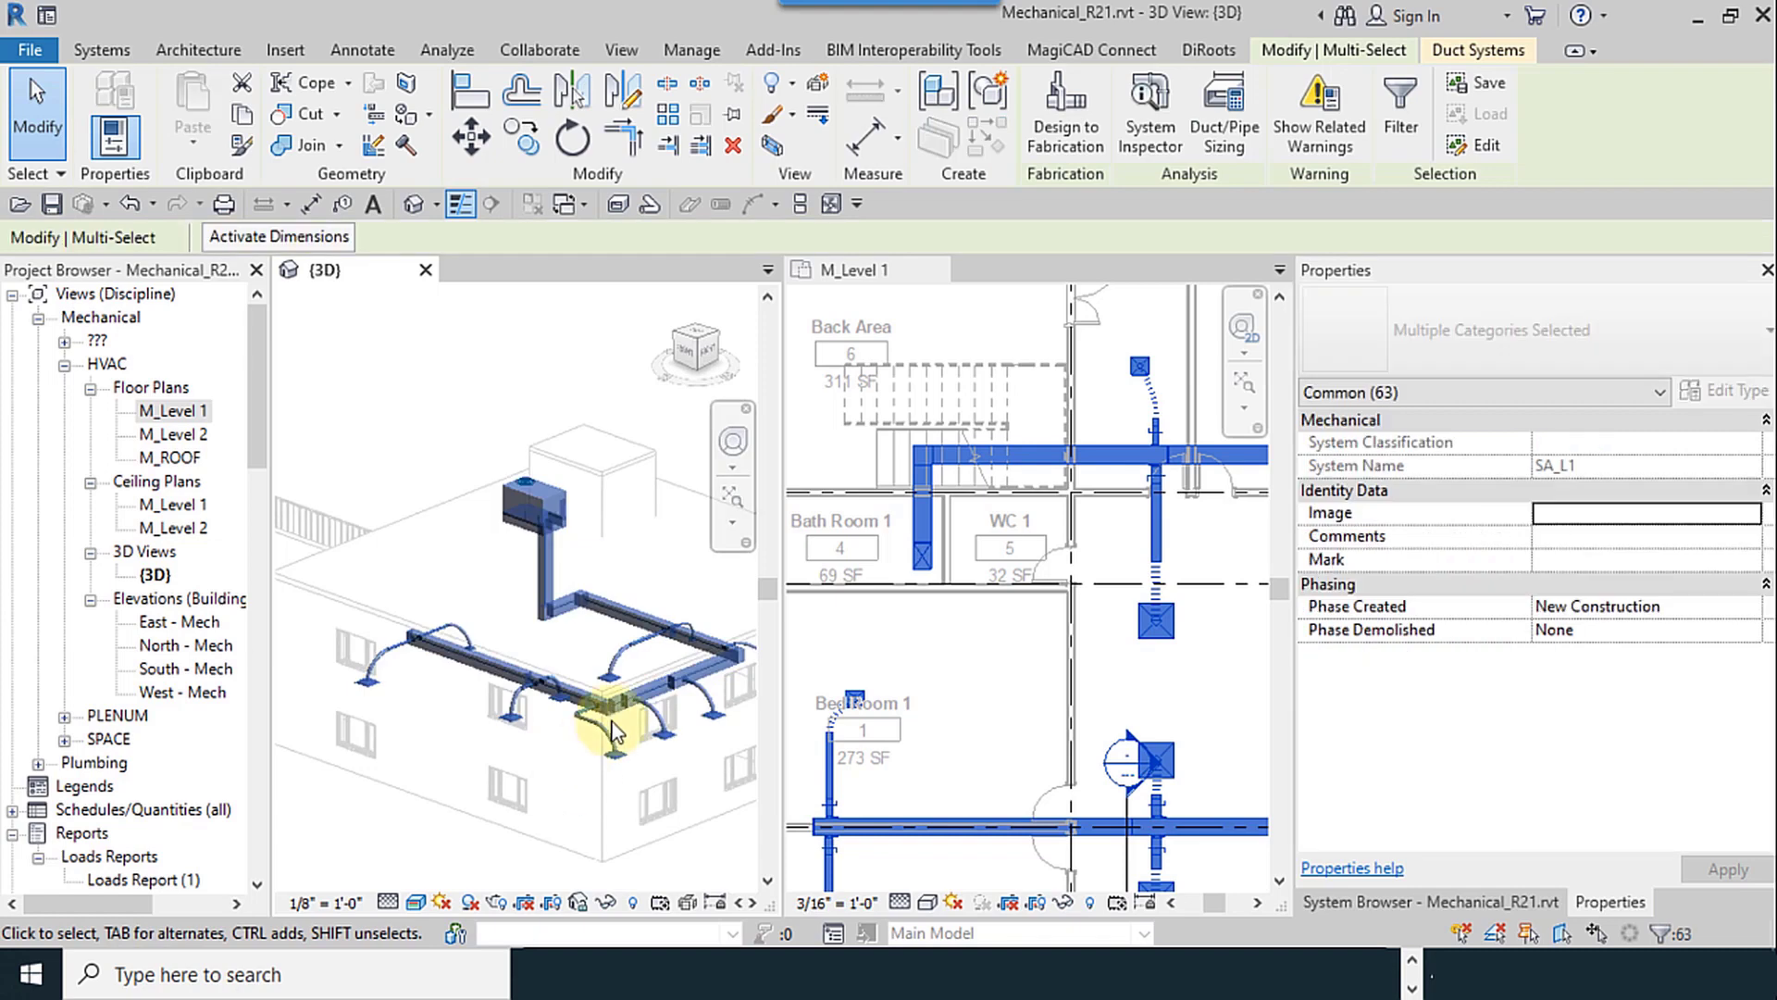
# Step: Size the selected duct network by velocity only at 1000 FPM, restricting the height to 12" and the width to 28"
pyautogui.click(1224, 139)
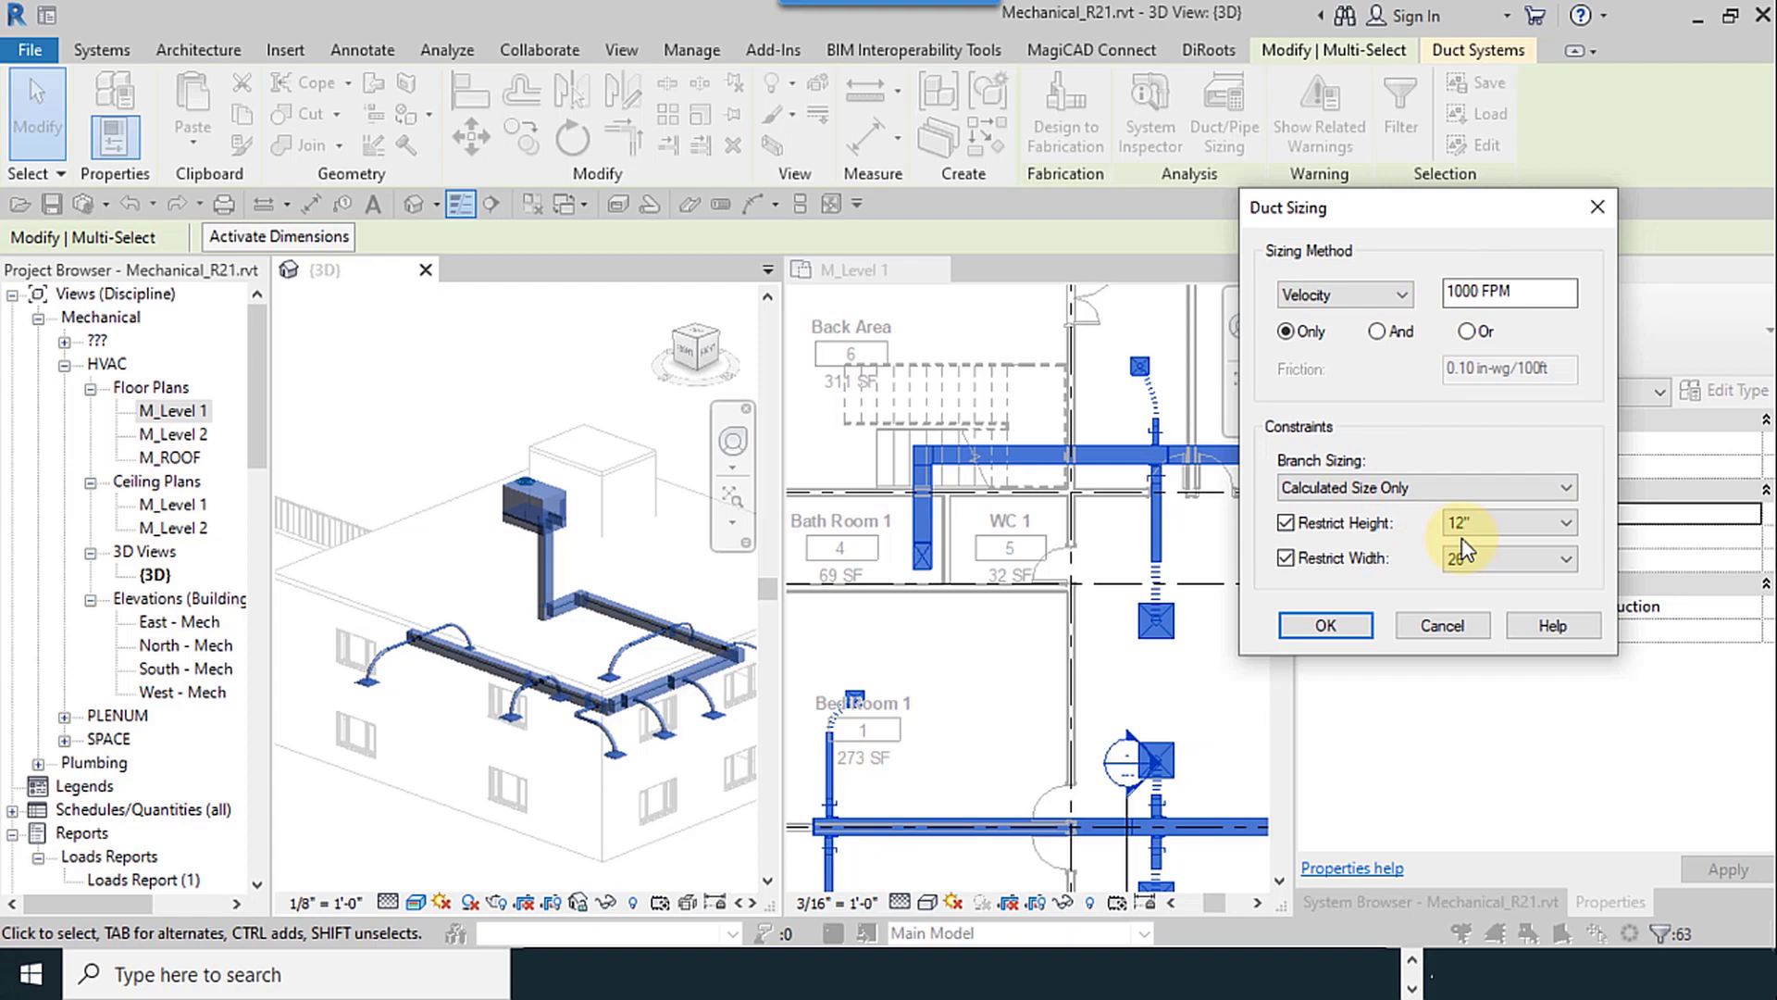
pyautogui.click(1473, 561)
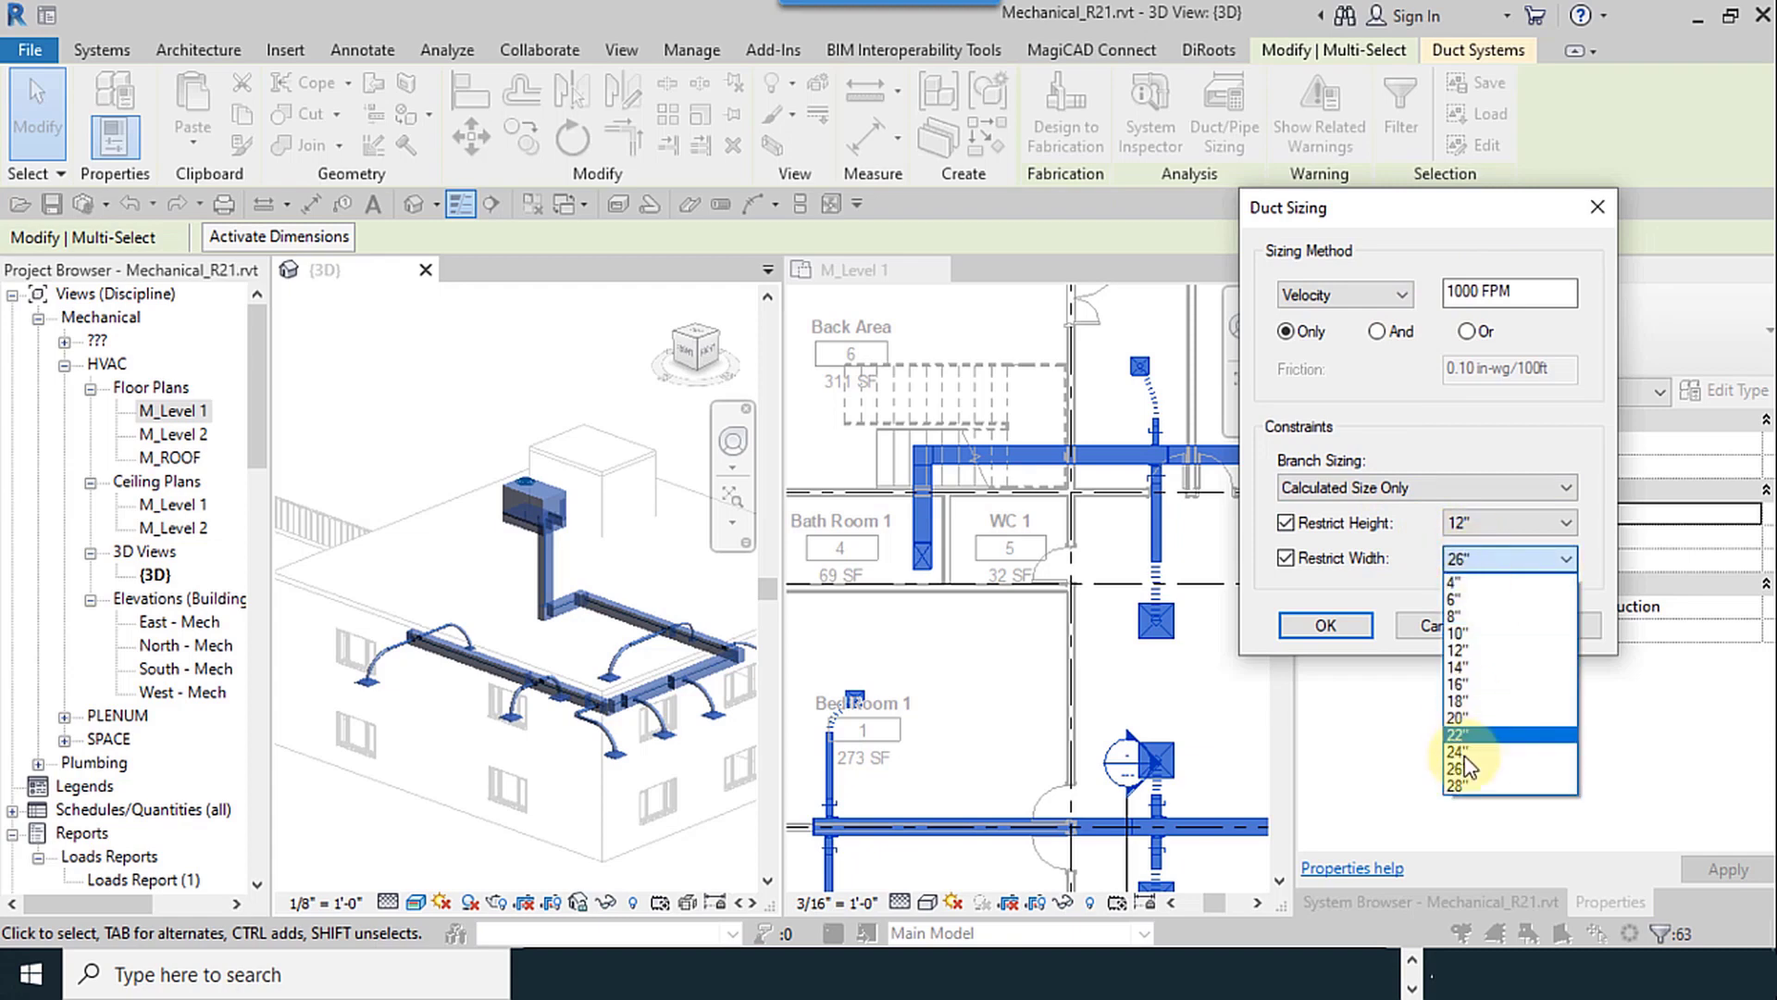
pyautogui.click(1465, 787)
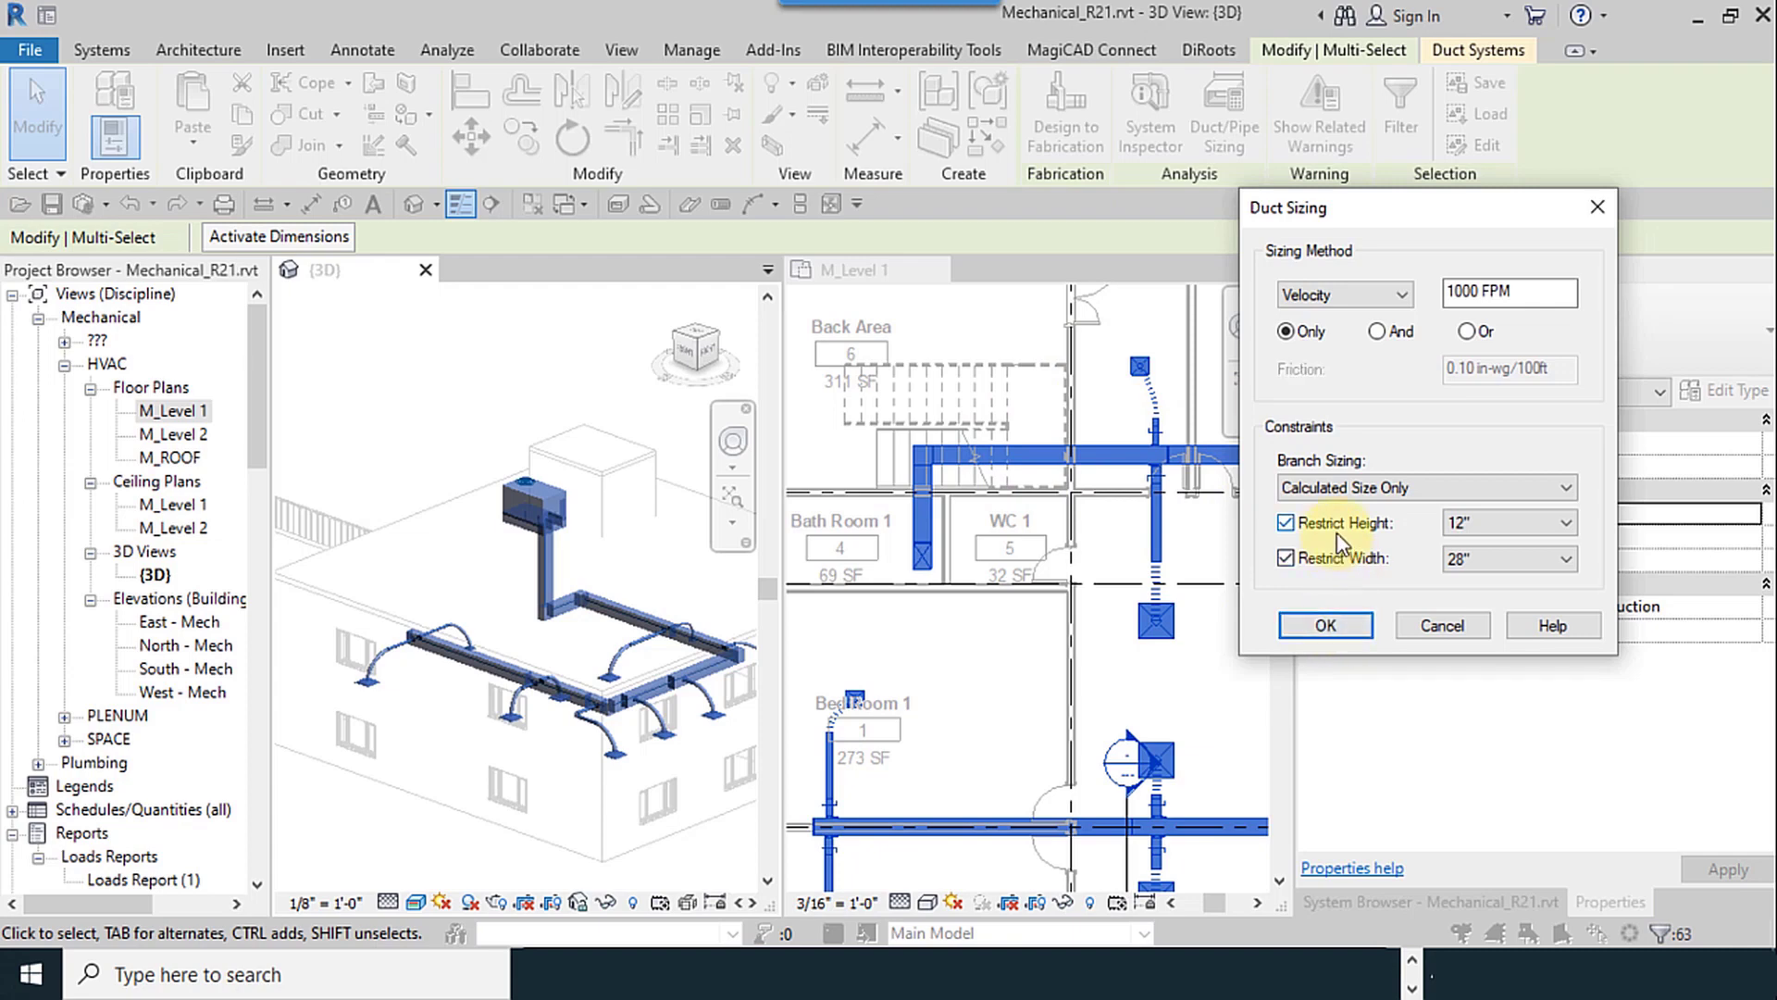
pyautogui.click(1568, 523)
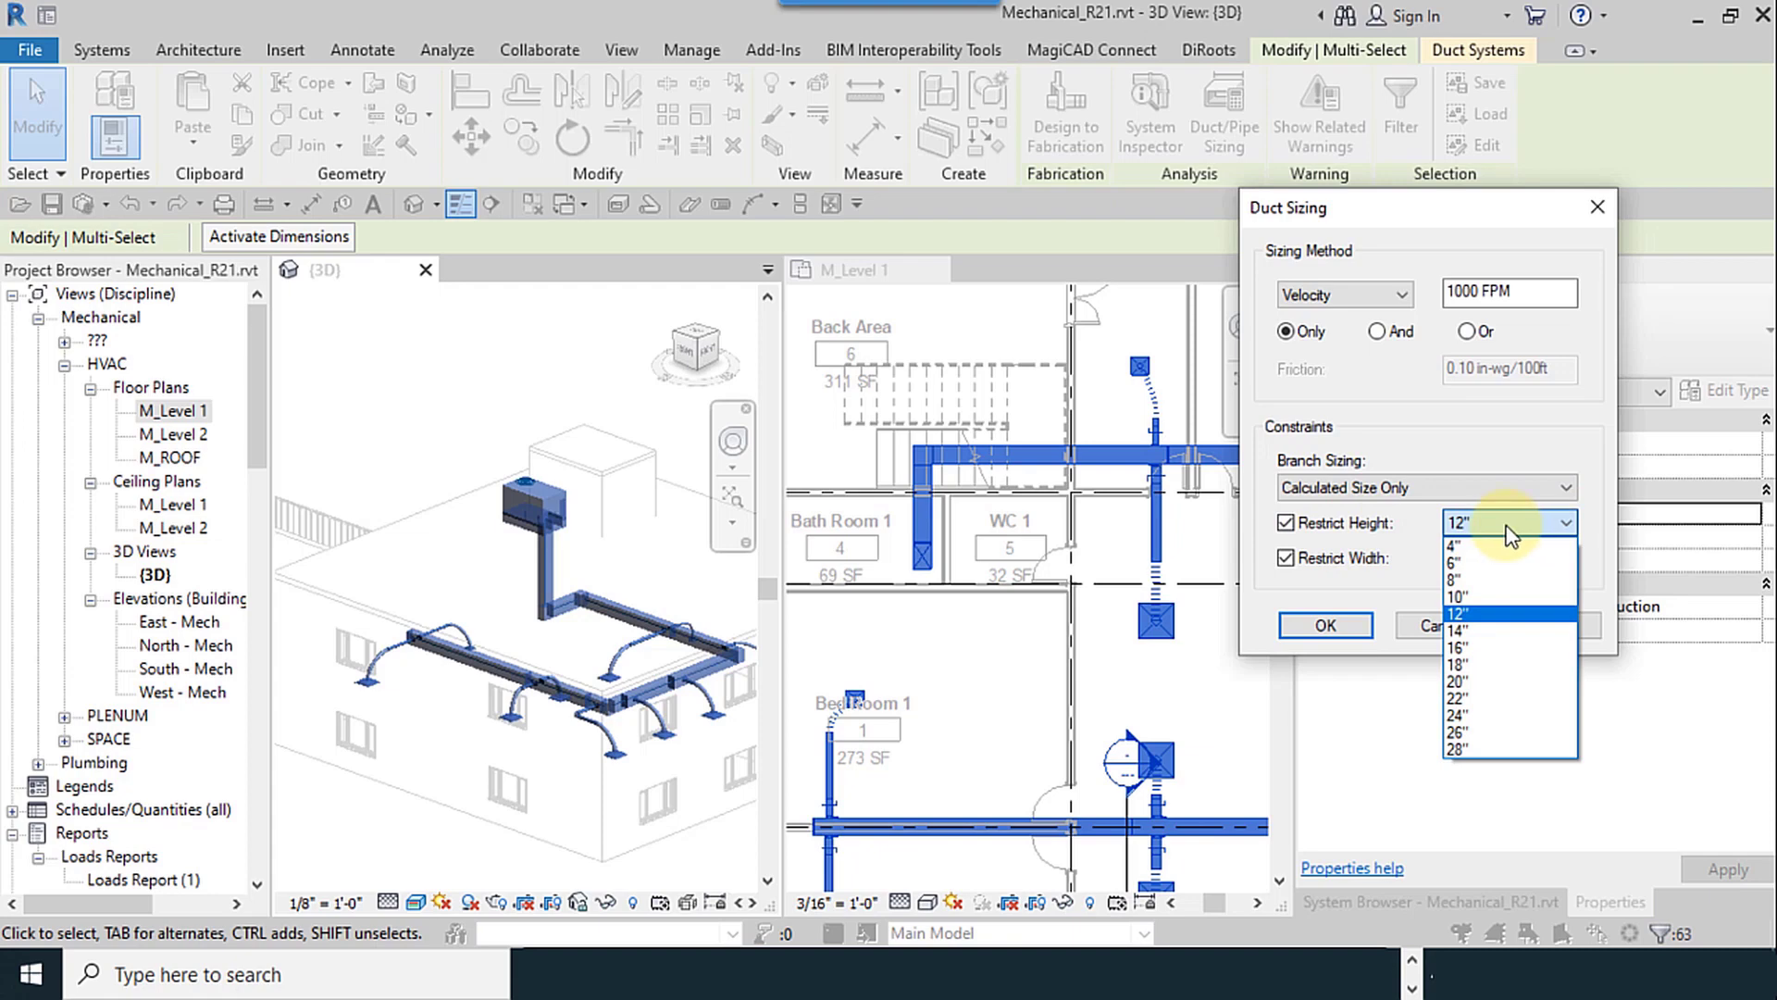
pyautogui.click(1524, 521)
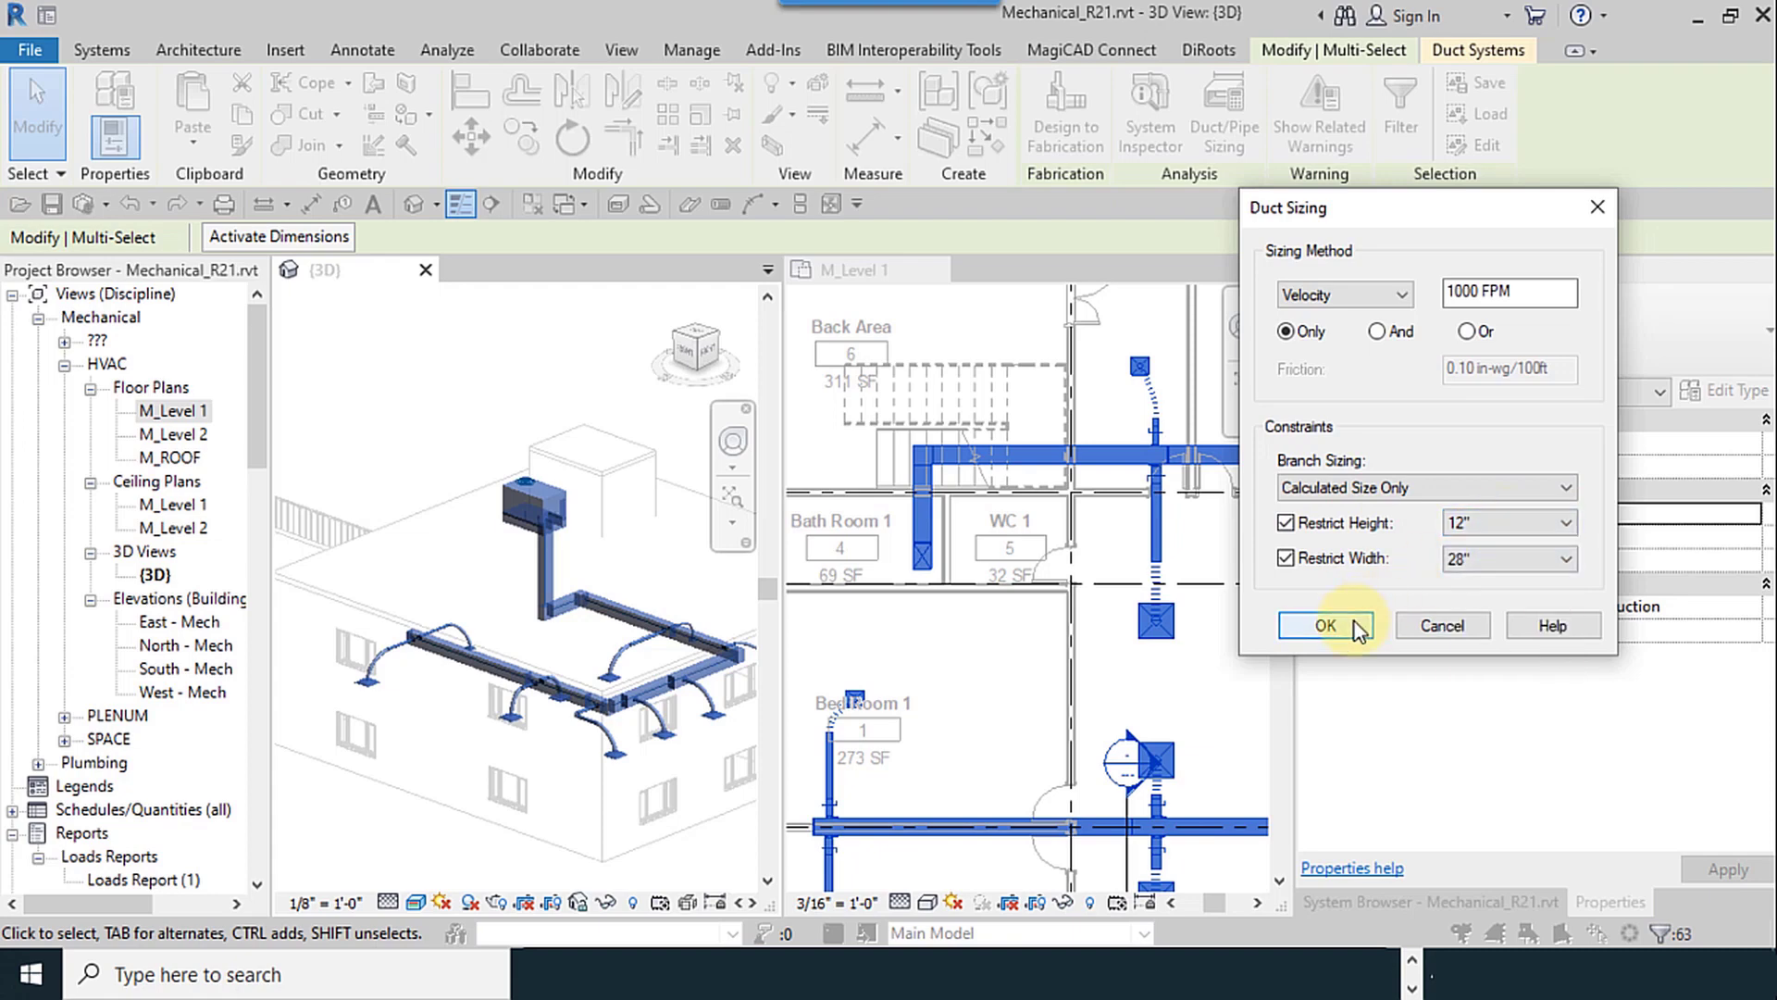
pyautogui.click(1325, 626)
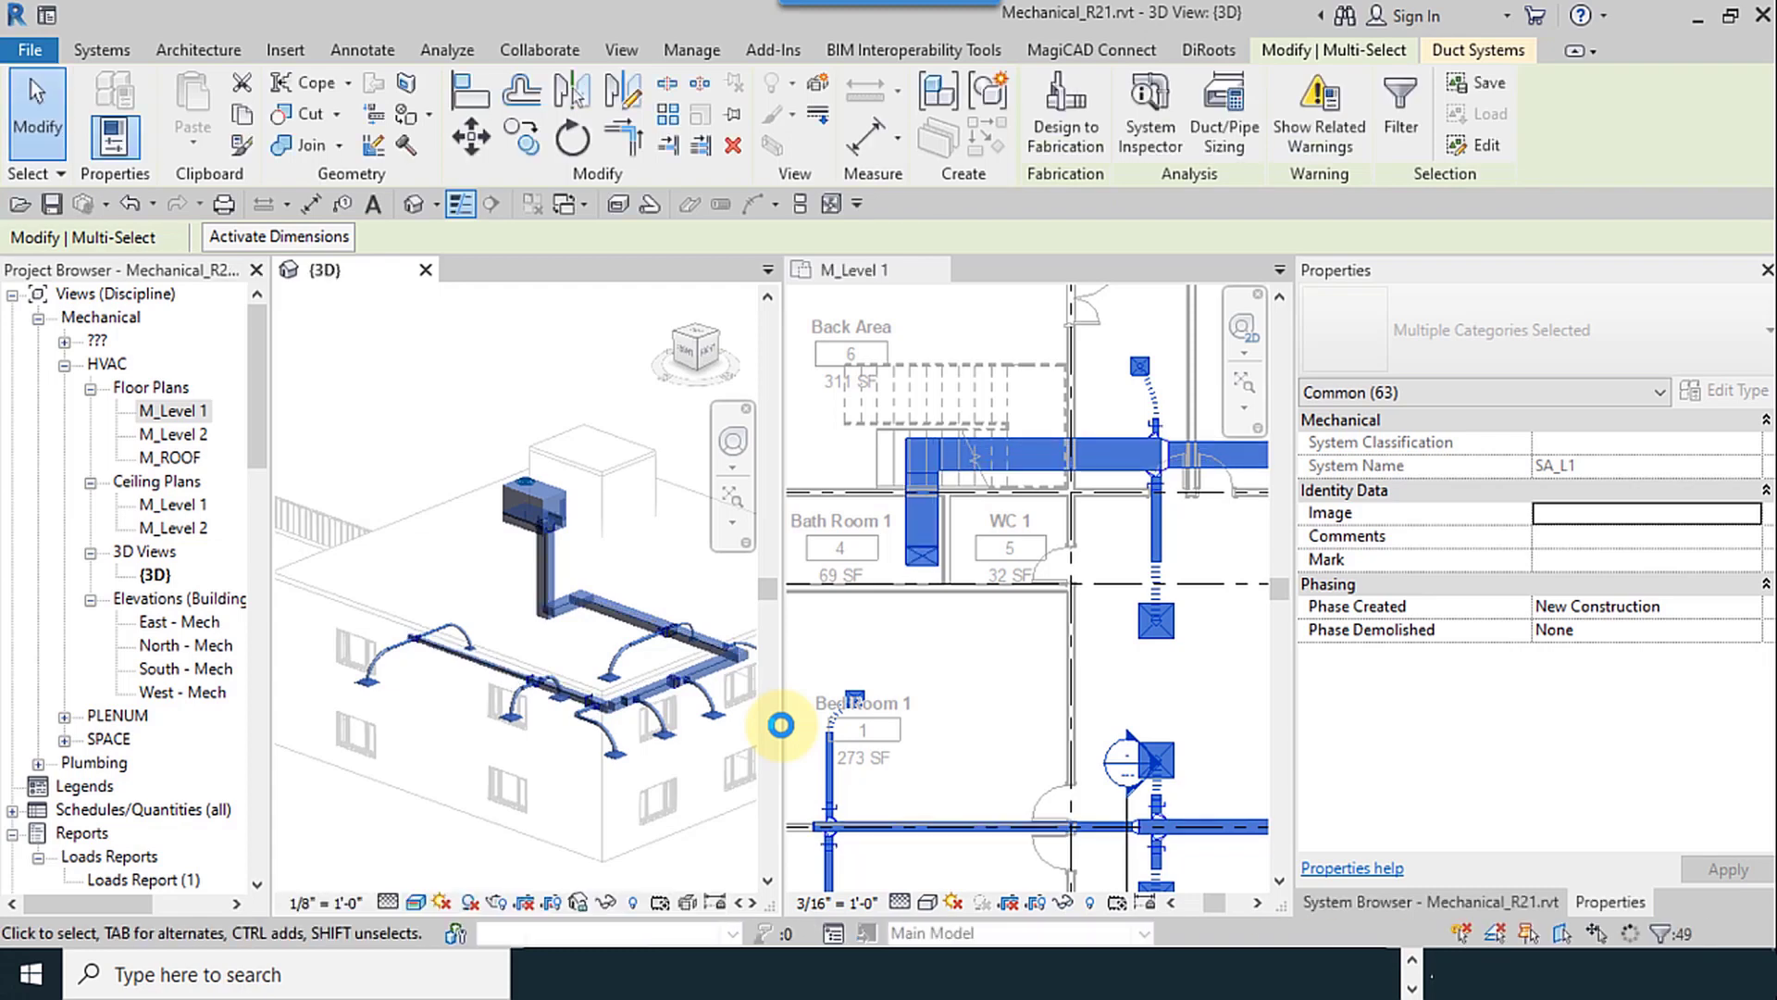
# Step: Examine the resized supply ducts, their transitions and the branch taps up close in the 3D view
pyautogui.scroll(5, 746, 680)
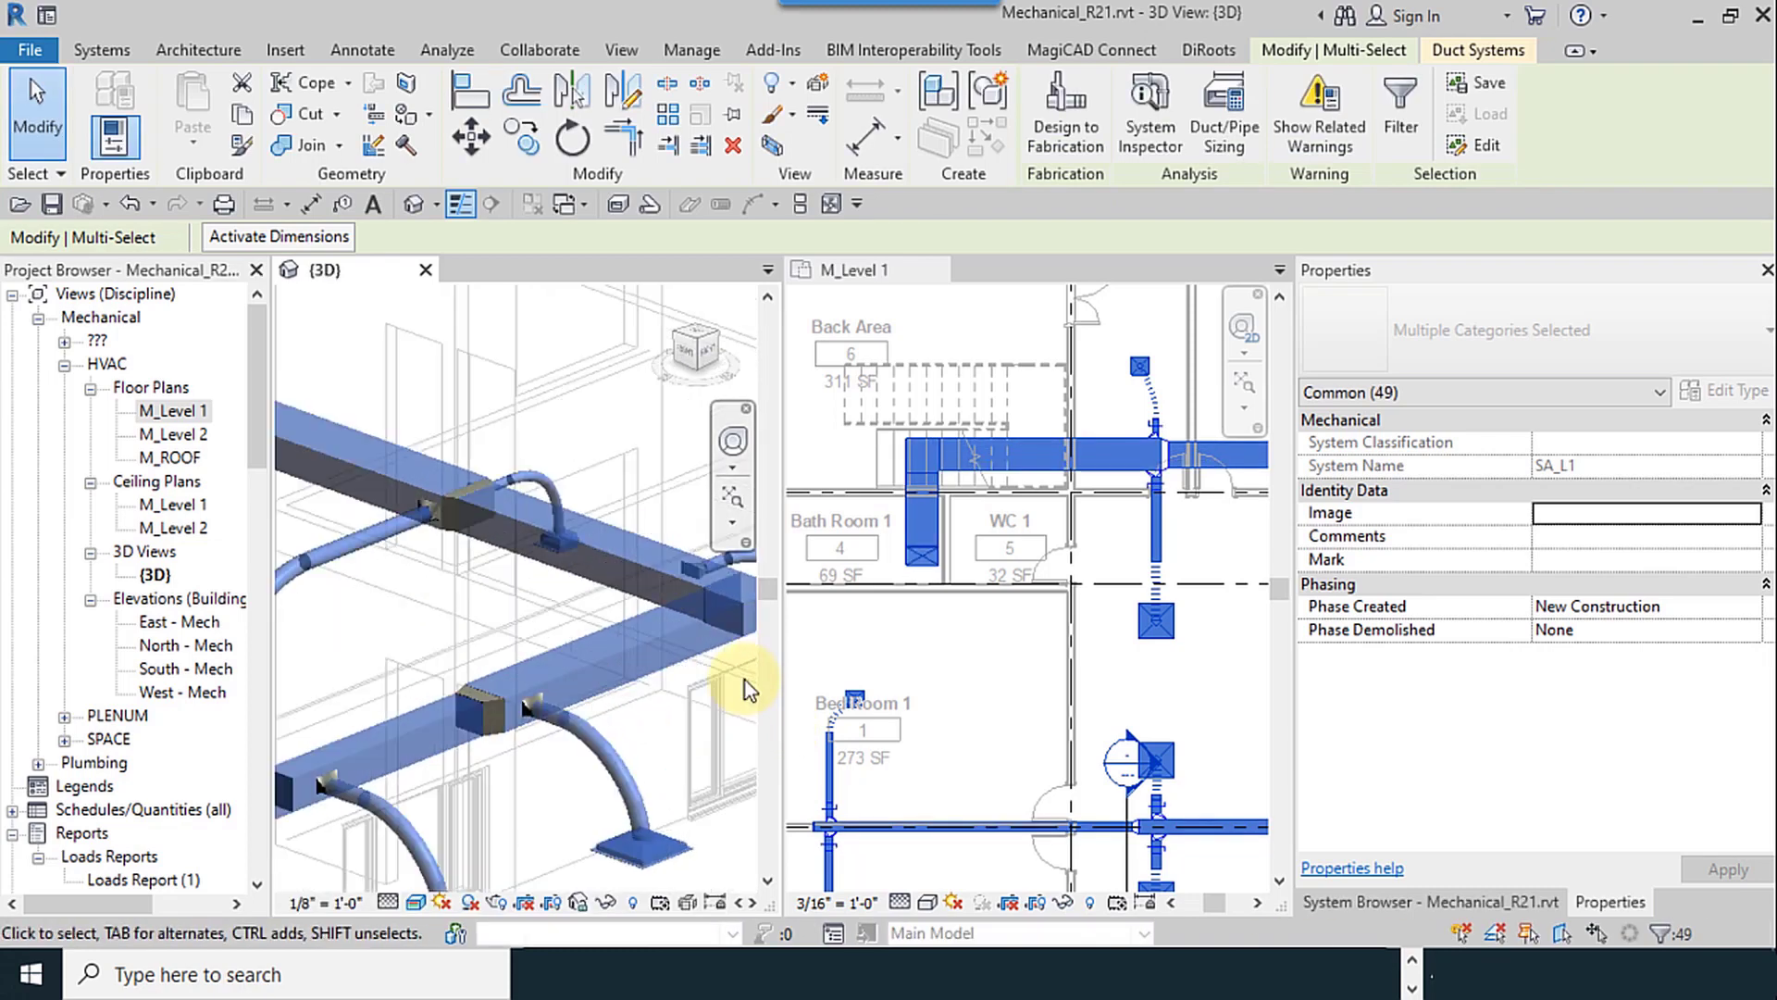
pyautogui.scroll(4, 578, 593)
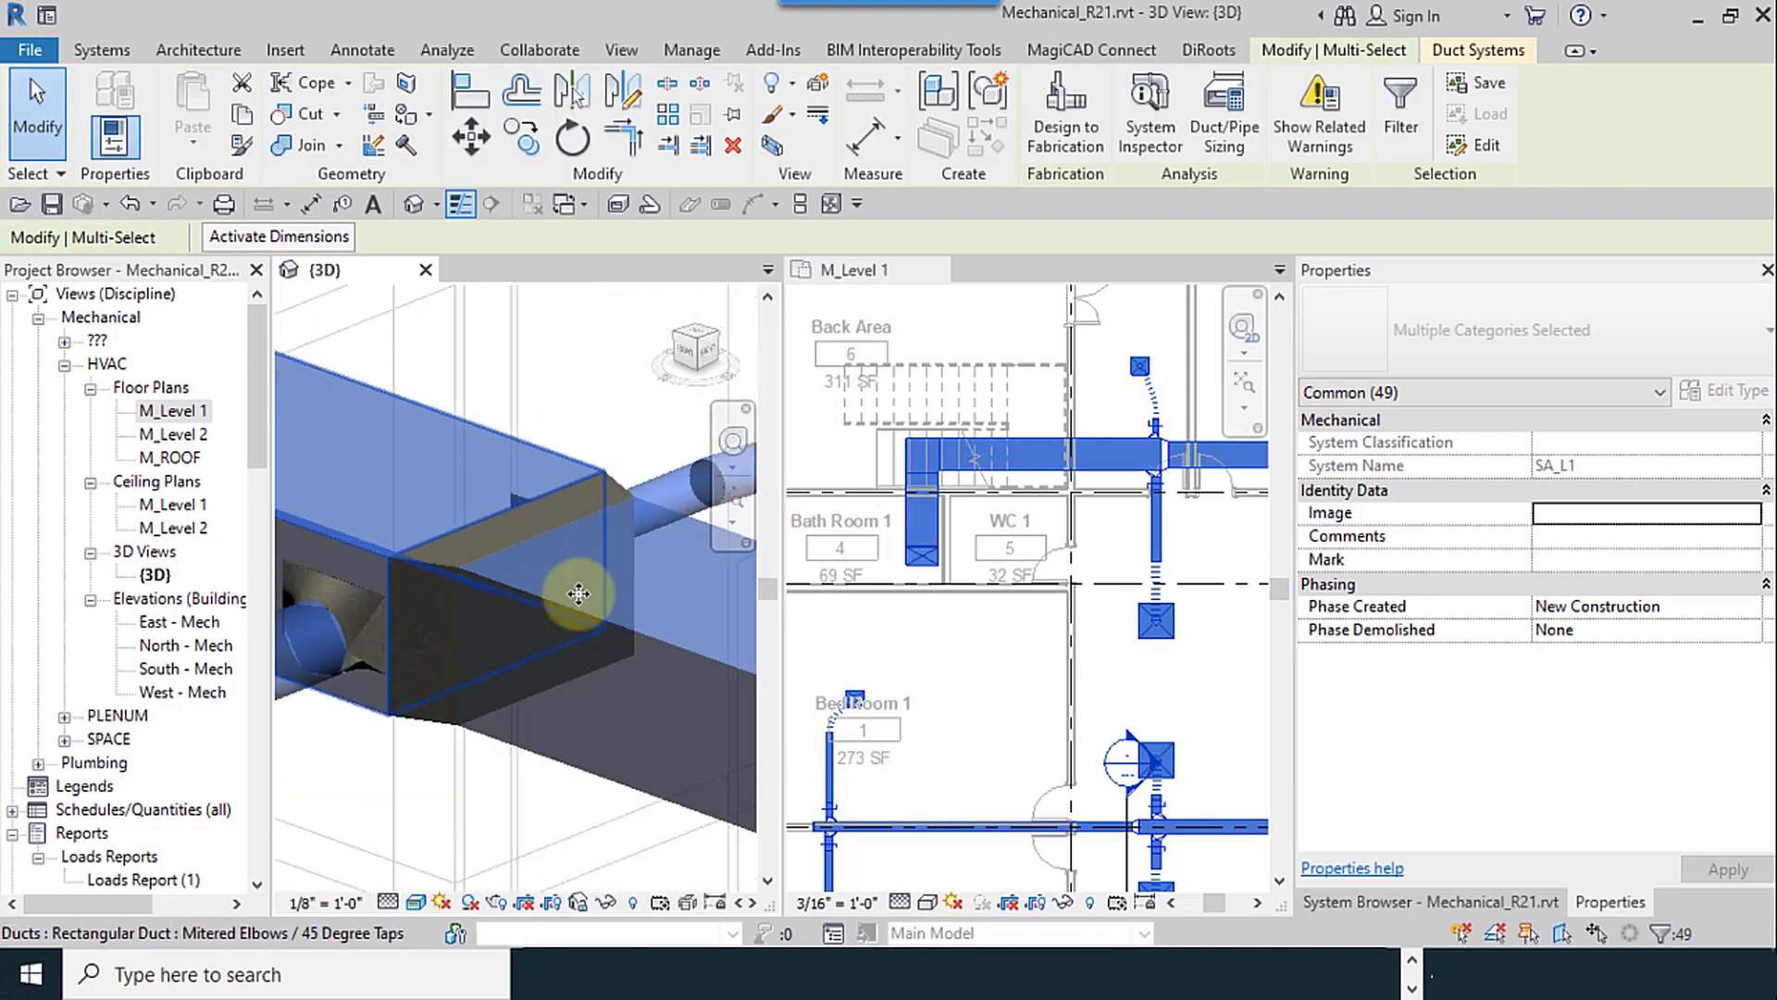
pyautogui.scroll(-6, 488, 578)
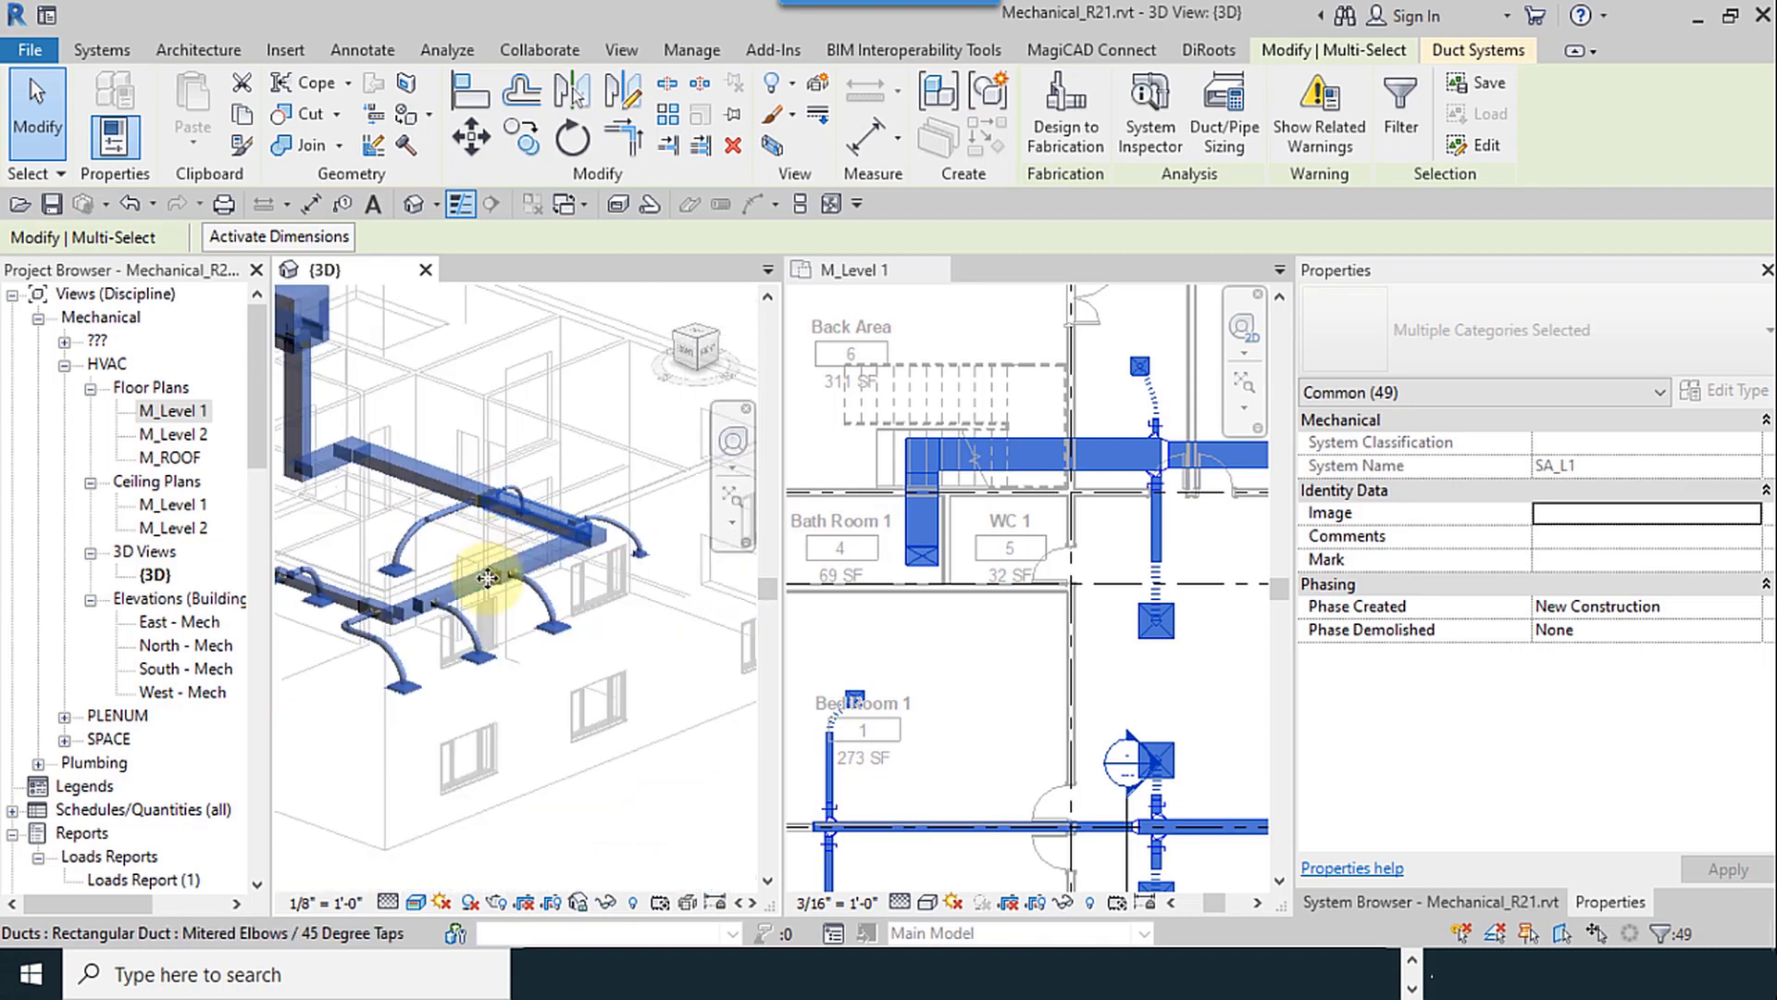
pyautogui.scroll(6, 488, 578)
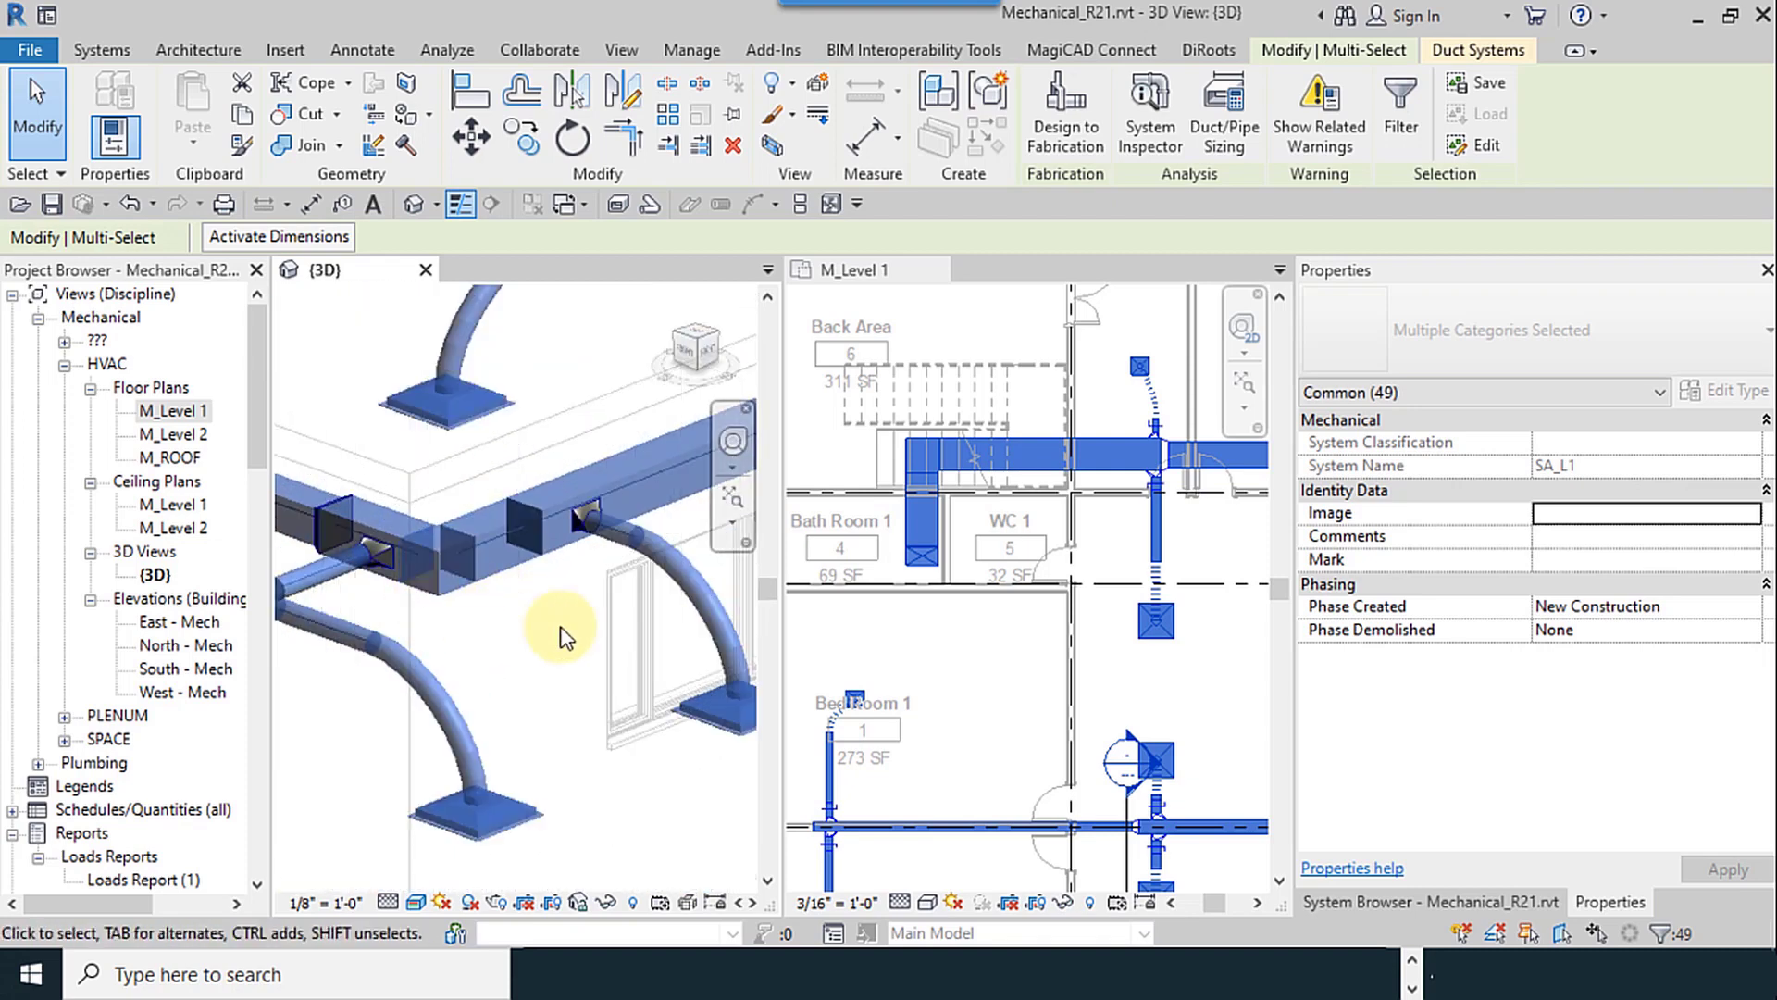
pyautogui.keyDown('shift'); pyautogui.moveTo(565, 636); pyautogui.dragTo(583, 734, button='middle'); pyautogui.keyUp('shift')
pyautogui.click(653, 685)
pyautogui.keyDown('shift'); pyautogui.moveTo(567, 629); pyautogui.dragTo(527, 726, button='middle'); pyautogui.keyUp('shift')
pyautogui.scroll(5, 486, 636)
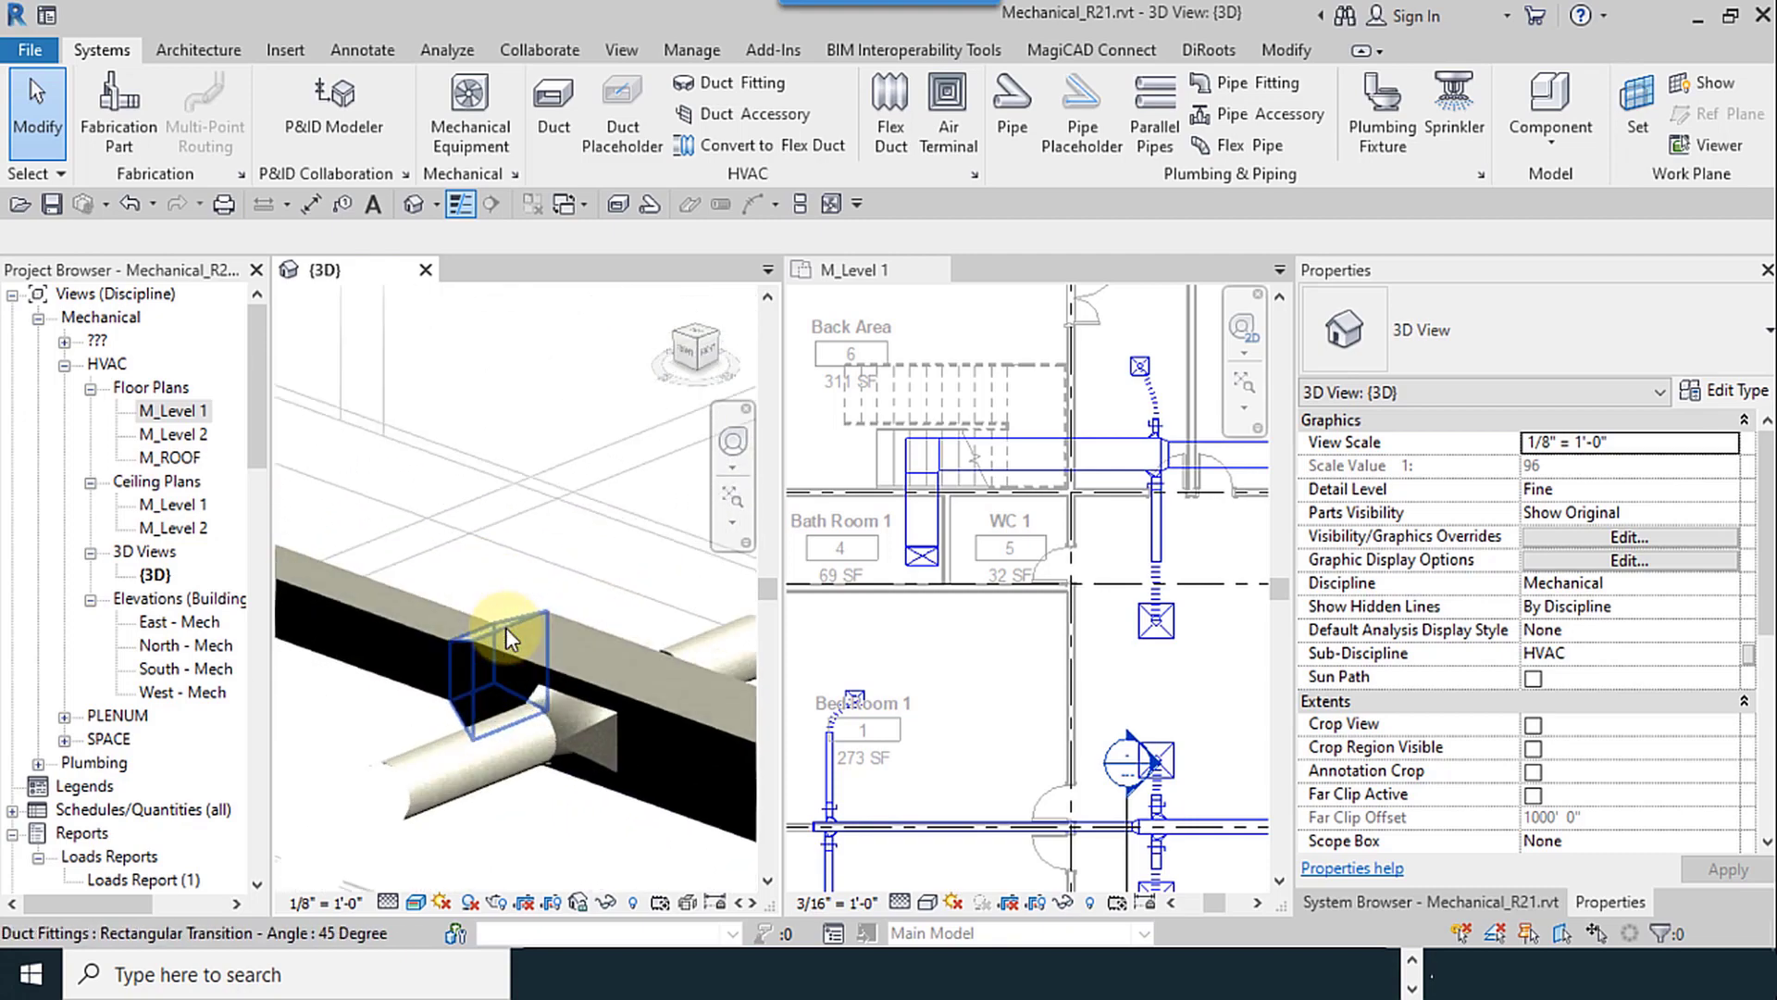
pyautogui.scroll(-3, 953, 637)
pyautogui.scroll(3, 1095, 715)
pyautogui.scroll(2, 1094, 714)
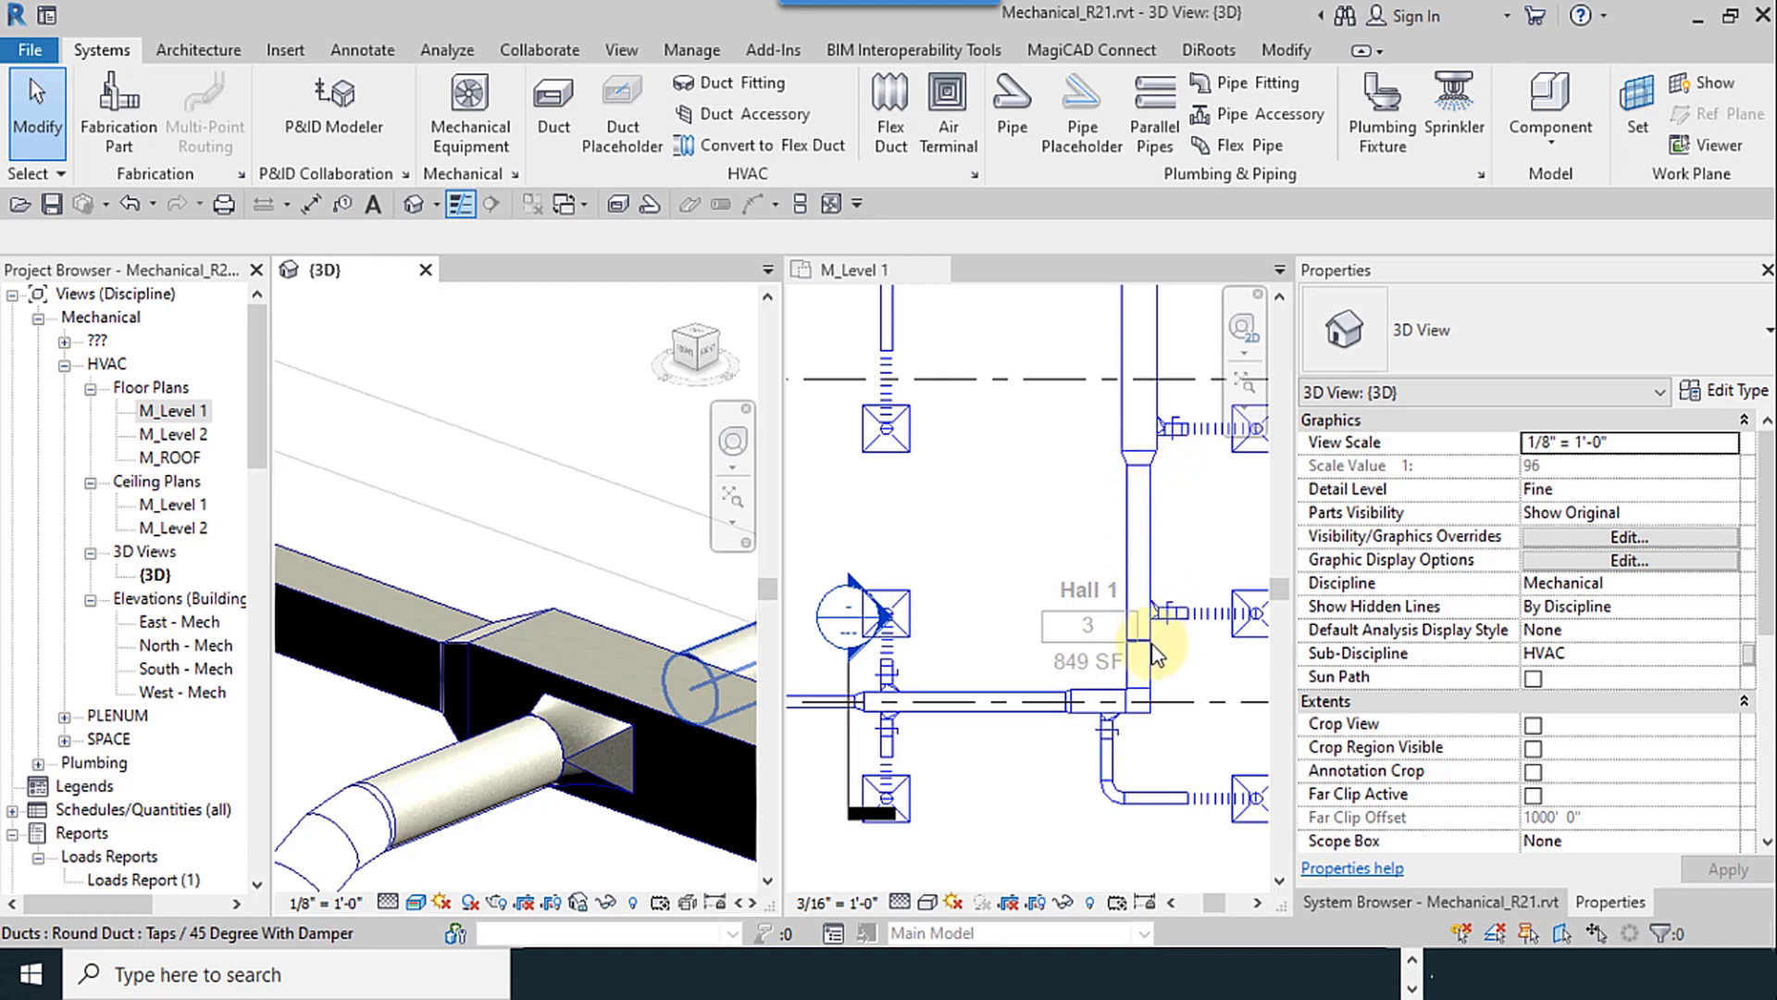
# Step: Check the sizes of the two duct segments on either side of the elbow near Hall 1 in the Level 1 plan
pyautogui.scroll(-2, 1162, 630)
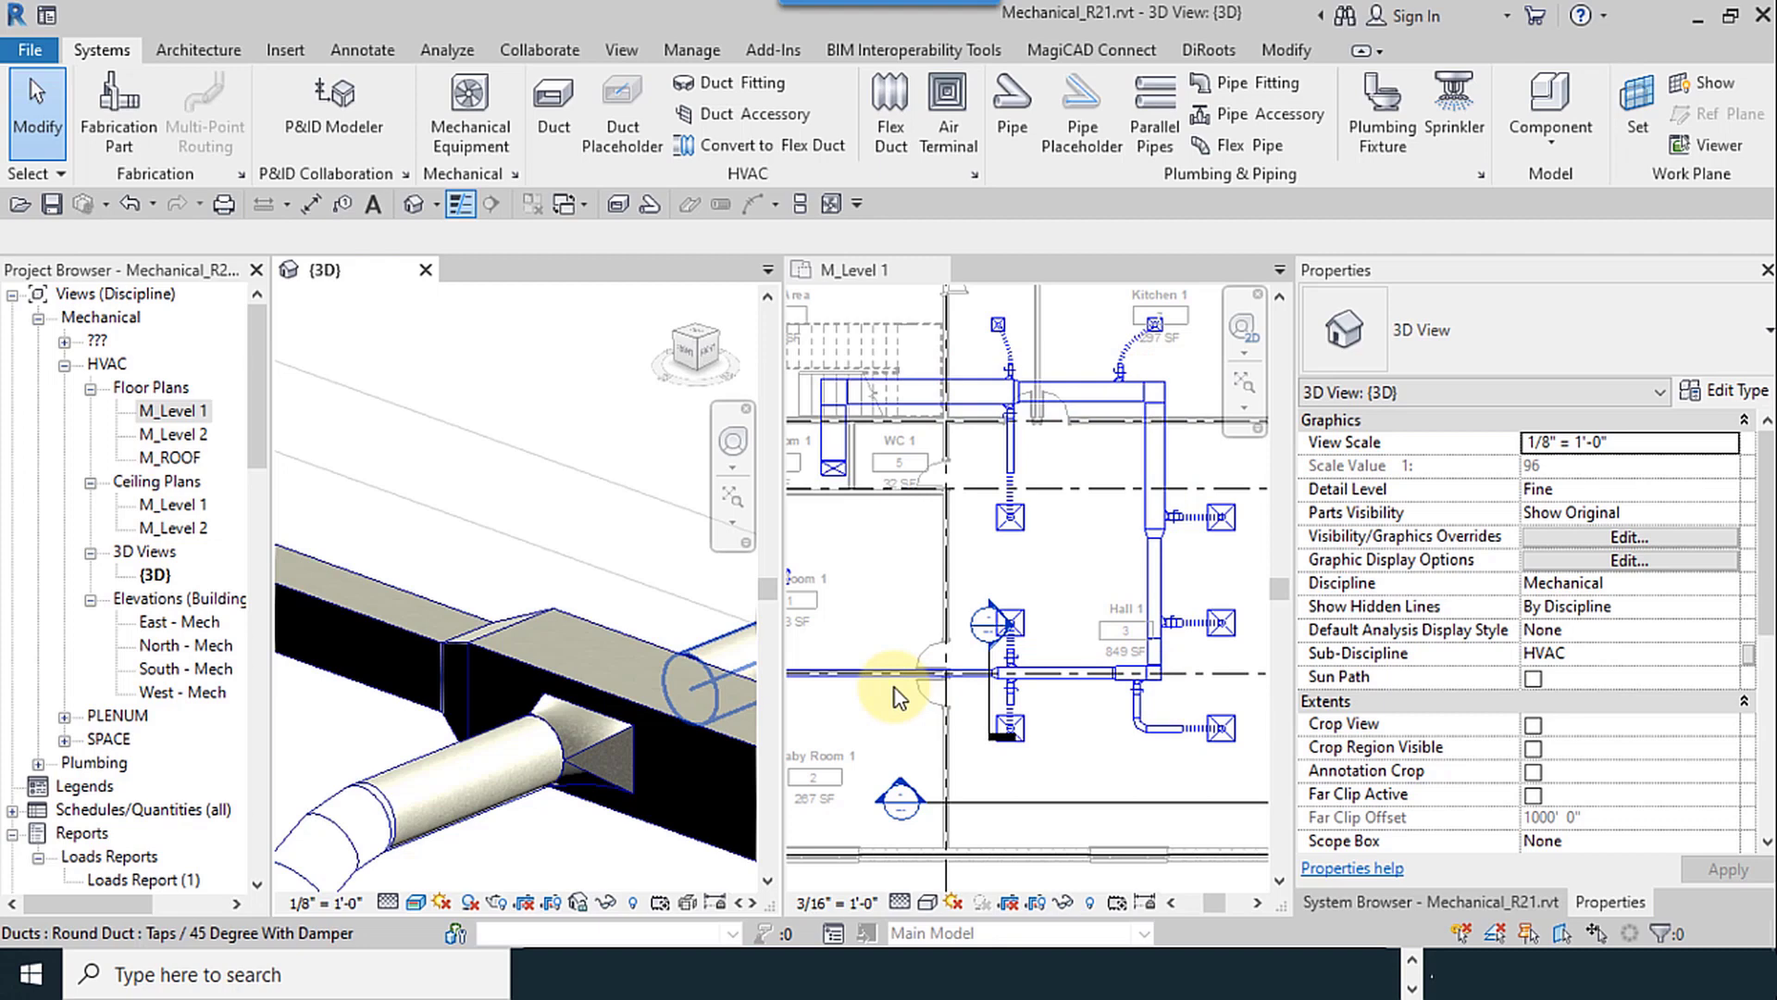
pyautogui.scroll(4, 1146, 682)
pyautogui.click(1059, 646)
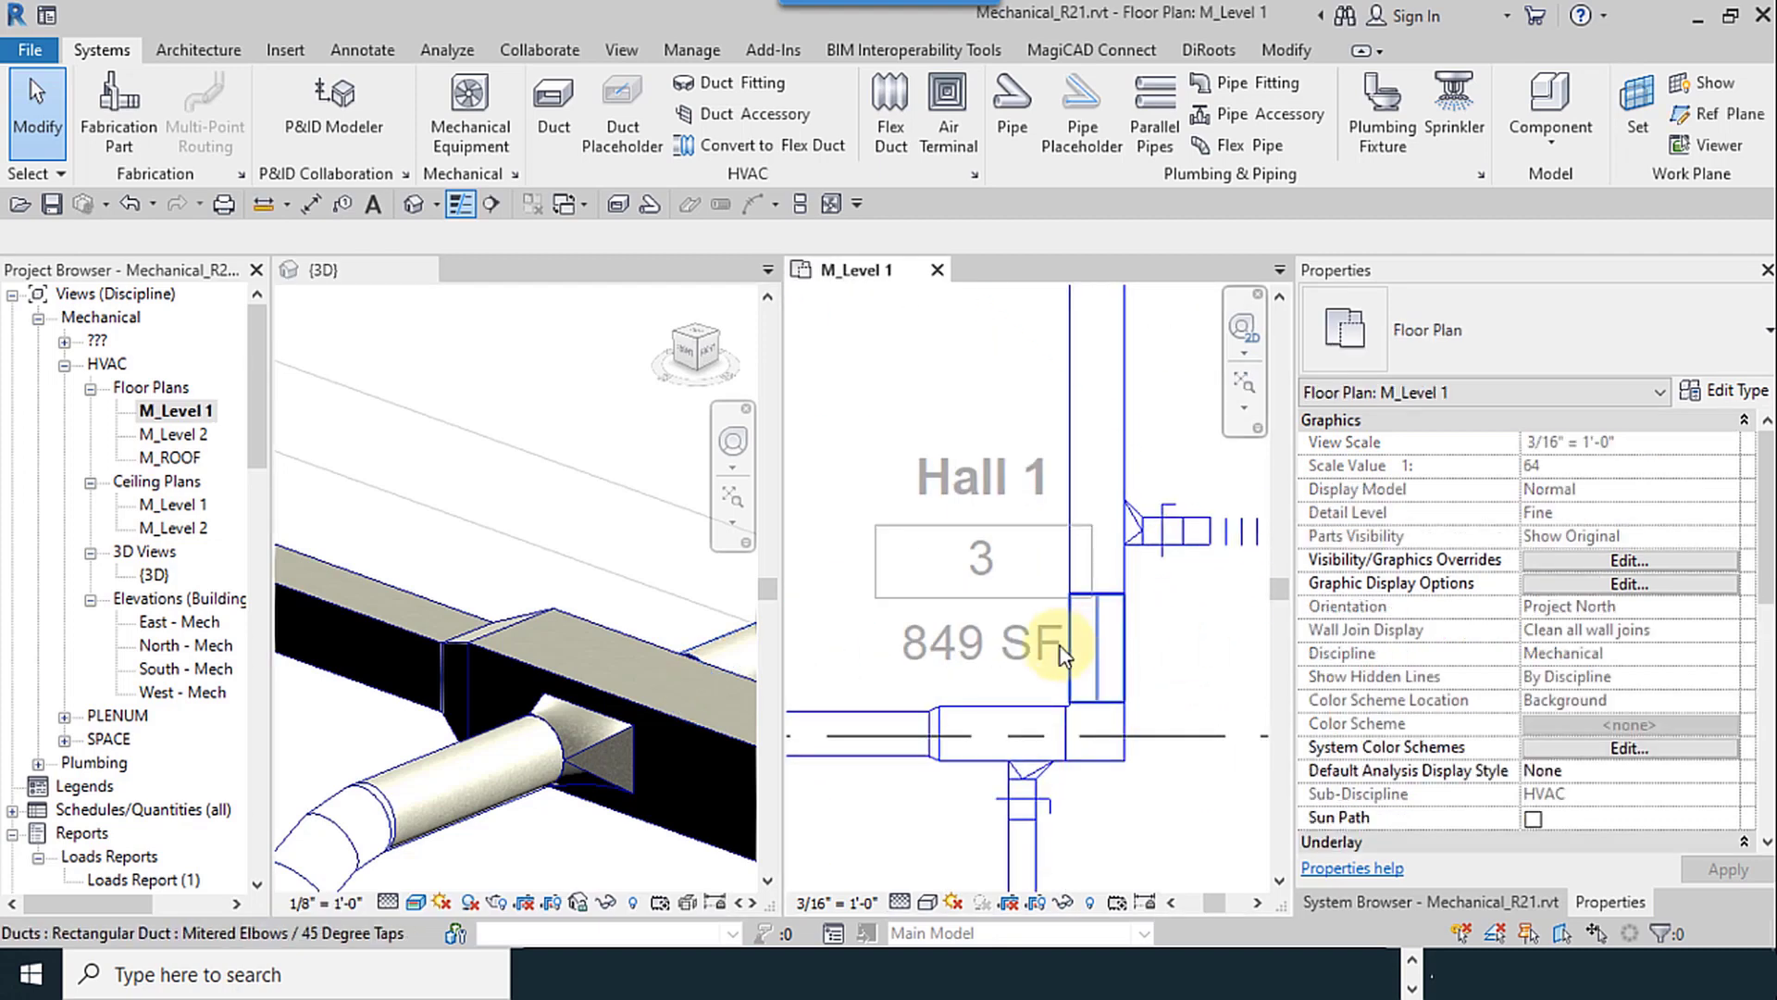
pyautogui.click(1048, 725)
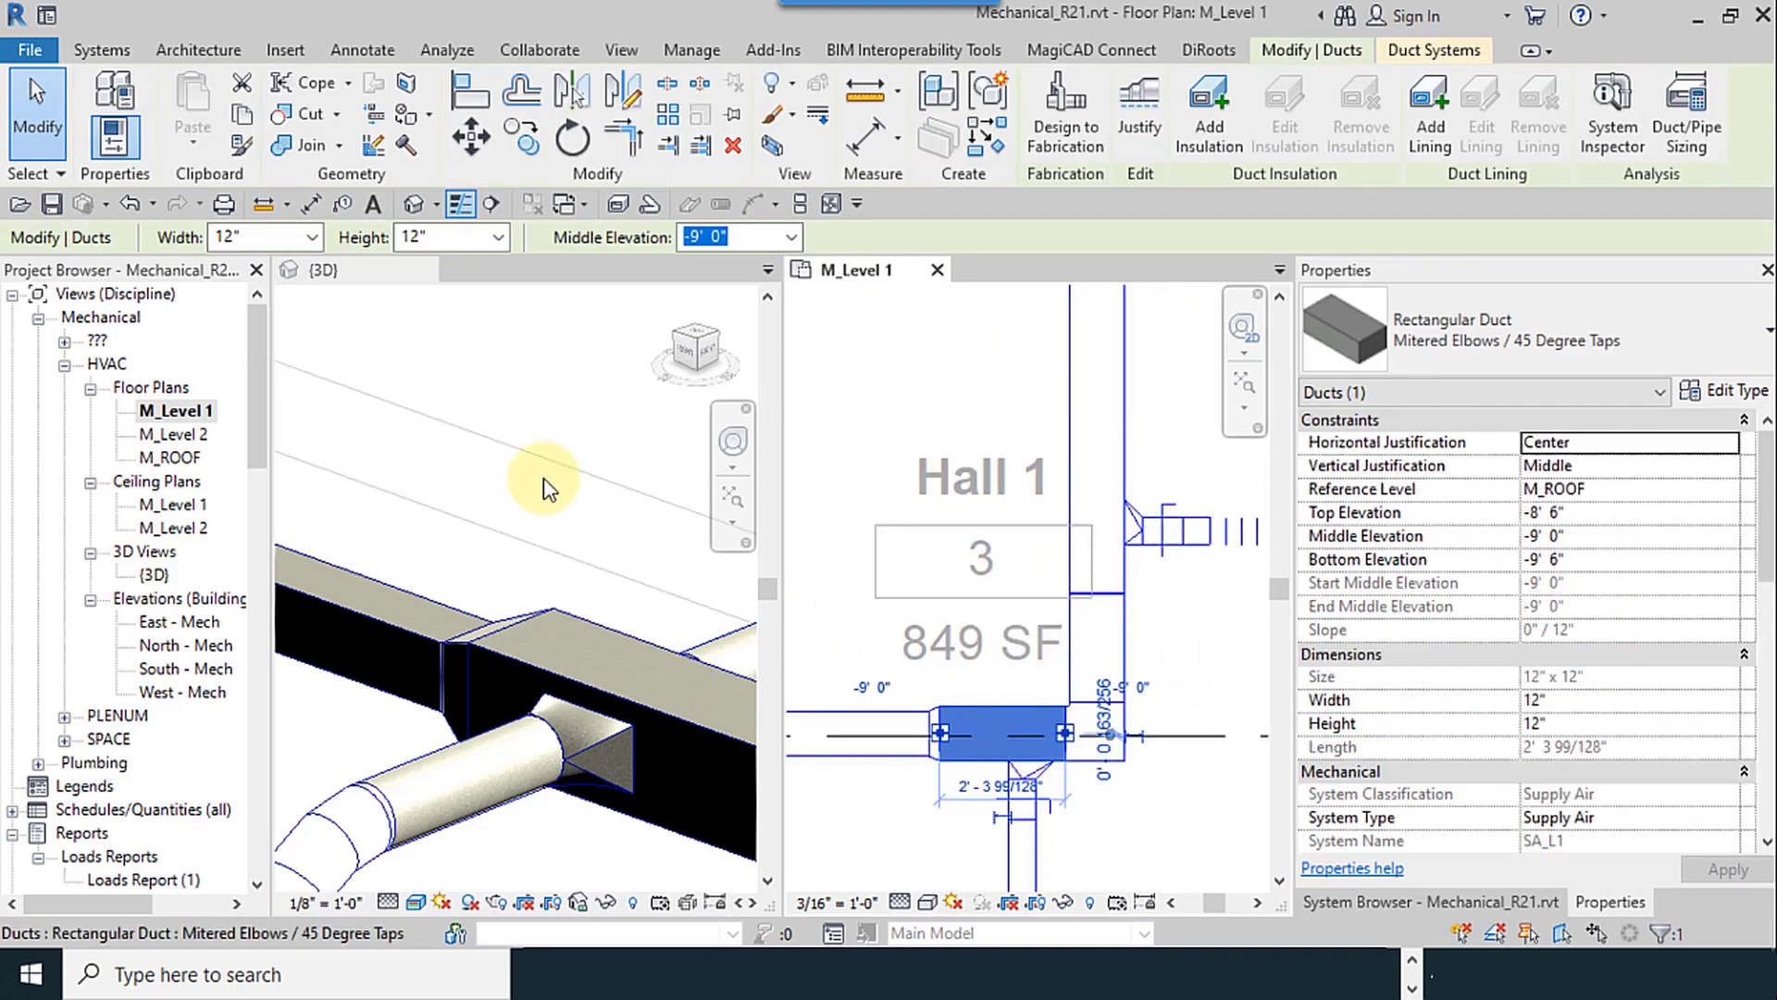
pyautogui.click(1101, 648)
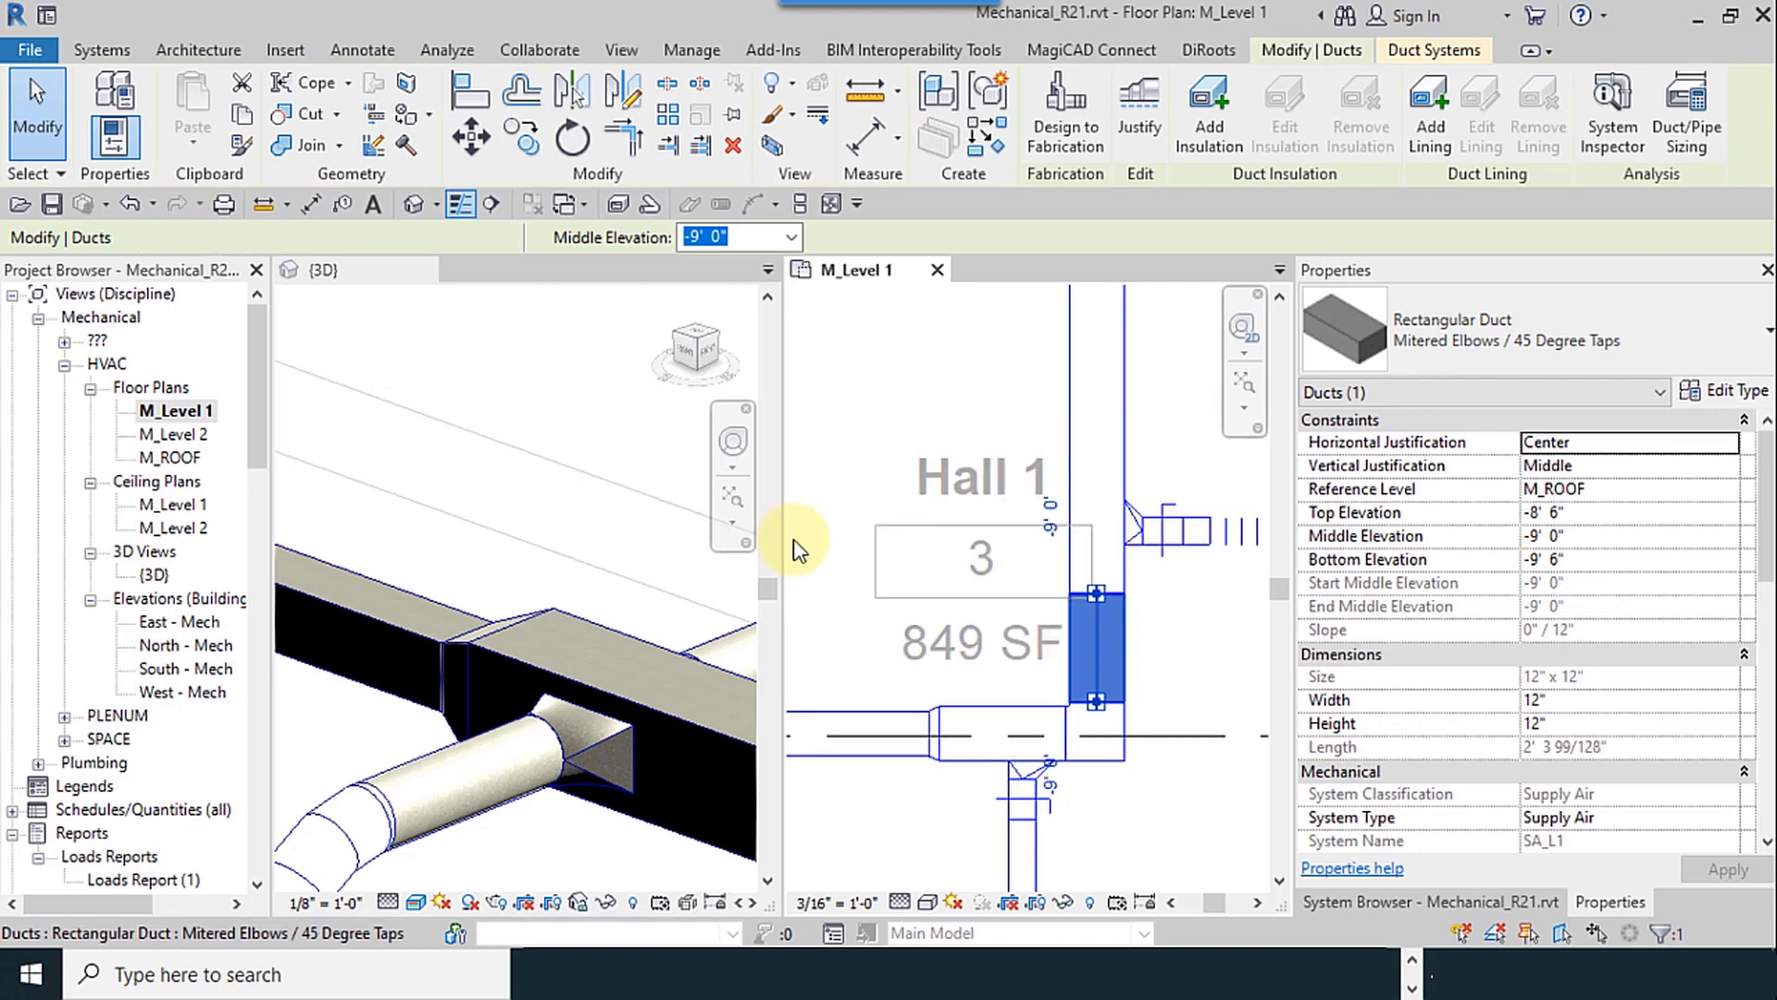
pyautogui.click(1175, 615)
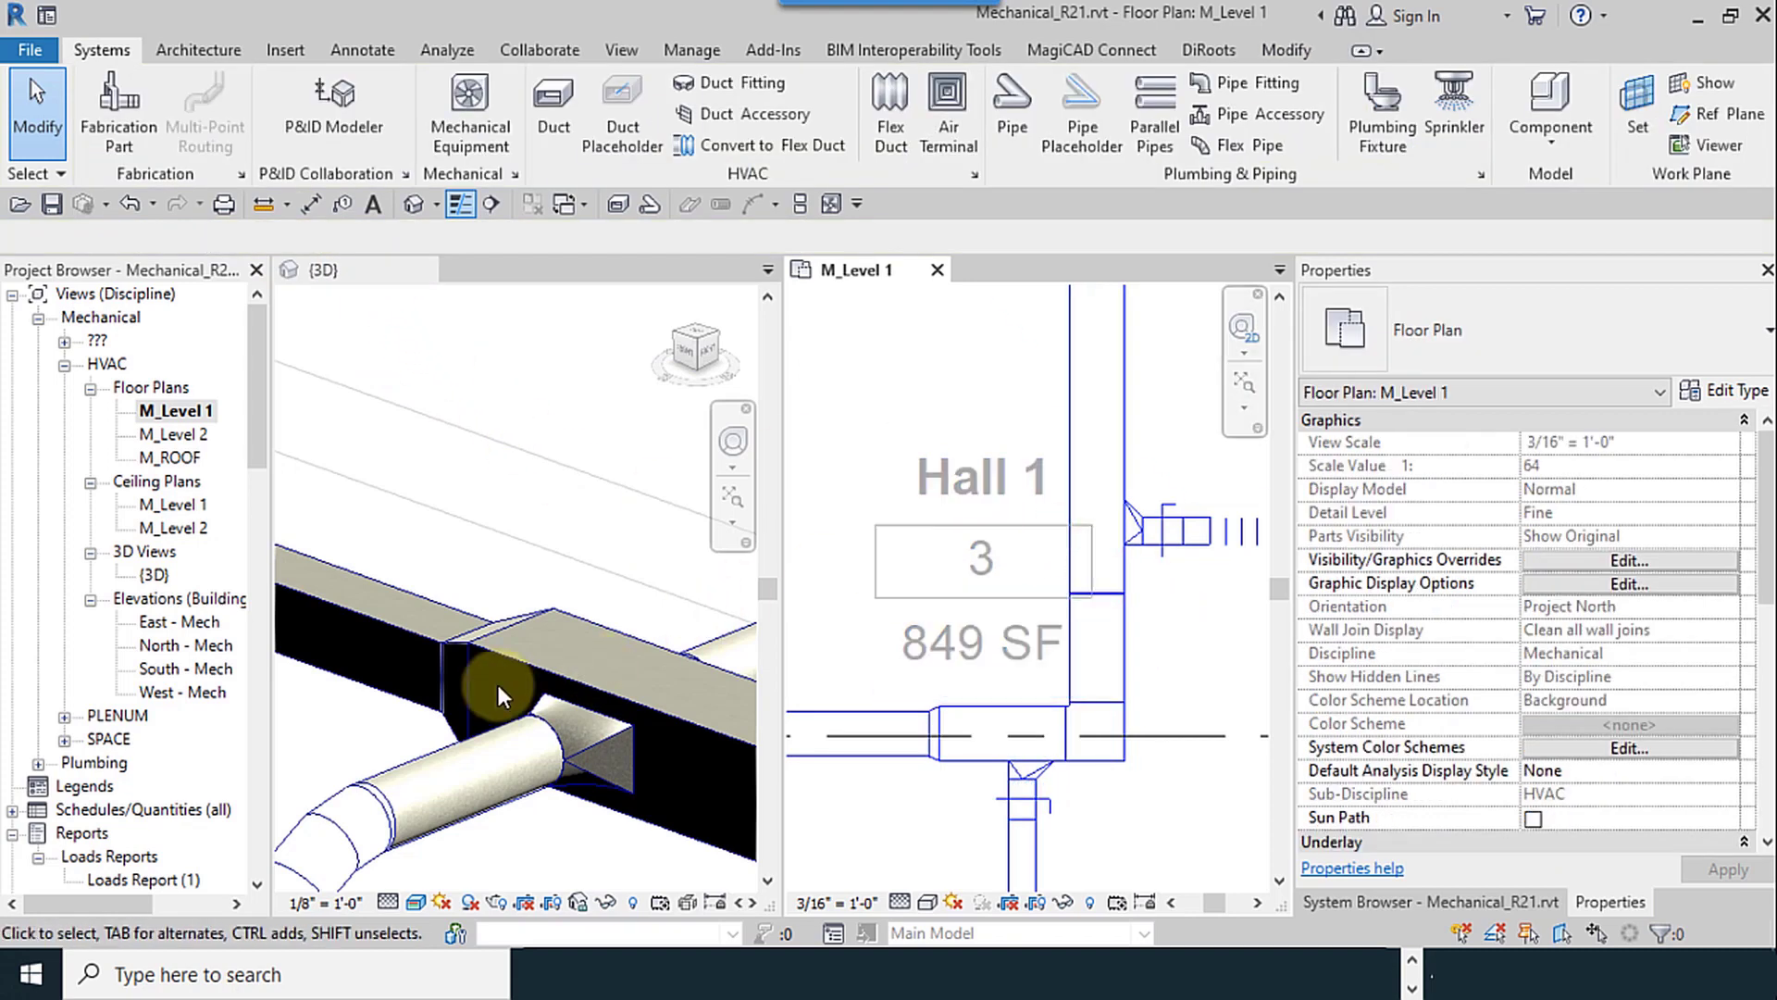
# Step: Check the sizes of successive main duct segments along the supply run in the 3D view
pyautogui.scroll(-4, 496, 685)
pyautogui.scroll(5, 631, 783)
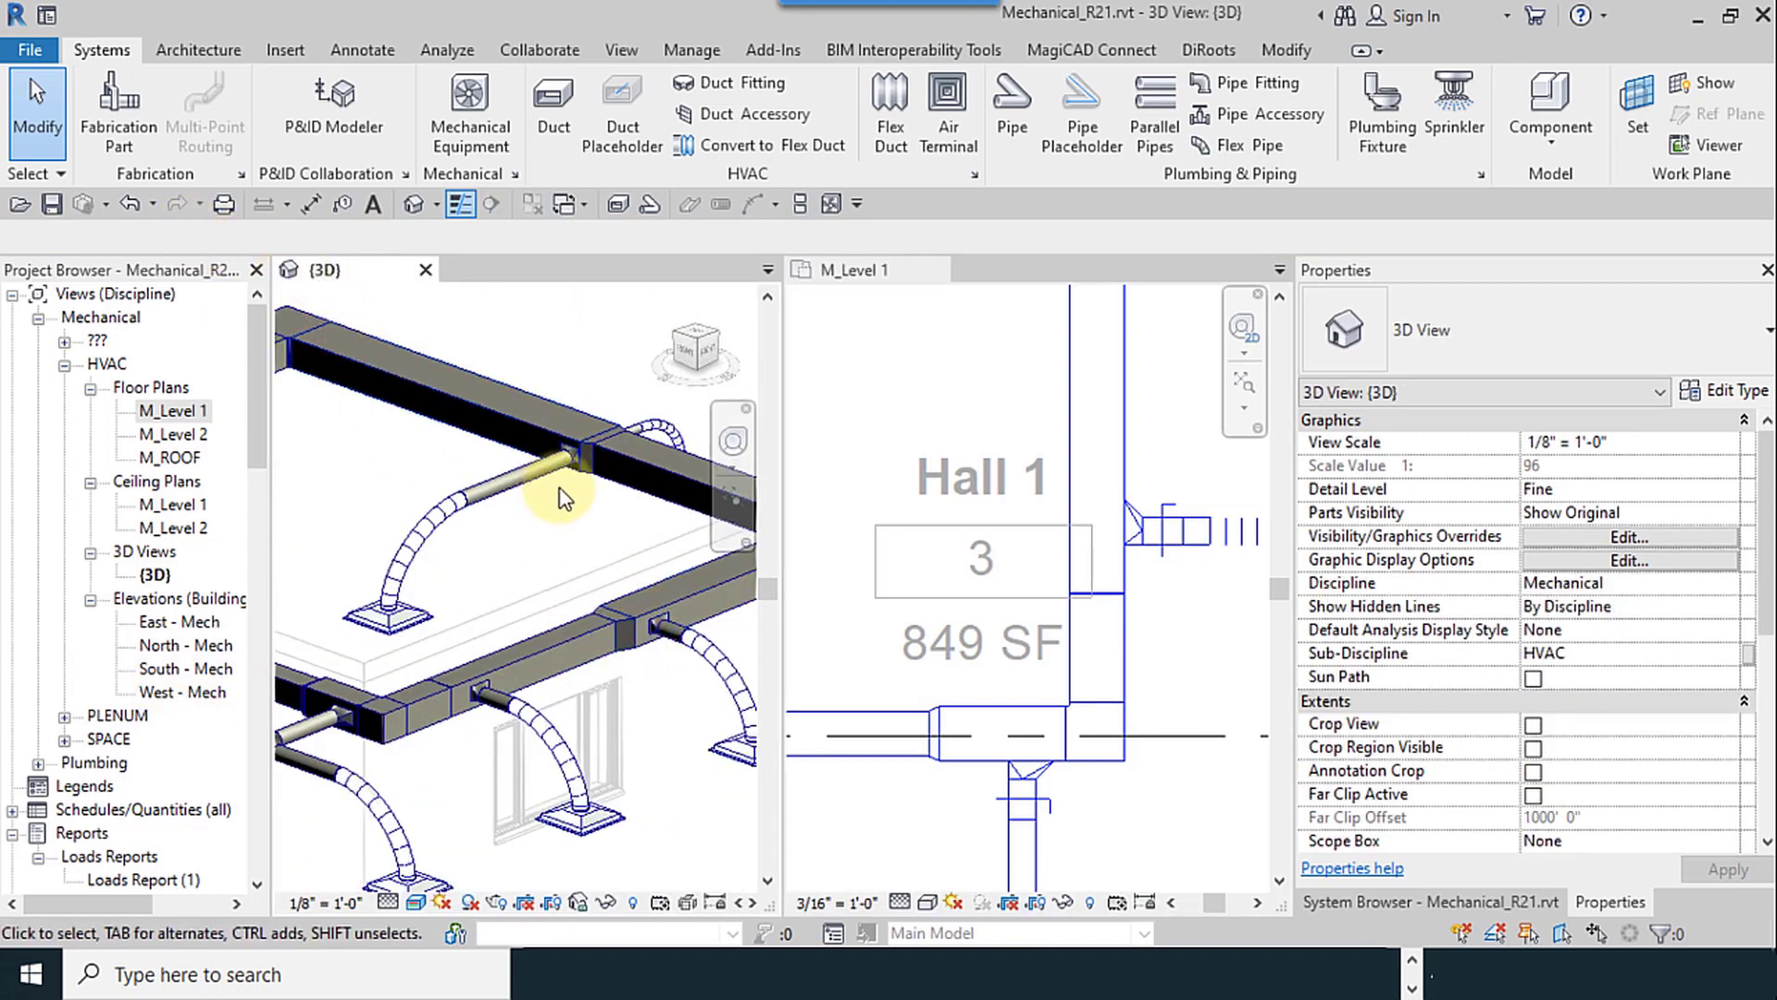
pyautogui.click(631, 463)
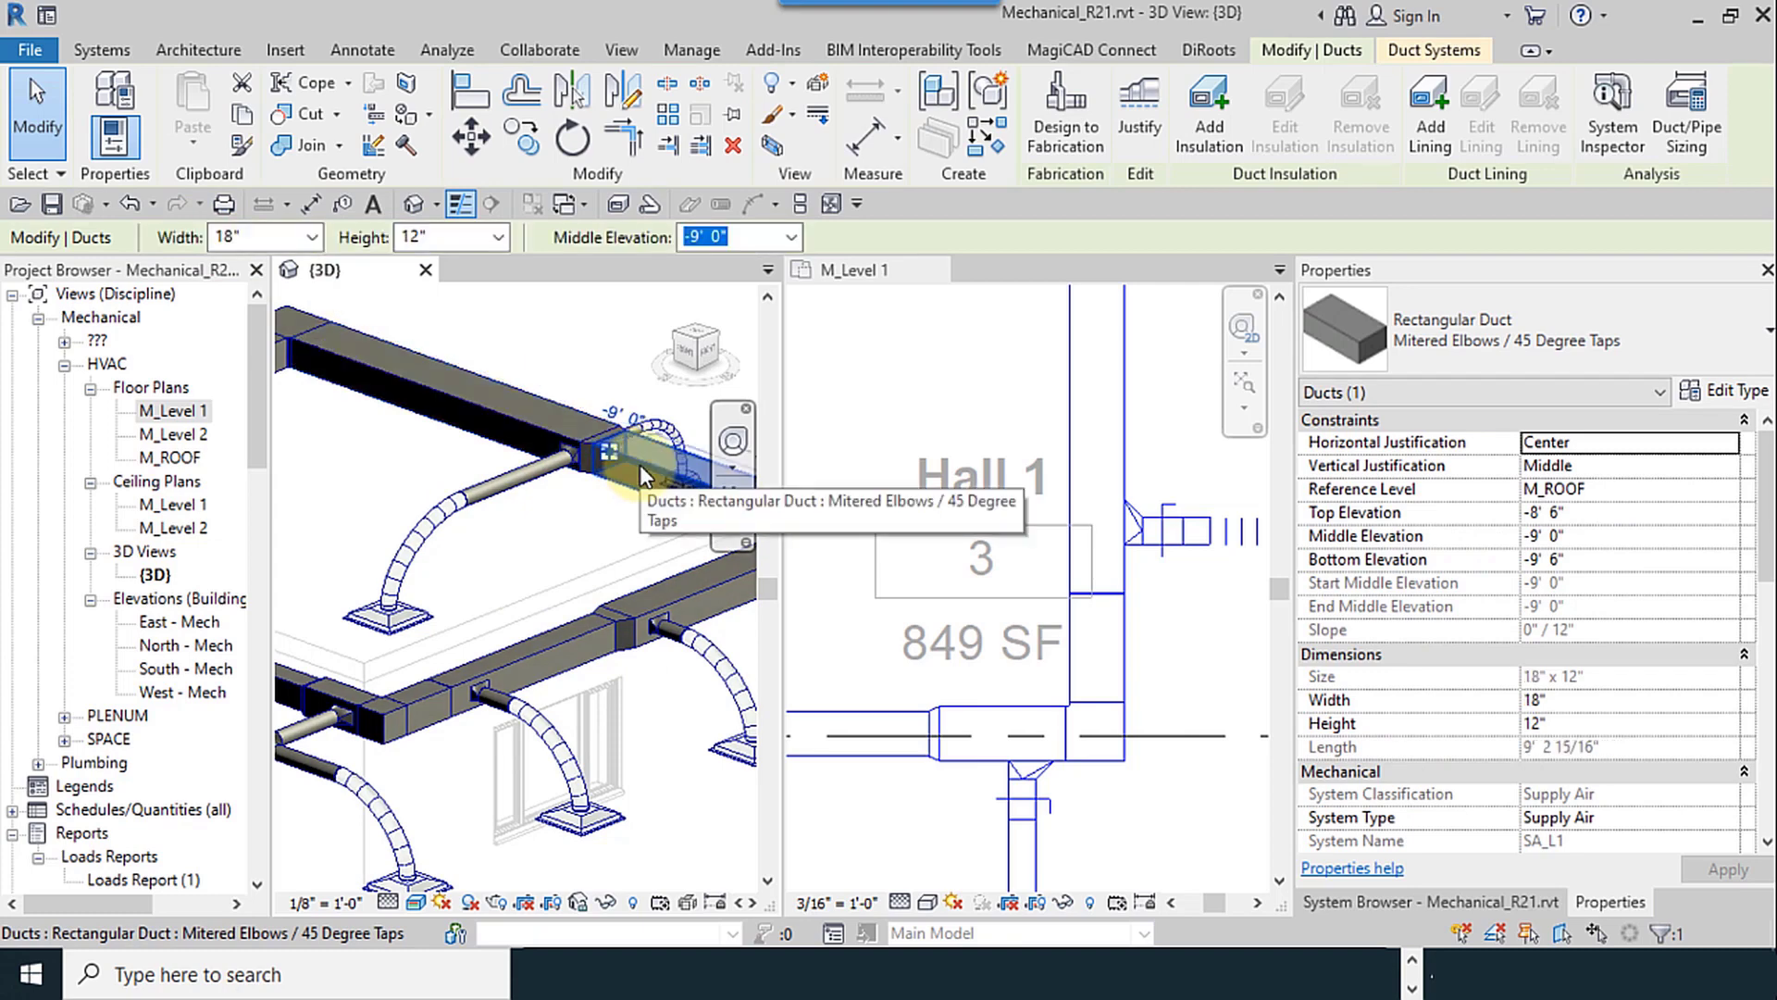
pyautogui.click(558, 651)
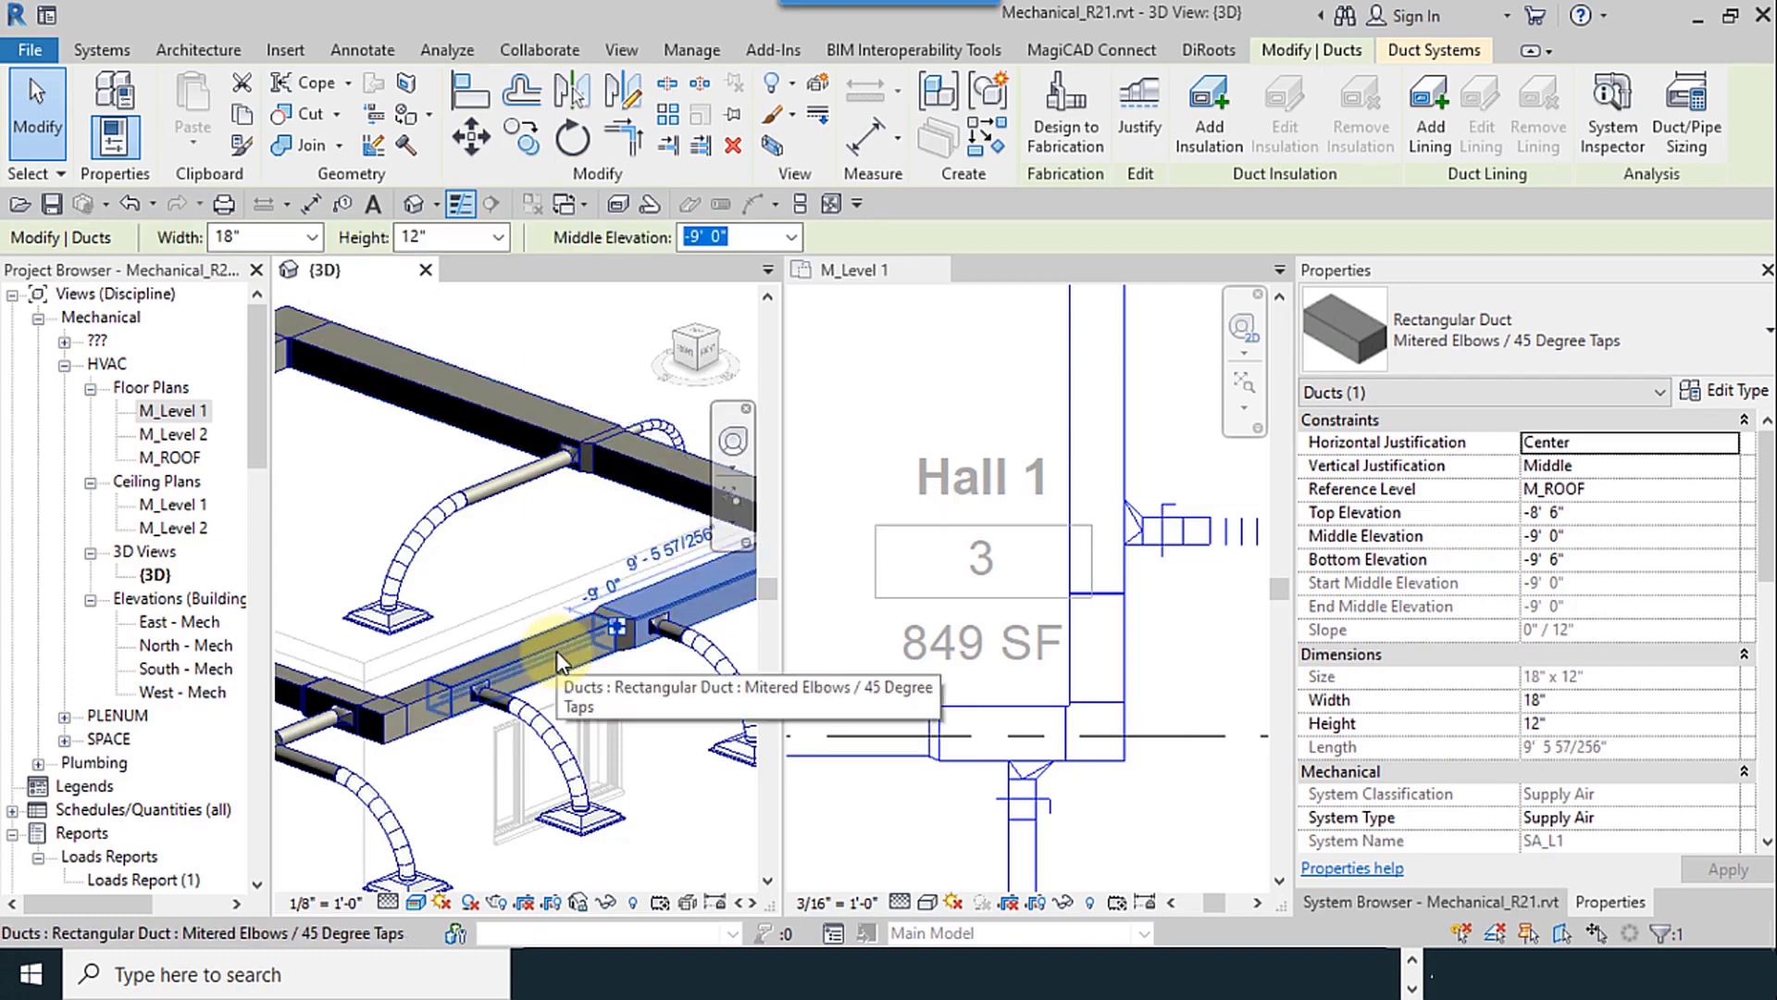
pyautogui.scroll(-4, 565, 644)
pyautogui.moveTo(571, 639); pyautogui.dragTo(657, 637, button='middle')
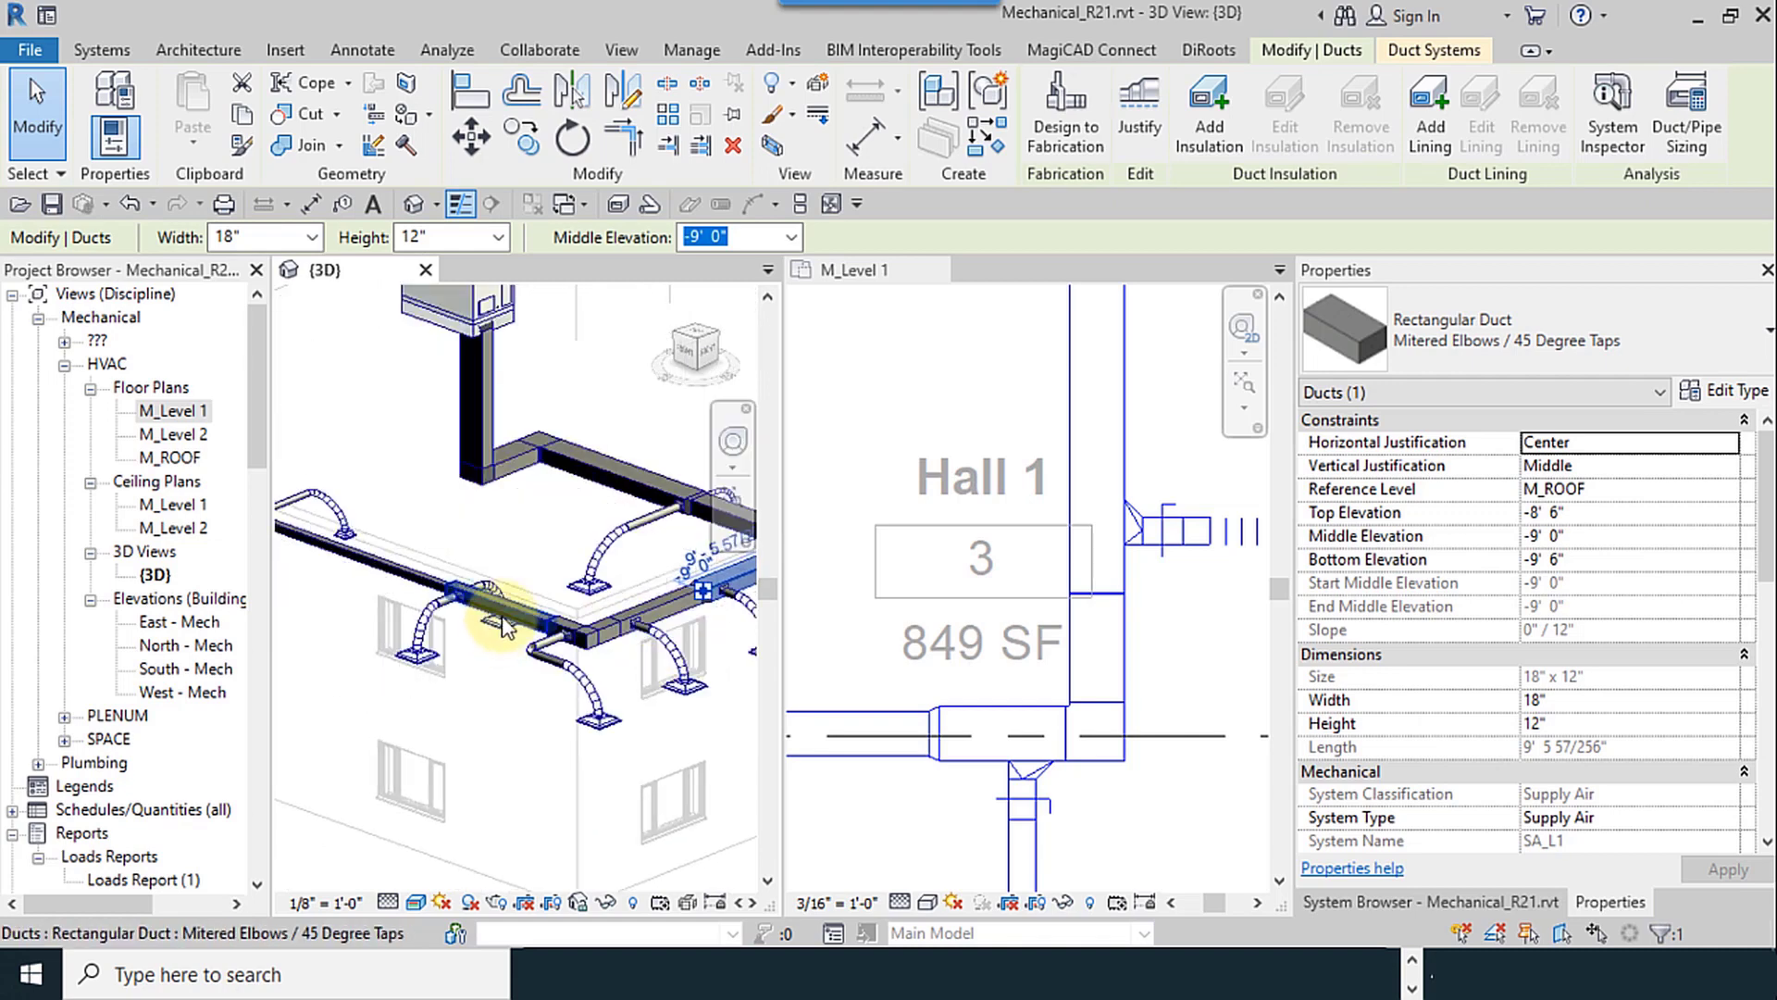
pyautogui.click(387, 578)
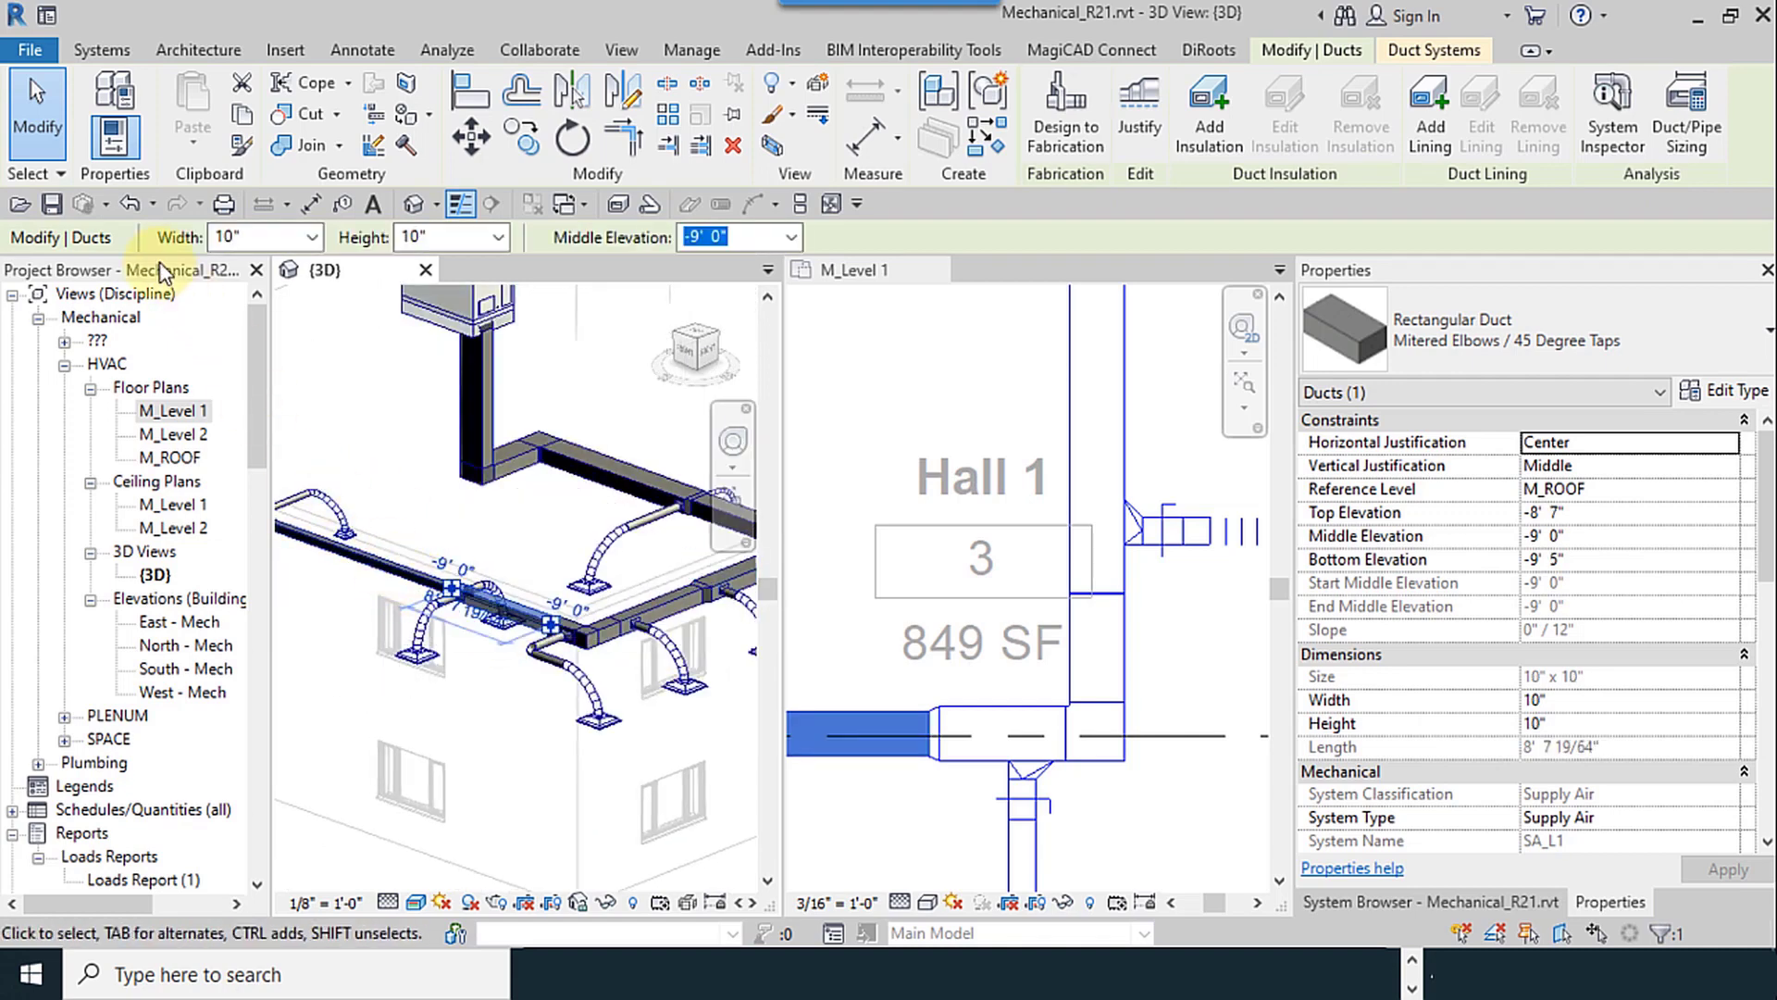
# Step: Undo the last sizing of the supply duct network and clear the duct selection
pyautogui.click(135, 212)
pyautogui.scroll(-2, 639, 486)
pyautogui.moveTo(592, 485); pyautogui.dragTo(596, 618, button='middle')
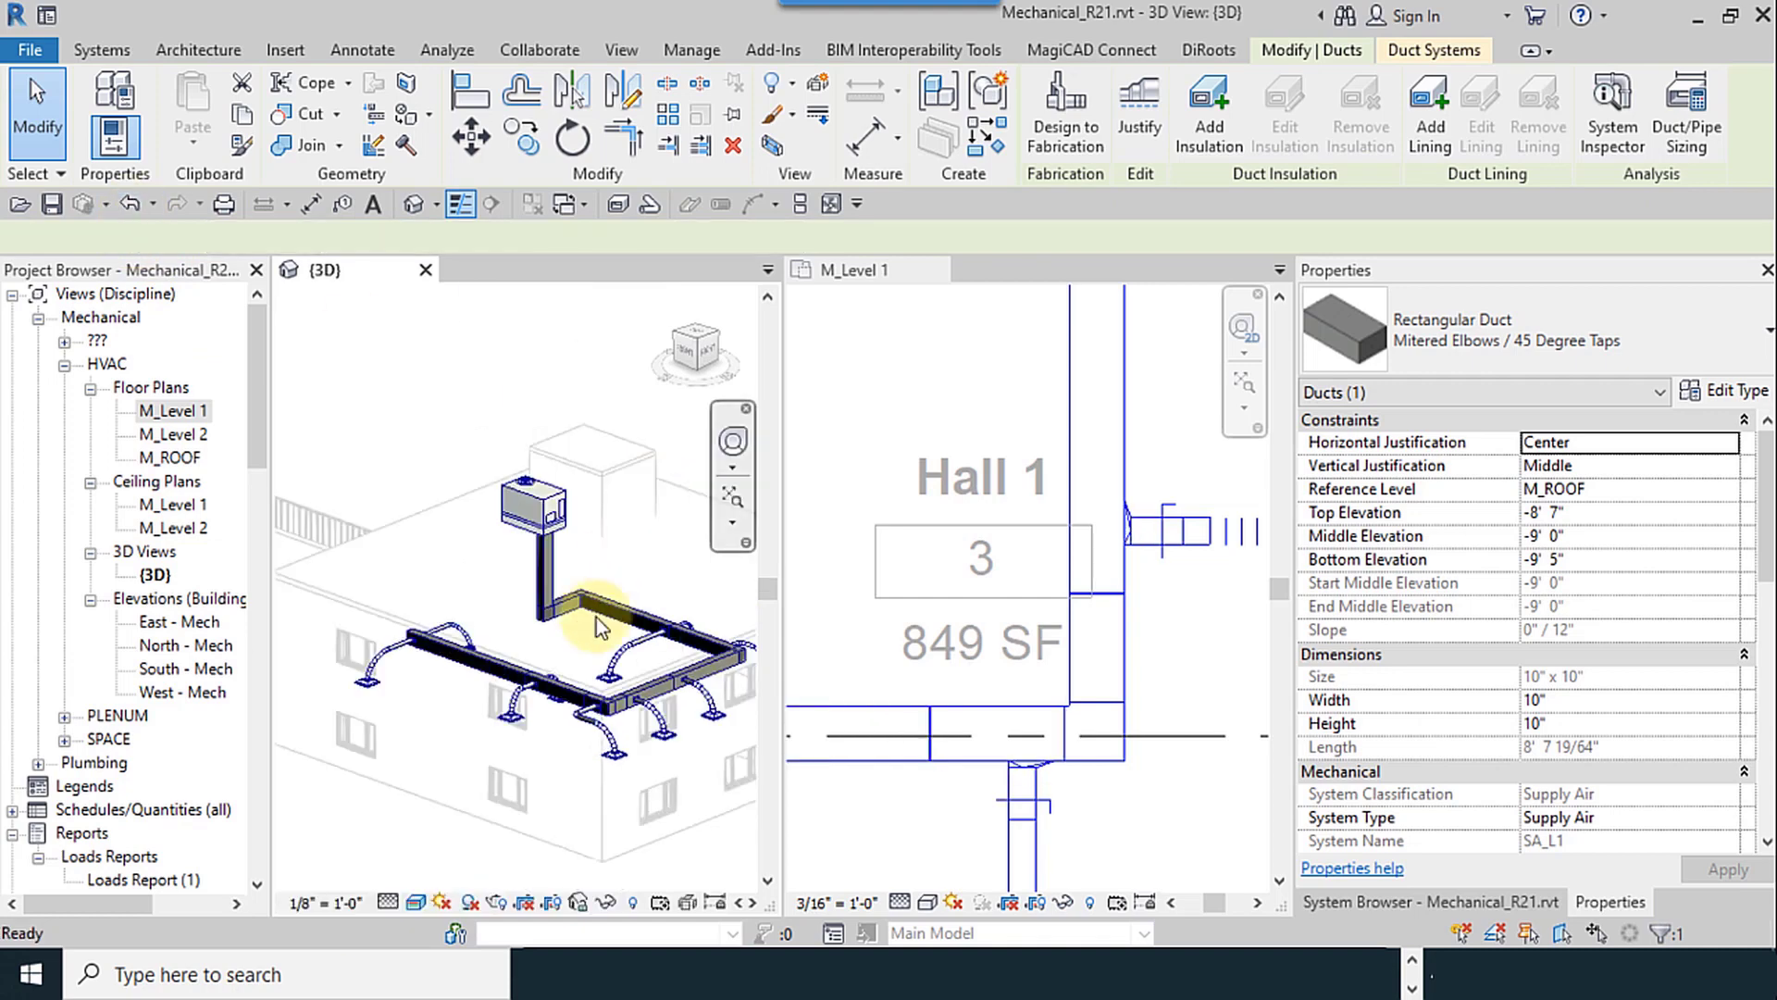
pyautogui.press('Escape')
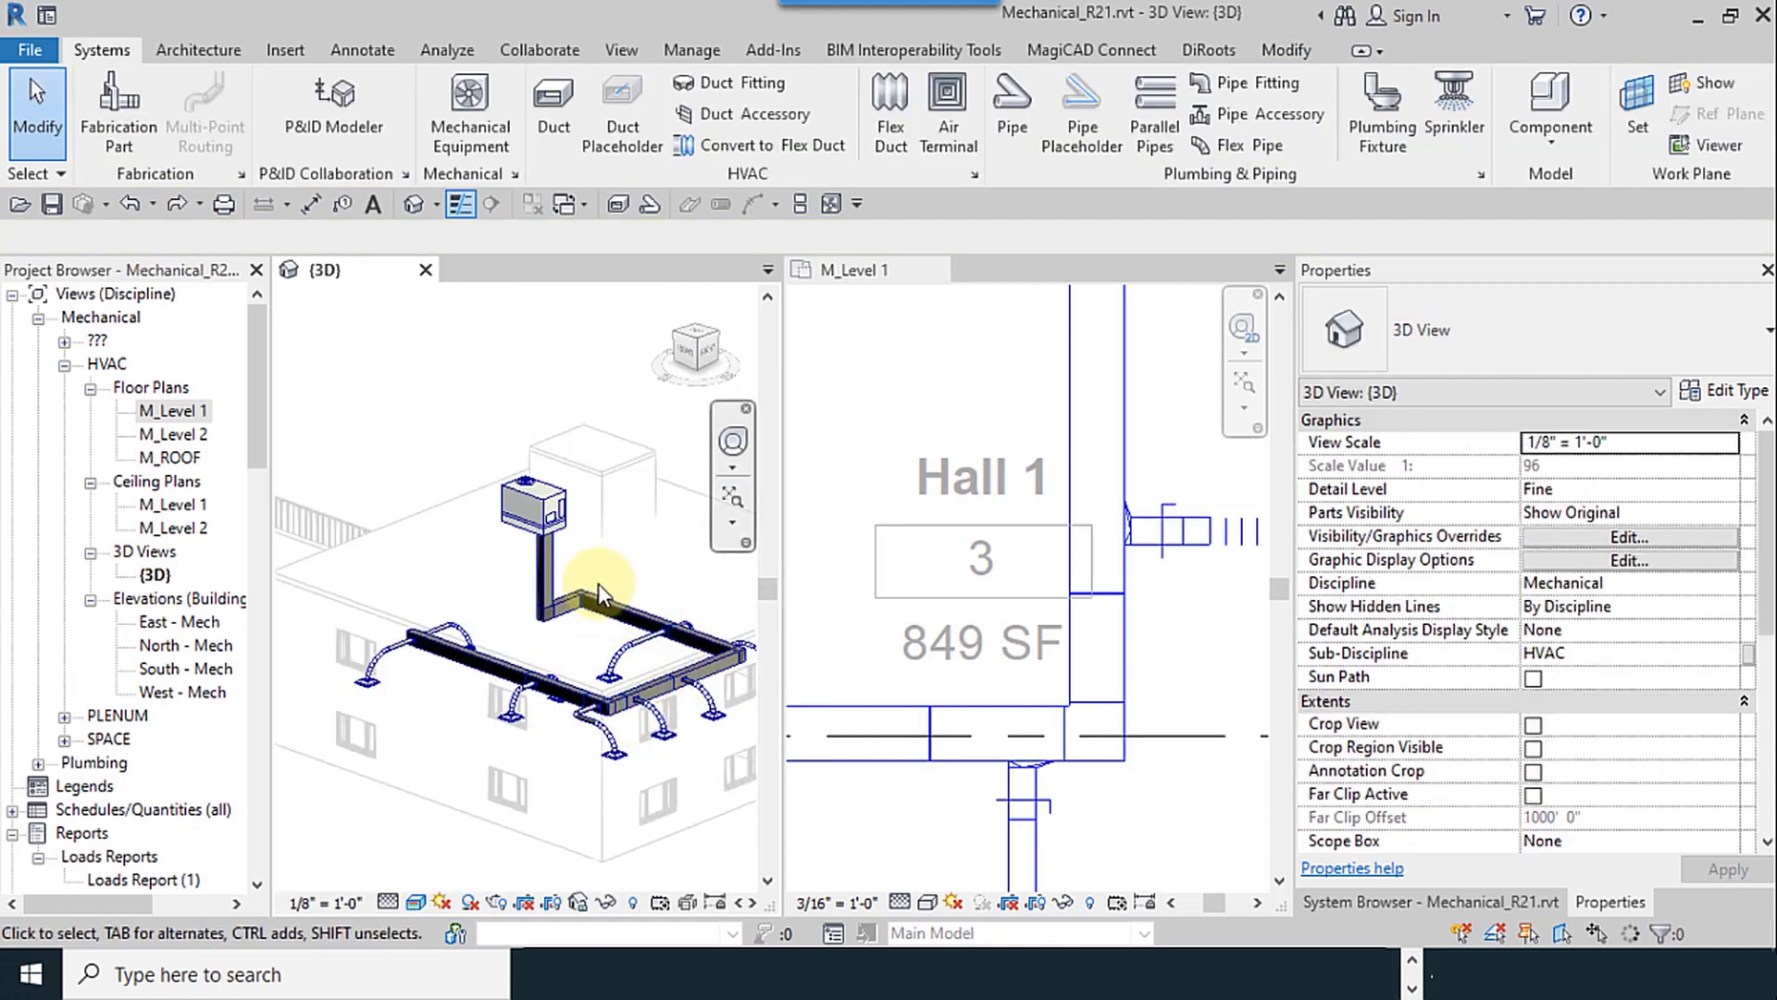
# Step: Select the whole supply duct network in the 3D view again, including the rooftop unit
pyautogui.press('Tab')
pyautogui.click(546, 574)
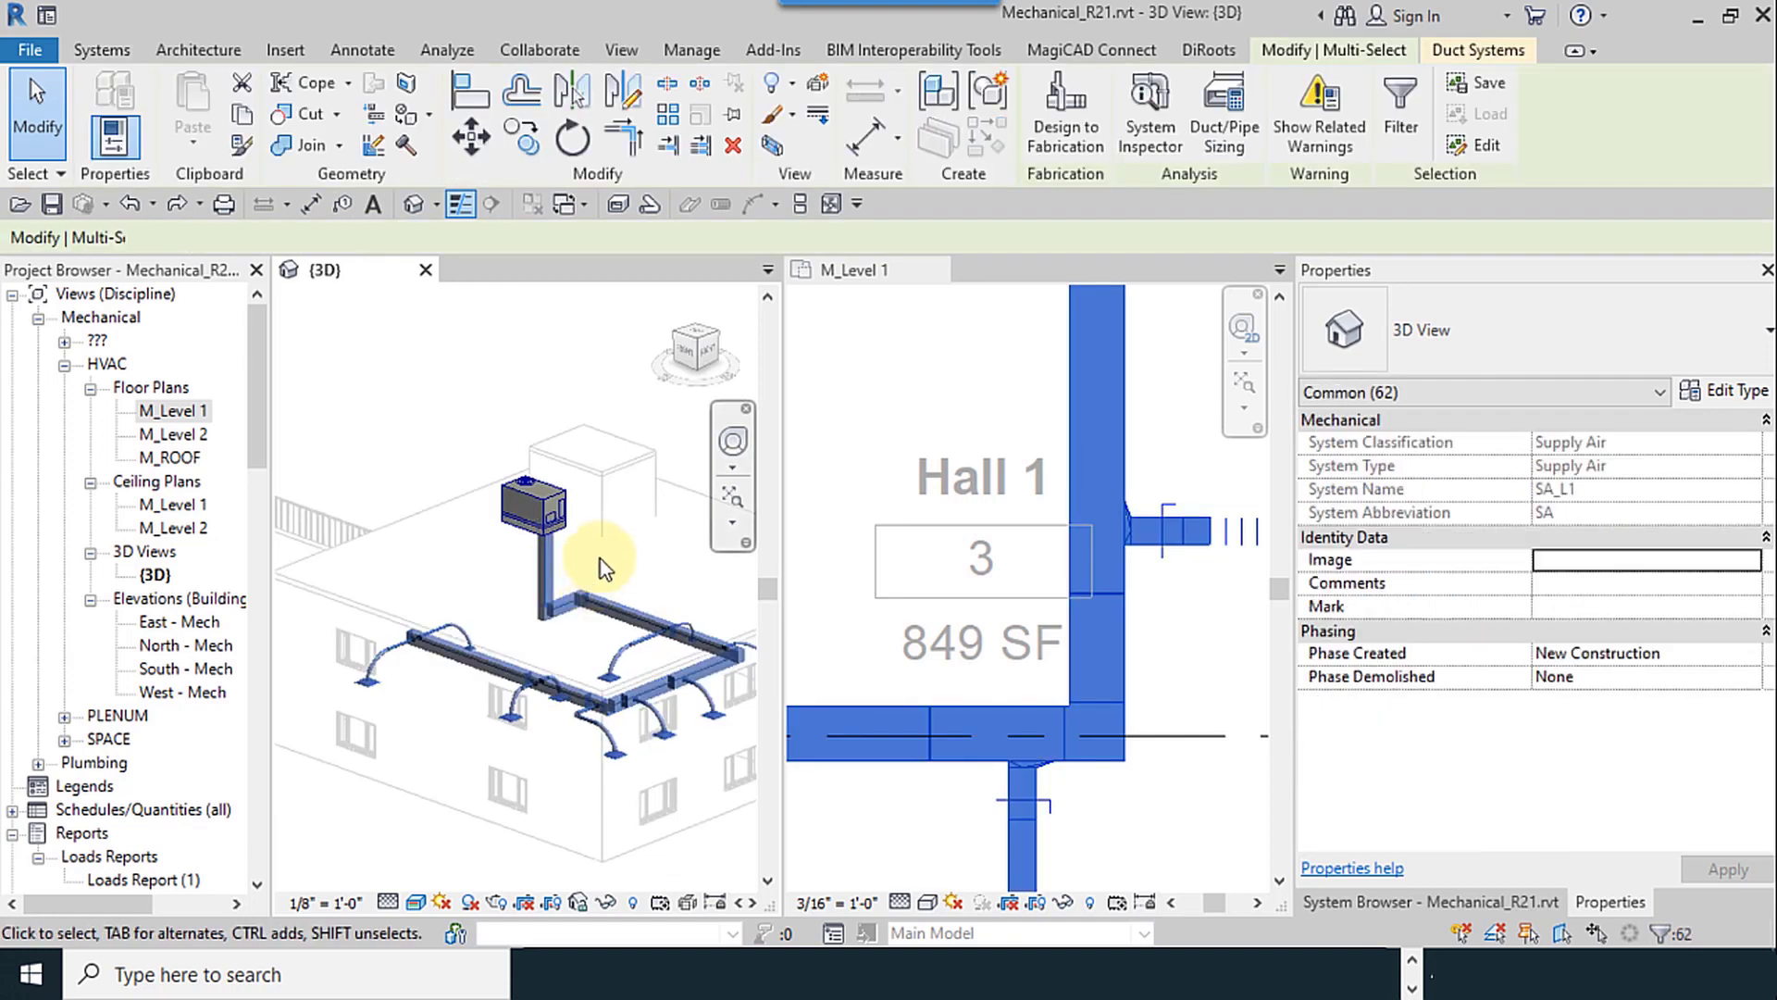
pyautogui.press('Escape')
pyautogui.press('Tab')
pyautogui.press('Tab')
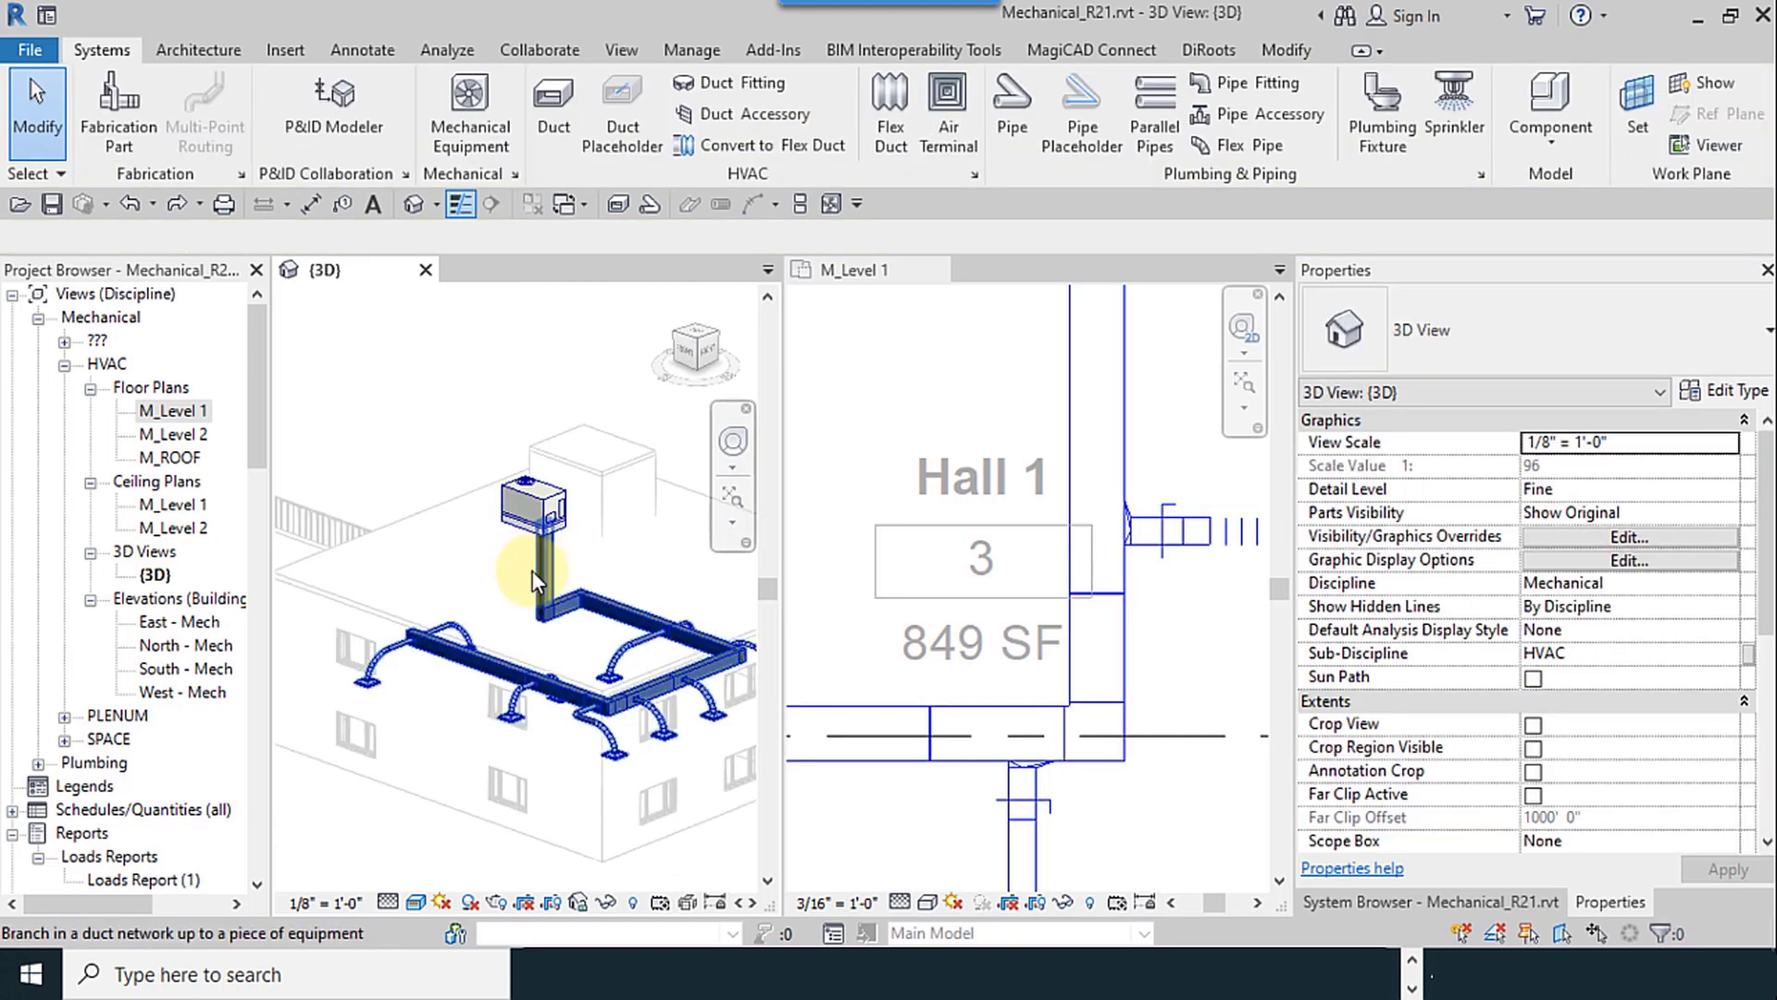
pyautogui.click(860, 555)
# Step: Size the selected duct network with the height restricted to 10", keeping the 1000 FPM velocity method and the 28" width limit
pyautogui.click(1224, 111)
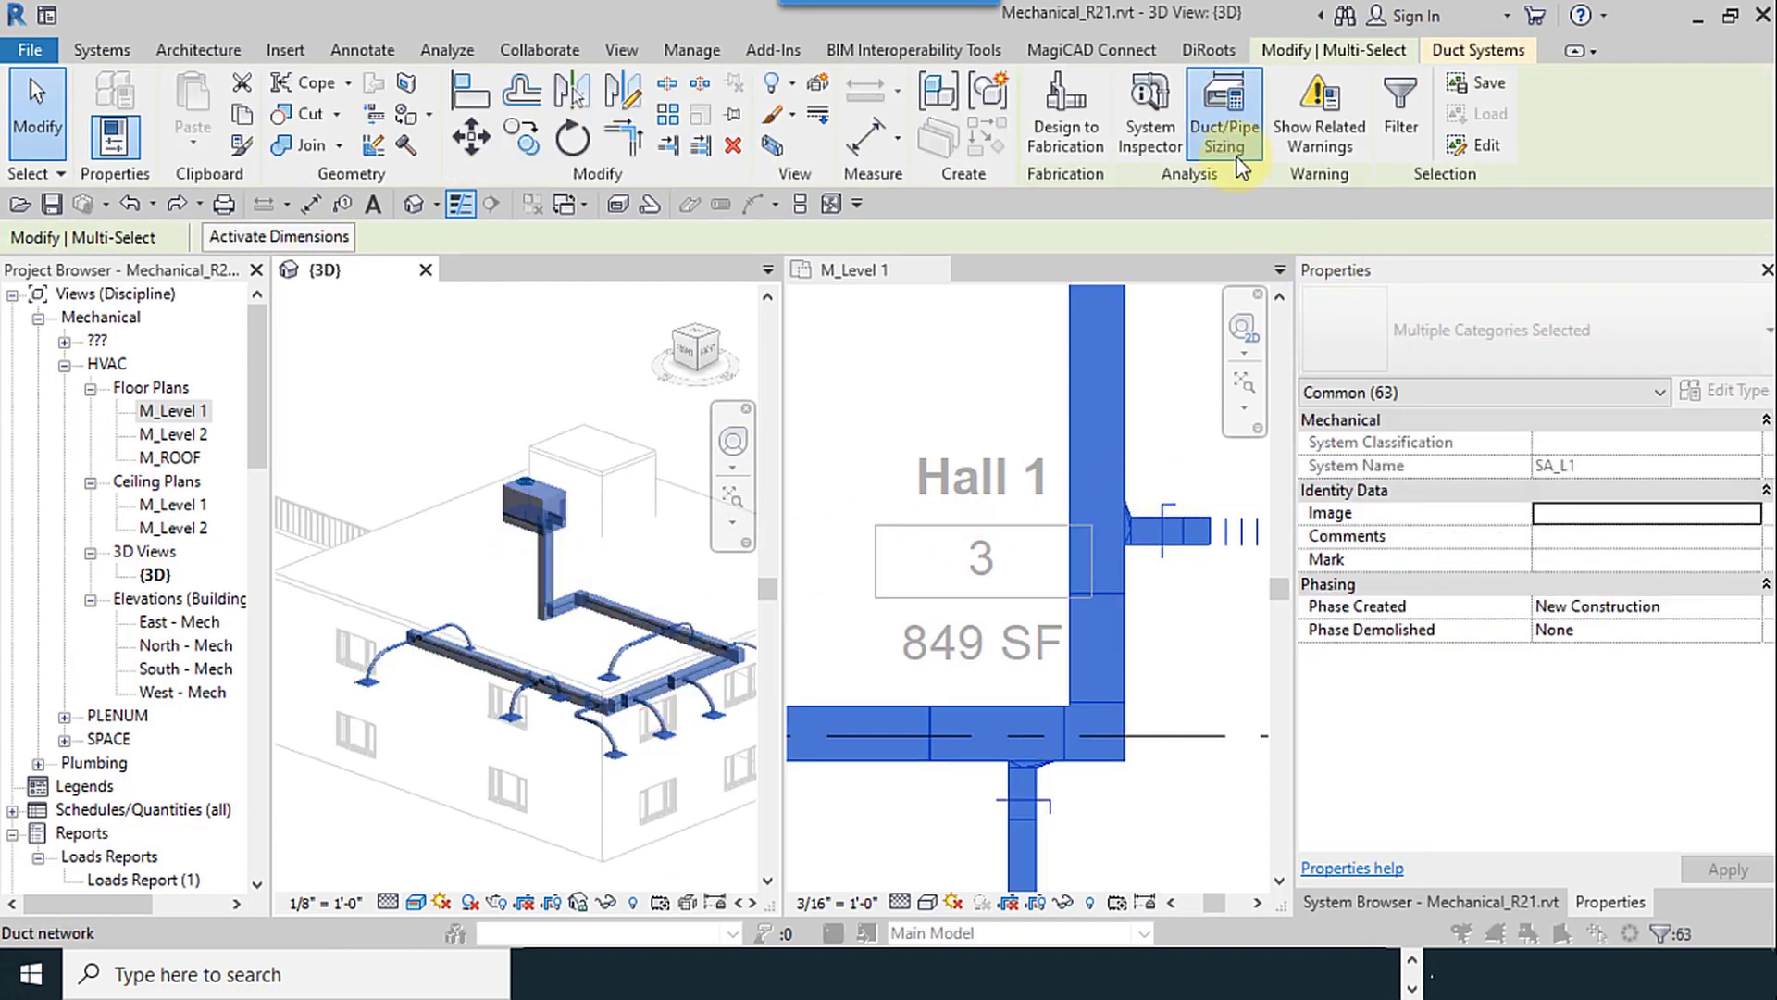
pyautogui.click(1504, 522)
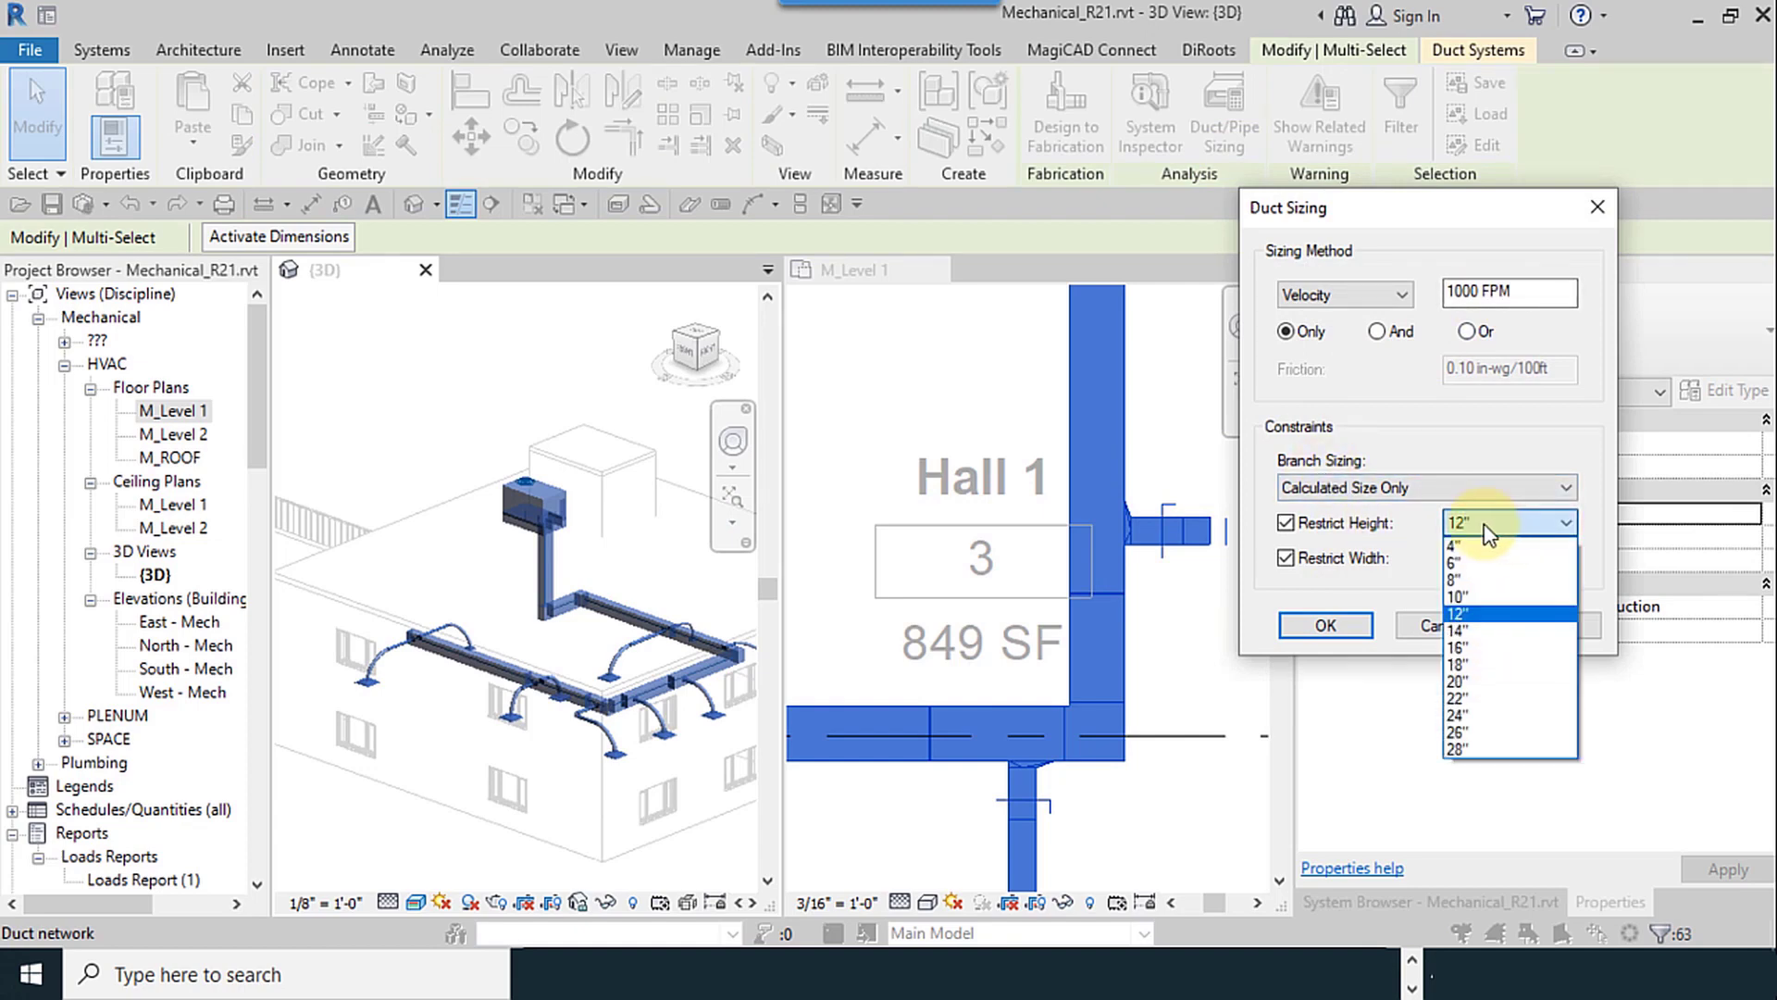
pyautogui.click(1492, 596)
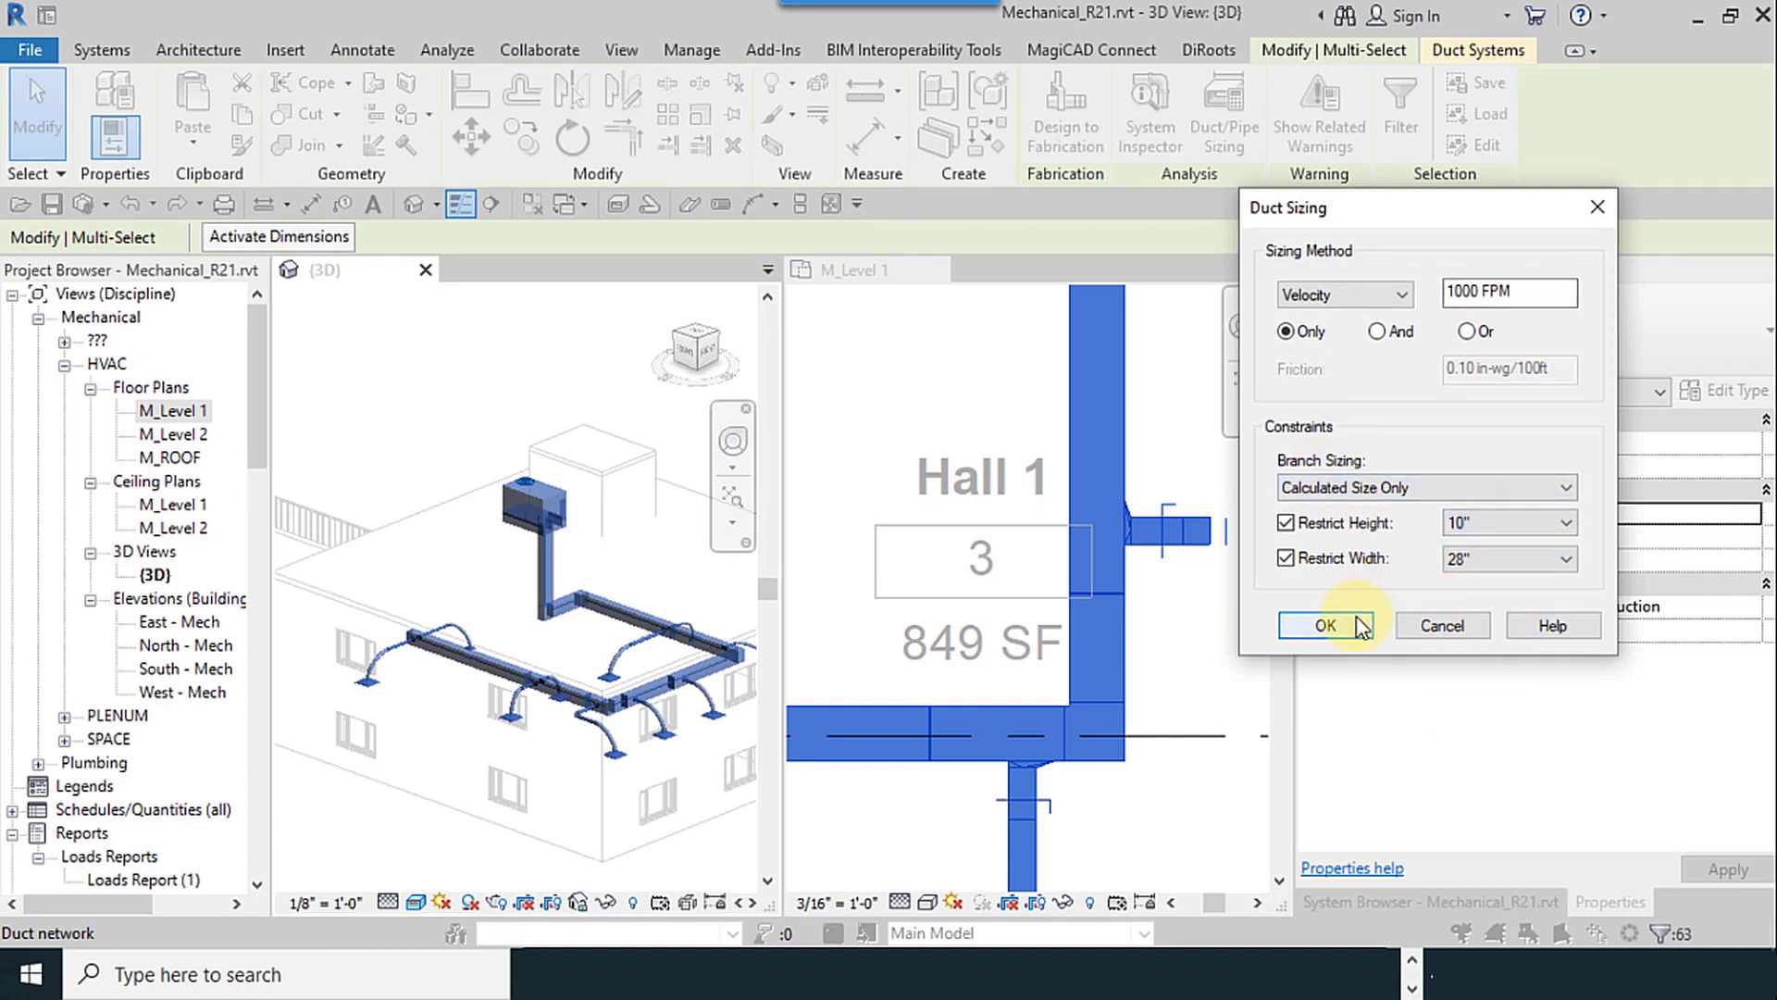
pyautogui.click(1471, 522)
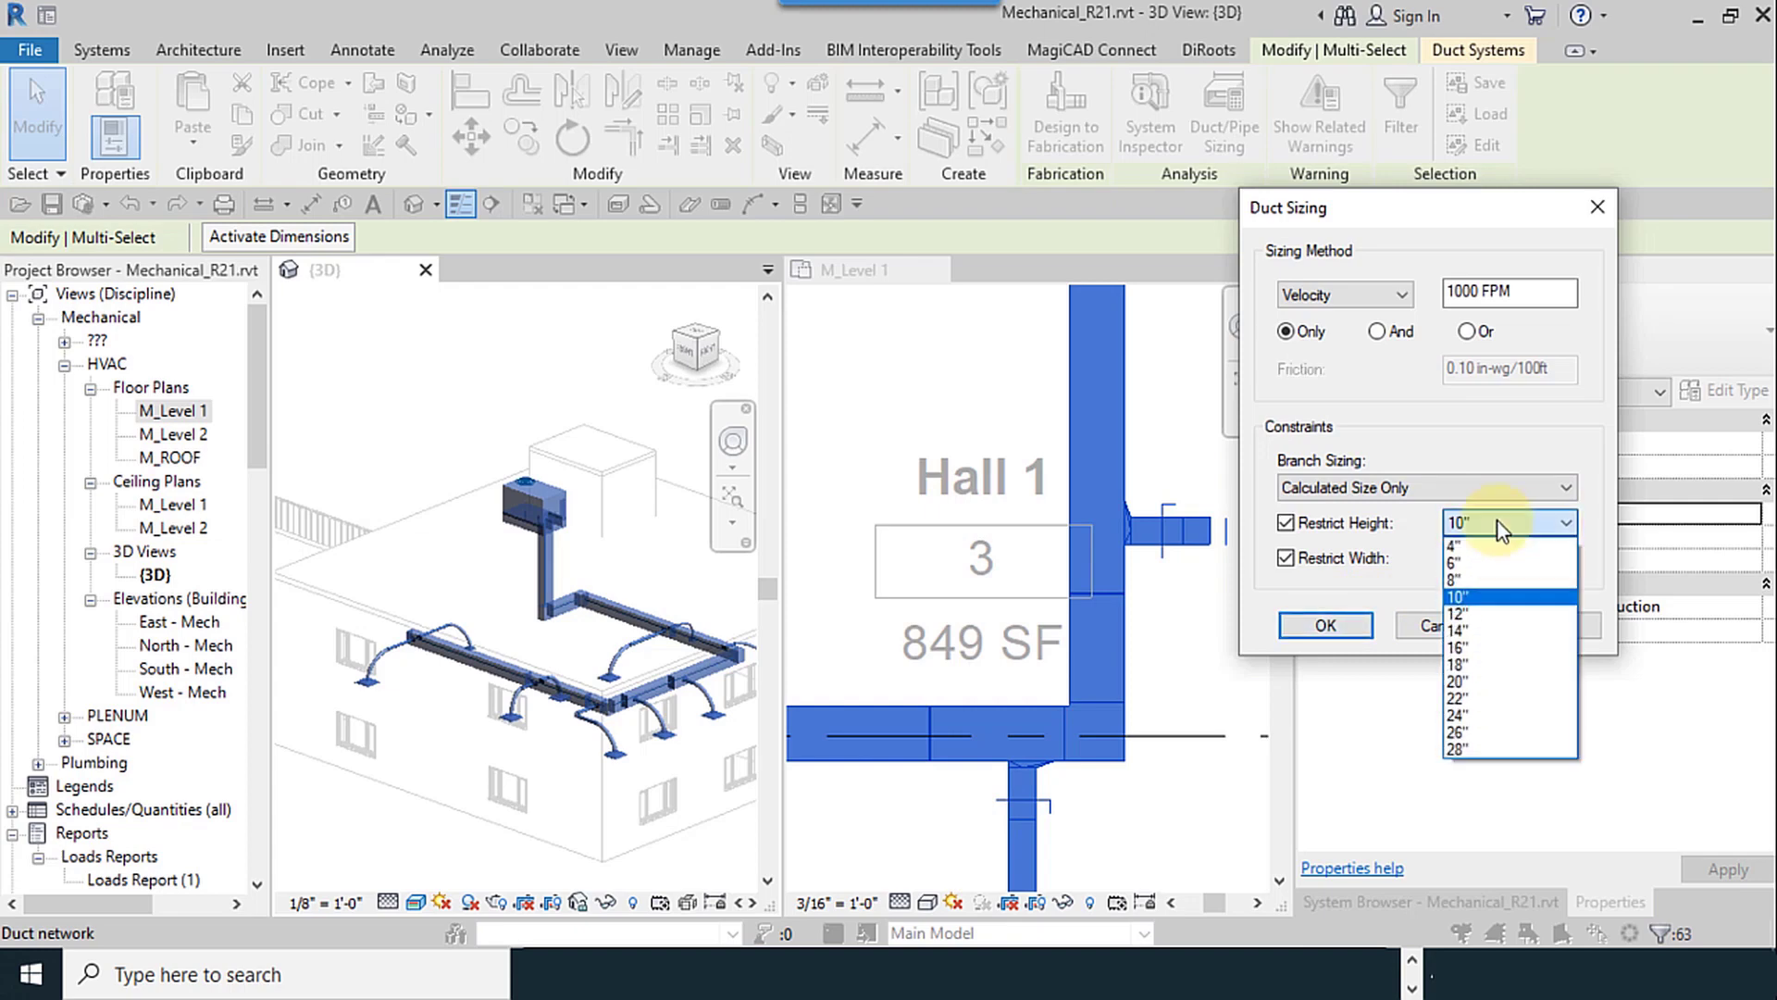
pyautogui.click(1465, 597)
pyautogui.click(1327, 625)
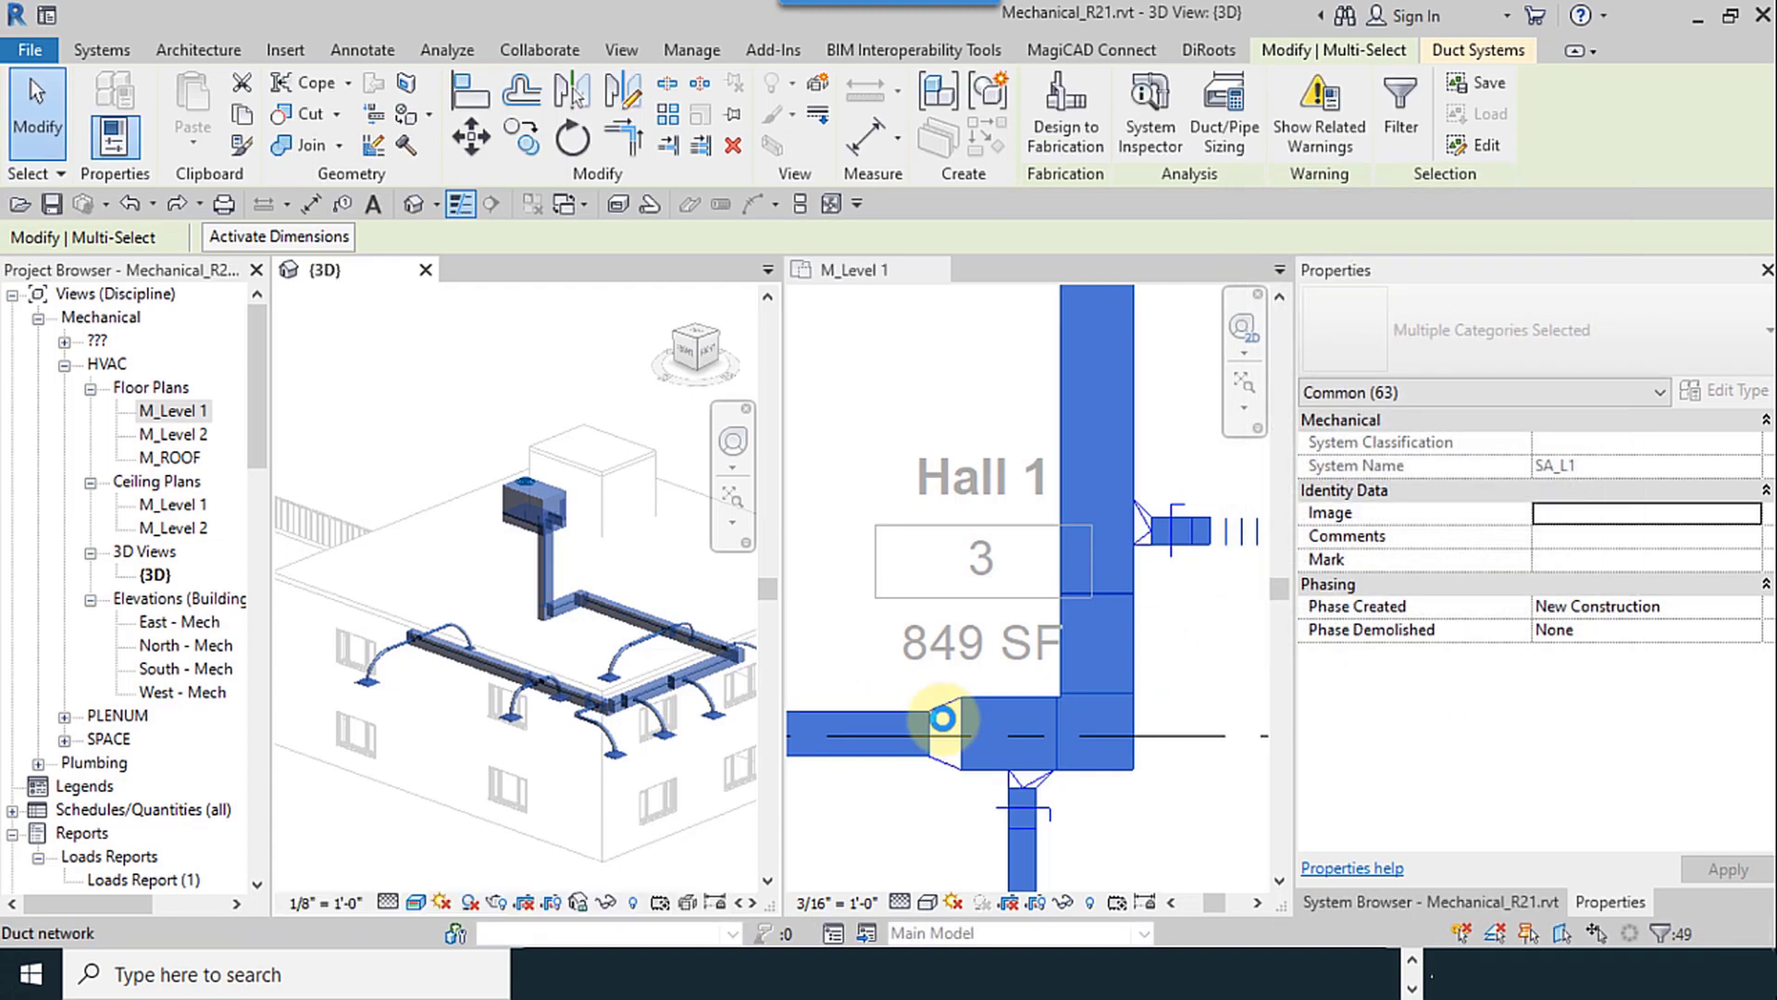
# Step: Examine the resized network in the 3D view and check the size of the main duct after the riser's elbows
pyautogui.scroll(5, 592, 611)
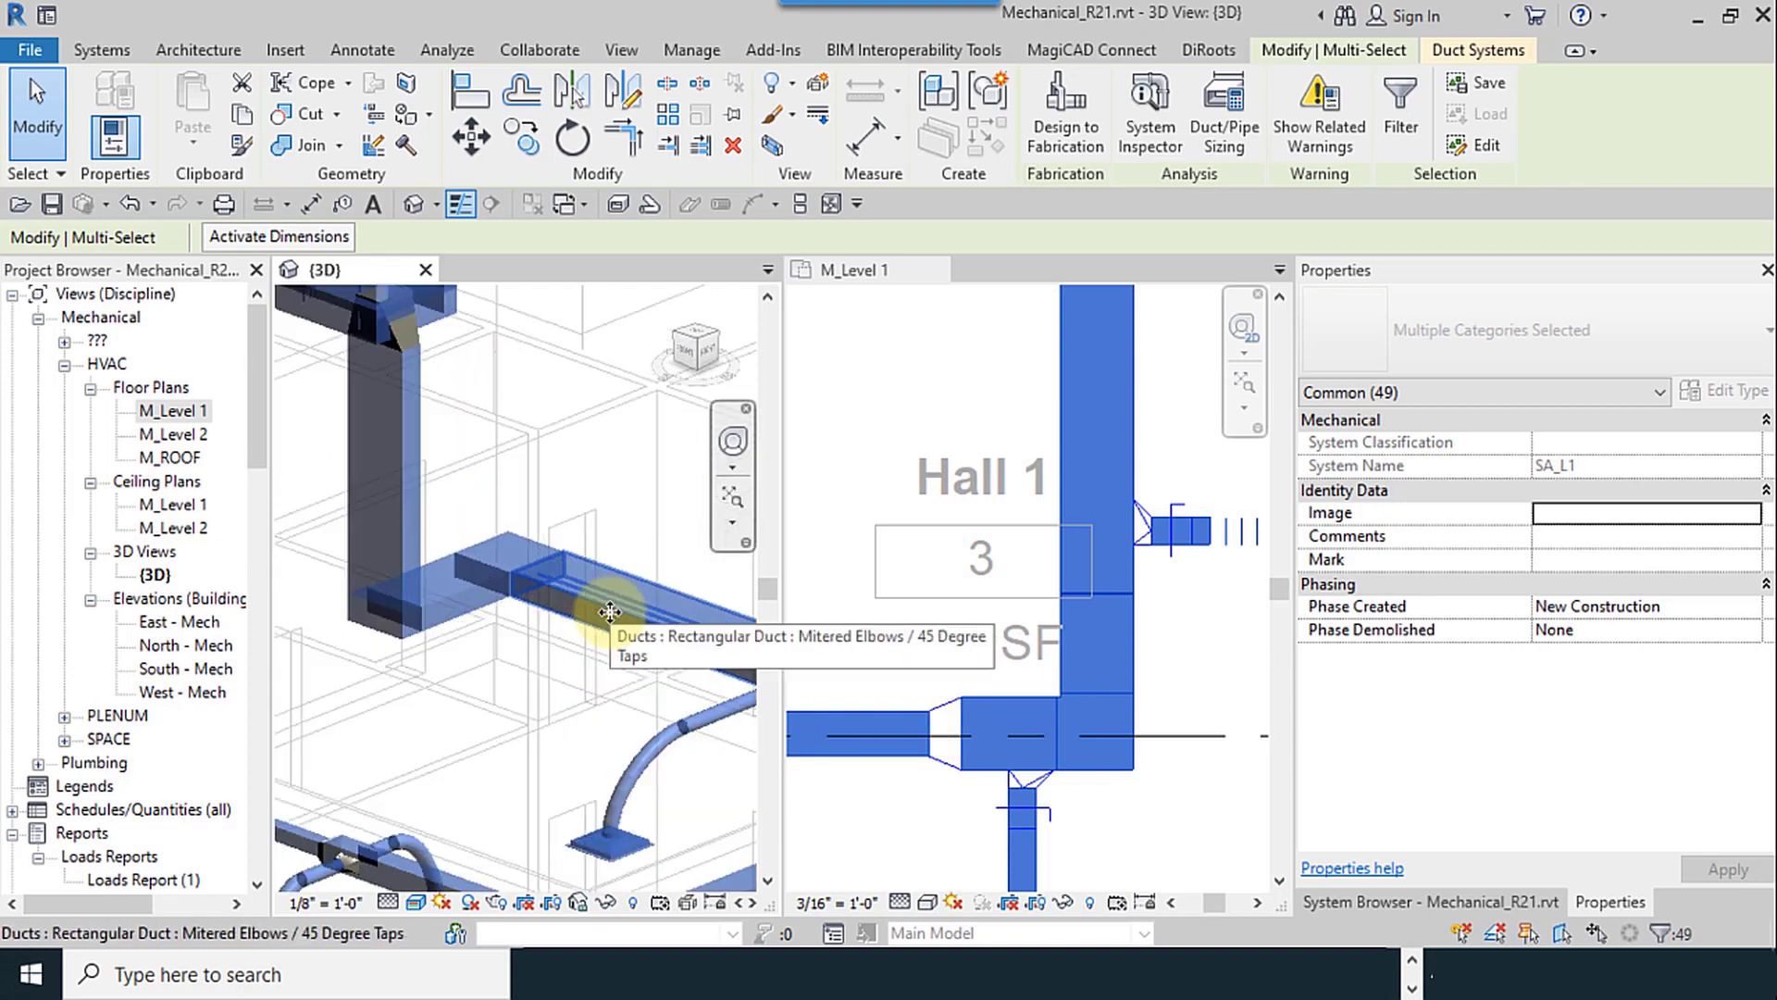
pyautogui.scroll(-4, 470, 607)
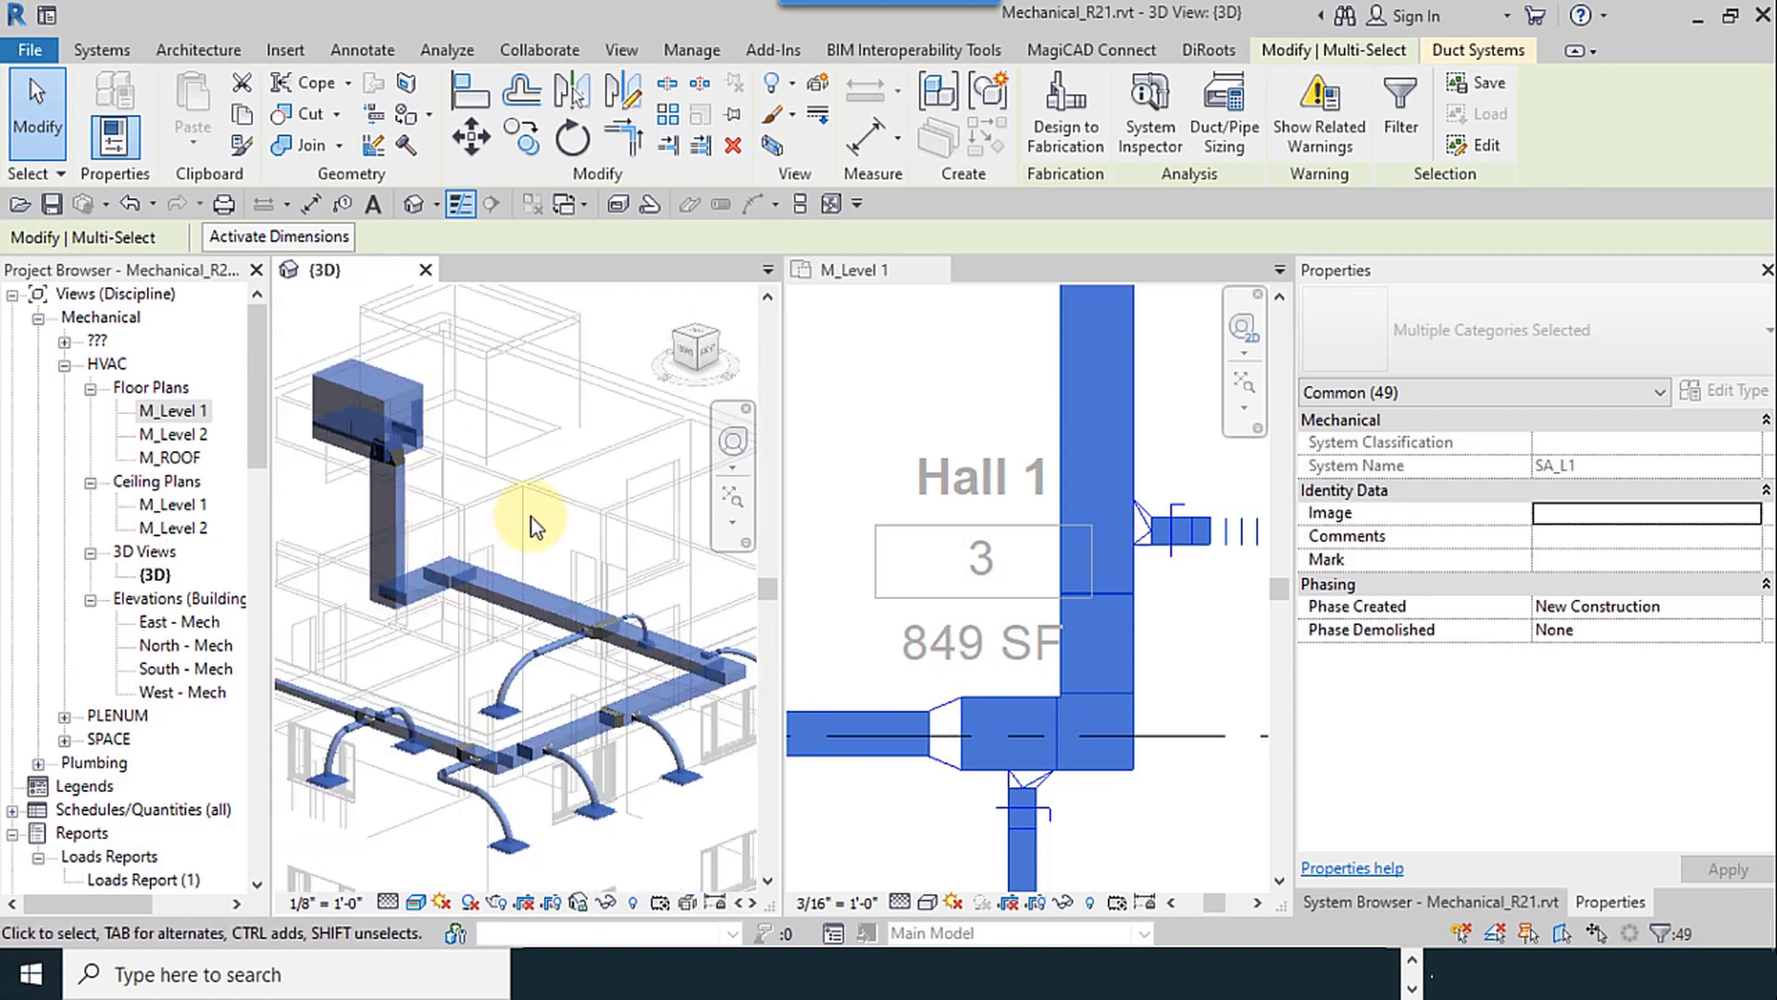
pyautogui.click(532, 520)
pyautogui.click(472, 572)
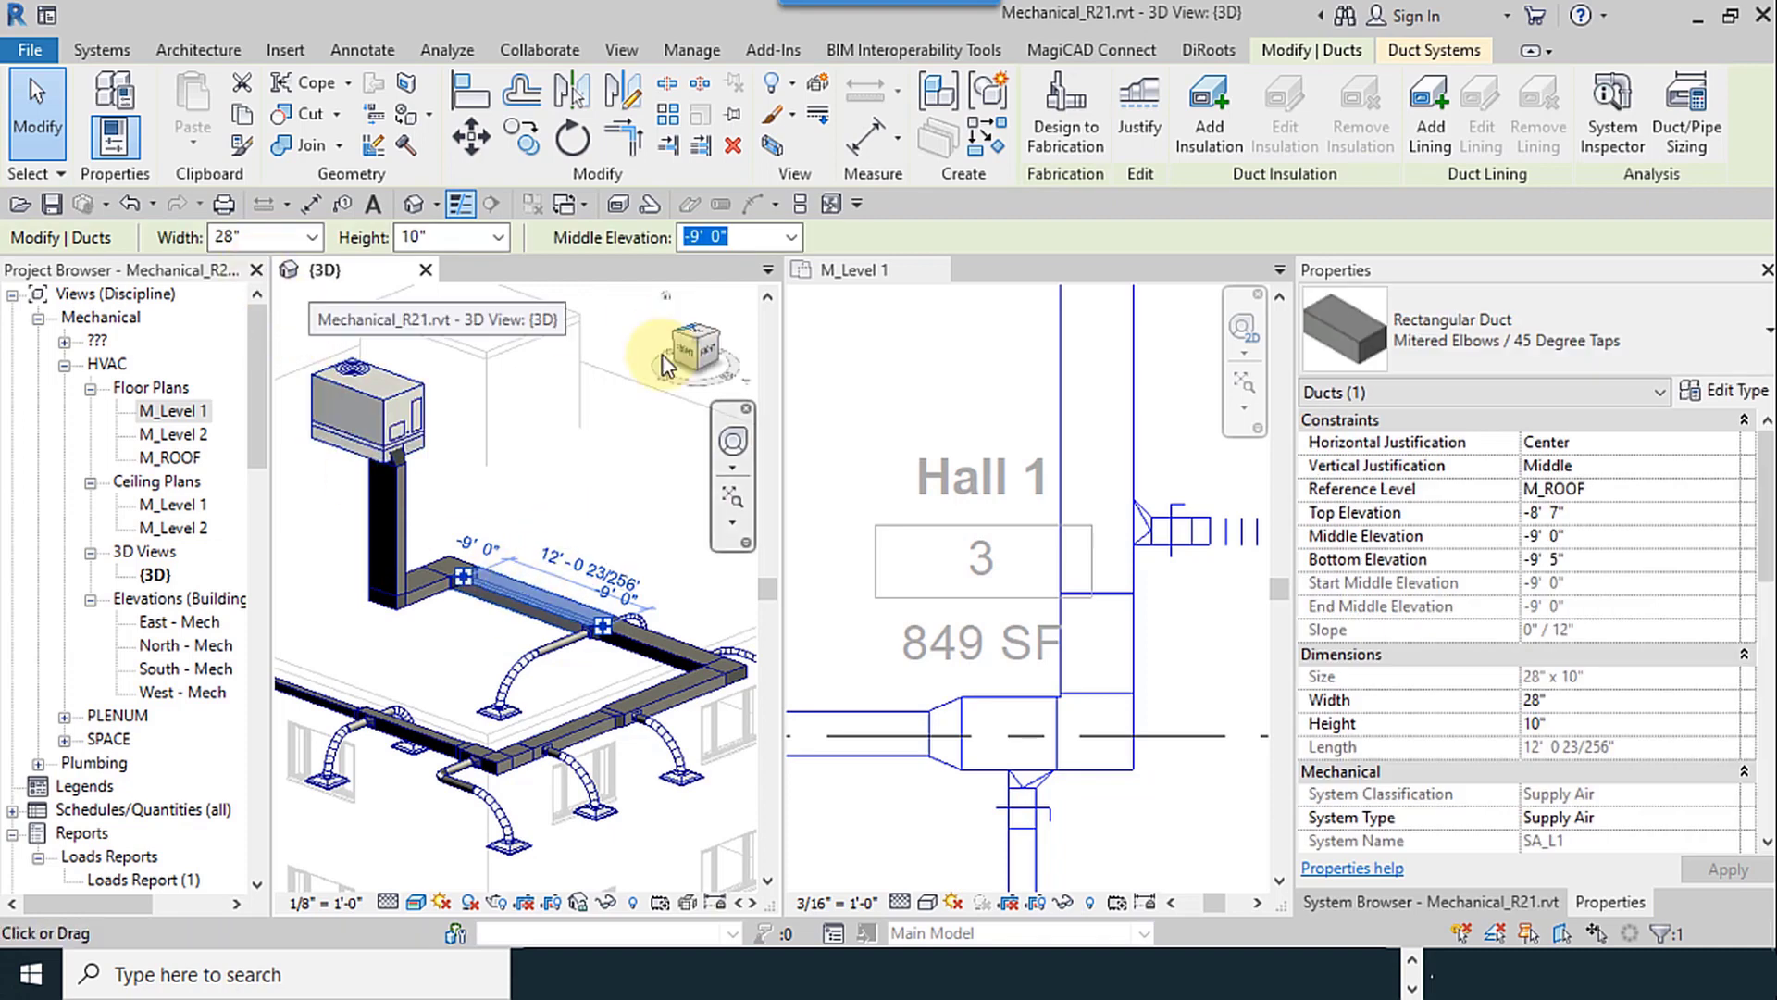
pyautogui.scroll(-2, 624, 541)
pyautogui.scroll(3, 741, 678)
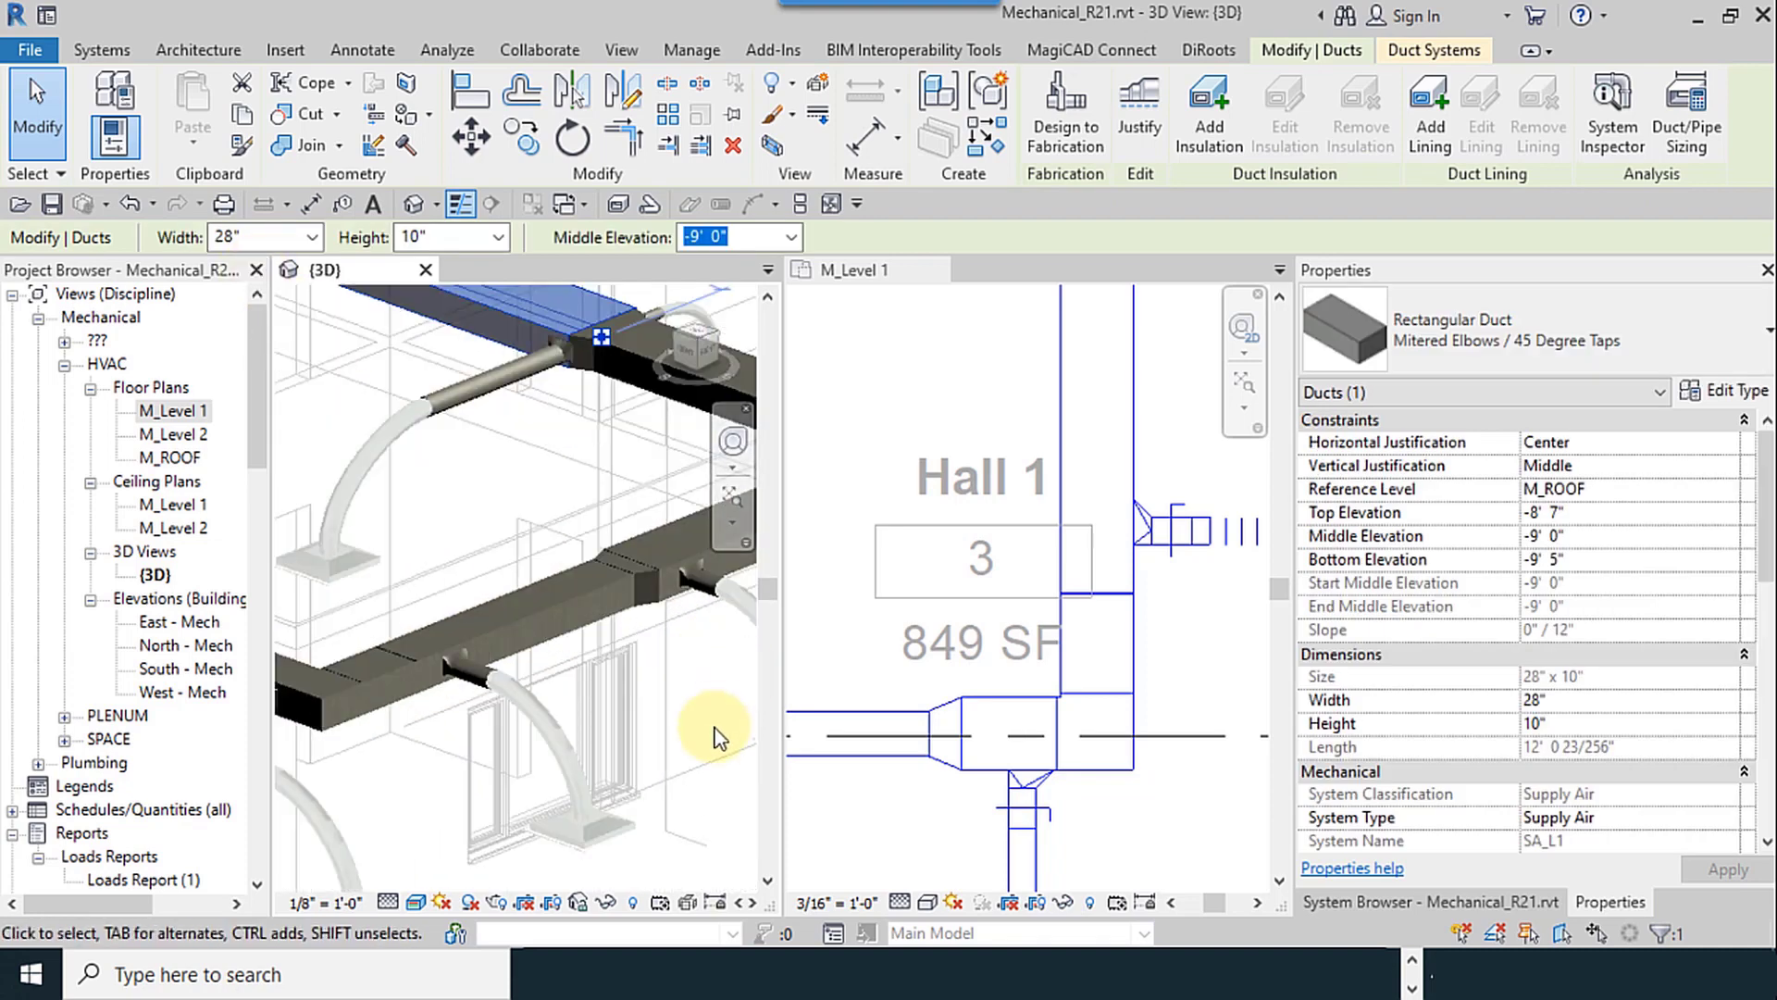
# Step: Examine the resized supply duct network in the 3D view and along the duct route in the Level 1 floor plan
pyautogui.moveTo(571, 701); pyautogui.dragTo(655, 694, button='middle')
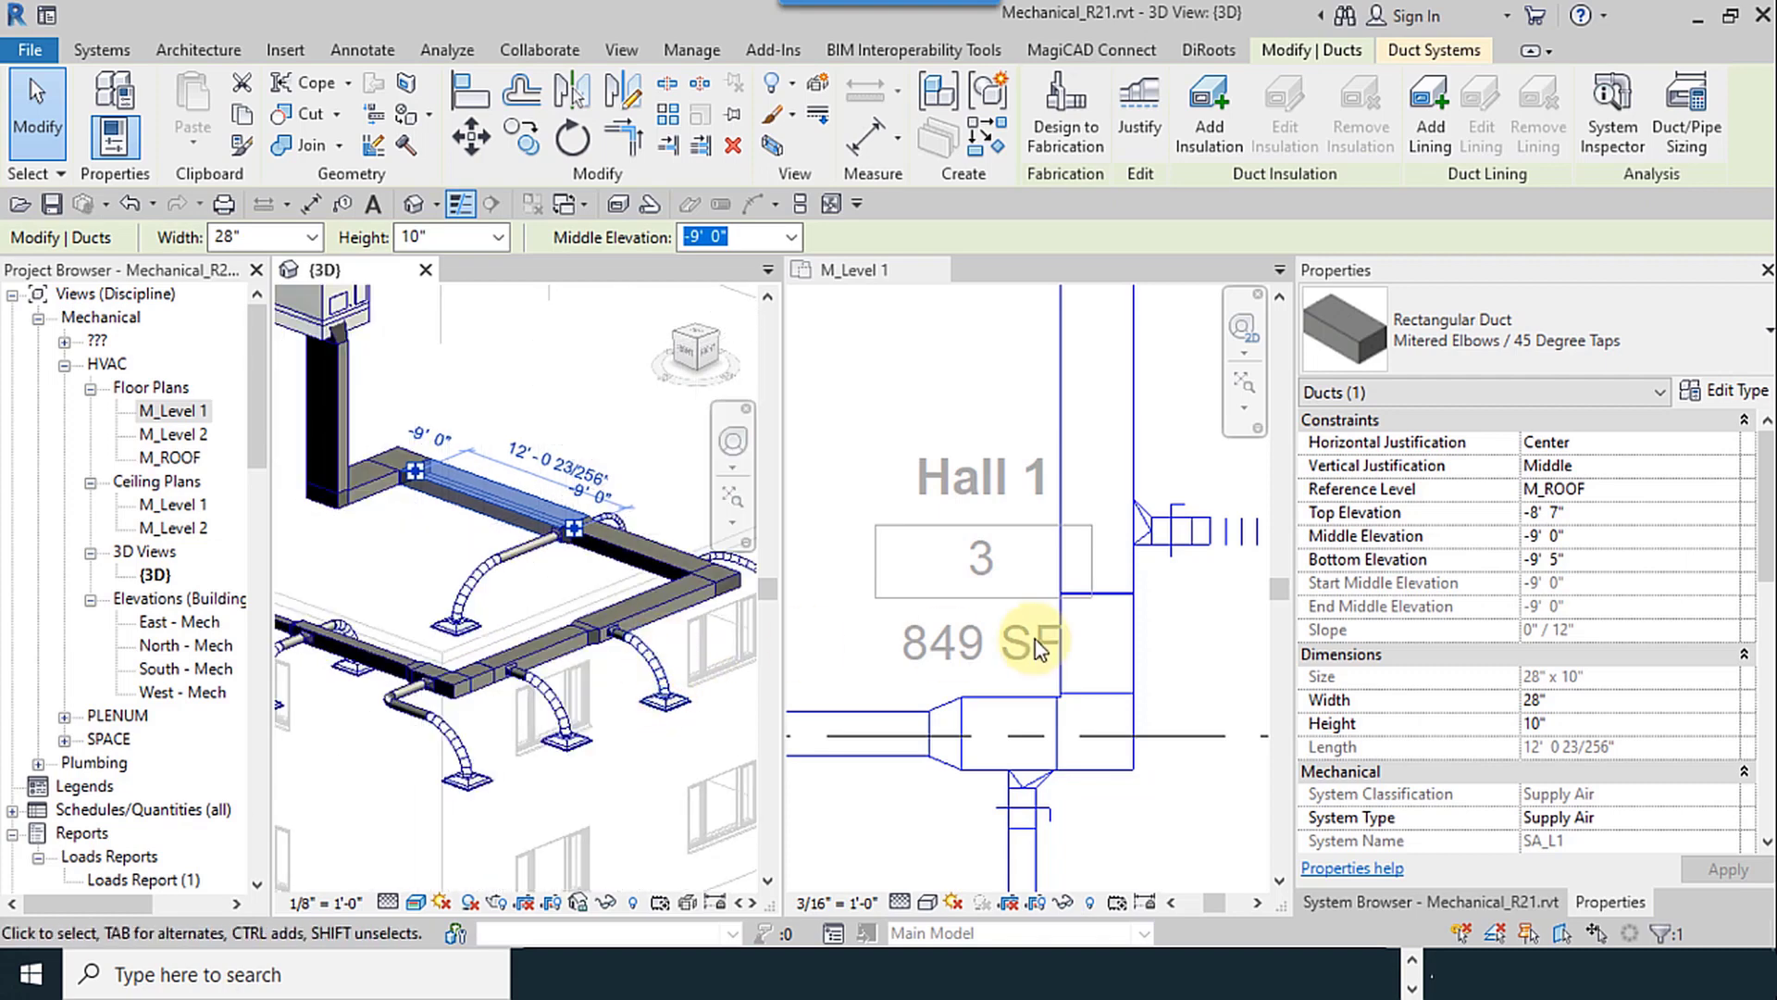
pyautogui.scroll(-2, 1035, 639)
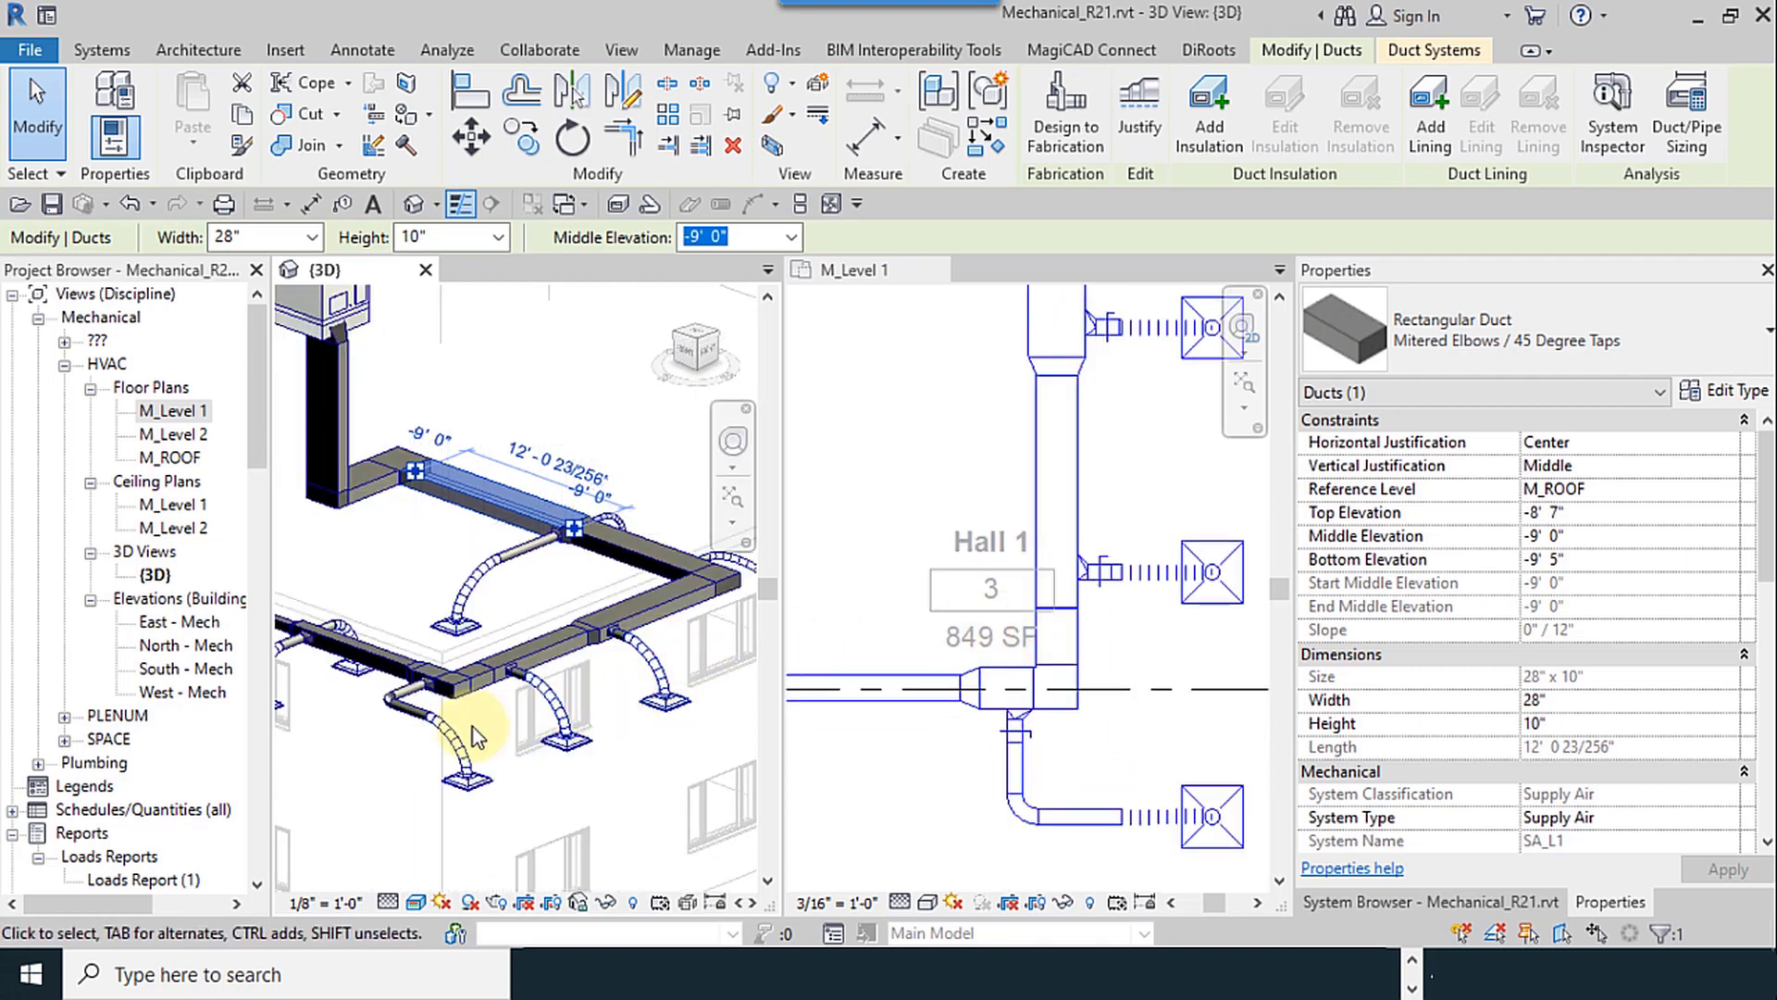
pyautogui.scroll(-3, 1194, 727)
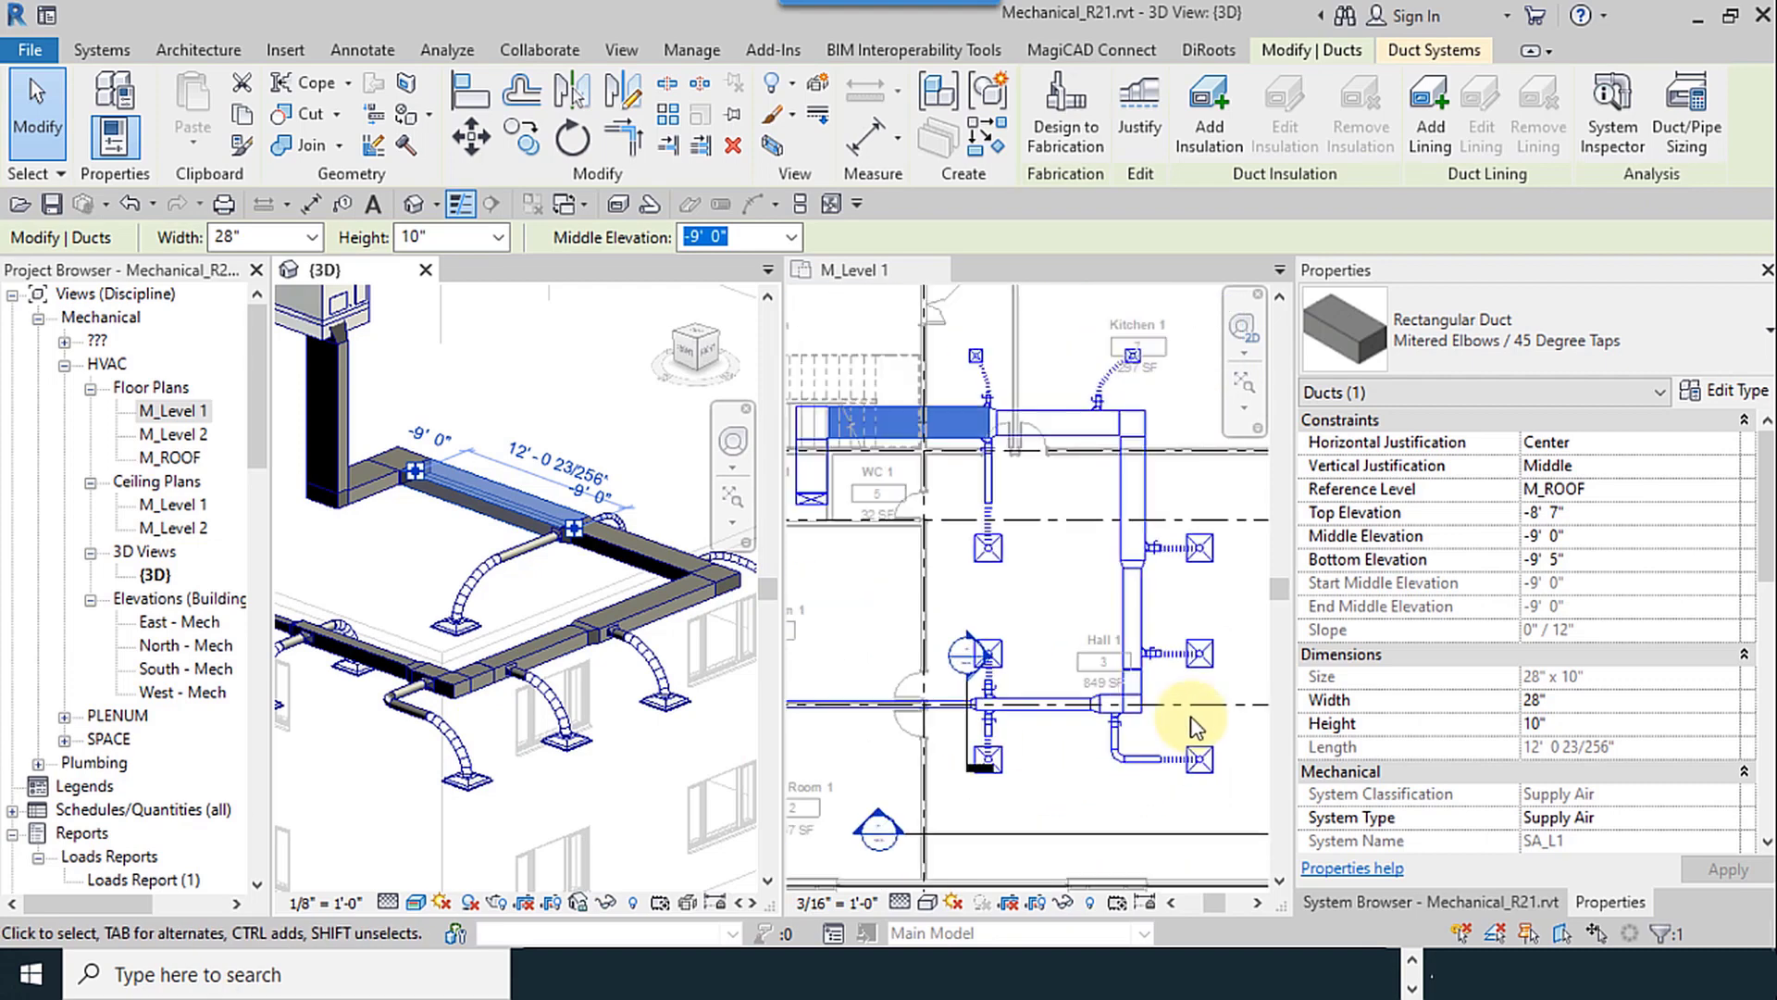
pyautogui.moveTo(1071, 756); pyautogui.dragTo(1133, 771, button='middle')
pyautogui.click(1131, 775)
pyautogui.scroll(-4, 1049, 676)
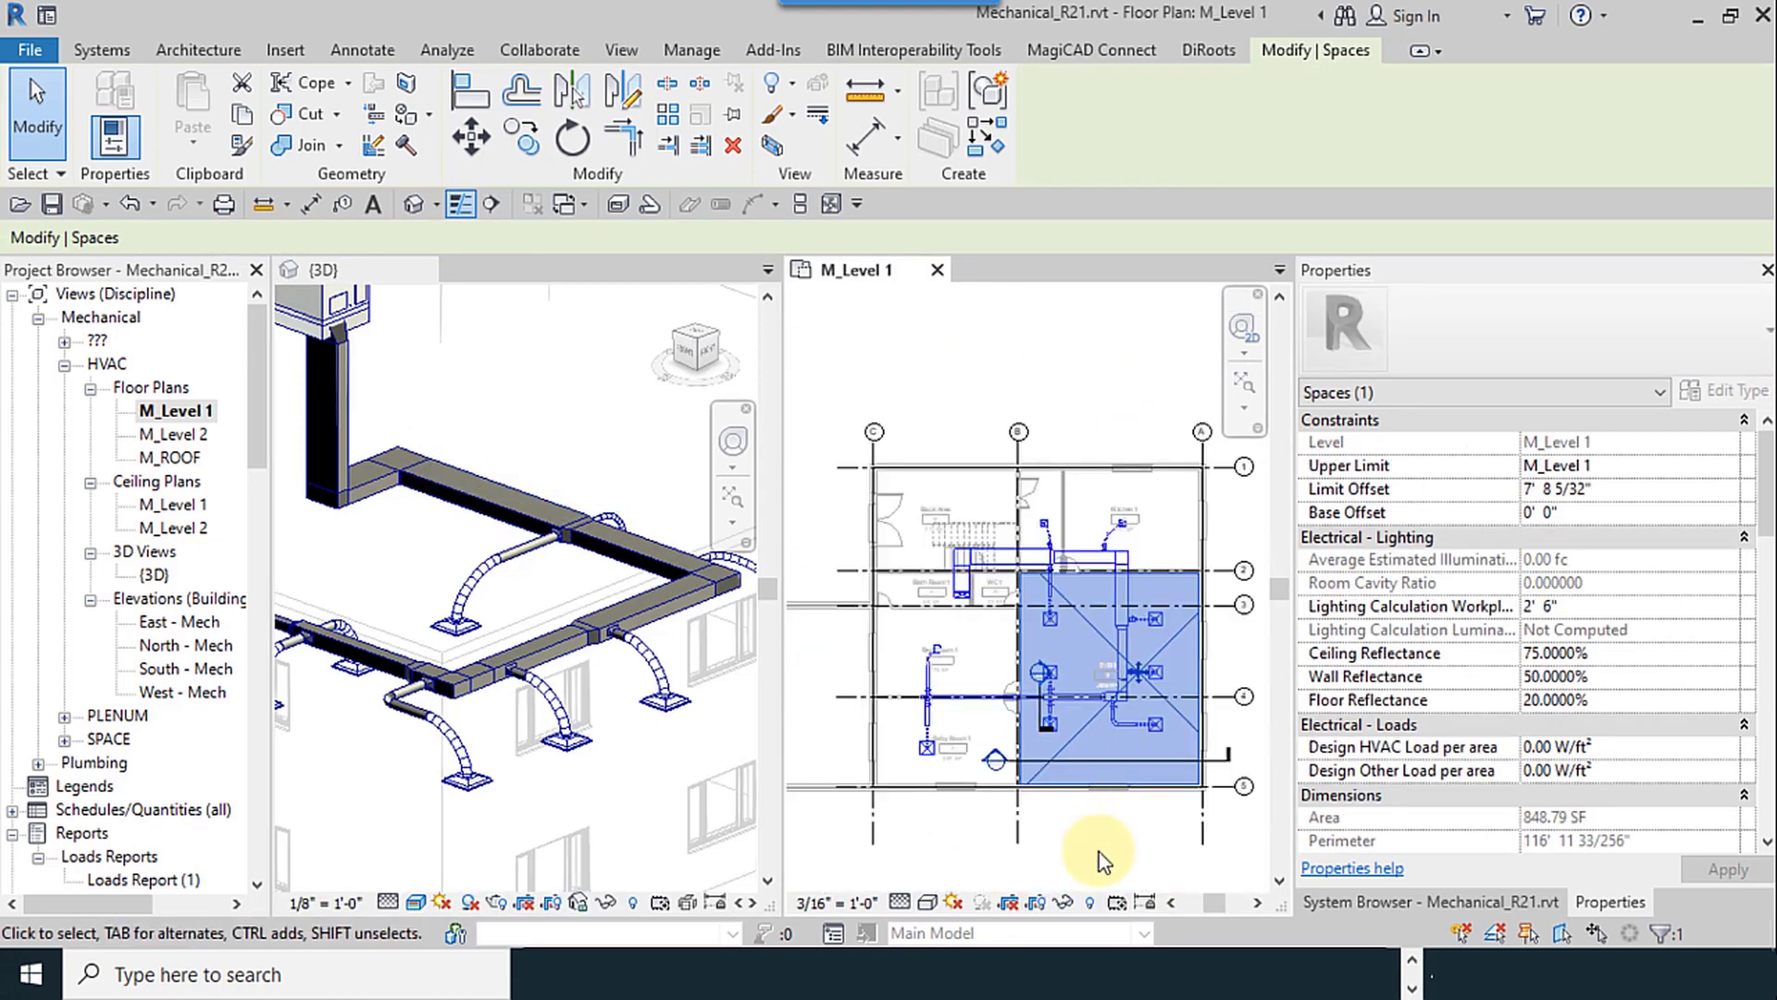
pyautogui.click(1101, 853)
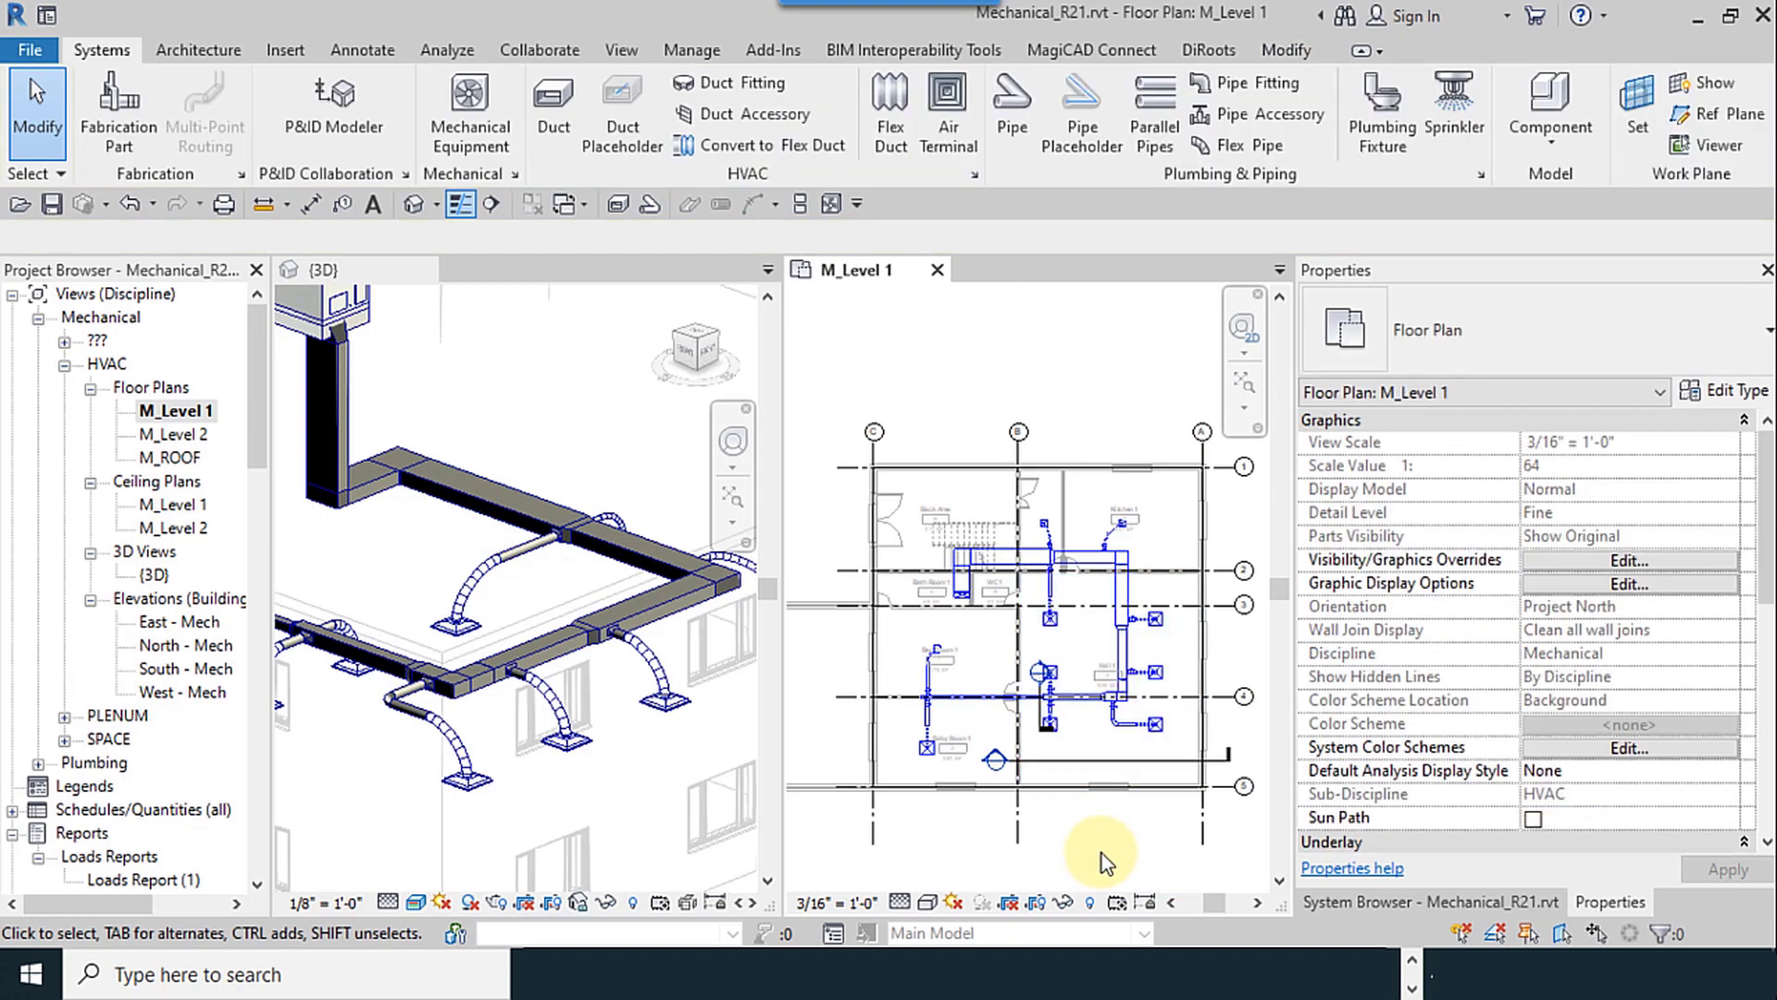
pyautogui.scroll(5, 1118, 596)
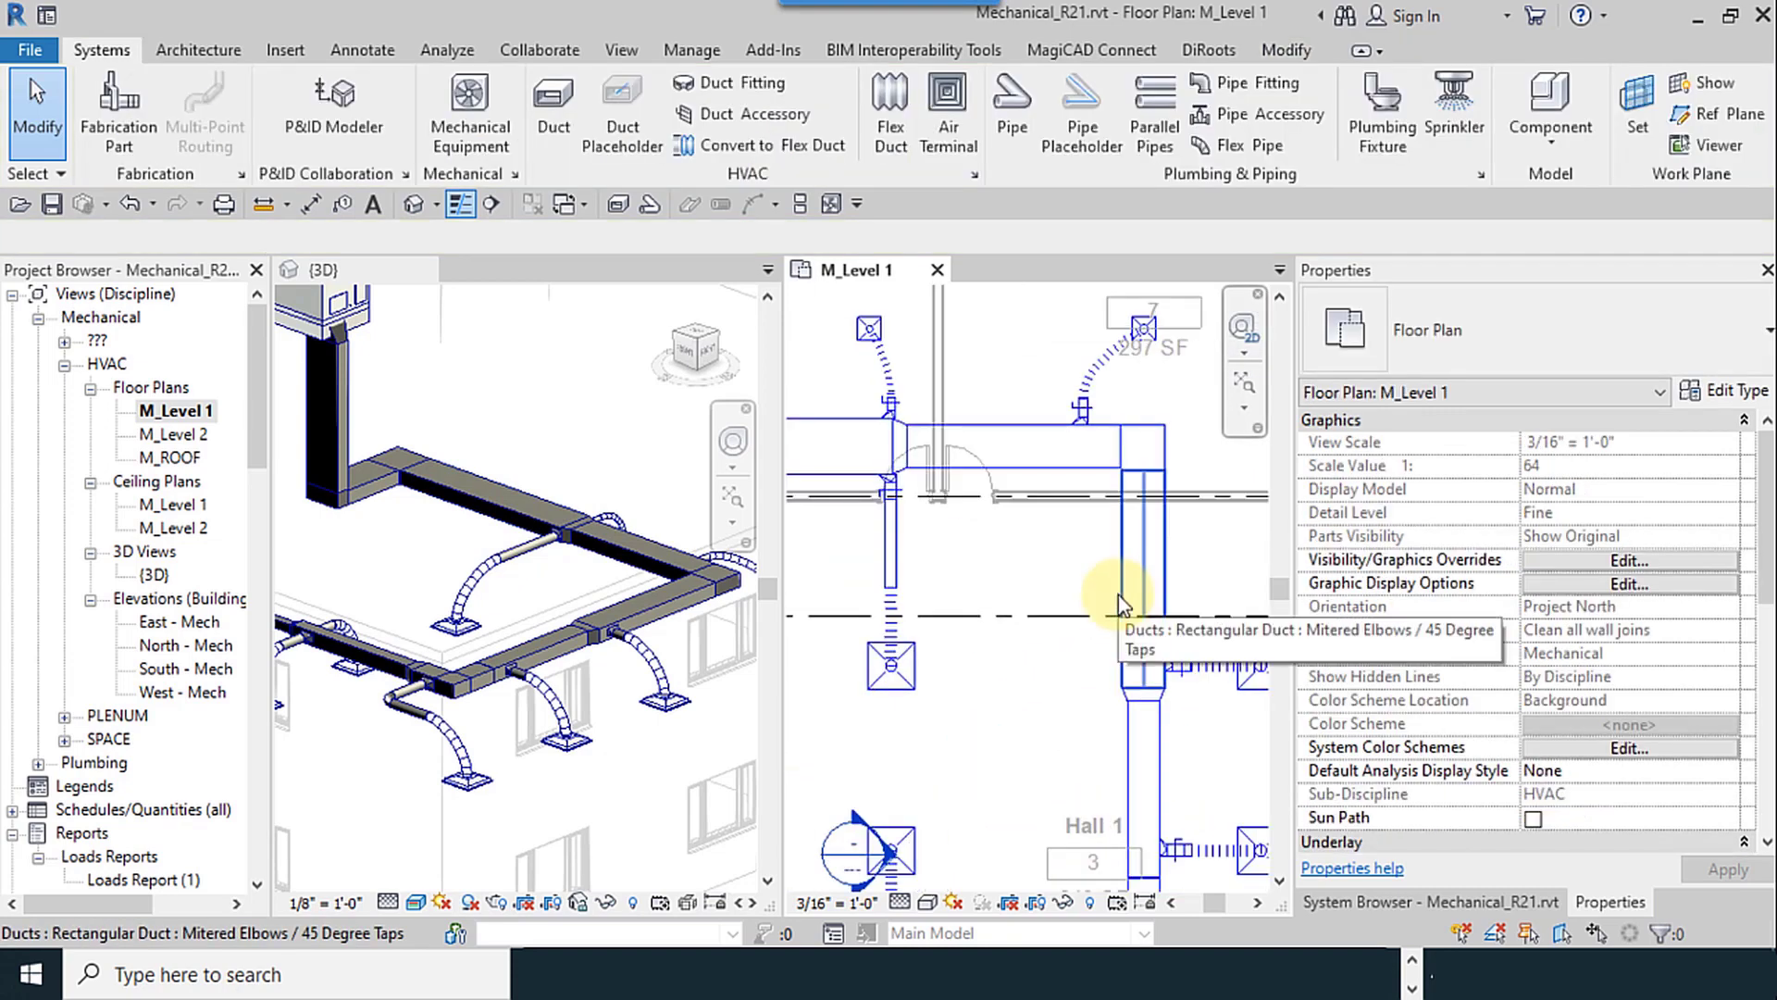
pyautogui.scroll(-5, 1064, 508)
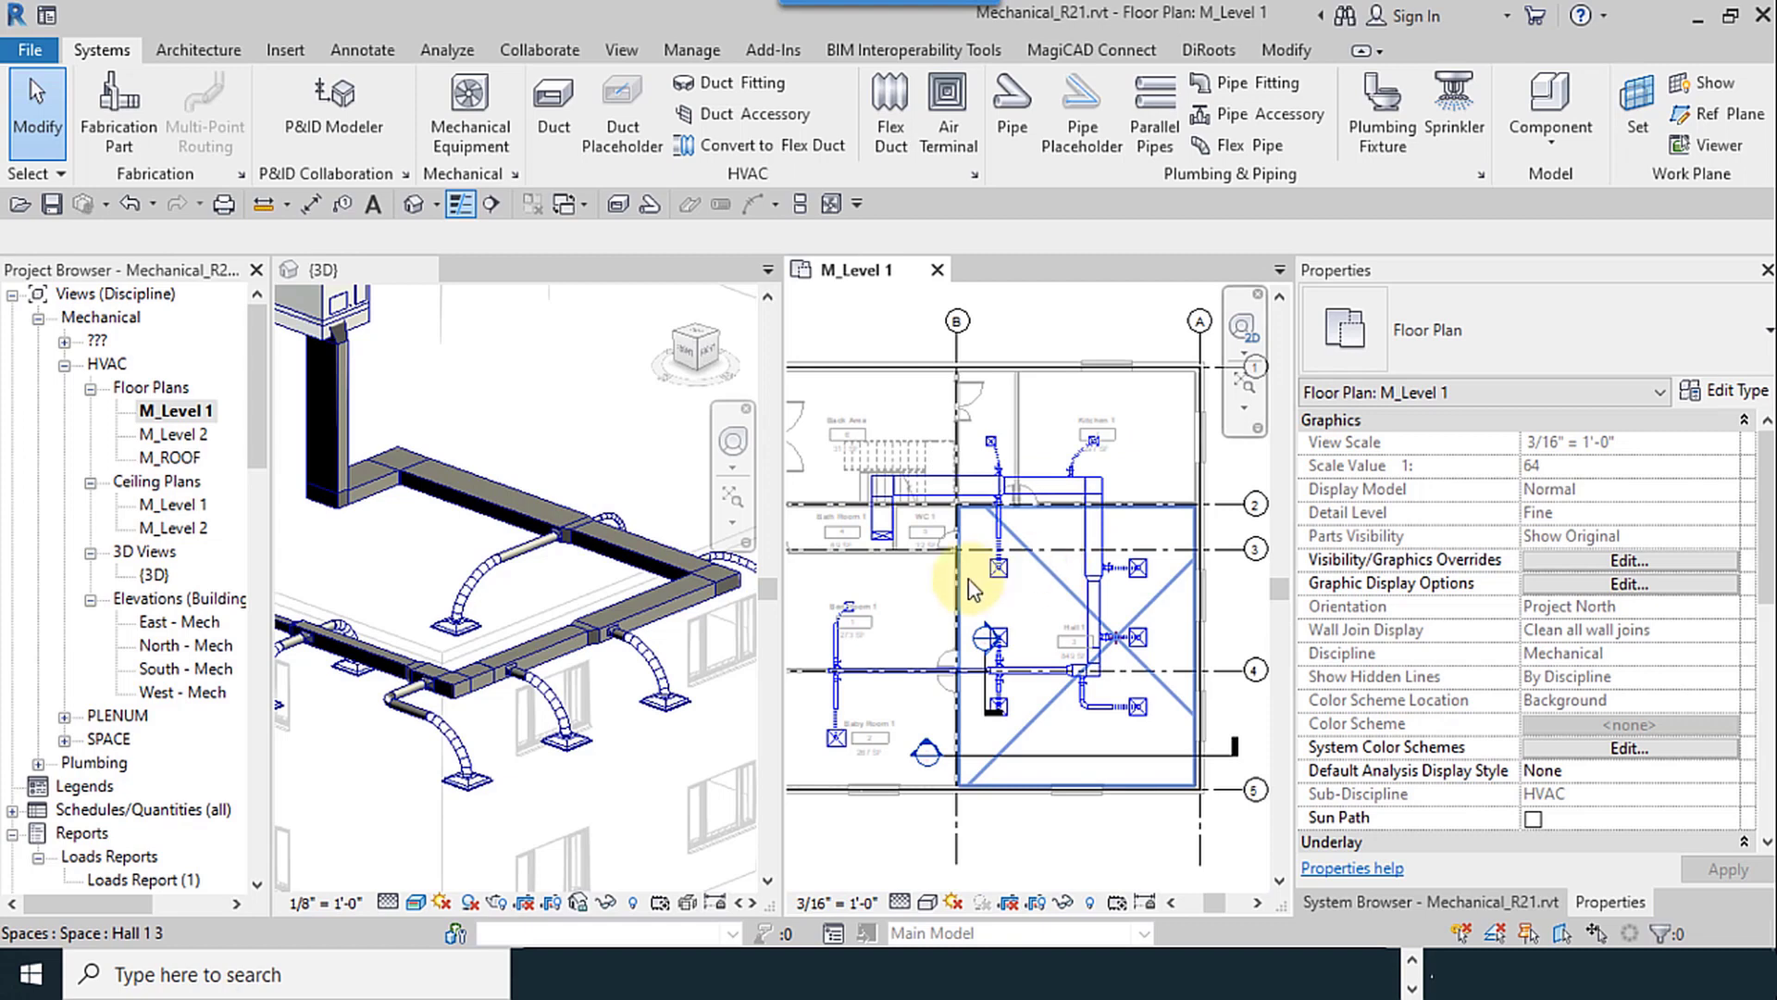
pyautogui.scroll(-5, 531, 730)
# Step: Select the whole supply duct network in the 3D view, including the rooftop unit and air terminals
pyautogui.click(371, 535)
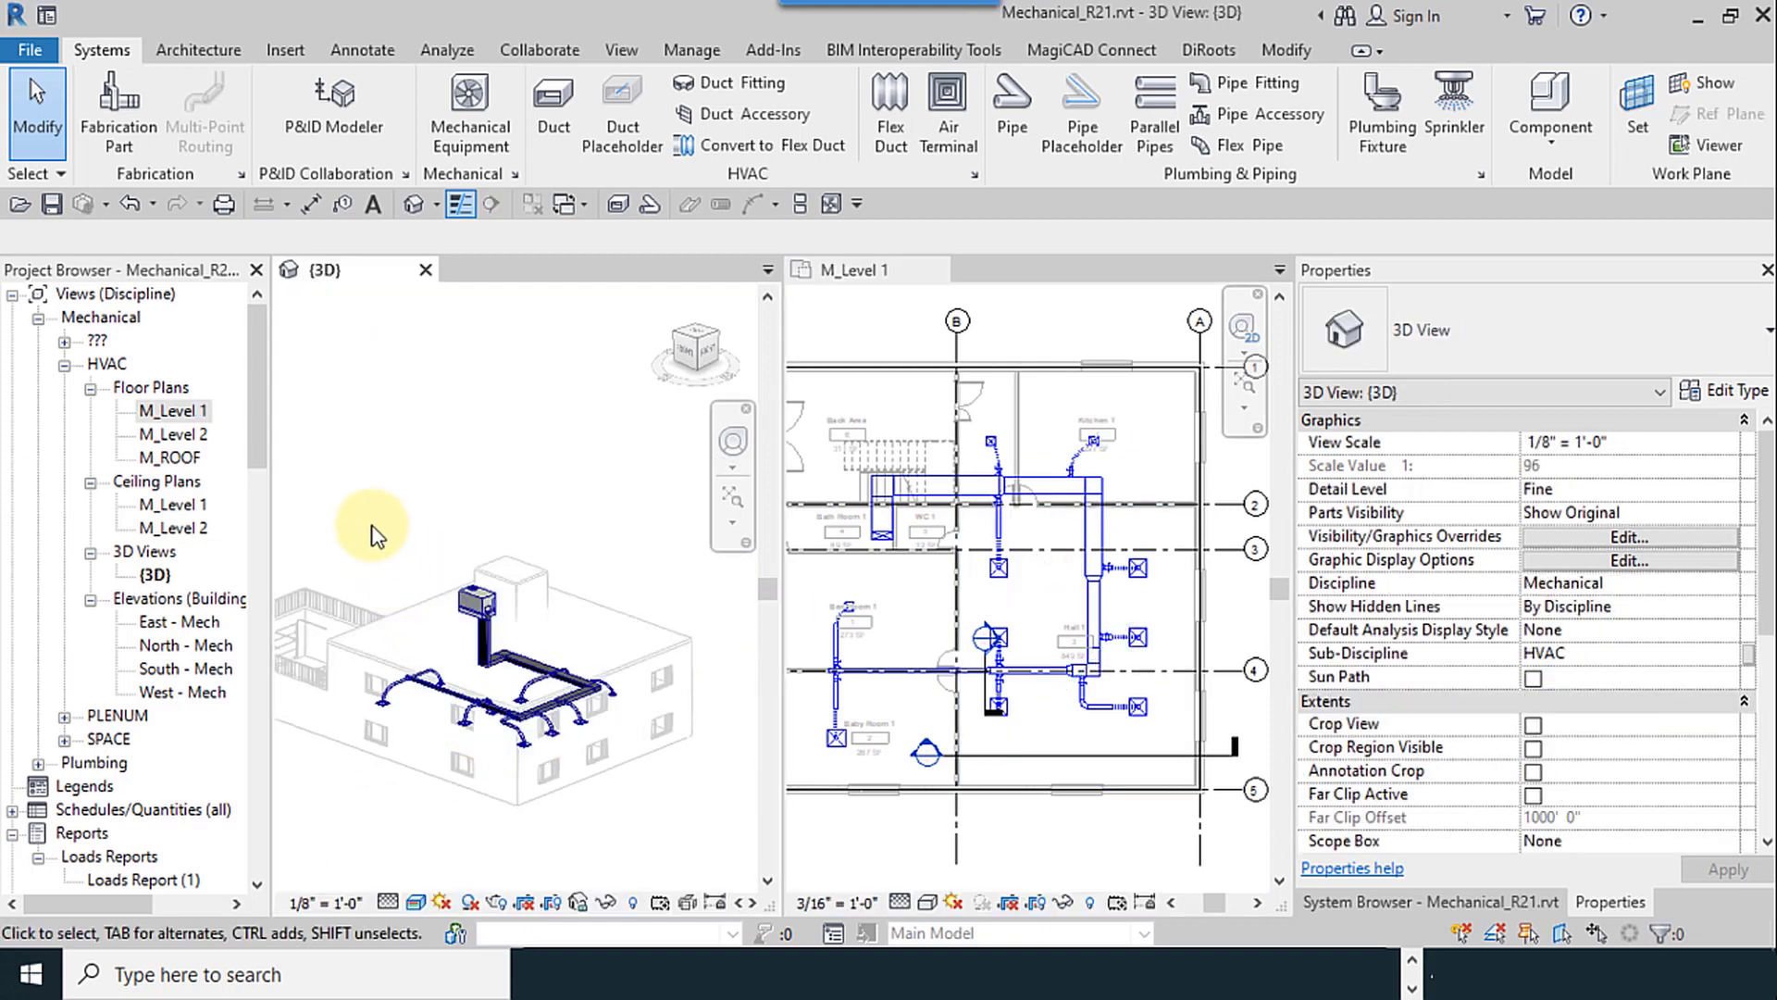
pyautogui.scroll(5, 476, 714)
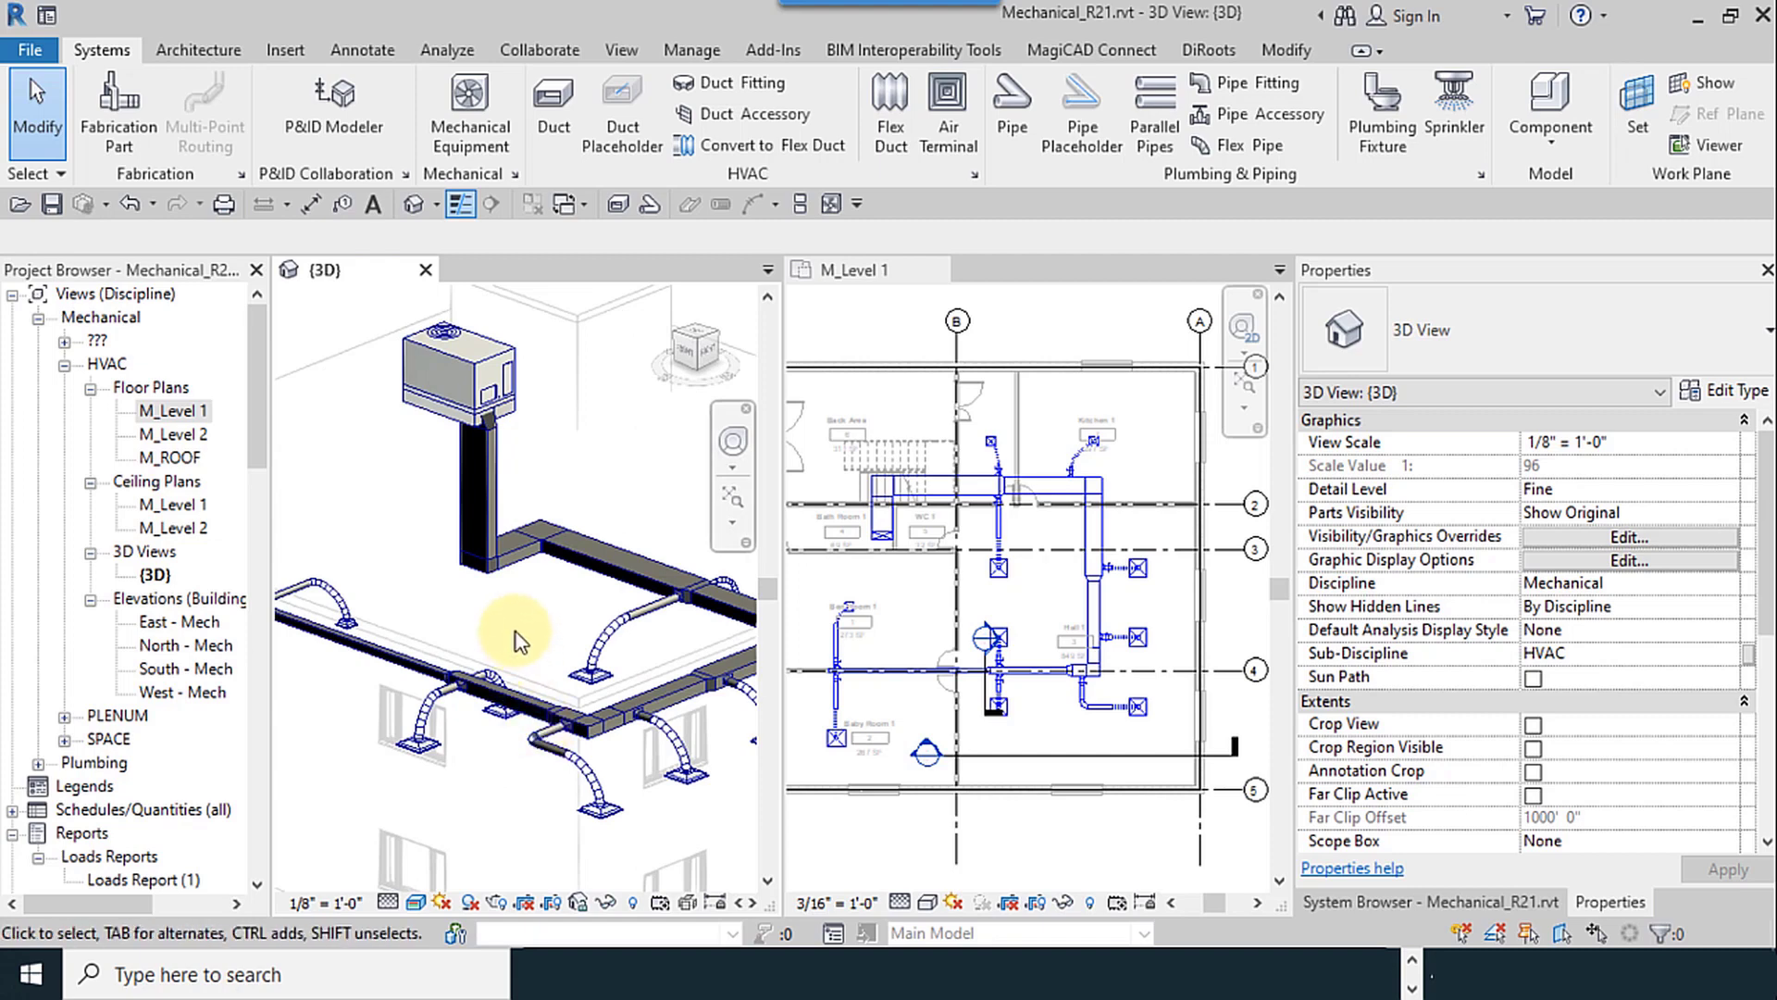
pyautogui.scroll(-5, 518, 641)
pyautogui.moveTo(341, 411); pyautogui.dragTo(663, 807)
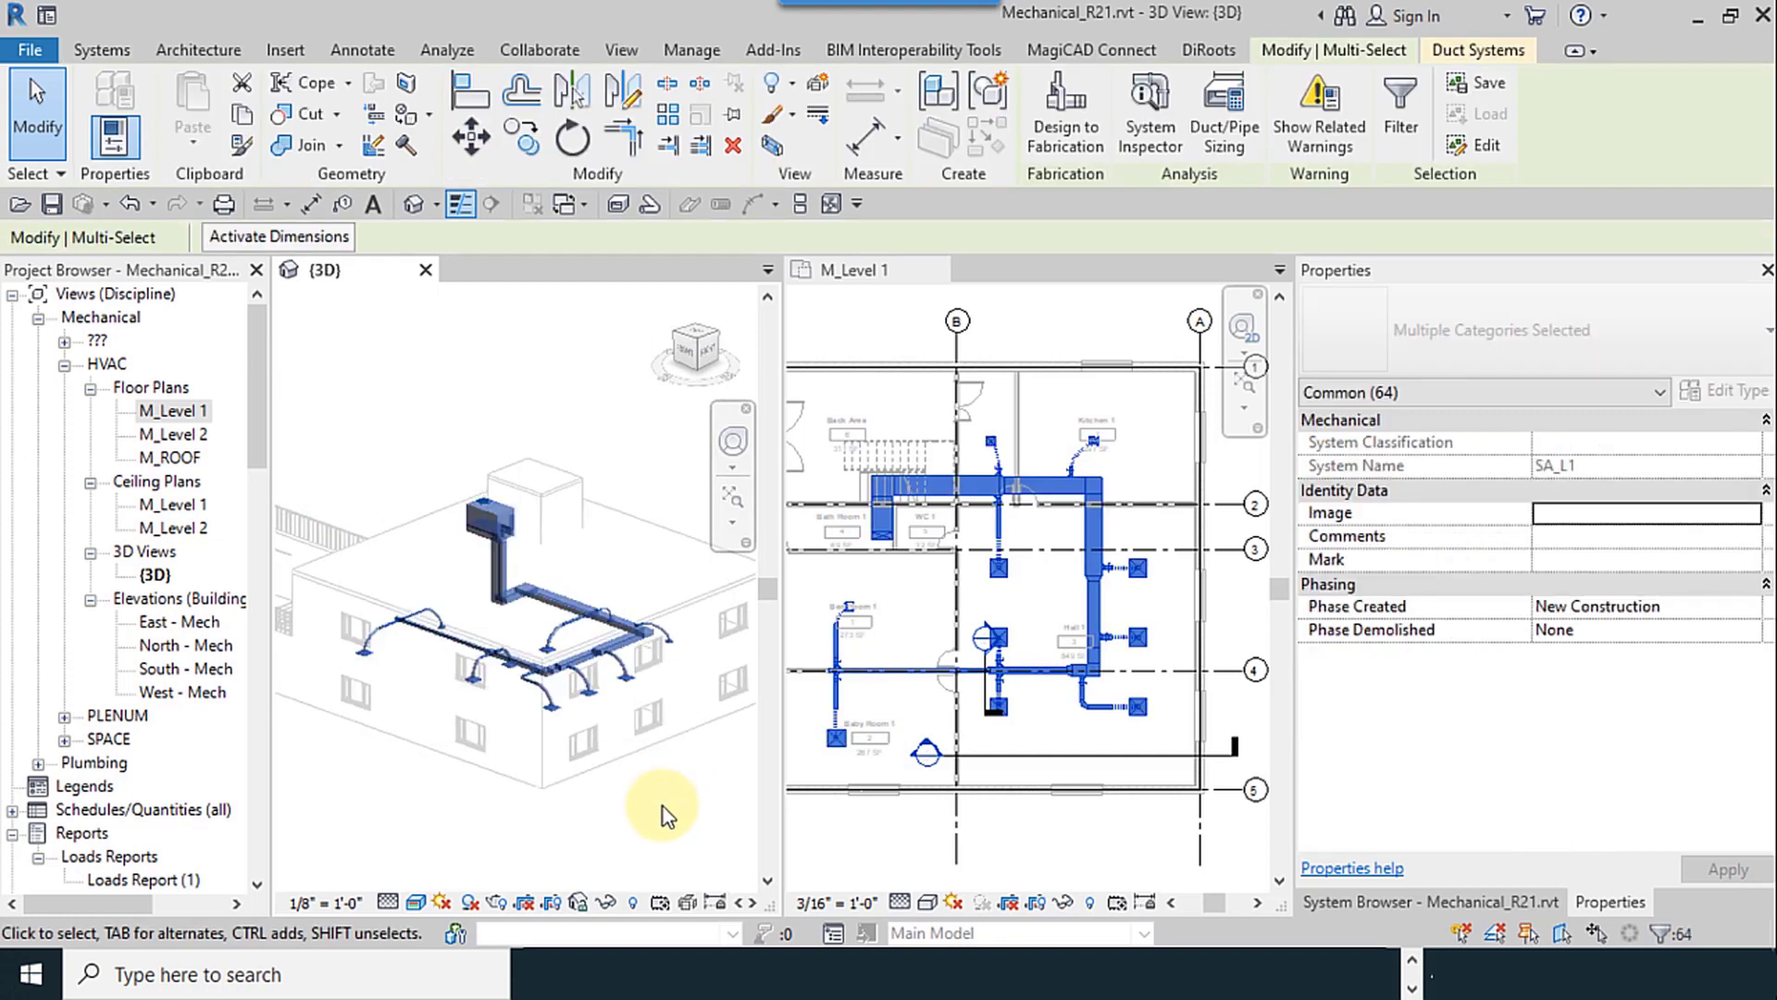
pyautogui.scroll(6, 468, 620)
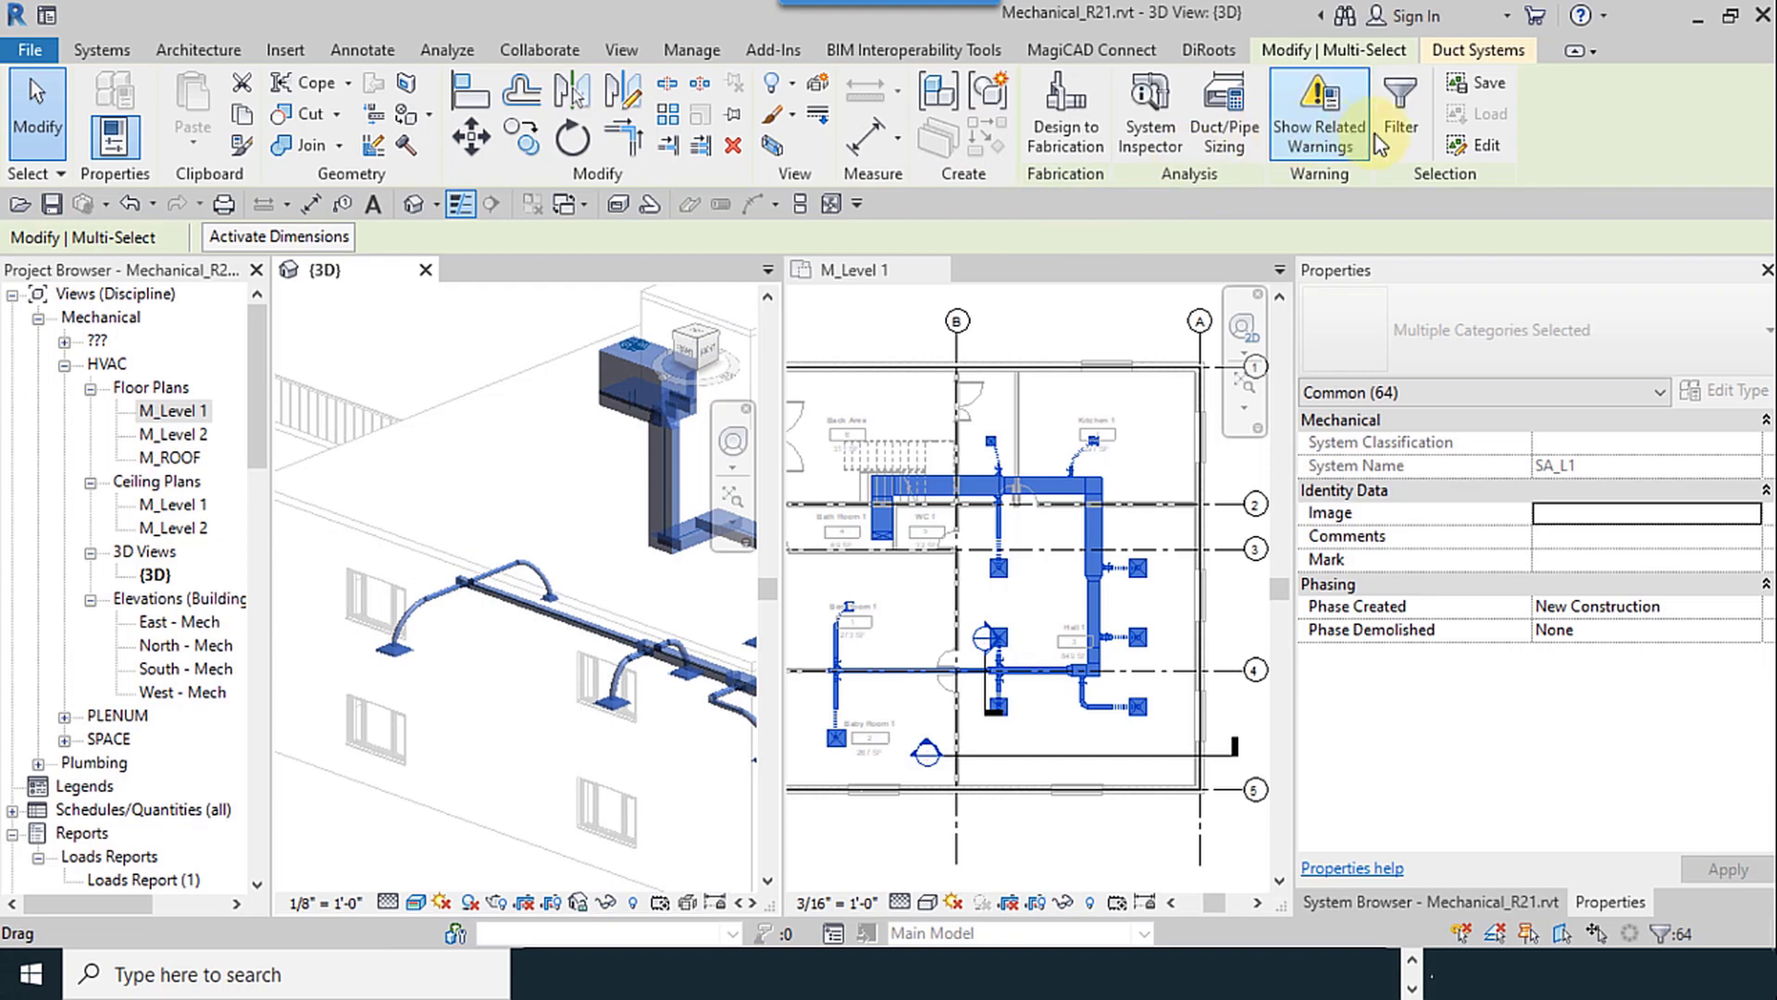
# Step: Filter the air terminals and mechanical equipment out of the selection, and clear the selection after checking it in both views
pyautogui.click(1400, 103)
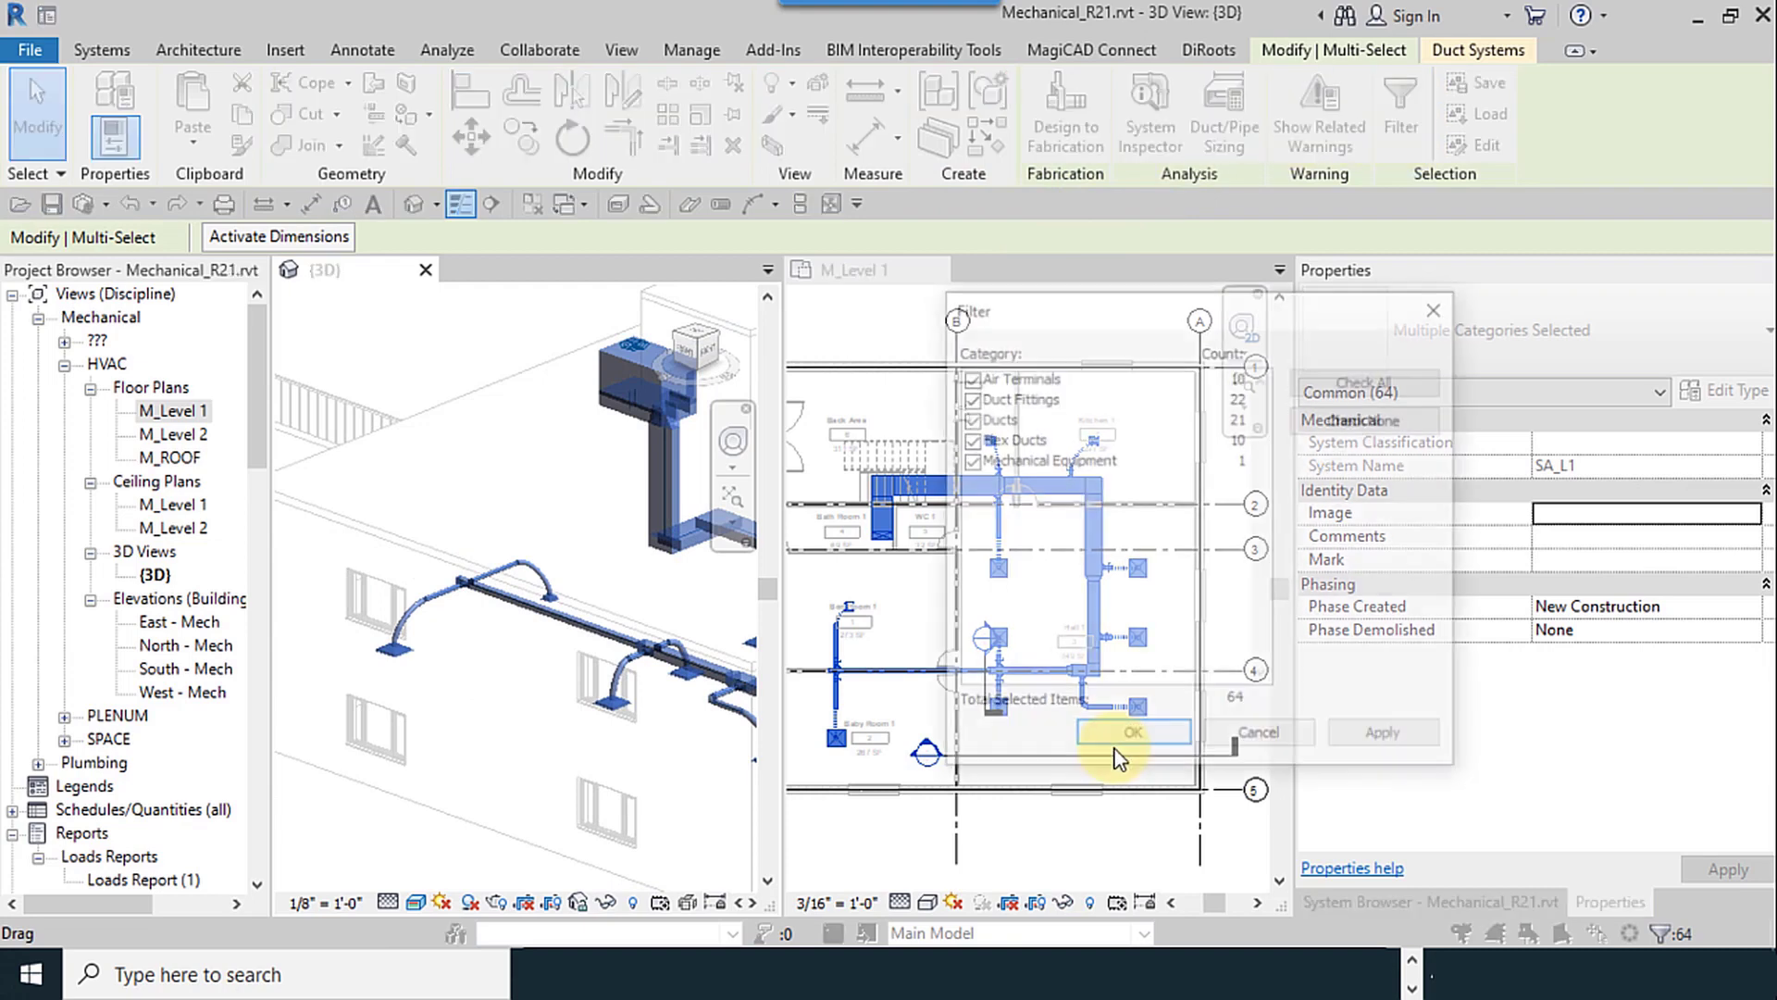
pyautogui.click(968, 378)
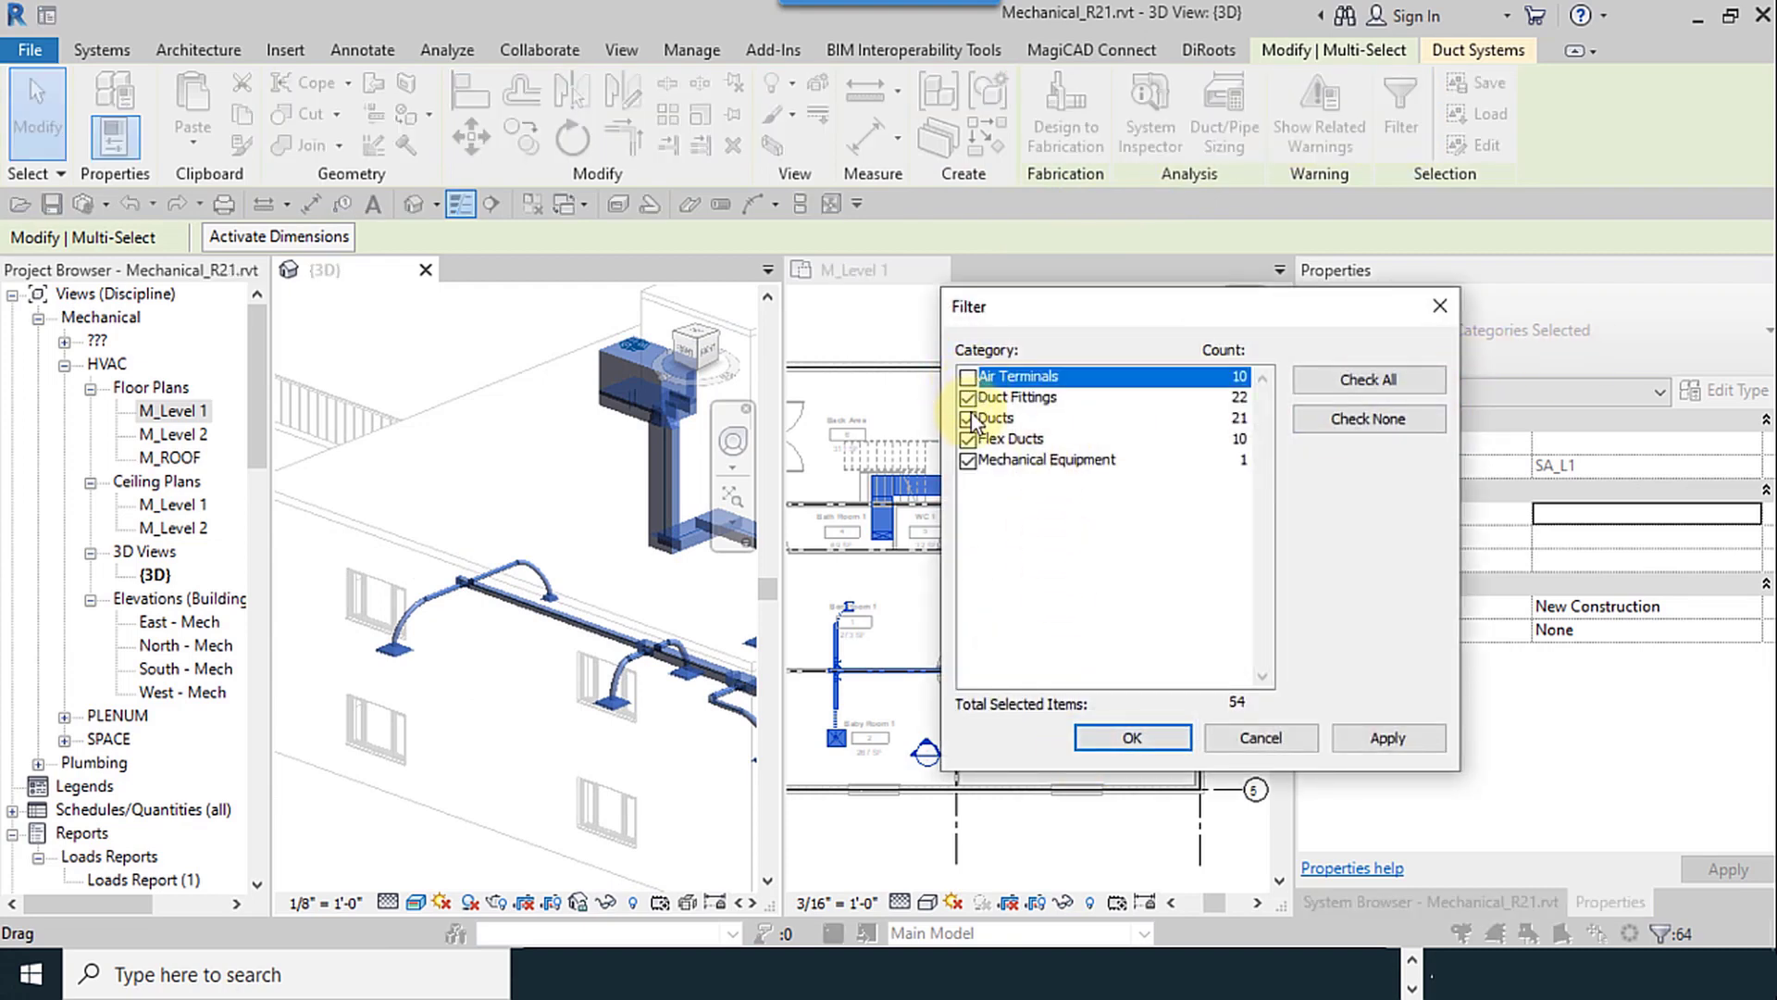
pyautogui.click(968, 461)
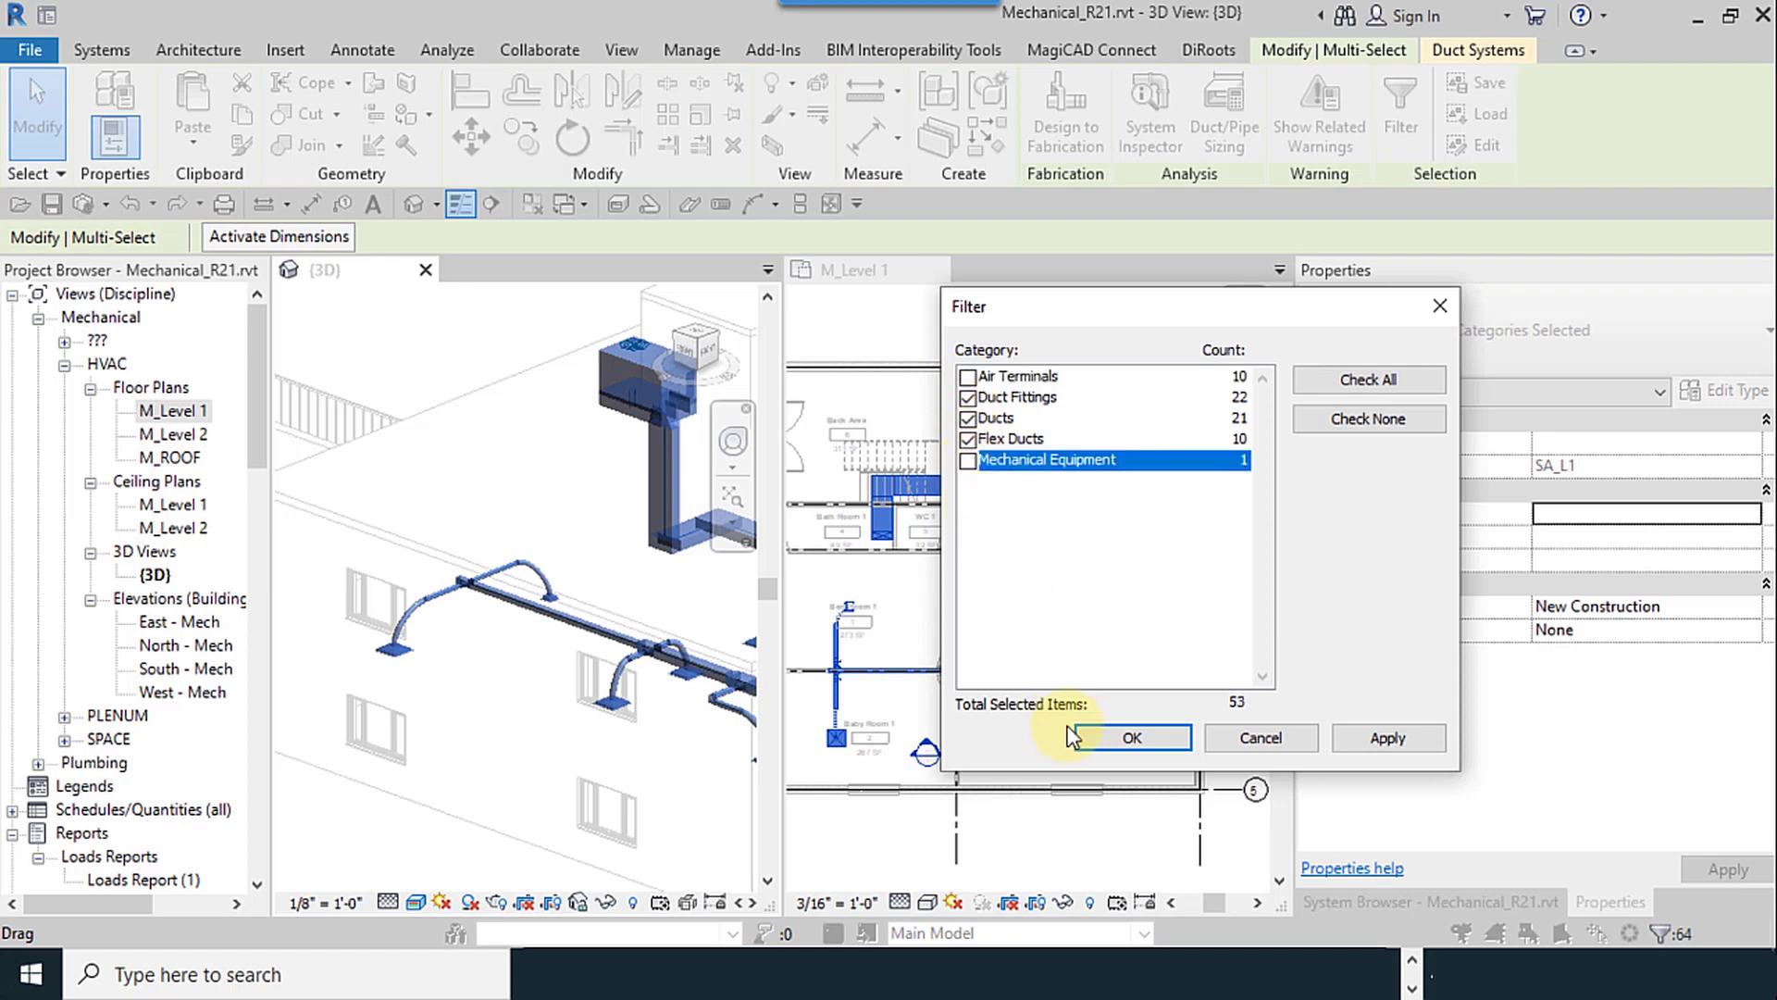
pyautogui.click(1113, 750)
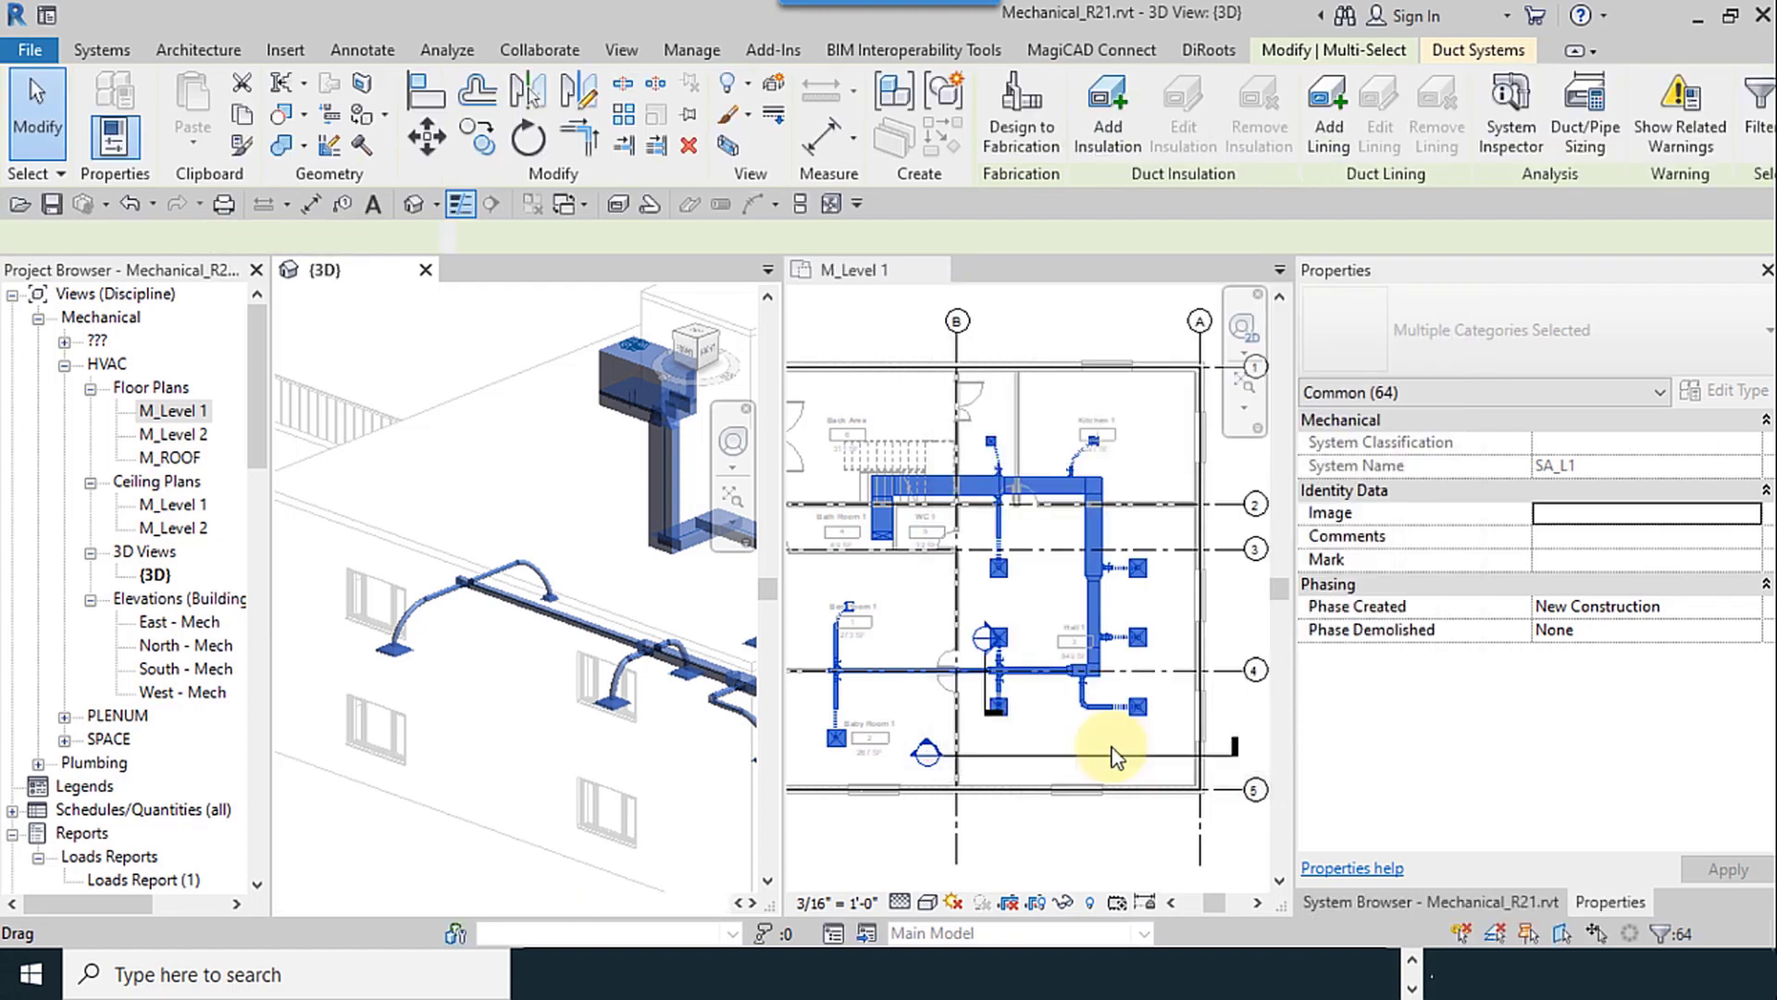
pyautogui.scroll(4, 1012, 480)
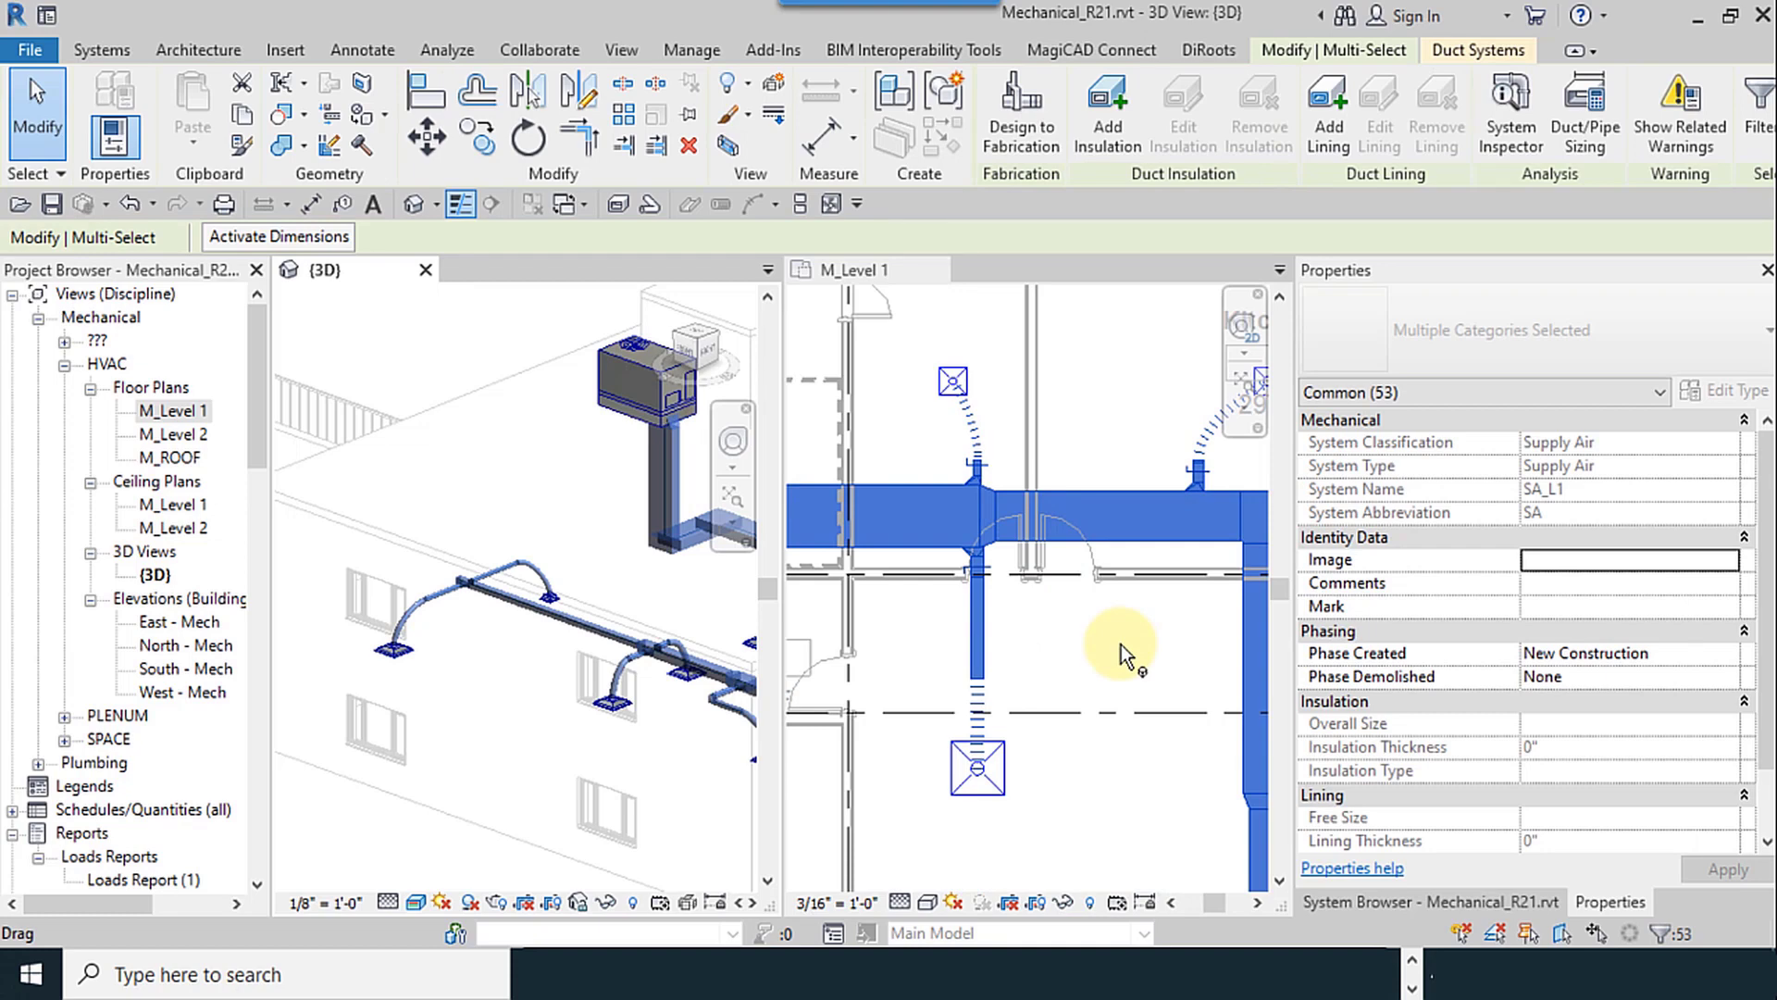
pyautogui.scroll(-4, 1121, 539)
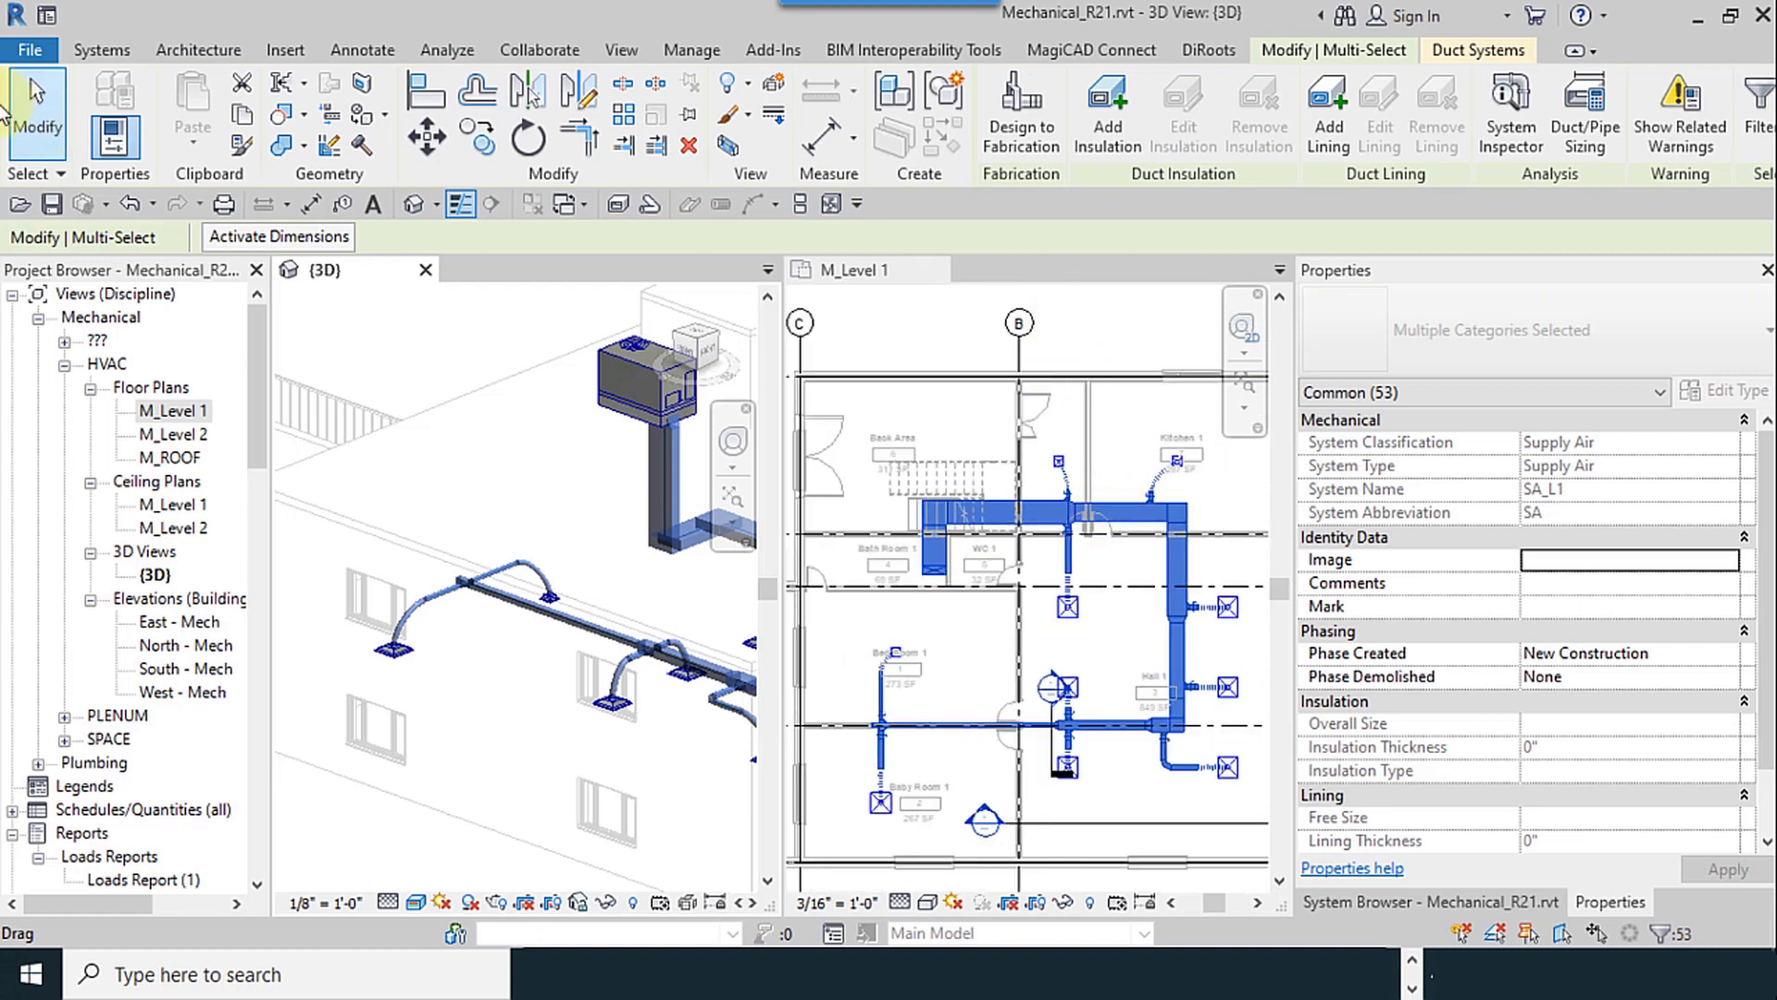
pyautogui.click(35, 116)
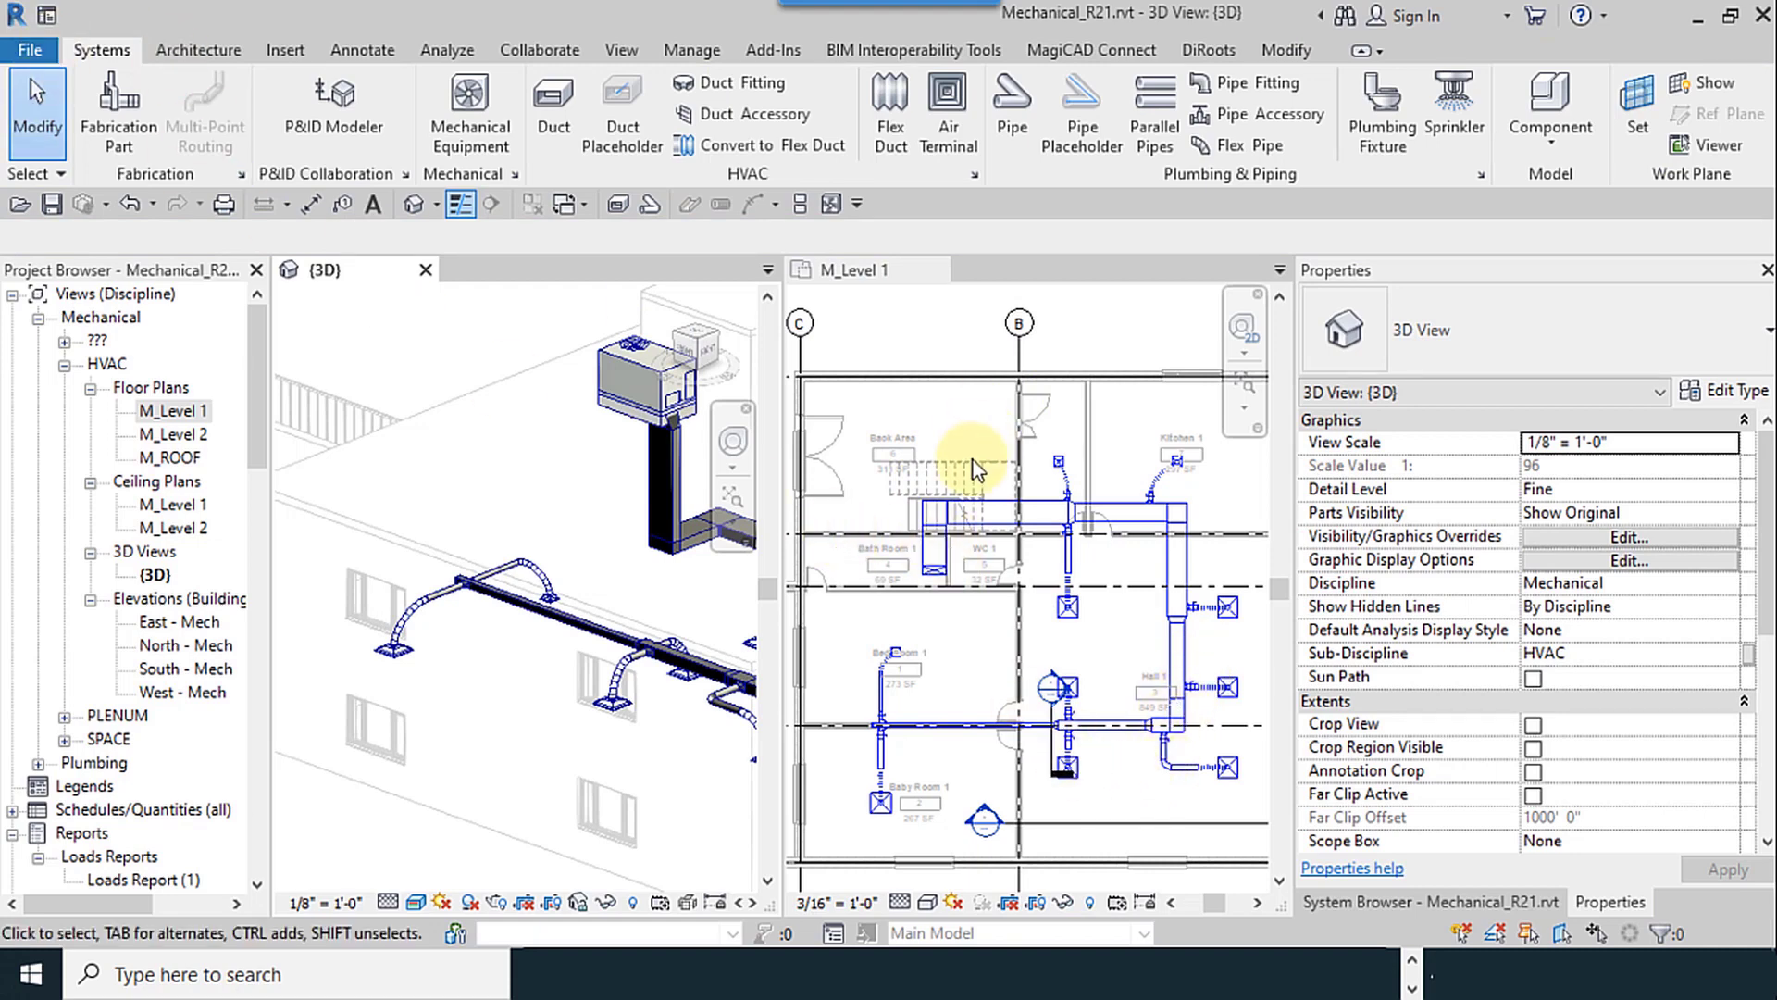
# Step: Try to tag the ducts by category in the 3D view
pyautogui.scroll(-3, 972, 459)
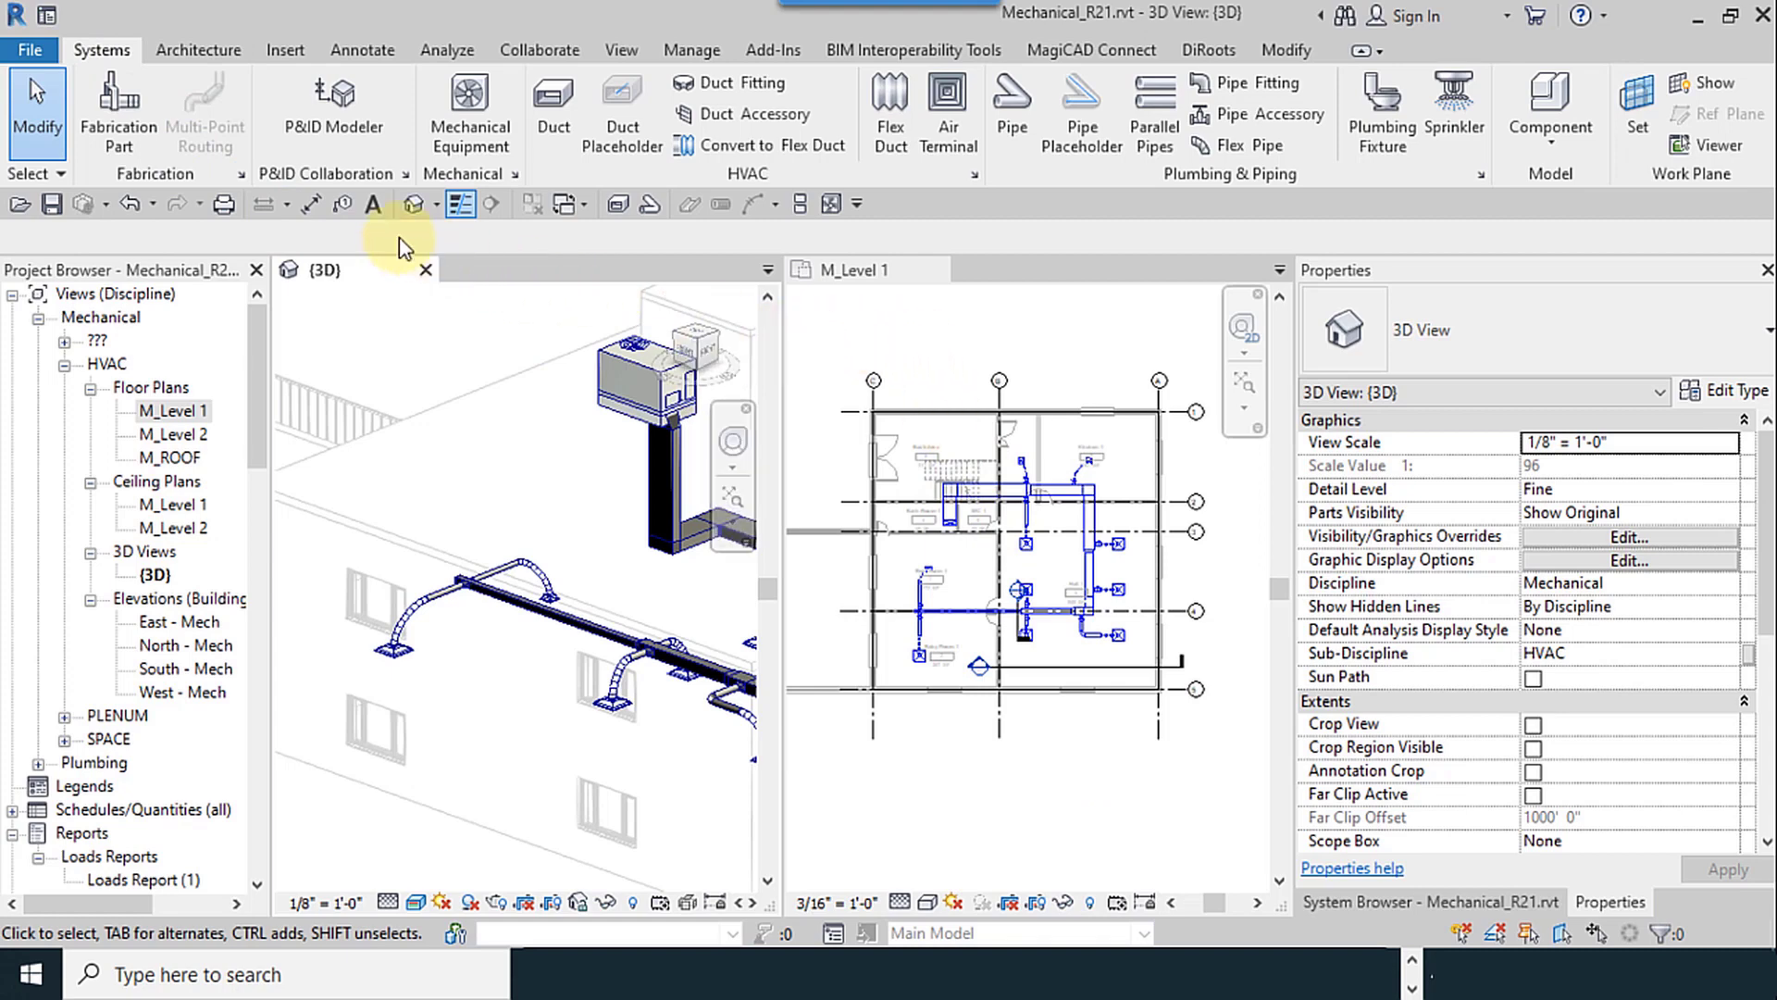
pyautogui.click(340, 207)
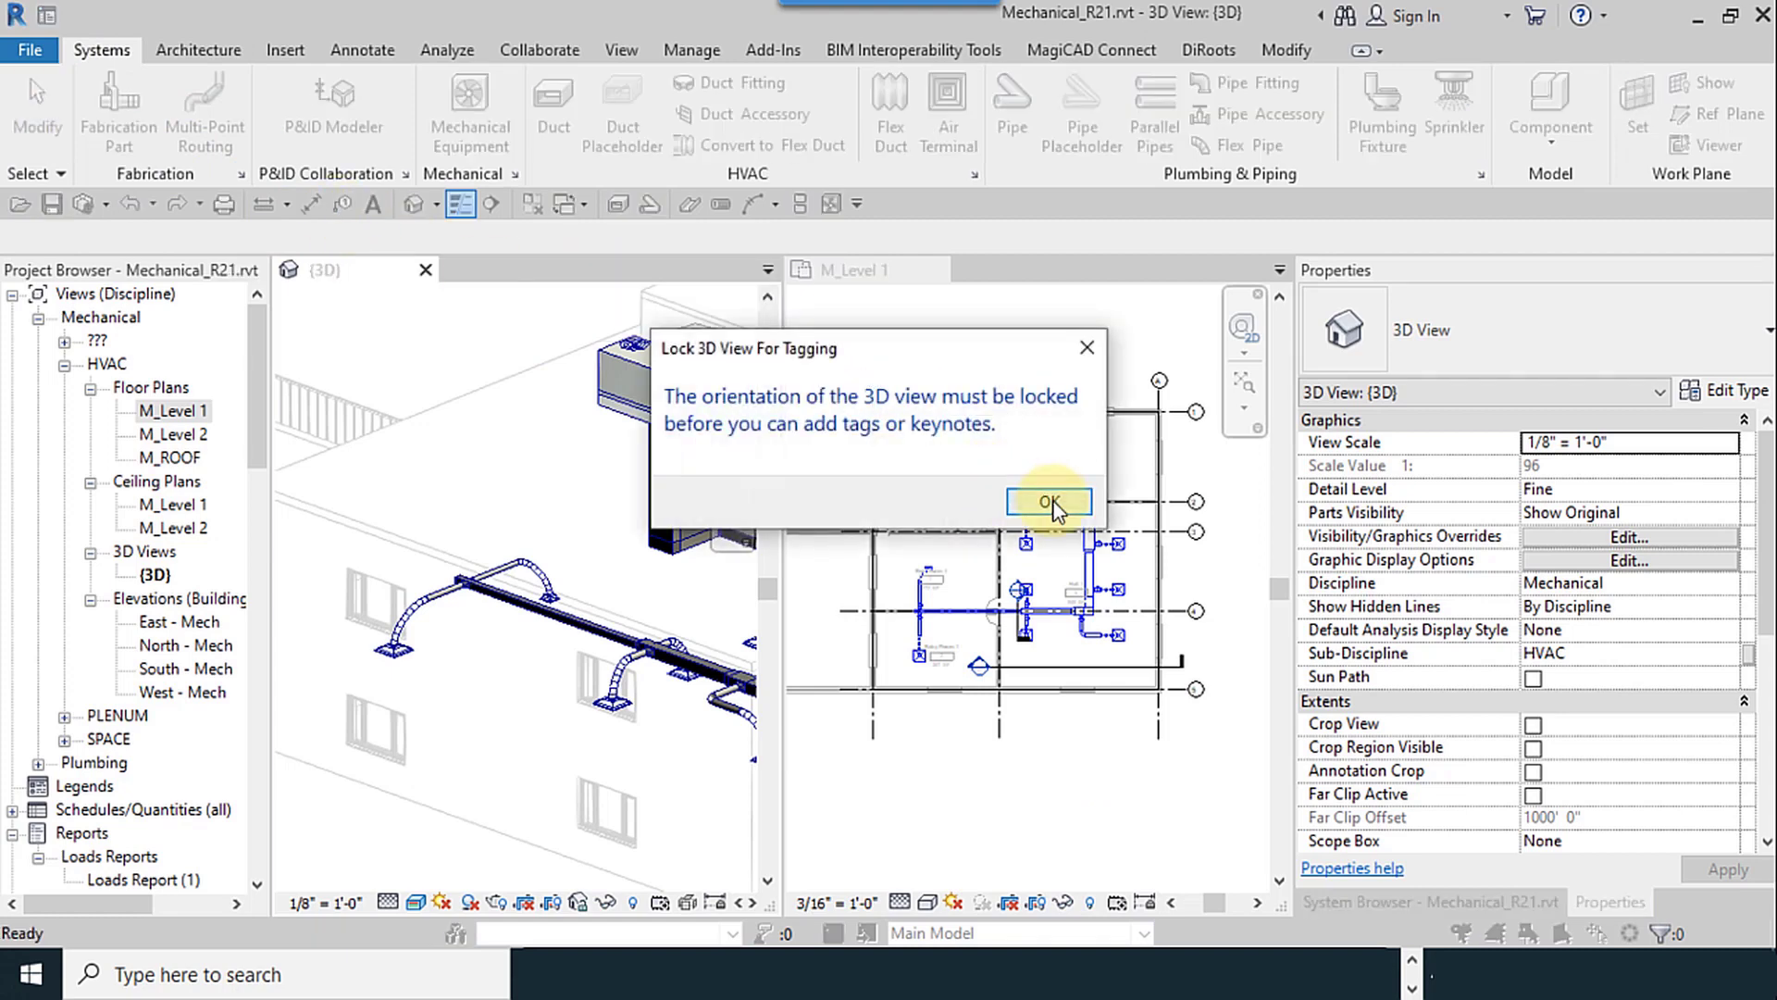
pyautogui.click(1046, 495)
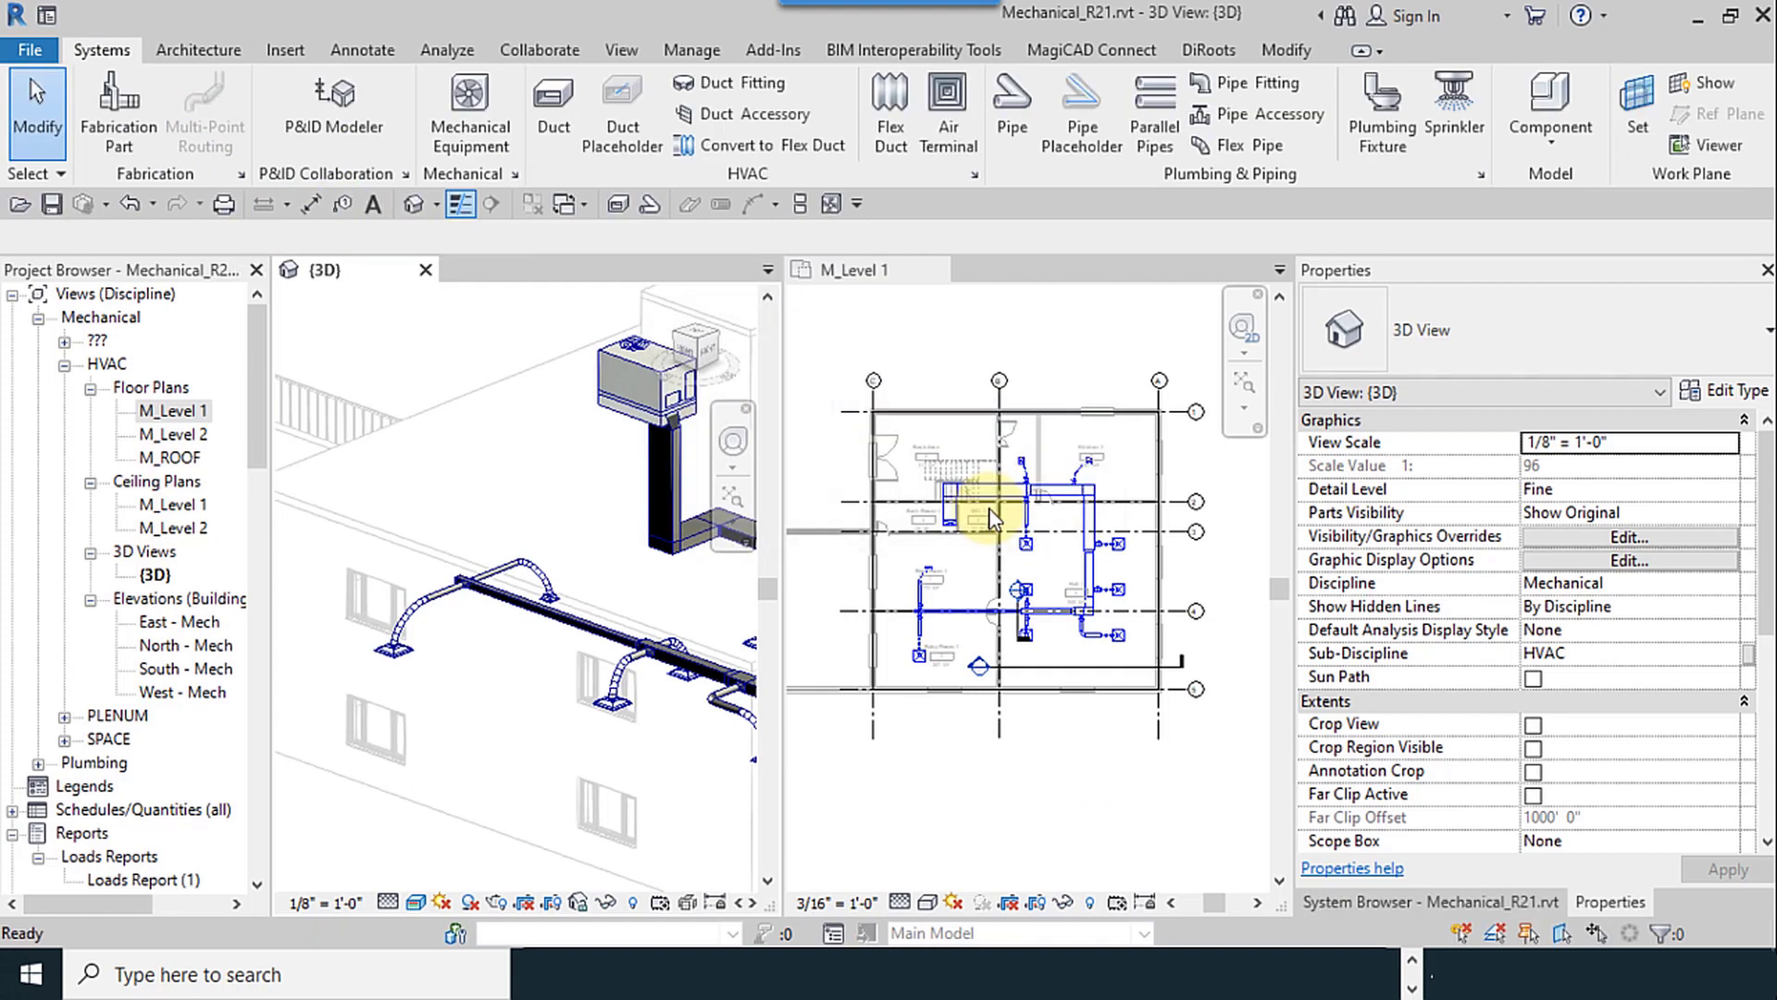
# Step: Tag the 28" x 10" main duct and the two 22" x 10" runs in the Level 1 plan with size tags without leaders
pyautogui.click(983, 276)
pyautogui.click(342, 205)
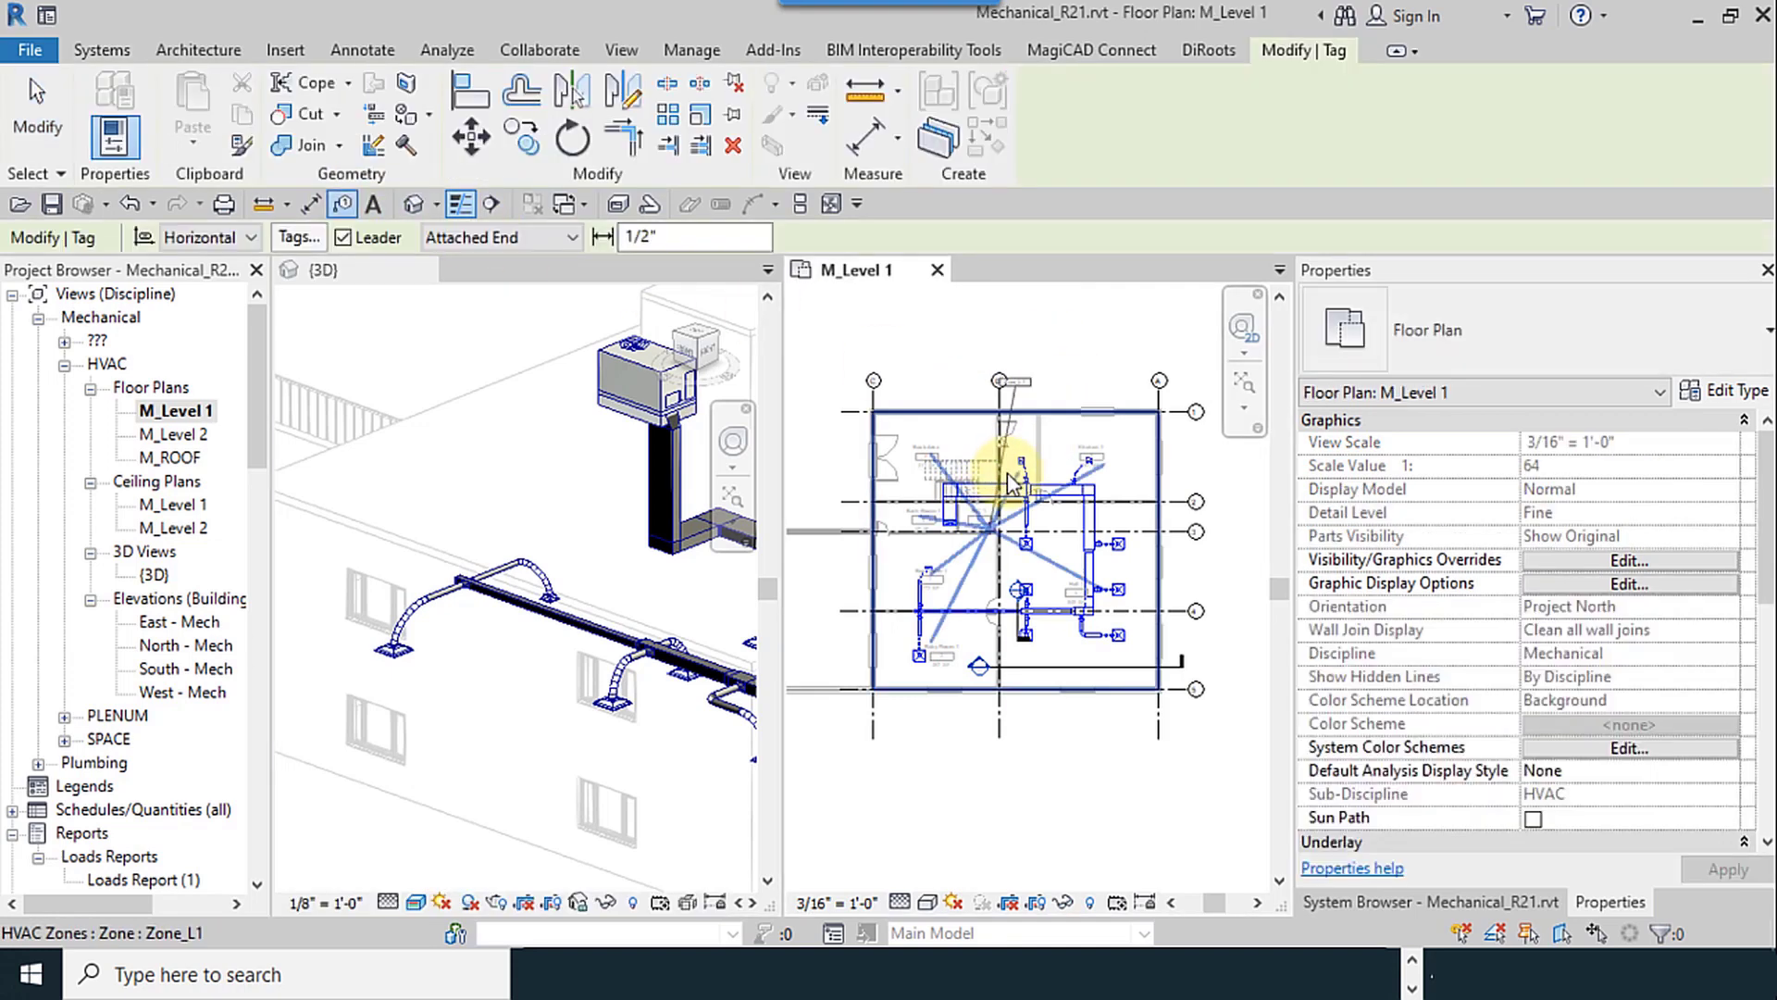
pyautogui.scroll(6, 996, 496)
pyautogui.click(371, 238)
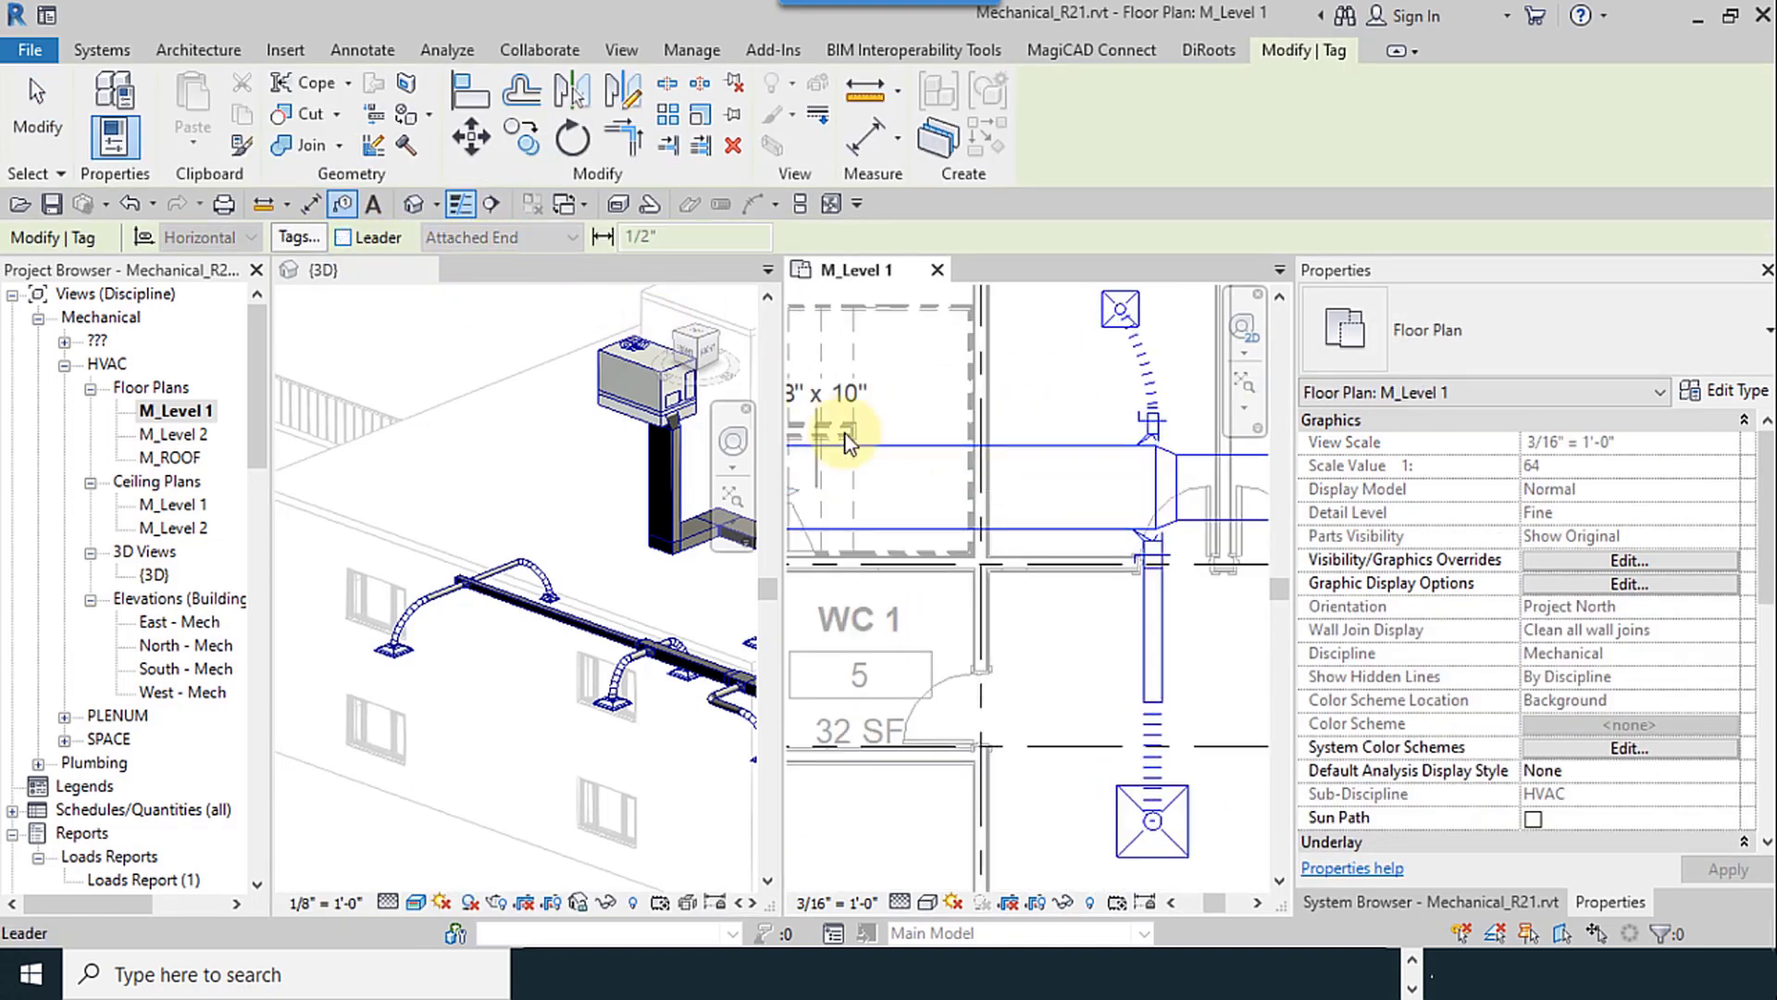
pyautogui.click(1018, 495)
pyautogui.scroll(-3, 861, 509)
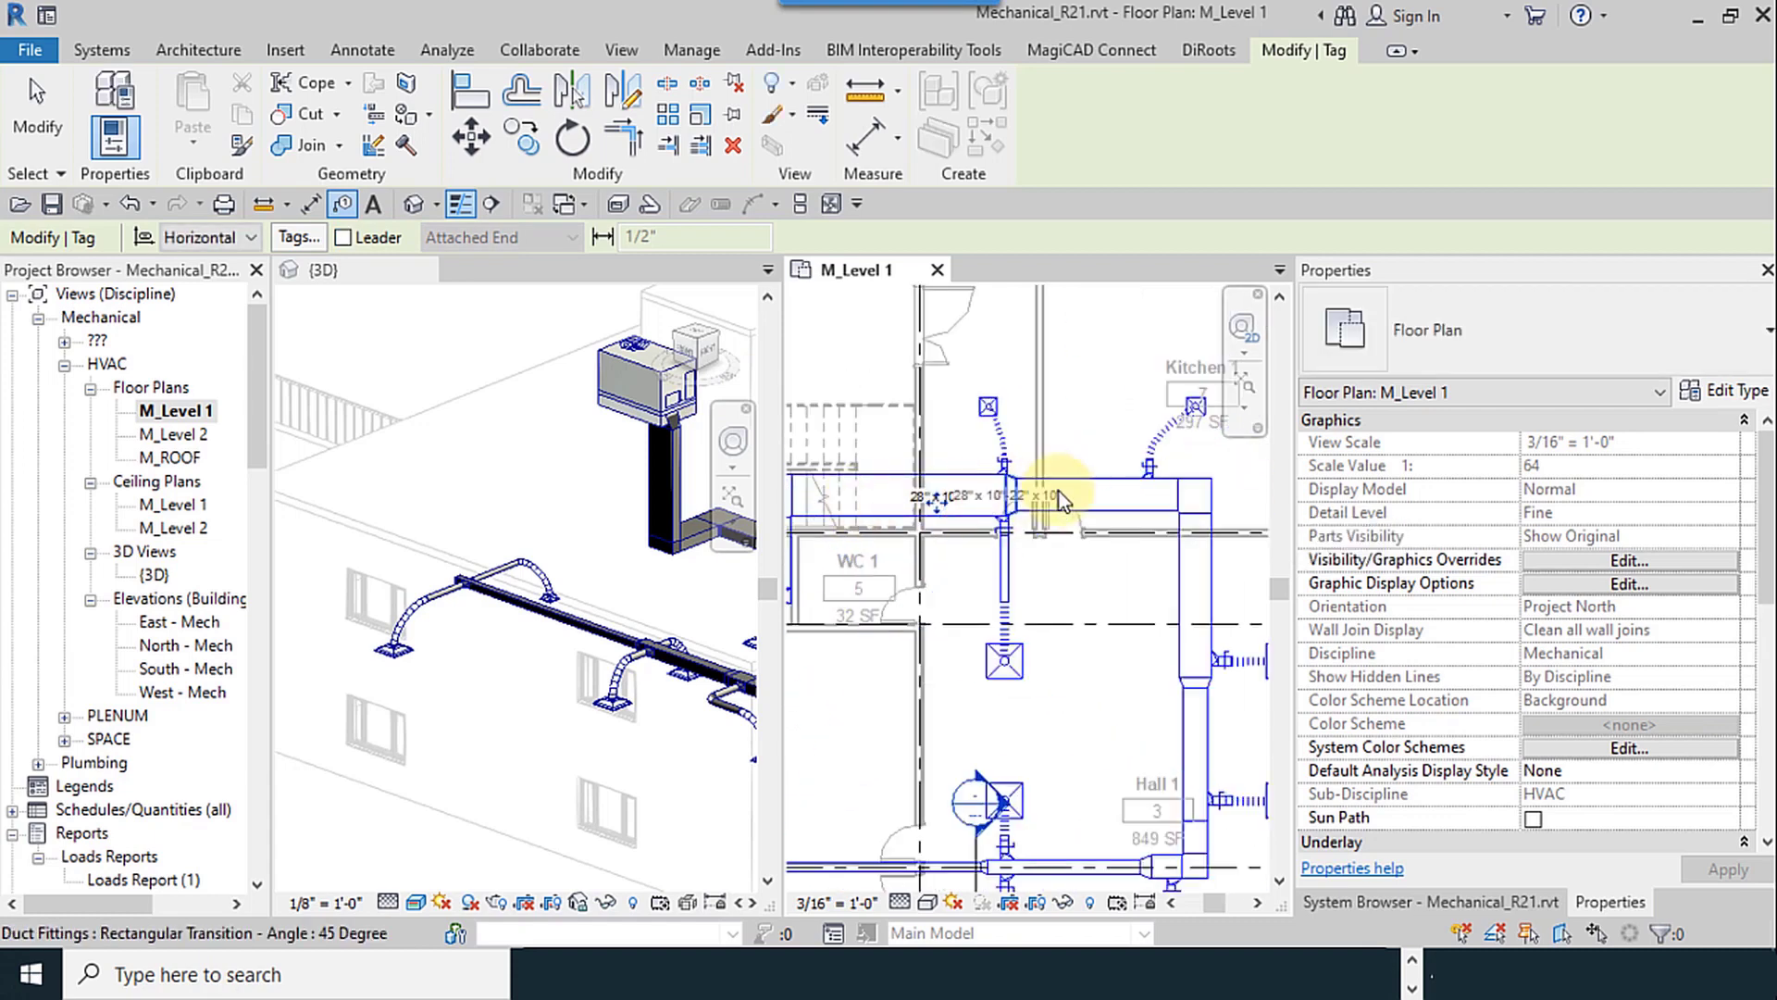
pyautogui.click(1077, 494)
pyautogui.click(1198, 583)
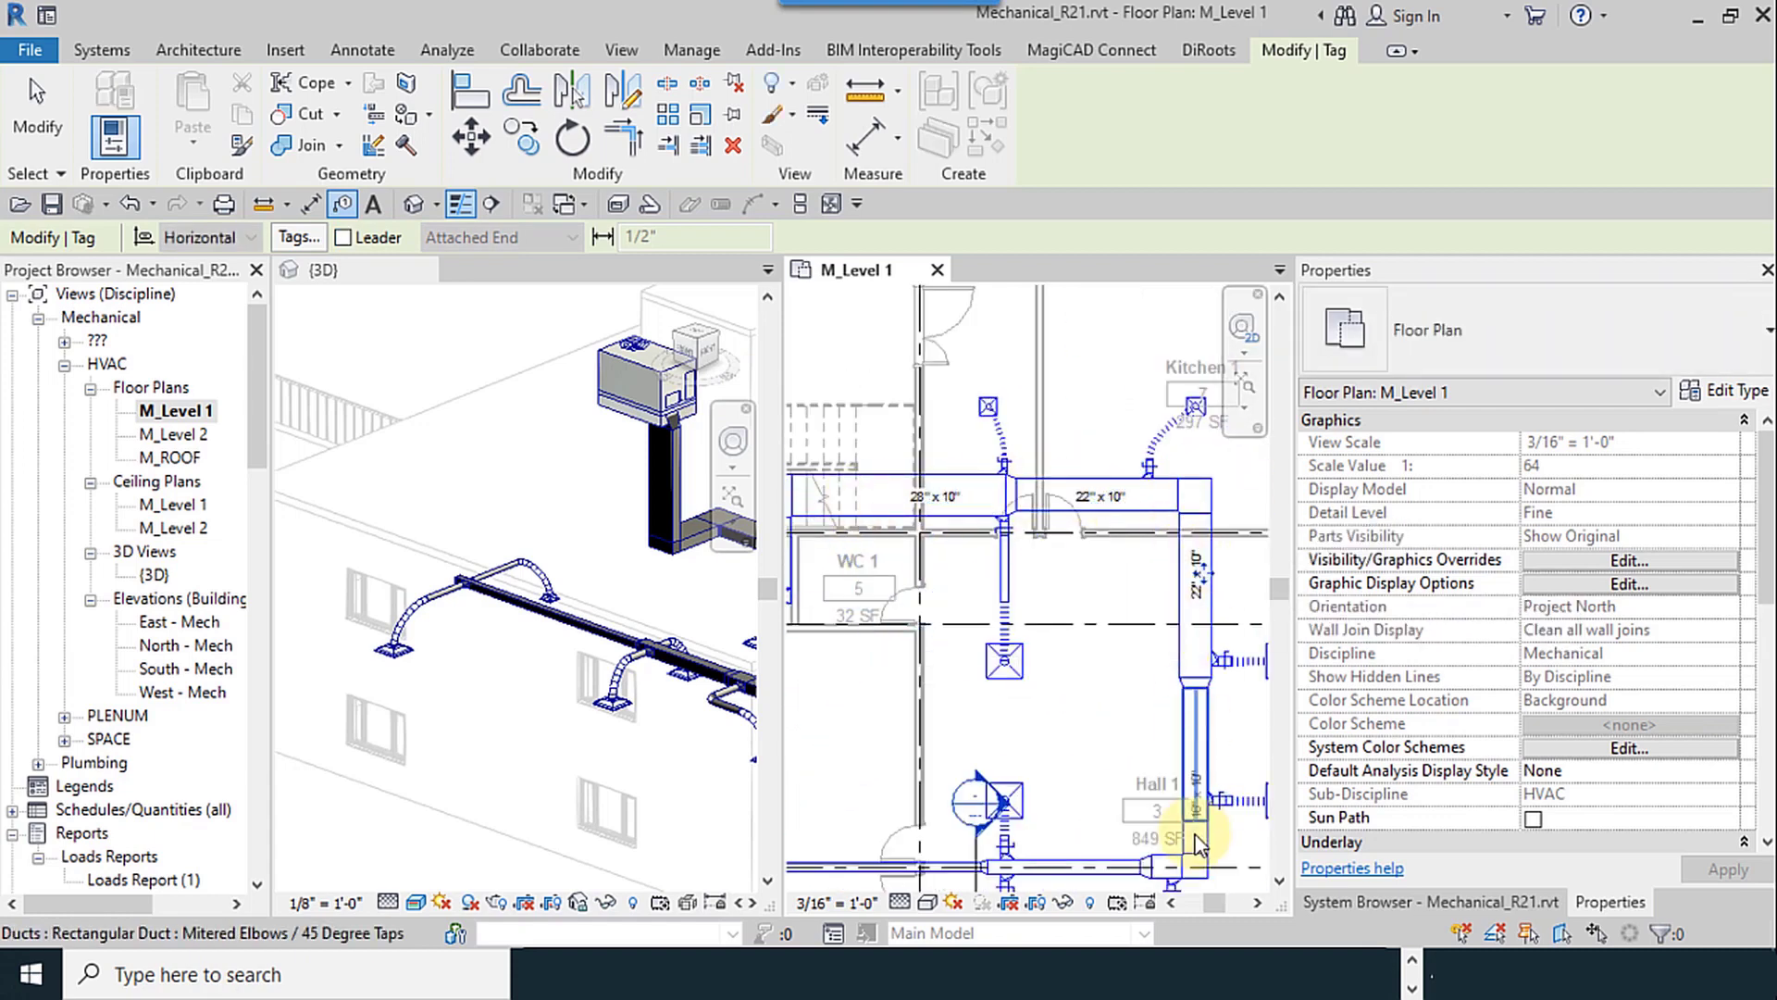
# Step: Add size tags to the 16" x 10" run in Hall 1, the 10" x 10" branch and the smaller branch toward the bedrooms
pyautogui.moveTo(1170, 833); pyautogui.dragTo(1196, 651, button='middle')
pyautogui.click(1212, 570)
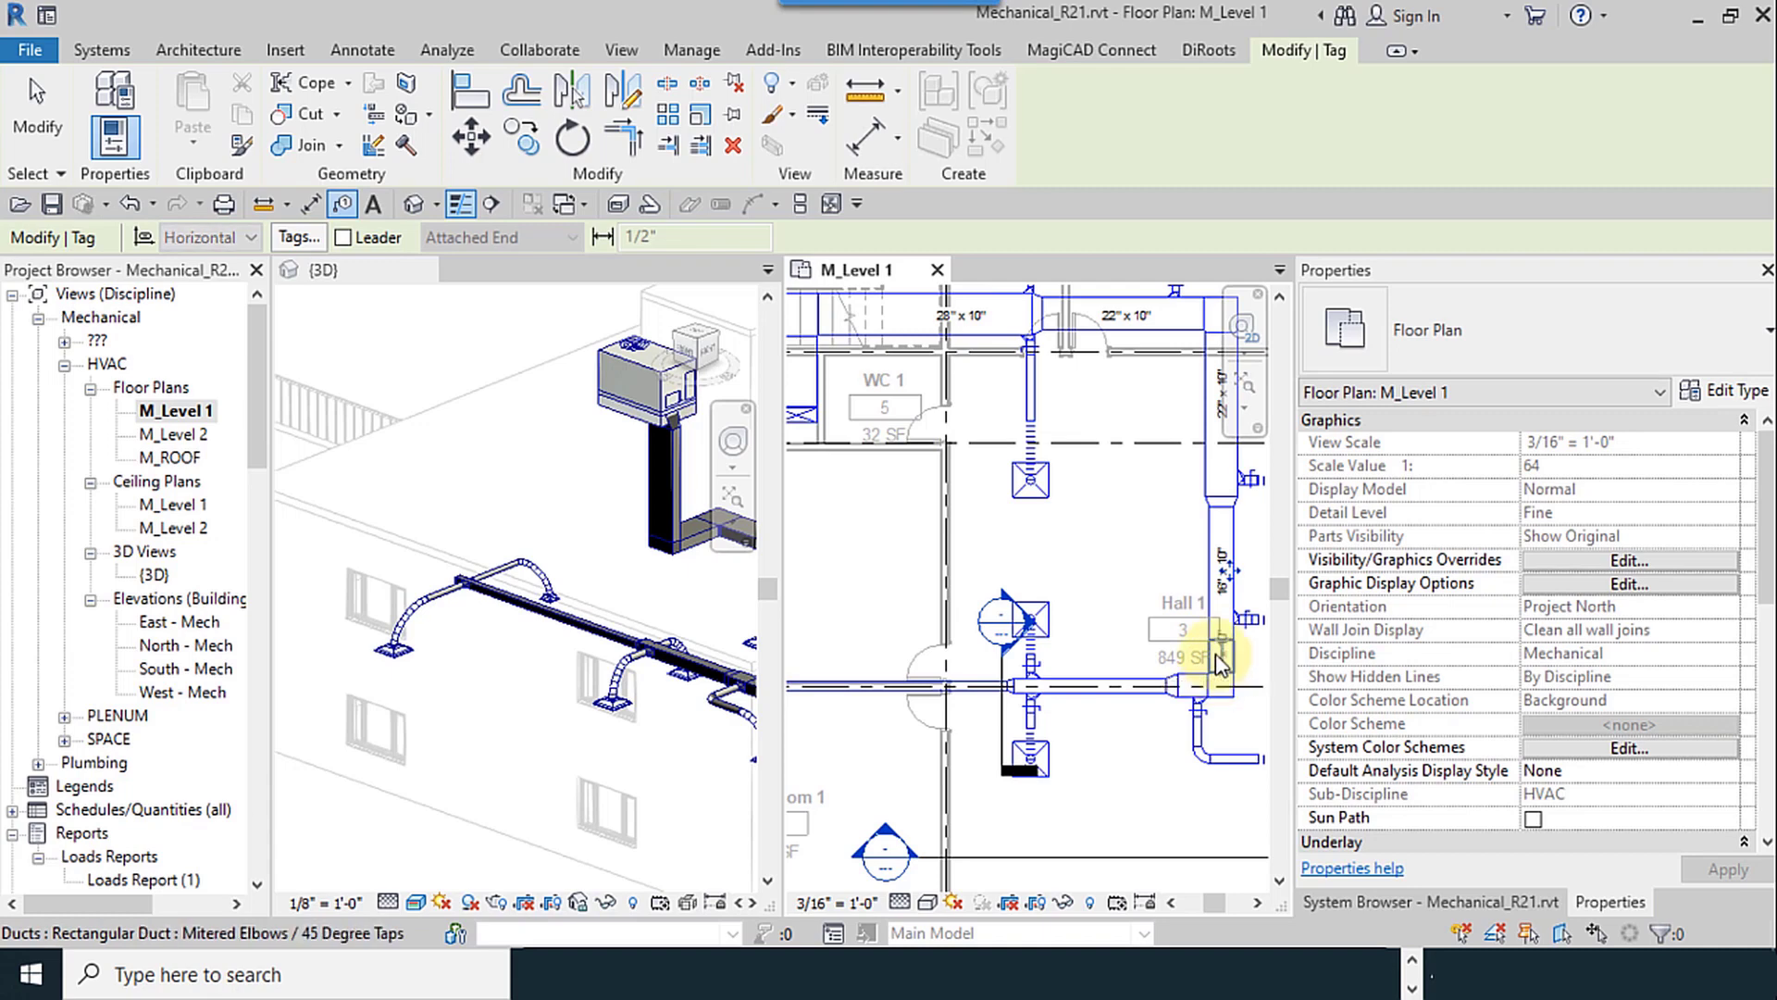
pyautogui.scroll(2, 1129, 689)
pyautogui.click(1129, 689)
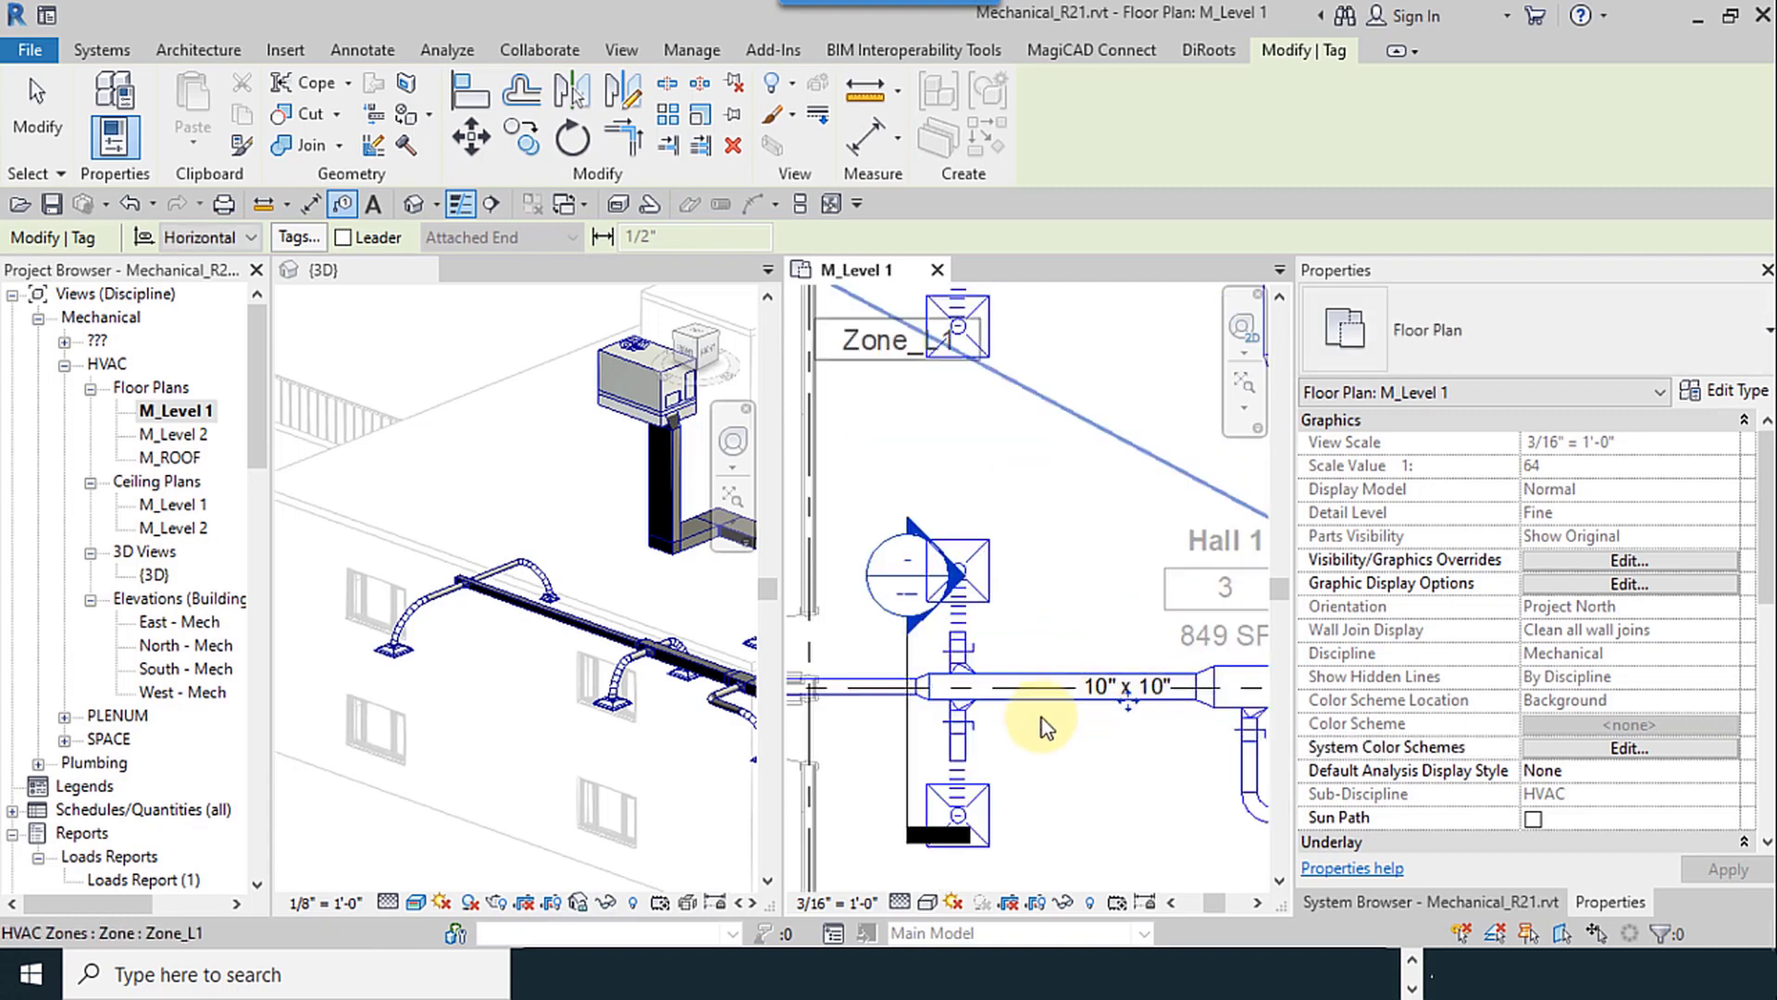
pyautogui.moveTo(1013, 717); pyautogui.dragTo(1246, 679, button='middle')
pyautogui.click(868, 646)
pyautogui.scroll(-3, 958, 700)
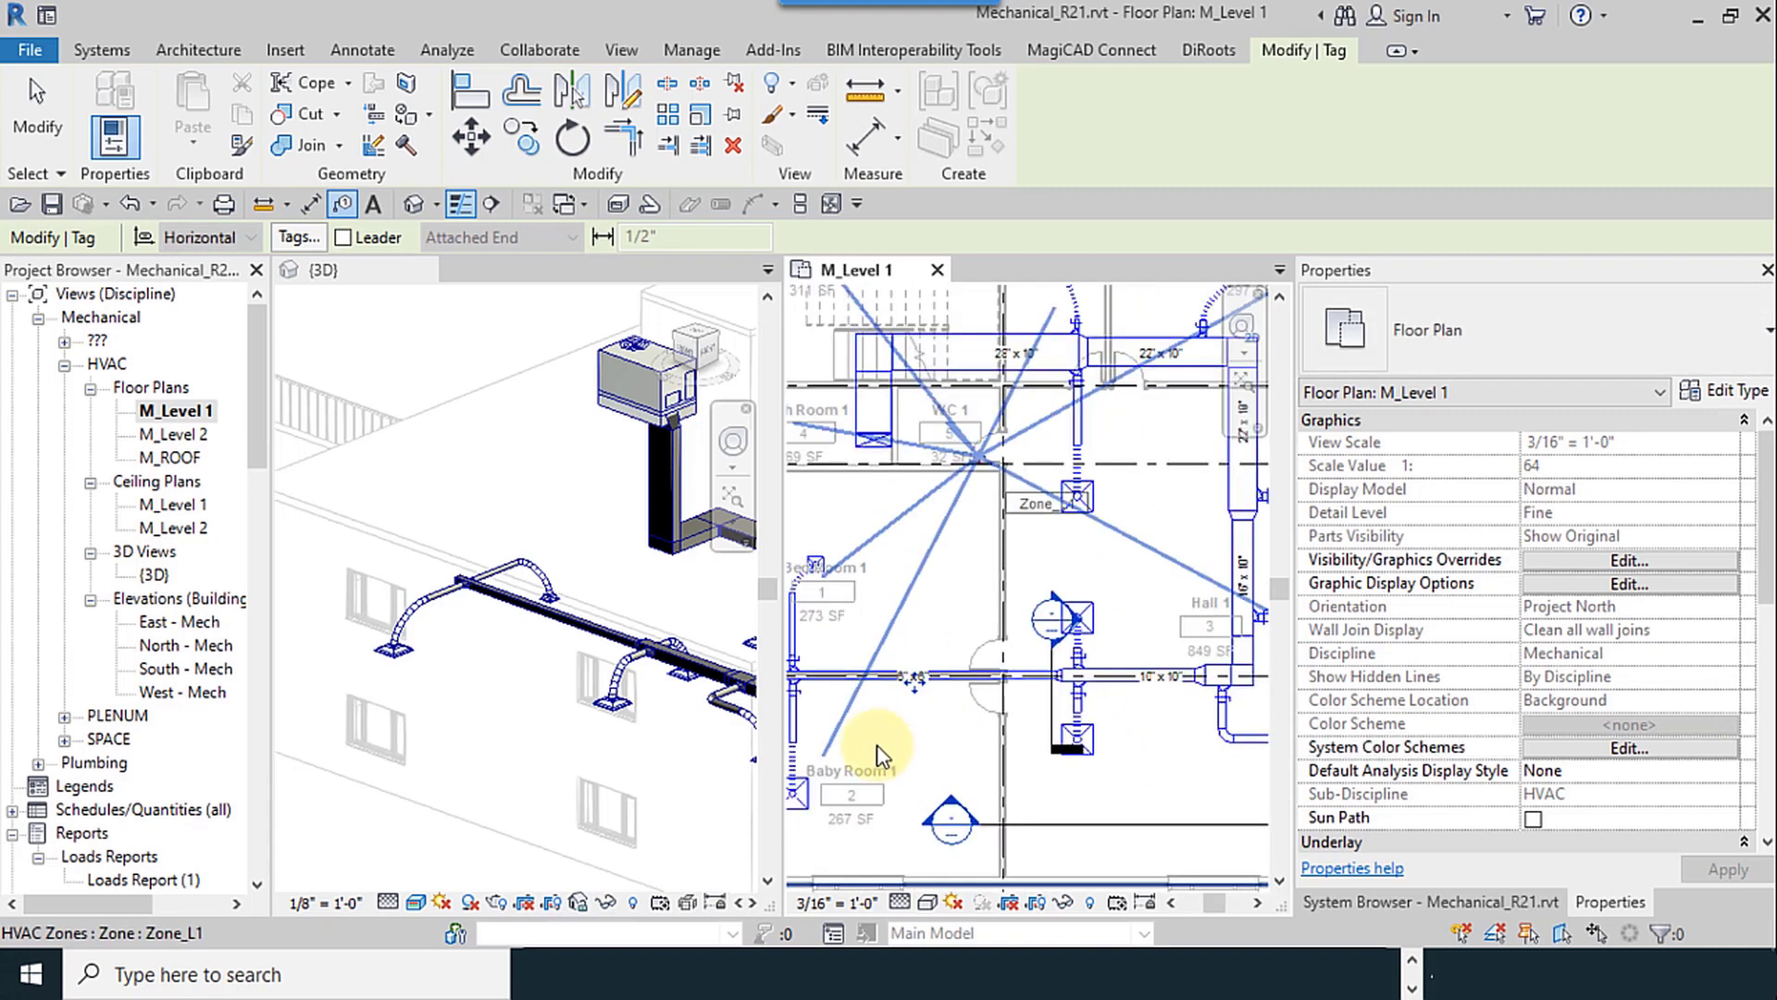
# Step: Tag the short 16" x 10" duct just before the Hall 1 corner, end tagging and clear the tag selection
pyautogui.moveTo(873, 741); pyautogui.dragTo(805, 705, button='middle')
pyautogui.scroll(5, 1100, 625)
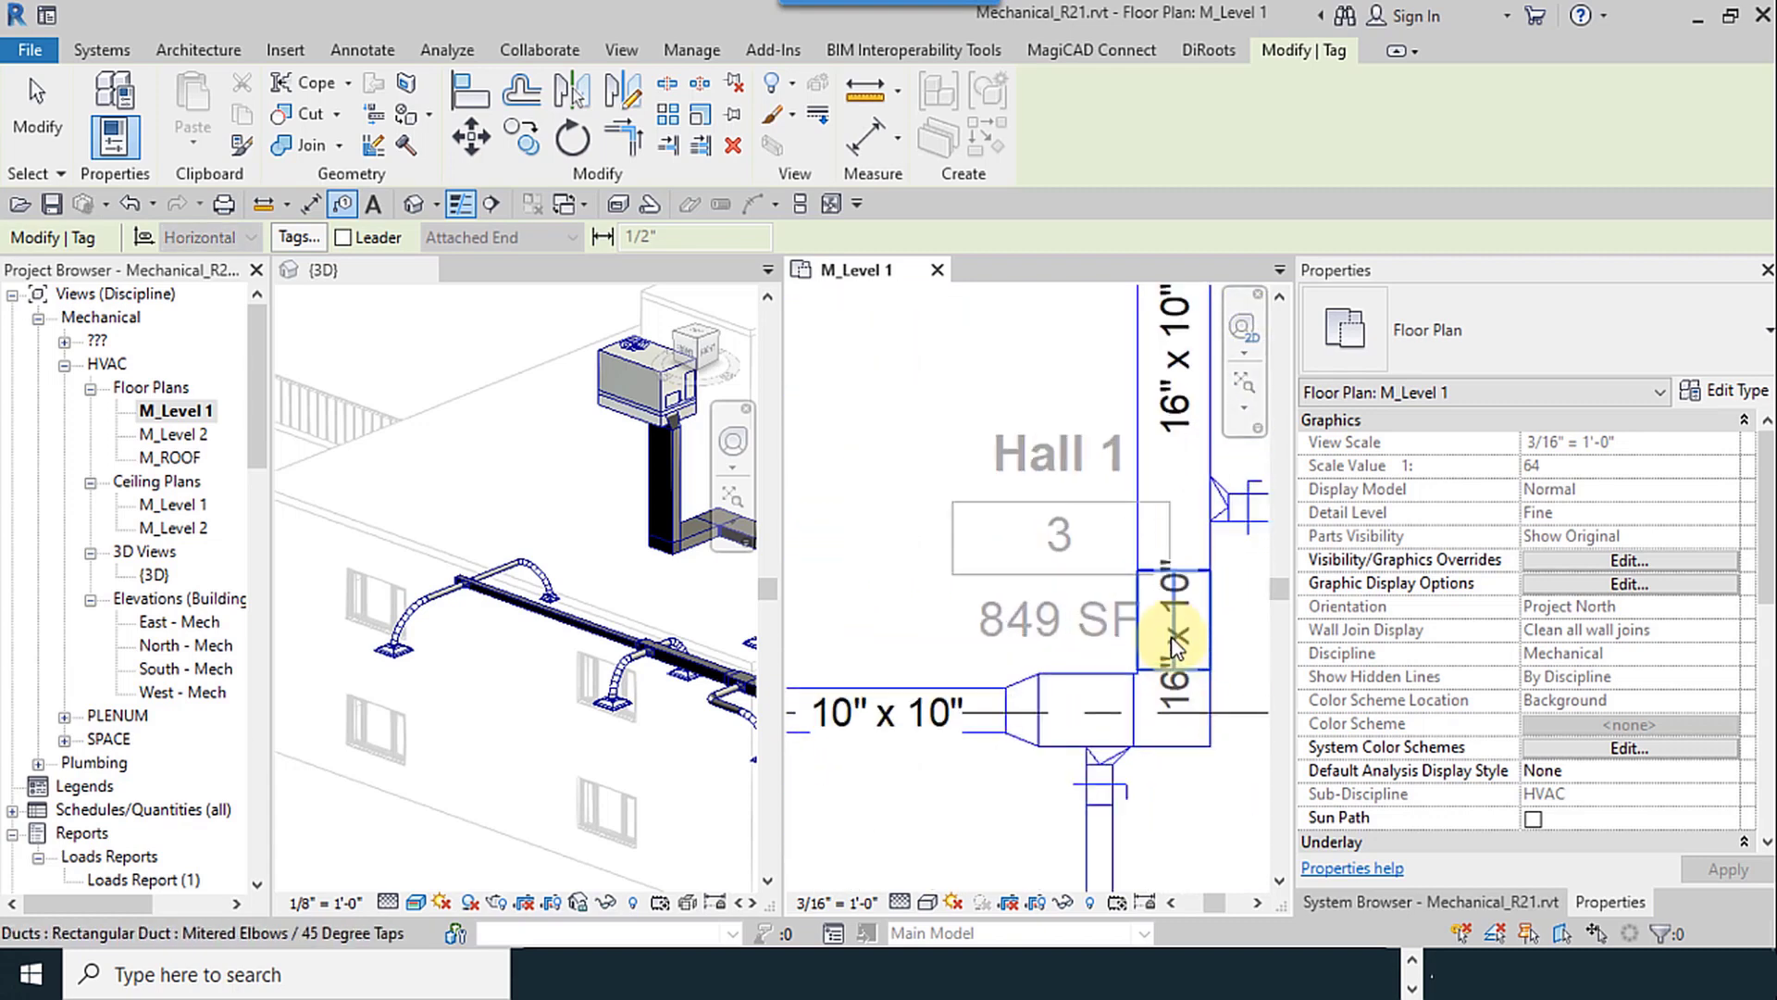
pyautogui.click(1172, 648)
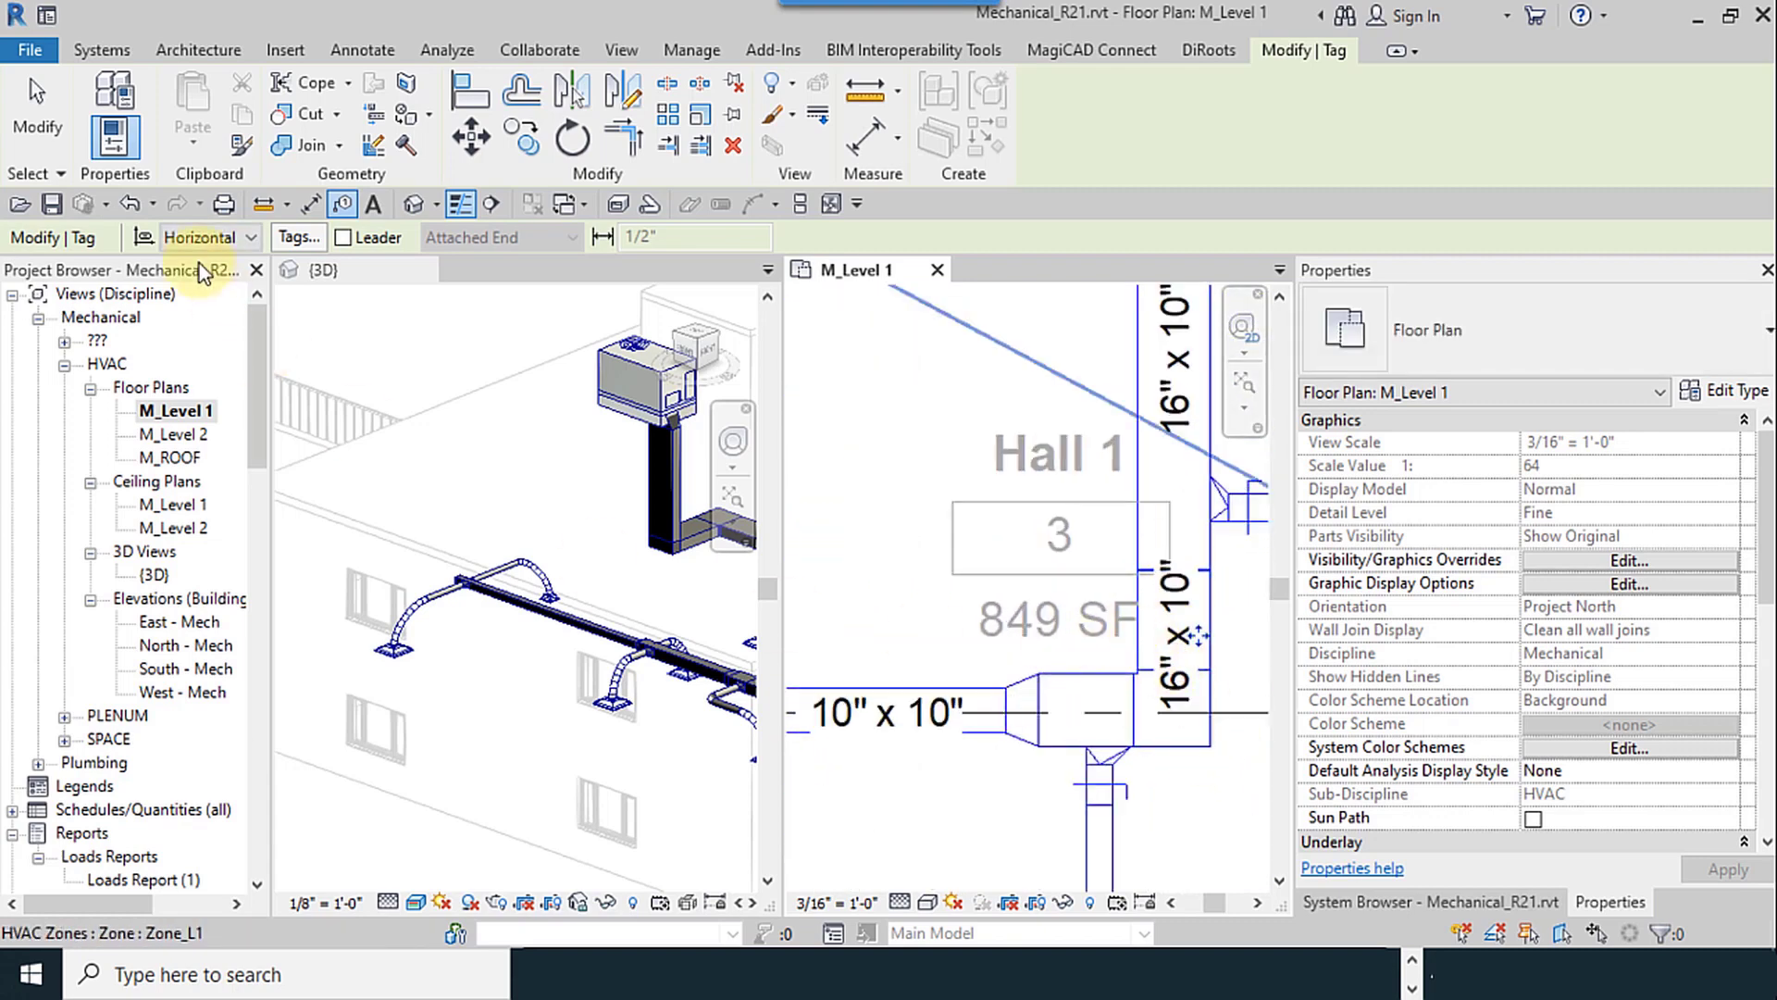
pyautogui.click(45, 135)
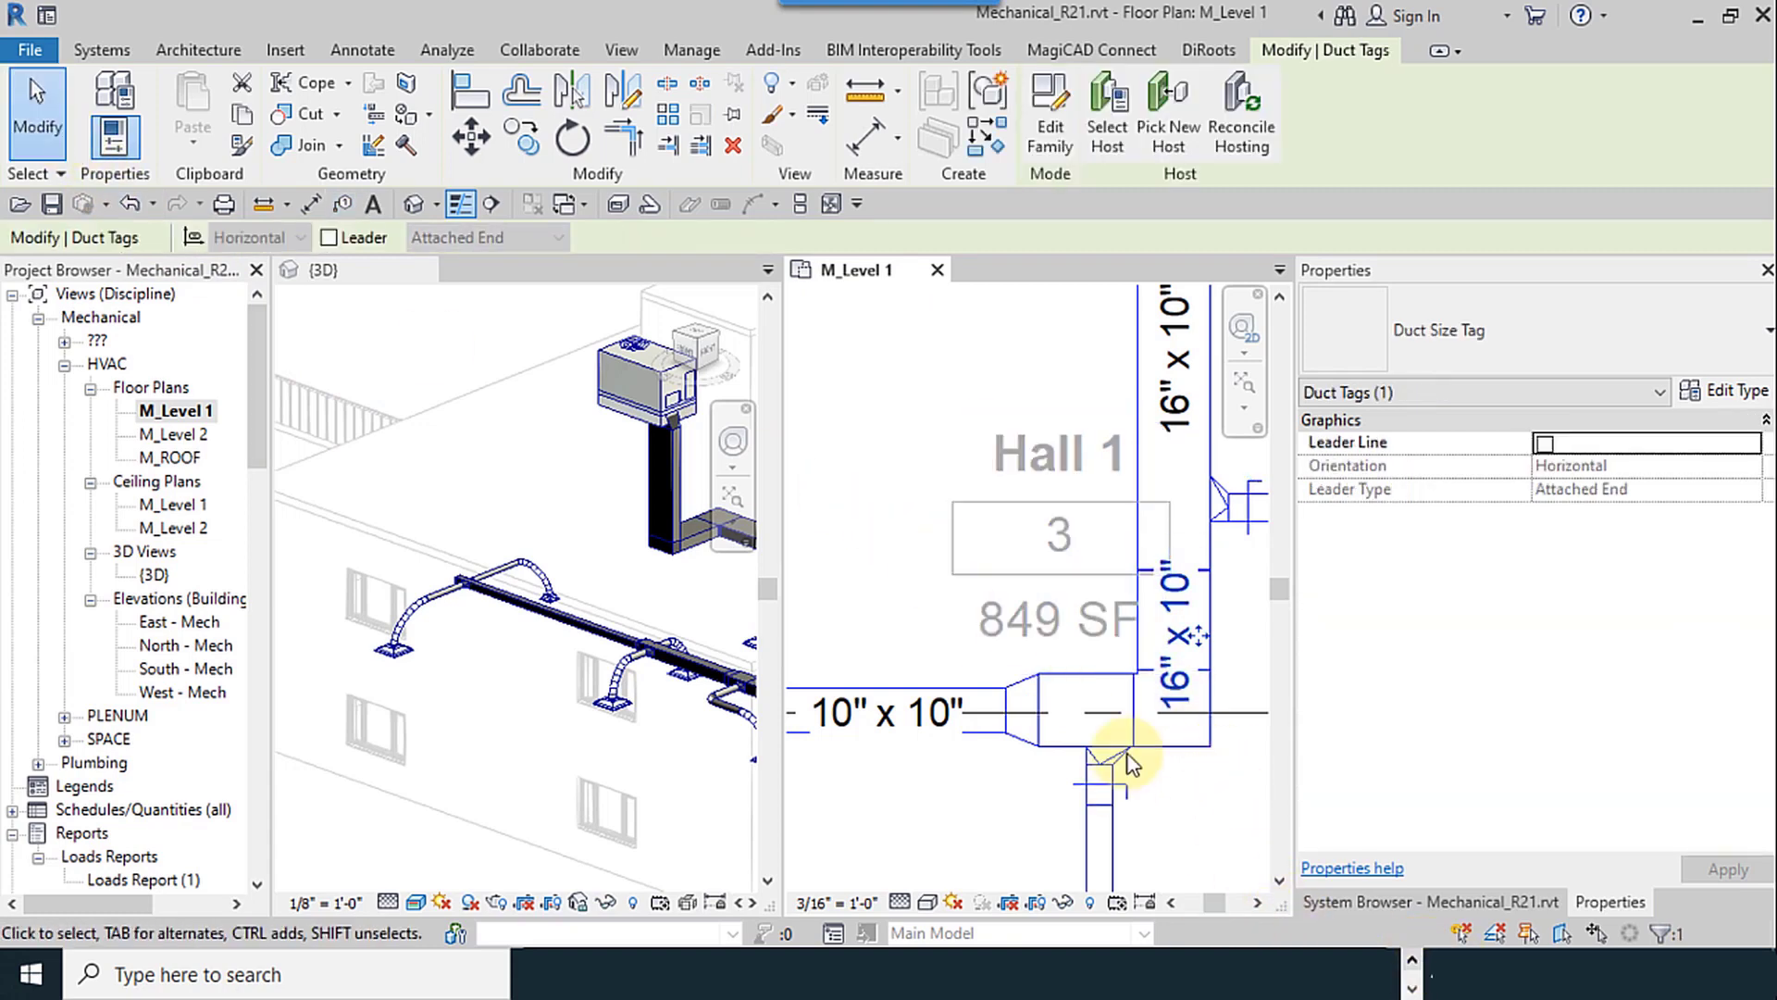
pyautogui.click(54, 125)
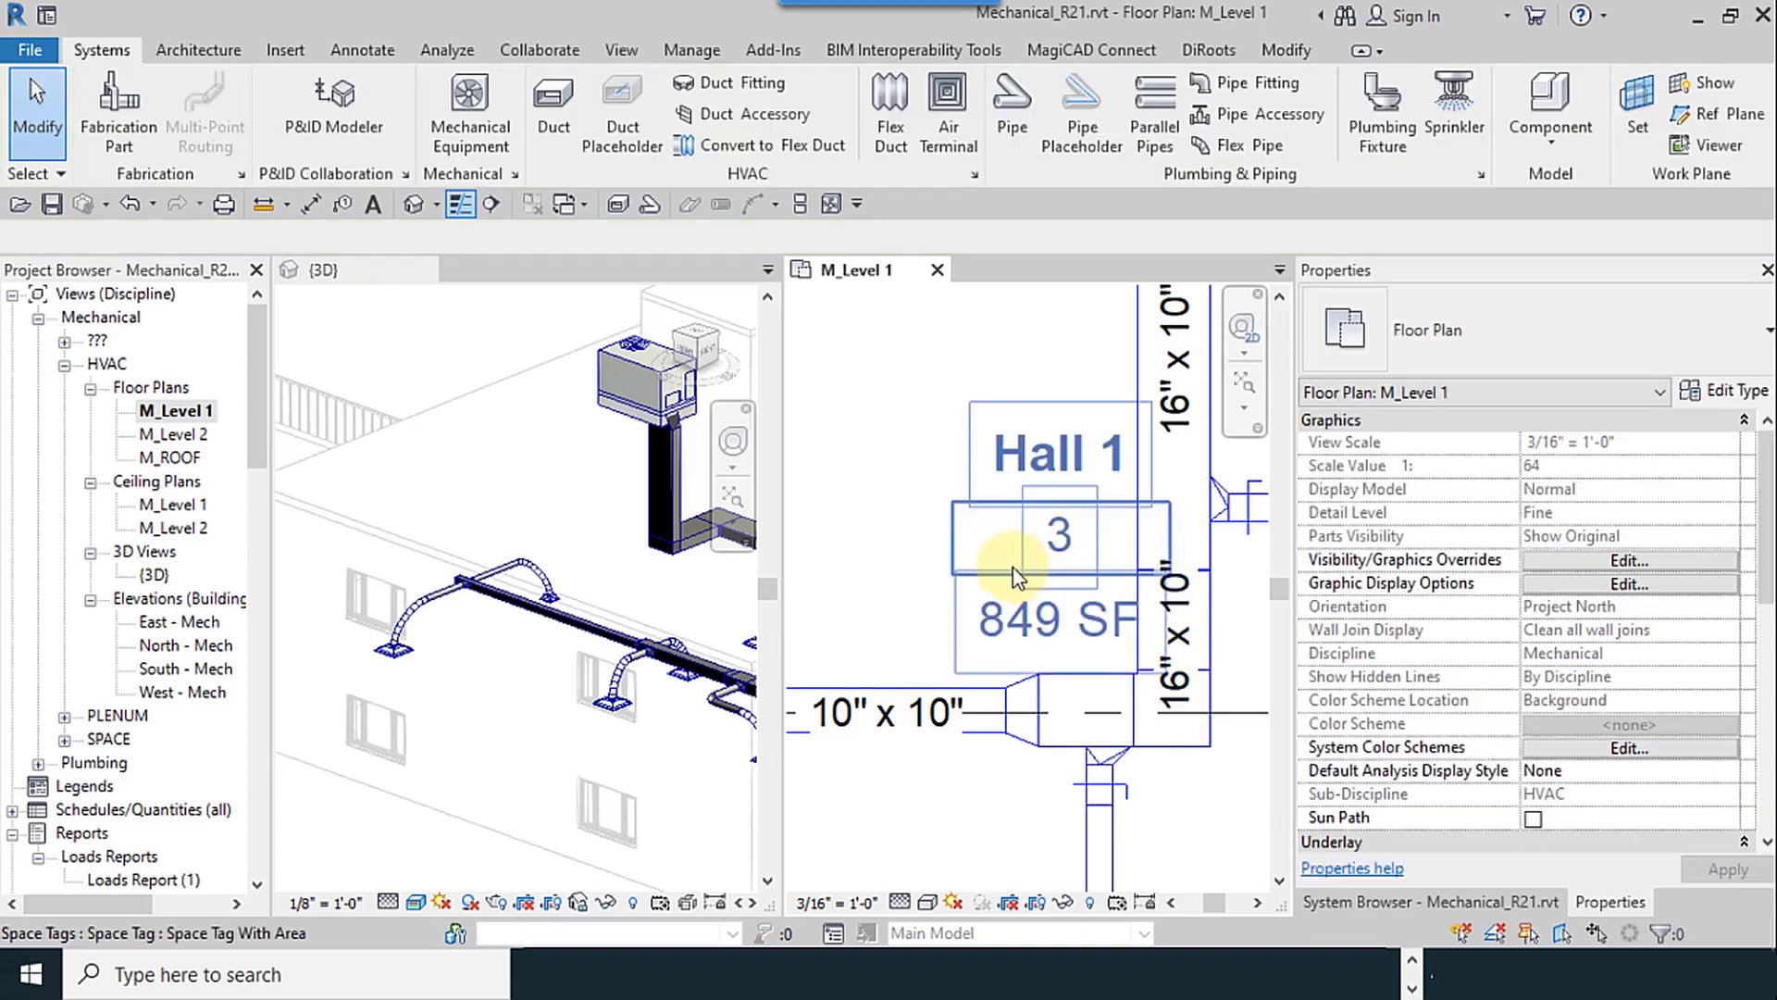
# Step: Check the tagged main duct near the riser in the Level 1 plan and switch to the DesignTools DuctSizer calculator
pyautogui.scroll(-5, 1013, 568)
pyautogui.moveTo(1018, 735); pyautogui.dragTo(1190, 820, button='middle')
pyautogui.scroll(5, 1069, 557)
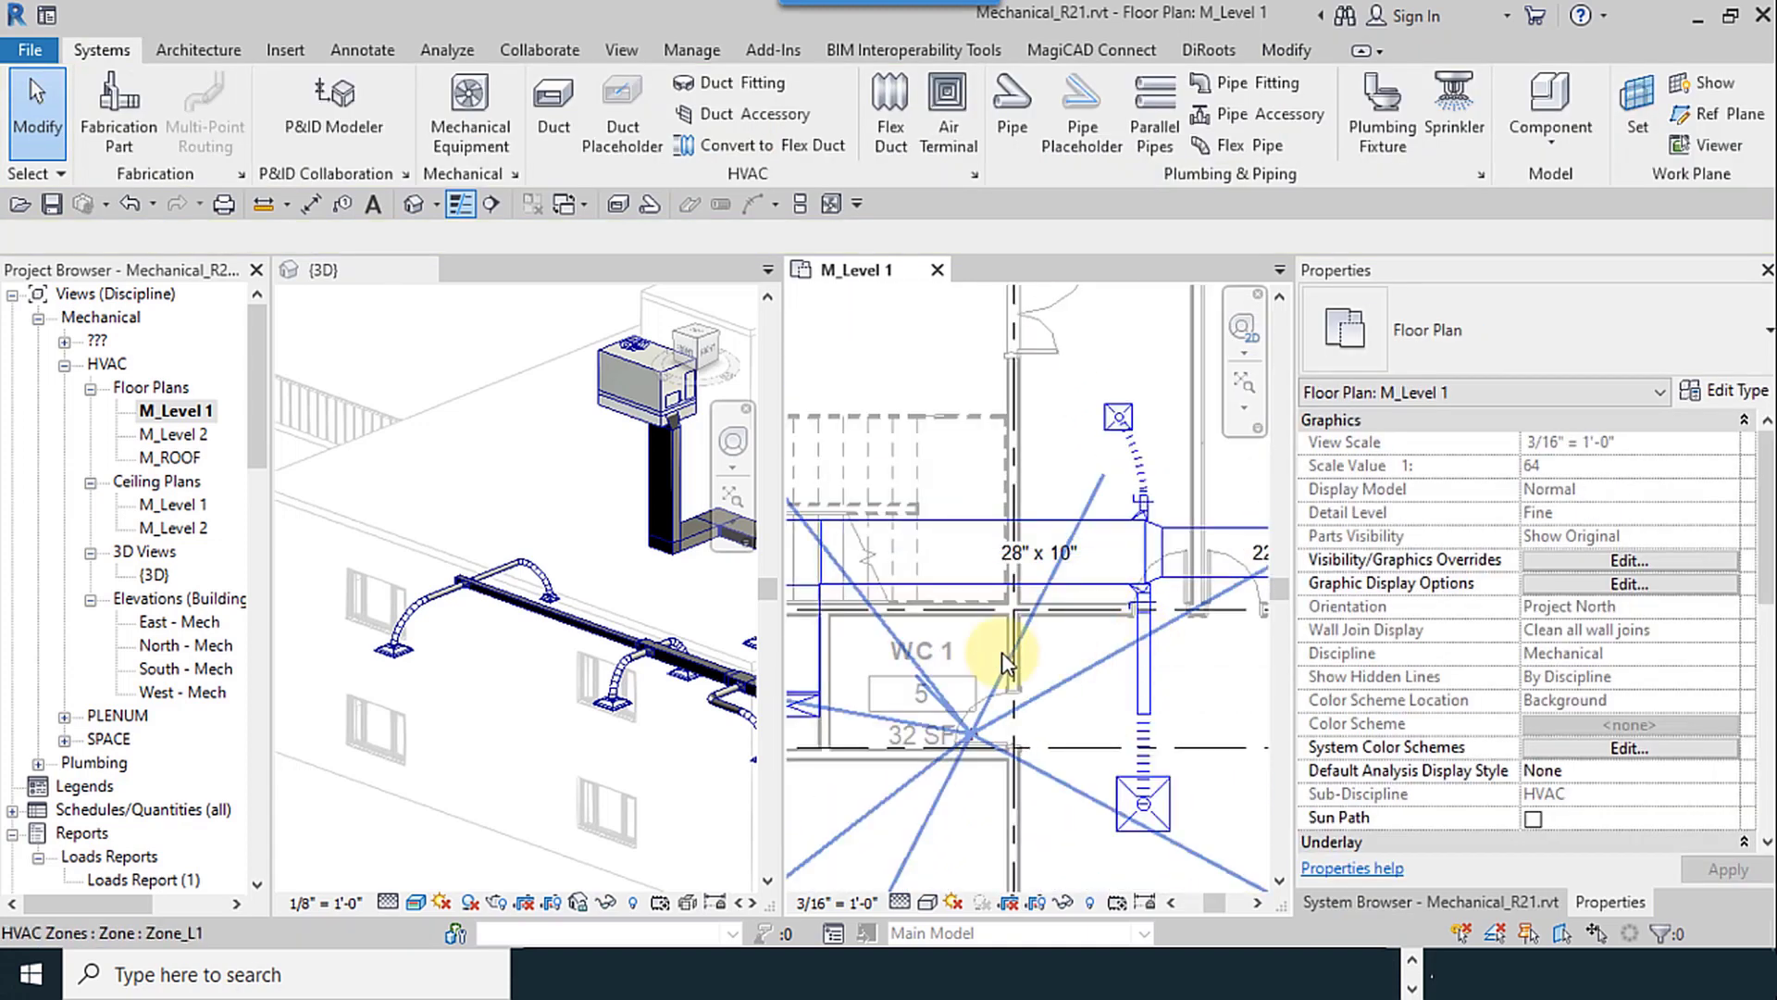
pyautogui.moveTo(1002, 652); pyautogui.dragTo(1205, 648, button='middle')
pyautogui.scroll(-5, 442, 520)
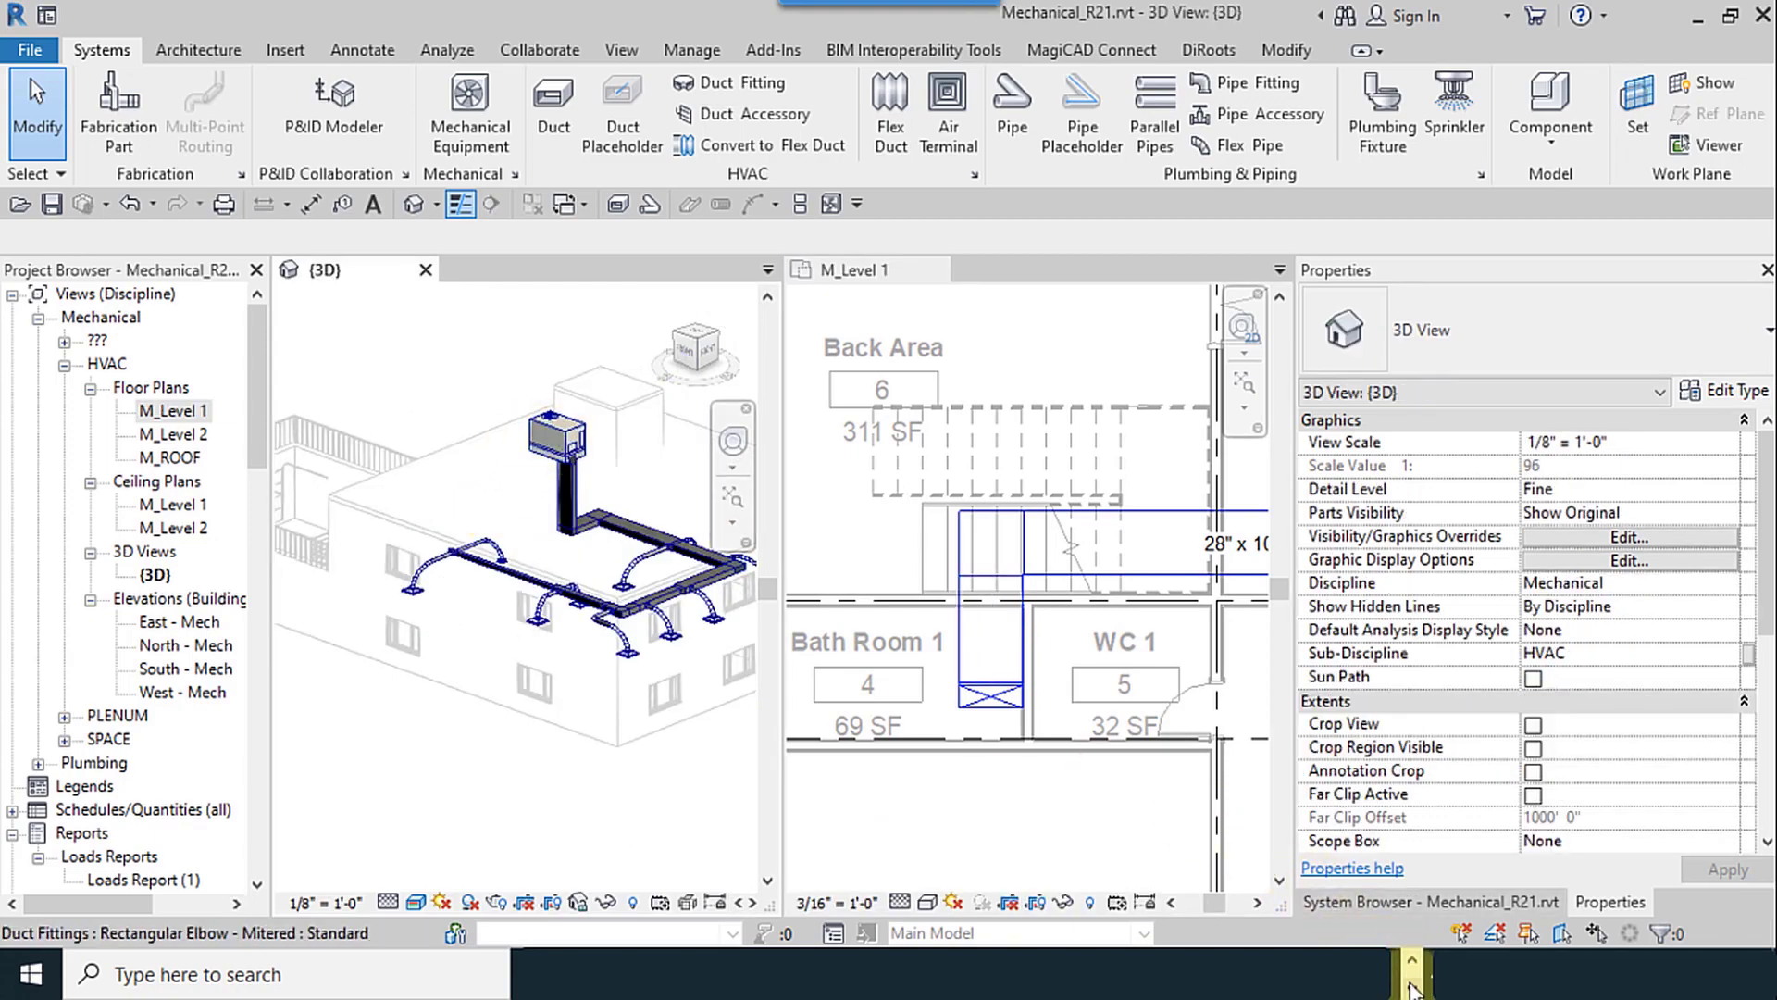
pyautogui.click(741, 974)
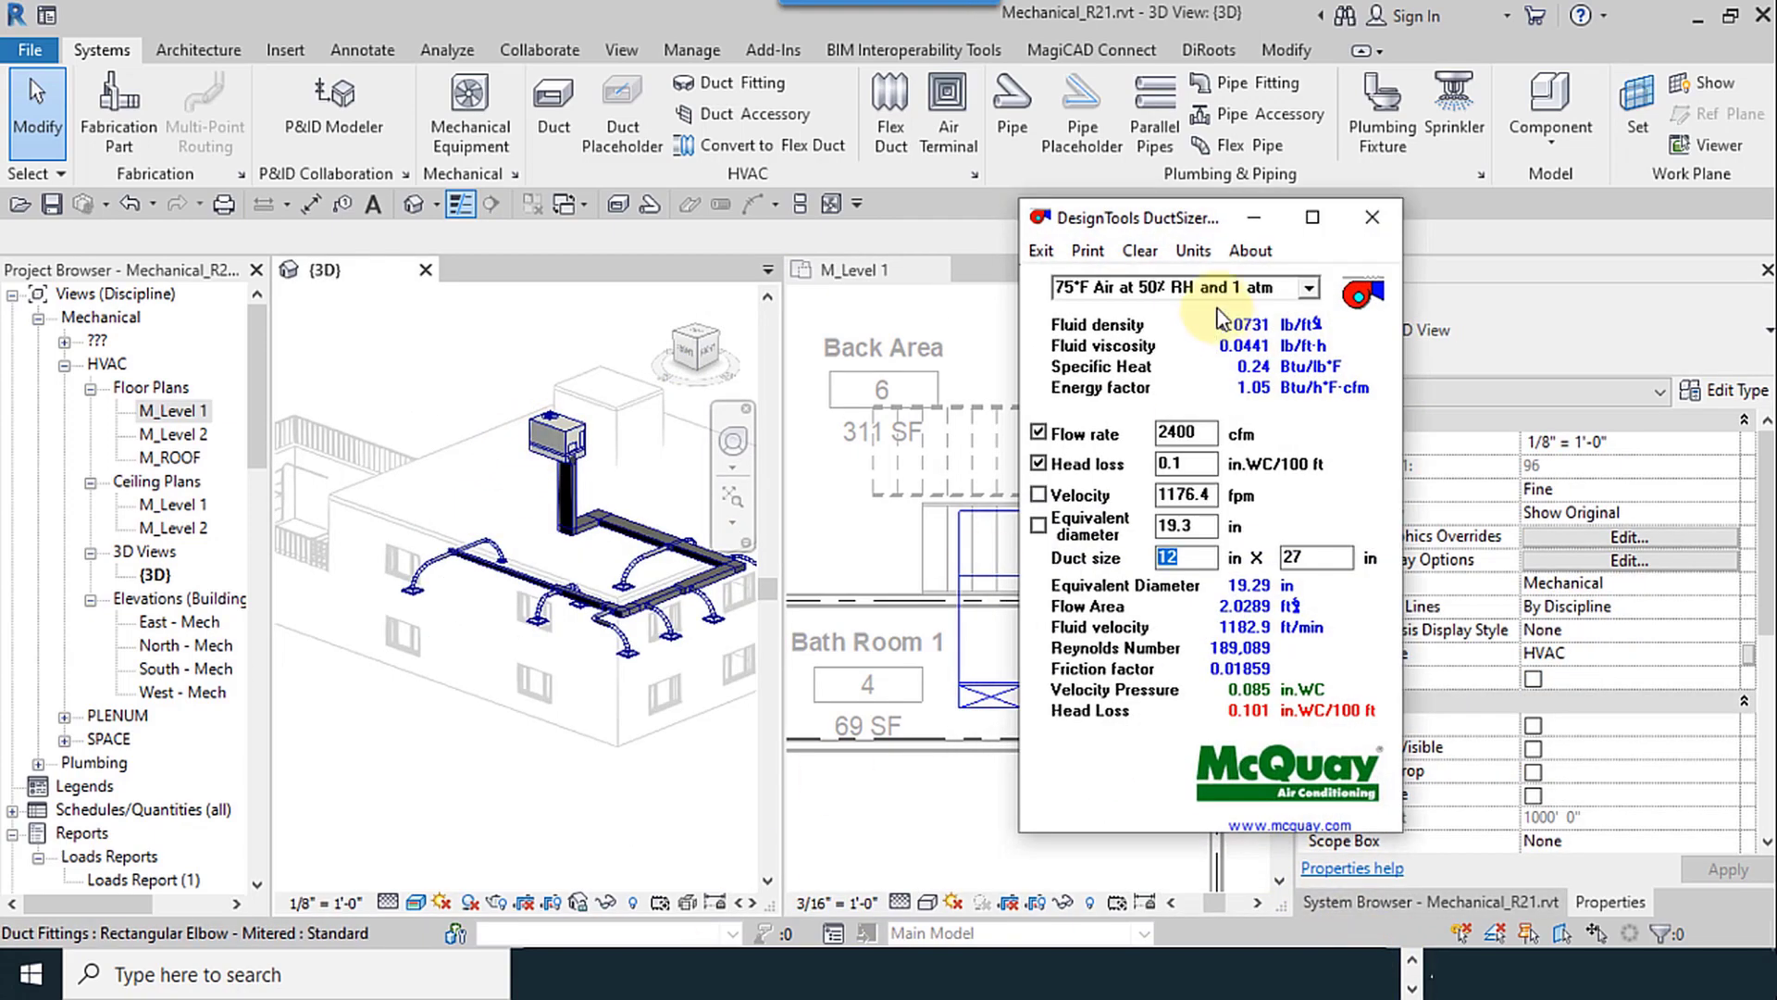
# Step: Review the duct size calculated in DuctSizer, switch back to Revit and compare it with the main duct's size tag in the Level 1 plan
pyautogui.click(1200, 436)
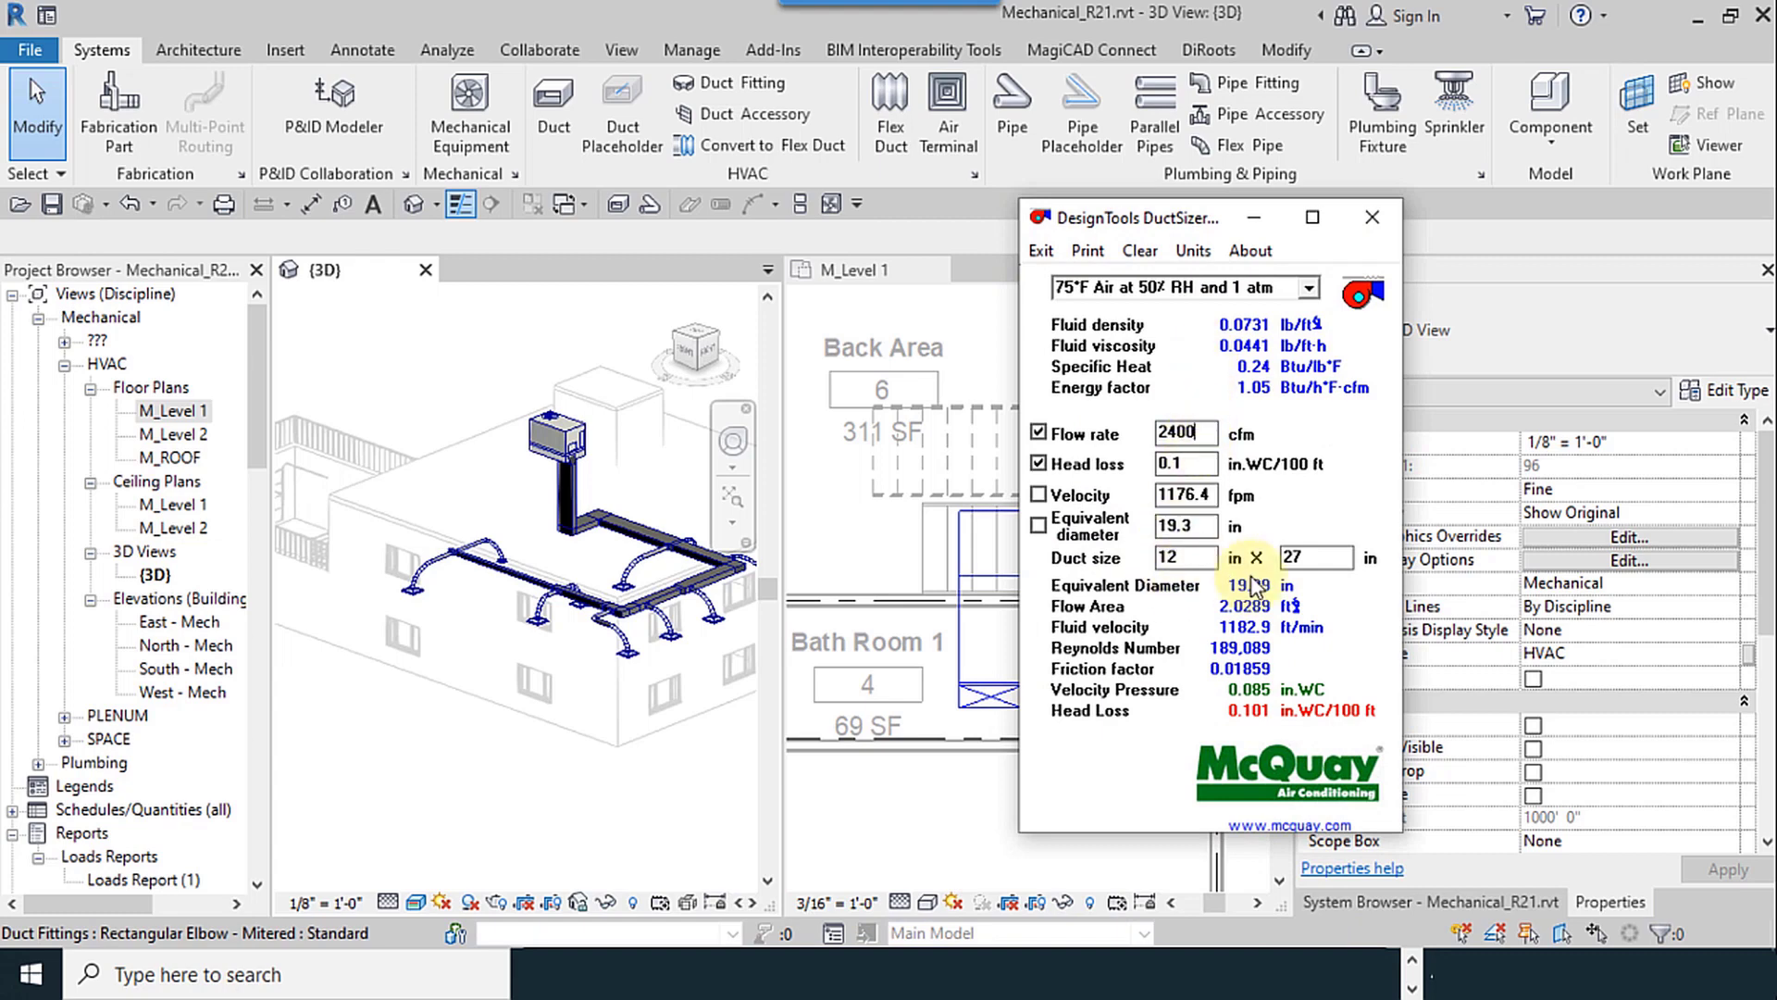
pyautogui.click(942, 237)
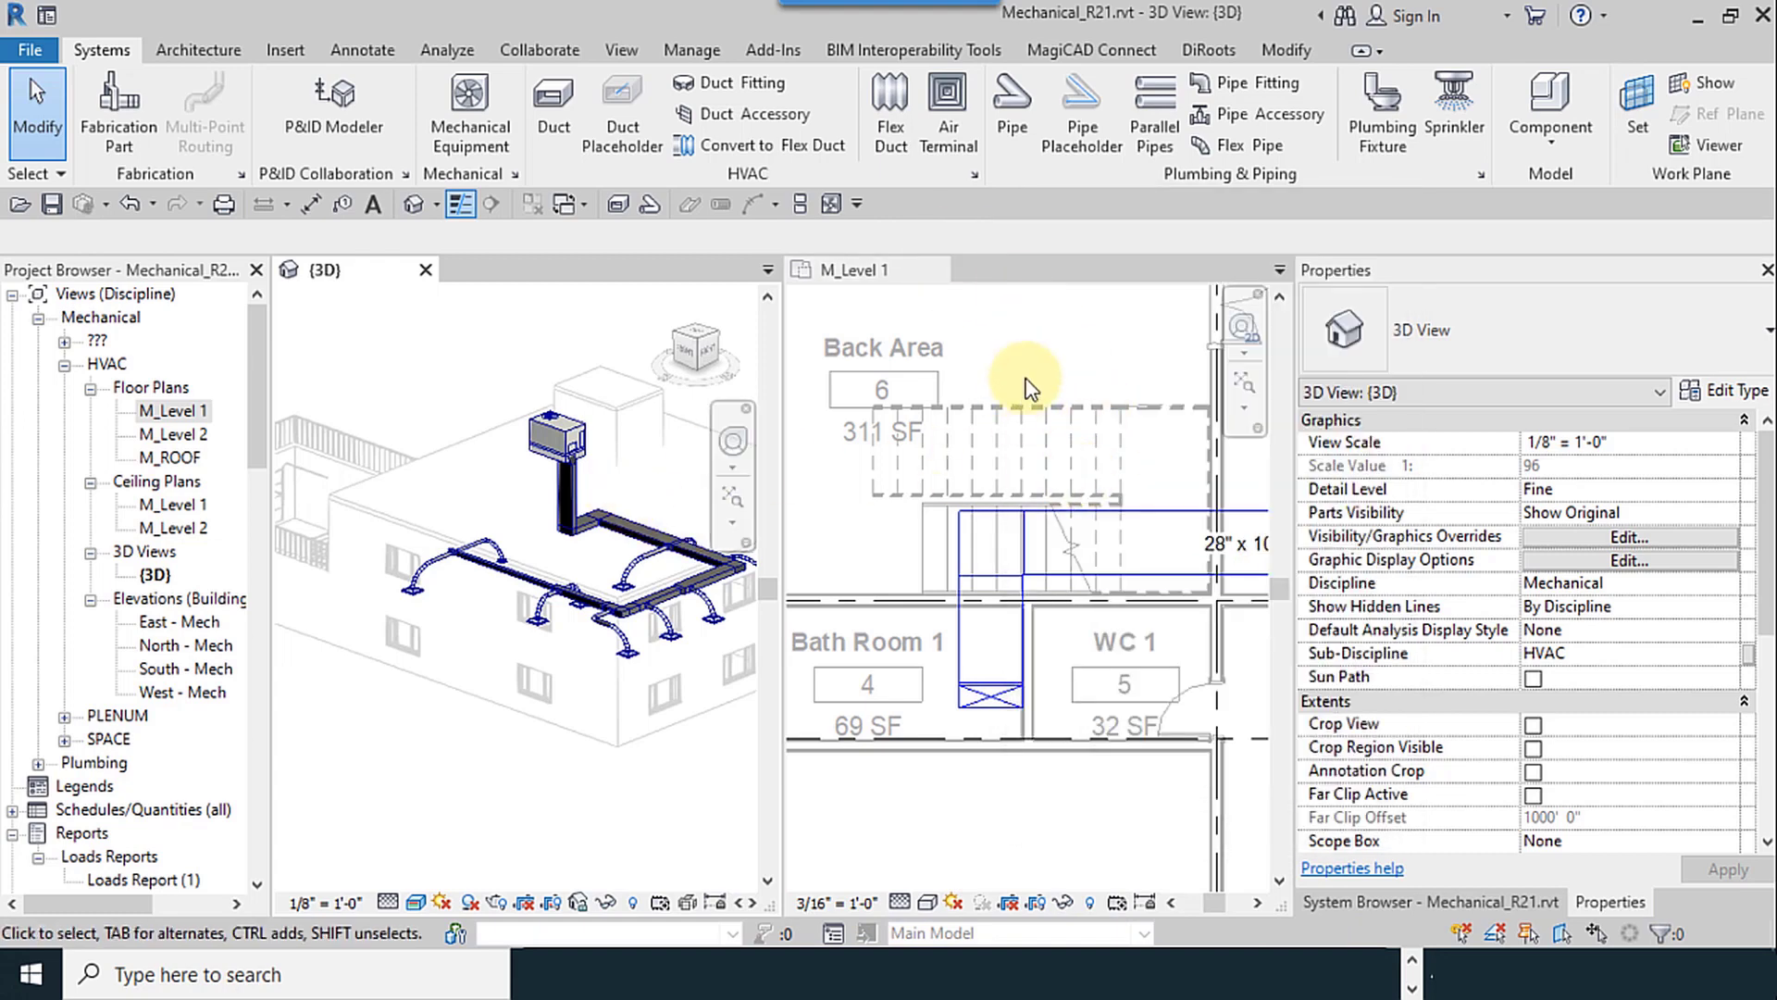
pyautogui.scroll(-3, 975, 535)
pyautogui.scroll(3, 1043, 571)
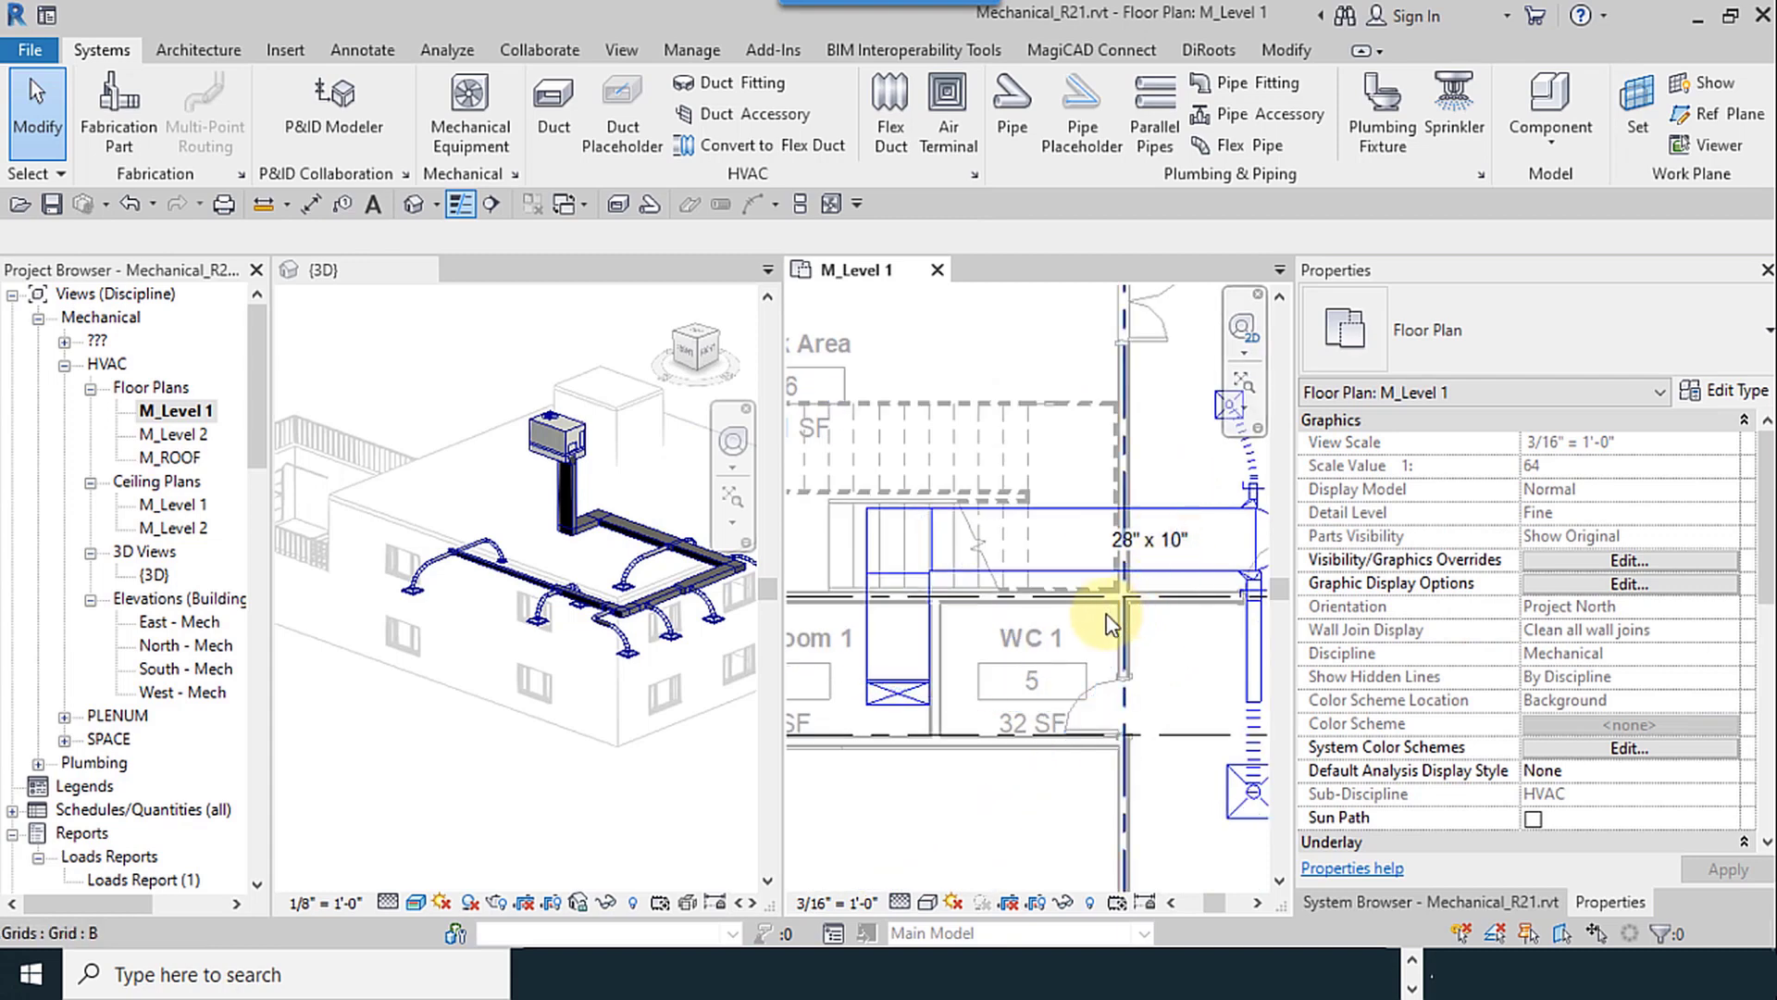
pyautogui.scroll(-2, 1074, 604)
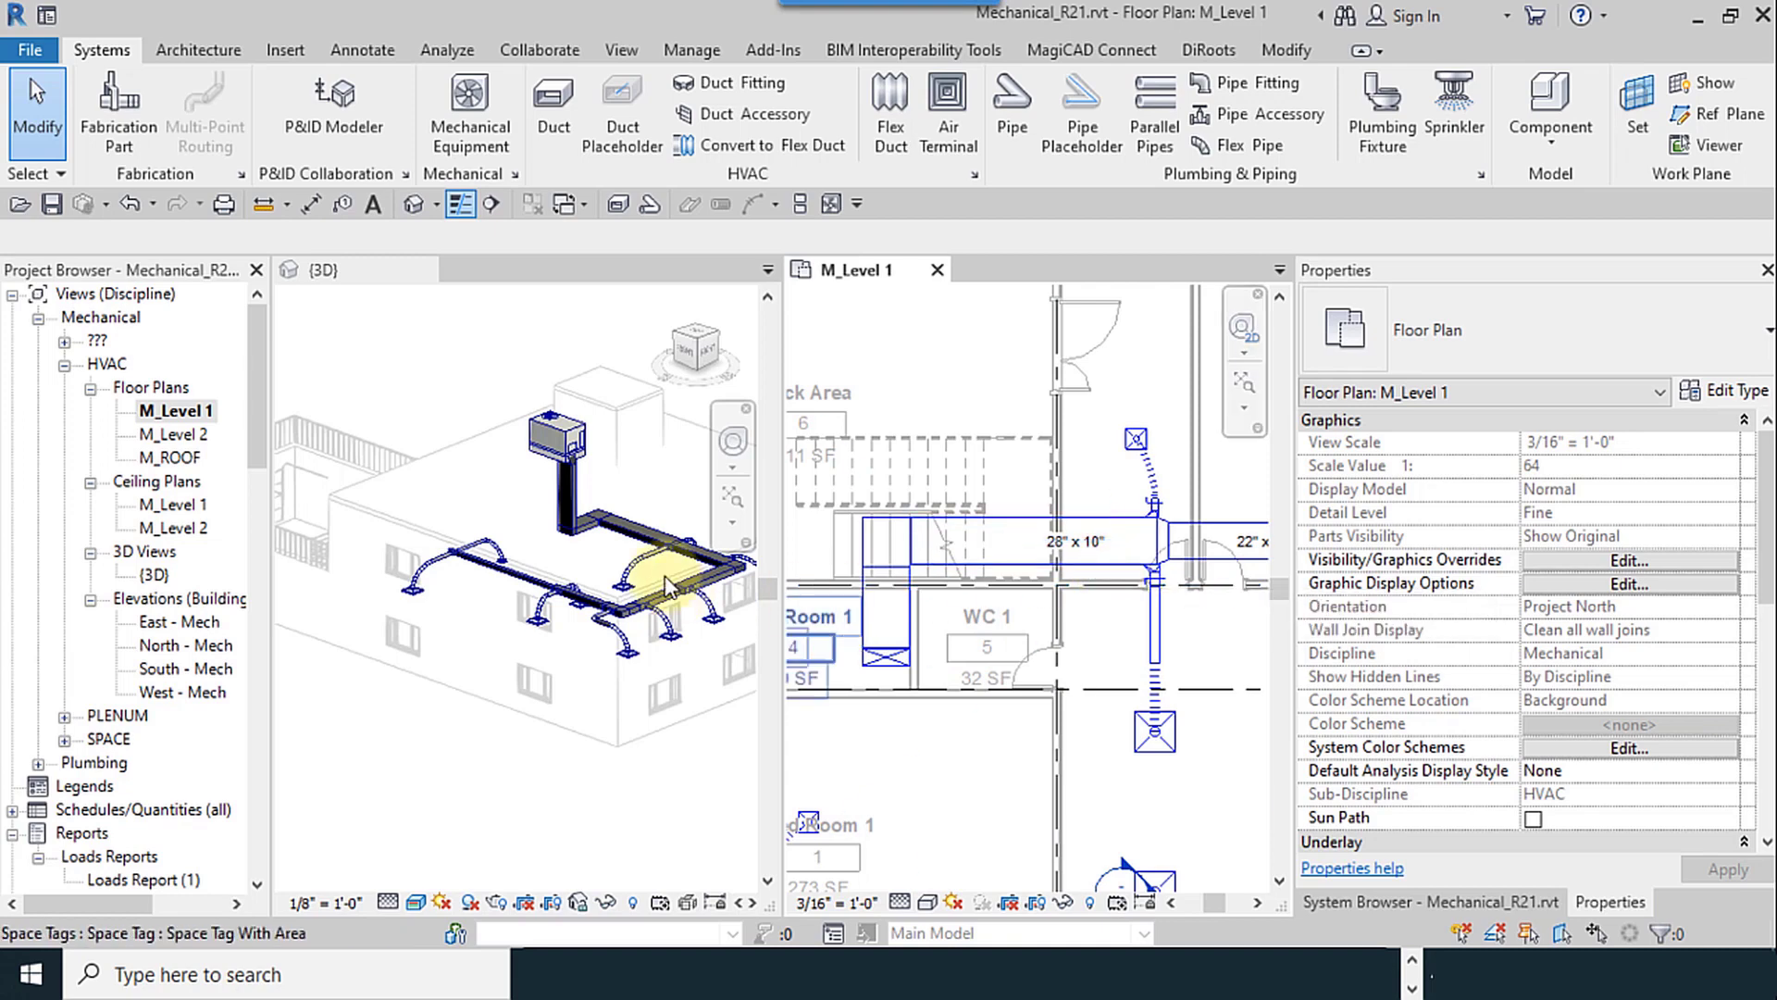
# Step: Set the height of the rooftop unit's supply riser, the connected main duct up to the first branch and their linking elbows to 12"
pyautogui.click(544, 307)
pyautogui.scroll(4, 595, 450)
pyautogui.scroll(2, 529, 553)
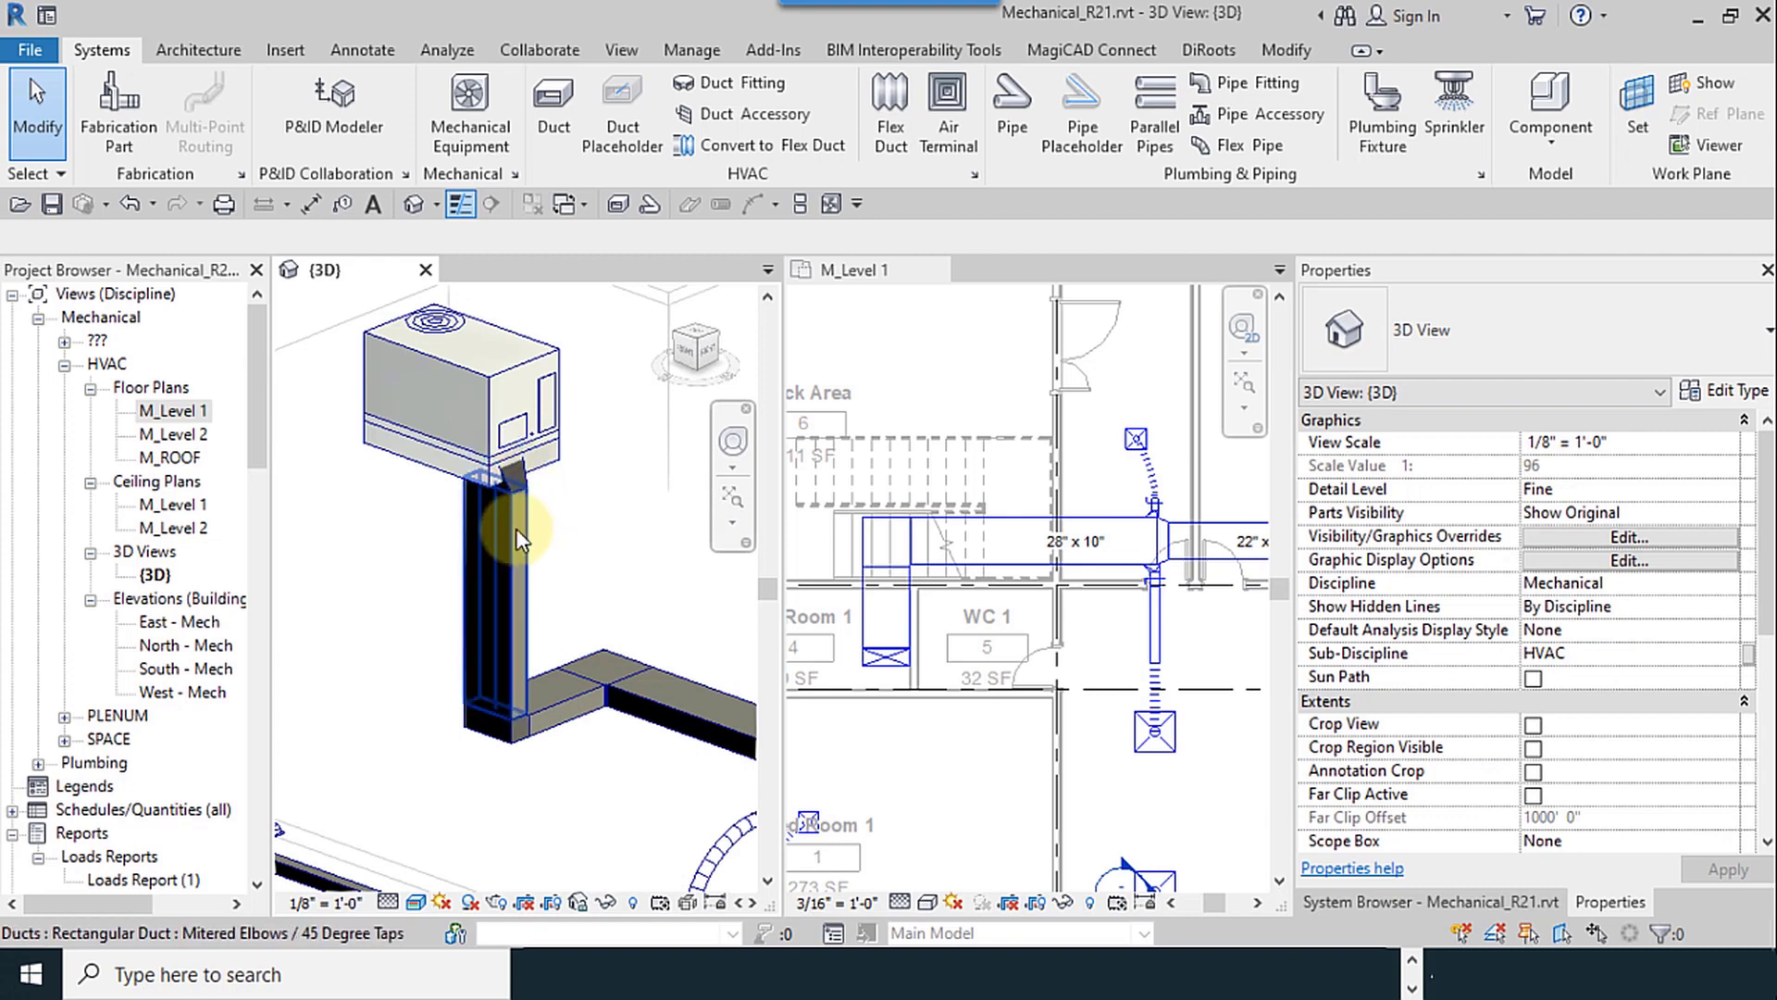
pyautogui.click(535, 546)
pyautogui.moveTo(535, 546); pyautogui.dragTo(480, 546, button='middle')
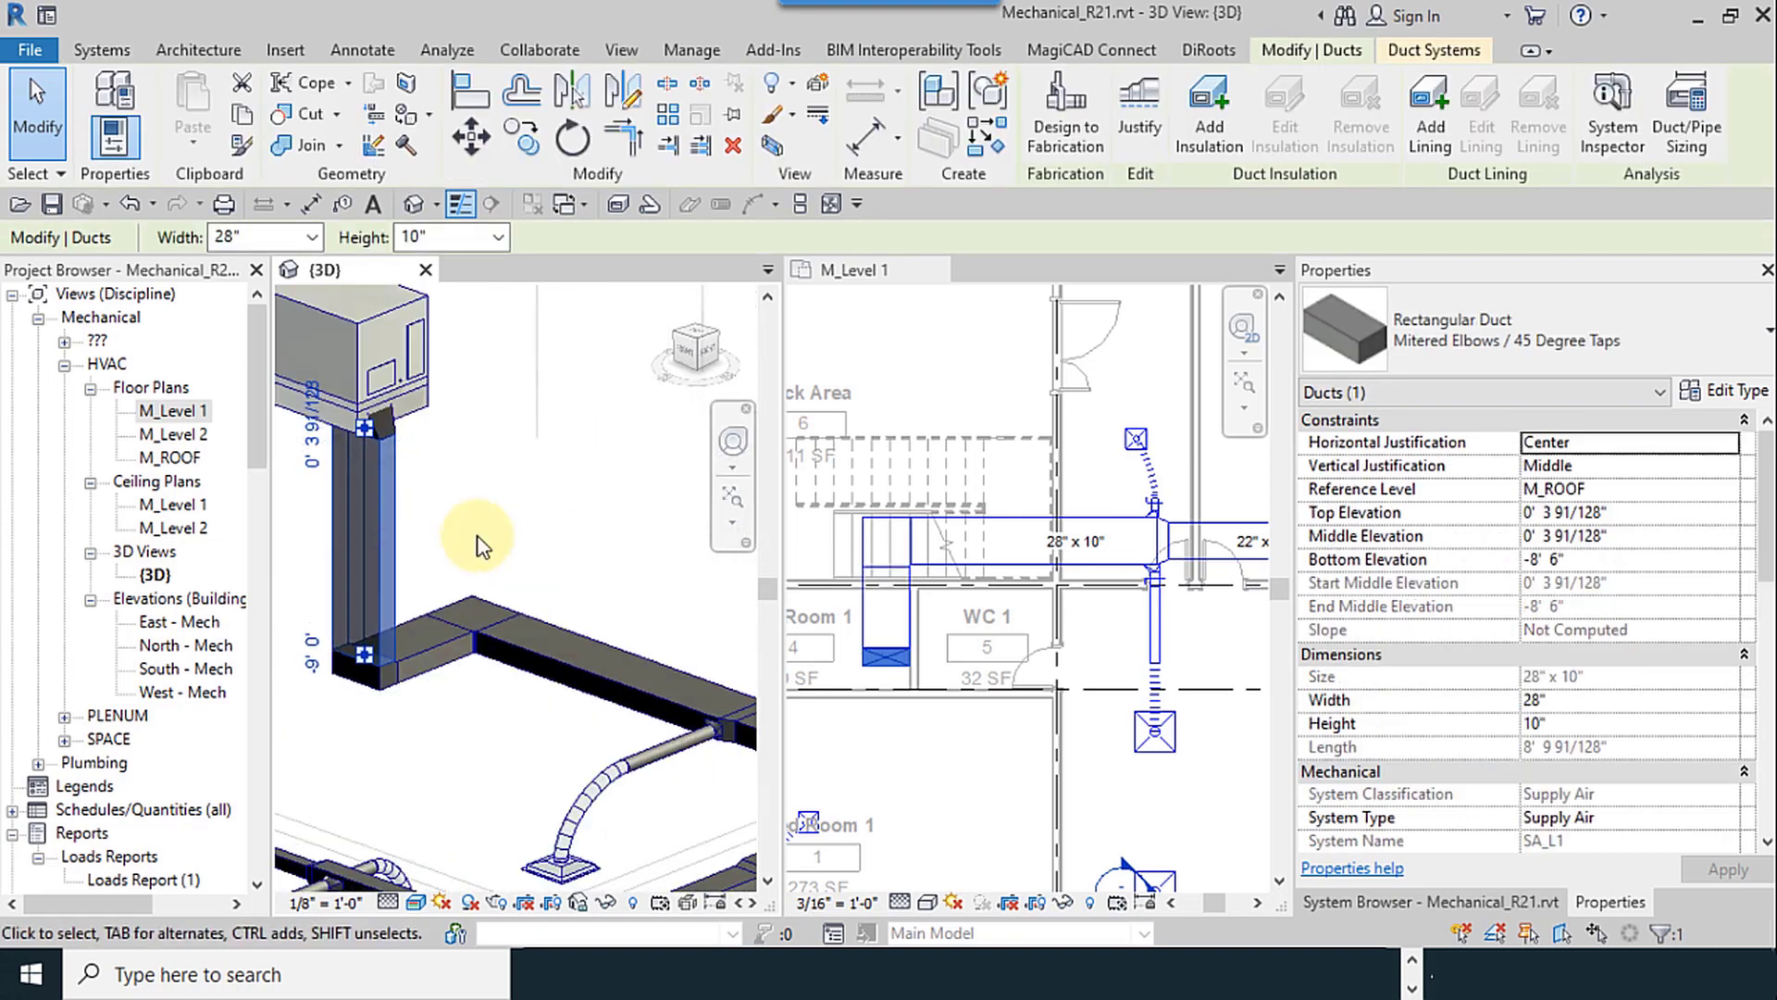
pyautogui.keyDown('ctrl'); pyautogui.click(520, 635); pyautogui.keyUp('ctrl')
pyautogui.keyDown('ctrl'); pyautogui.click(431, 642); pyautogui.keyUp('ctrl')
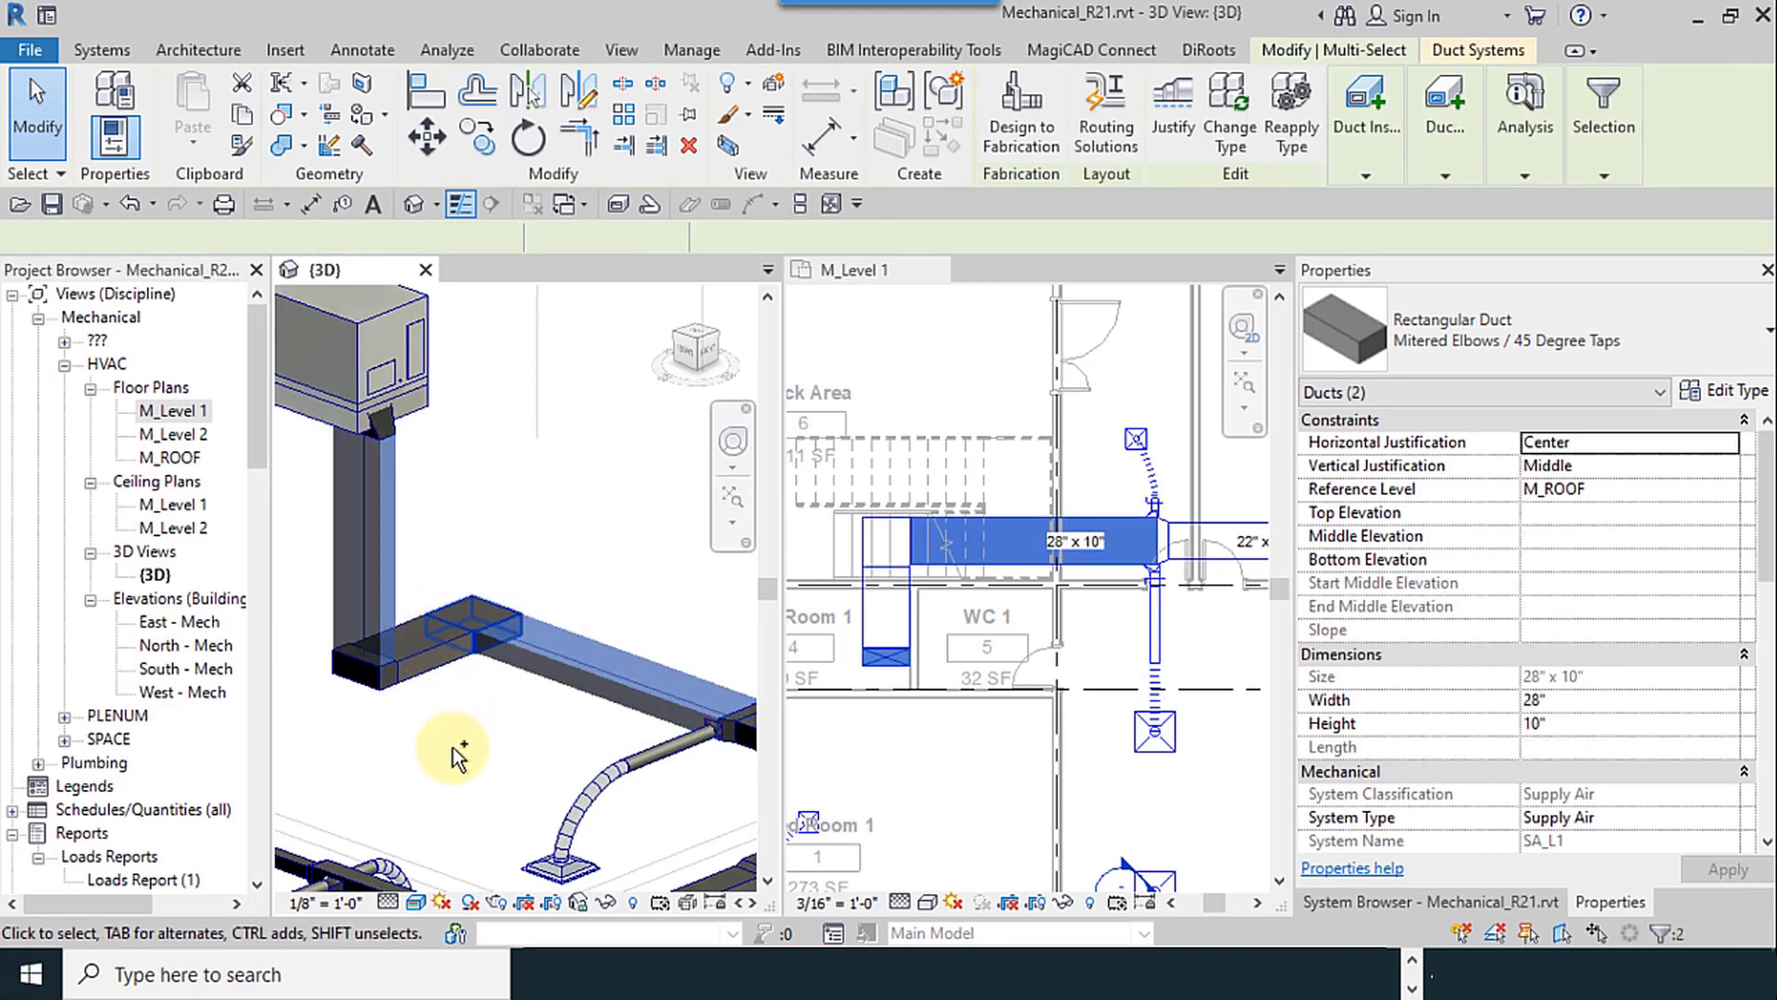
pyautogui.keyDown('ctrl'); pyautogui.click(370, 696); pyautogui.keyUp('ctrl')
pyautogui.scroll(6, 446, 724)
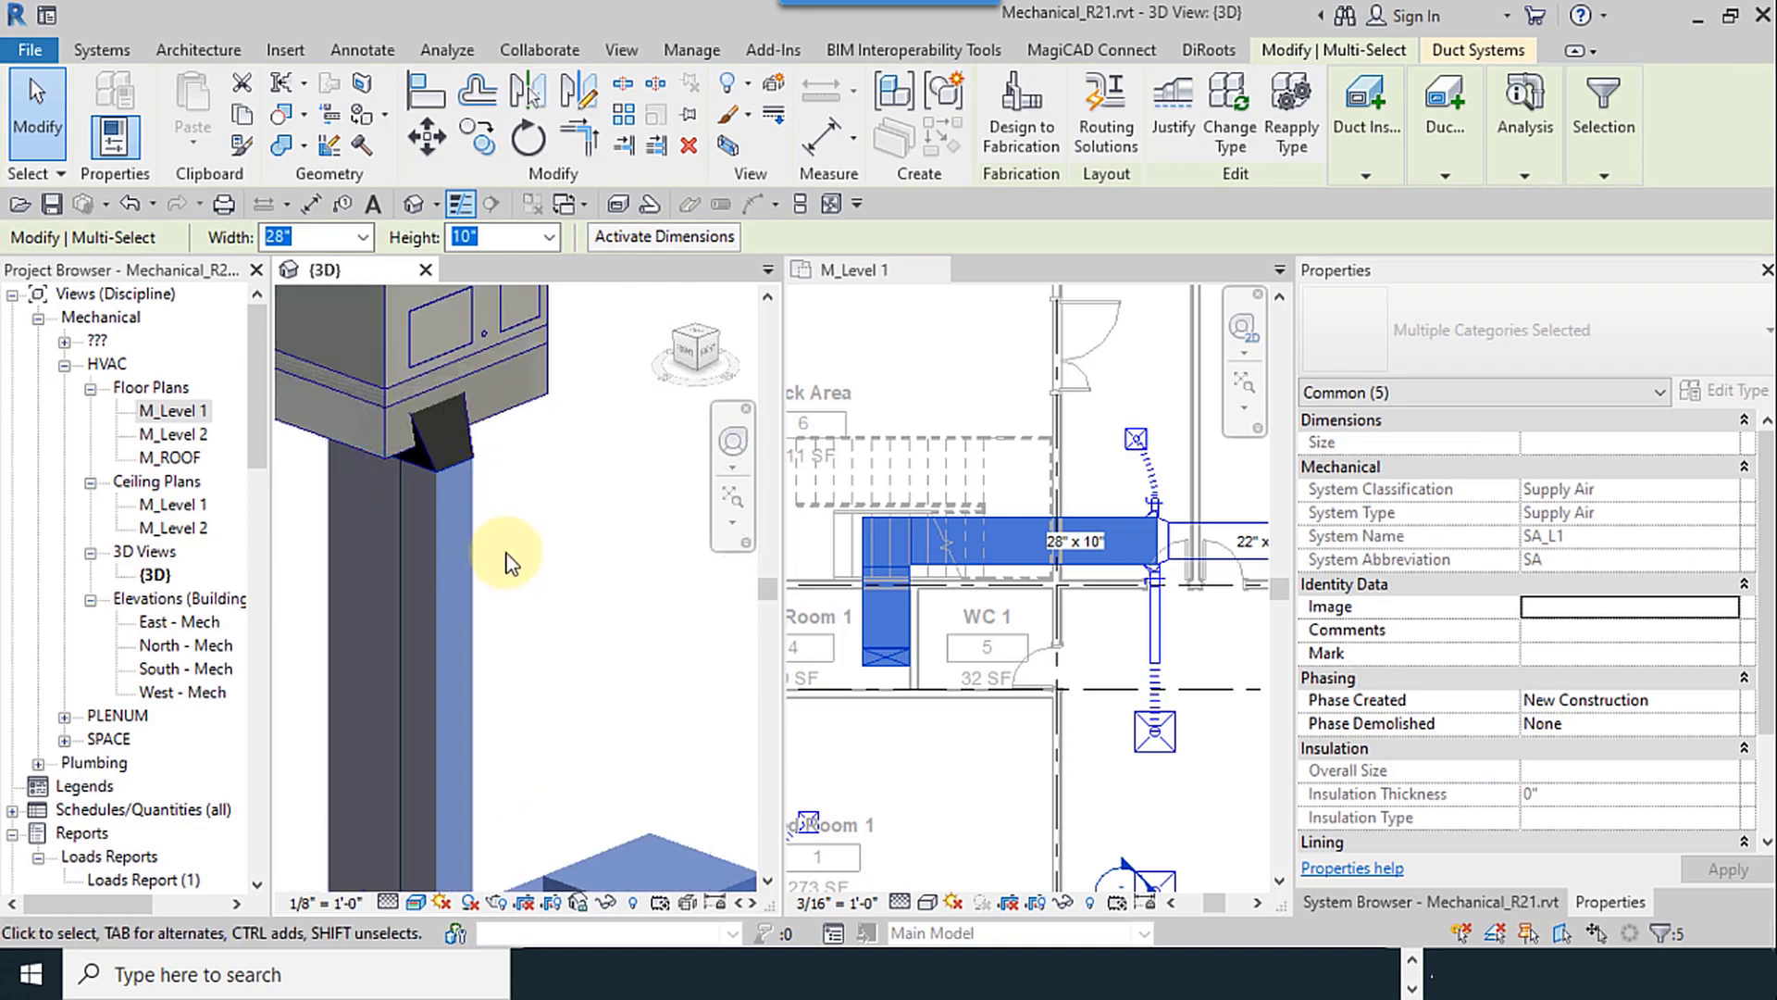
pyautogui.scroll(-5, 508, 555)
pyautogui.click(549, 238)
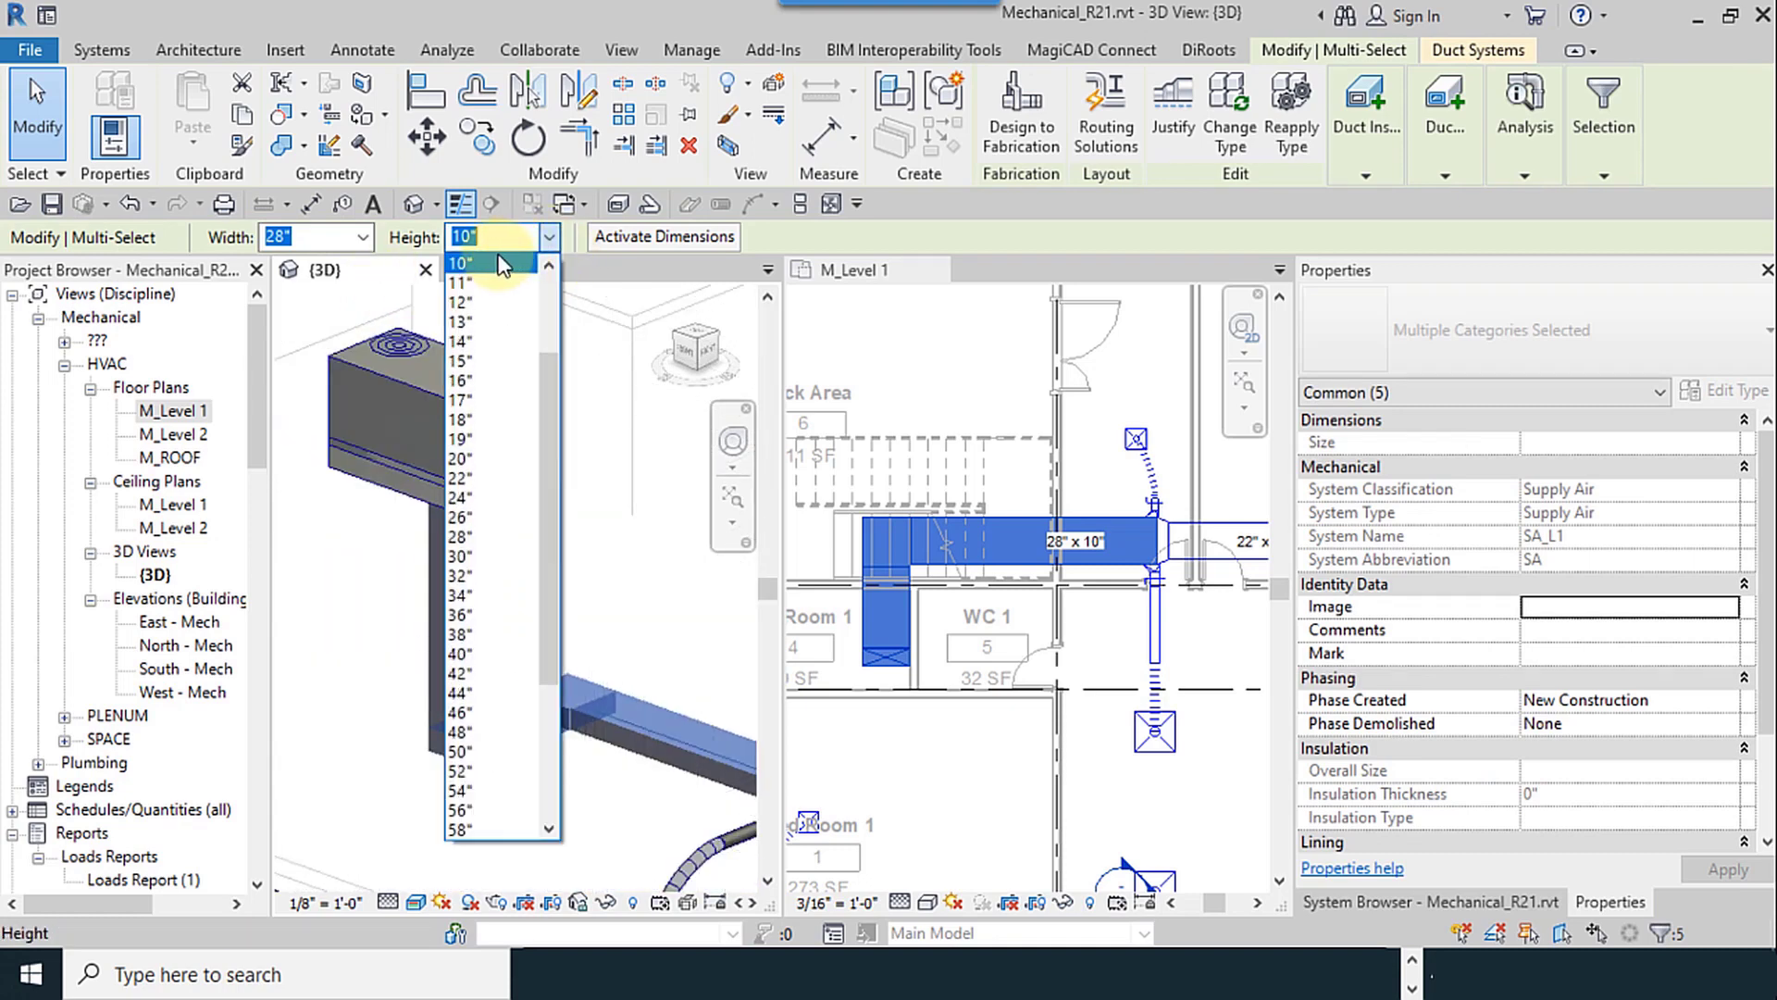
pyautogui.write('12')
pyautogui.press('Return')
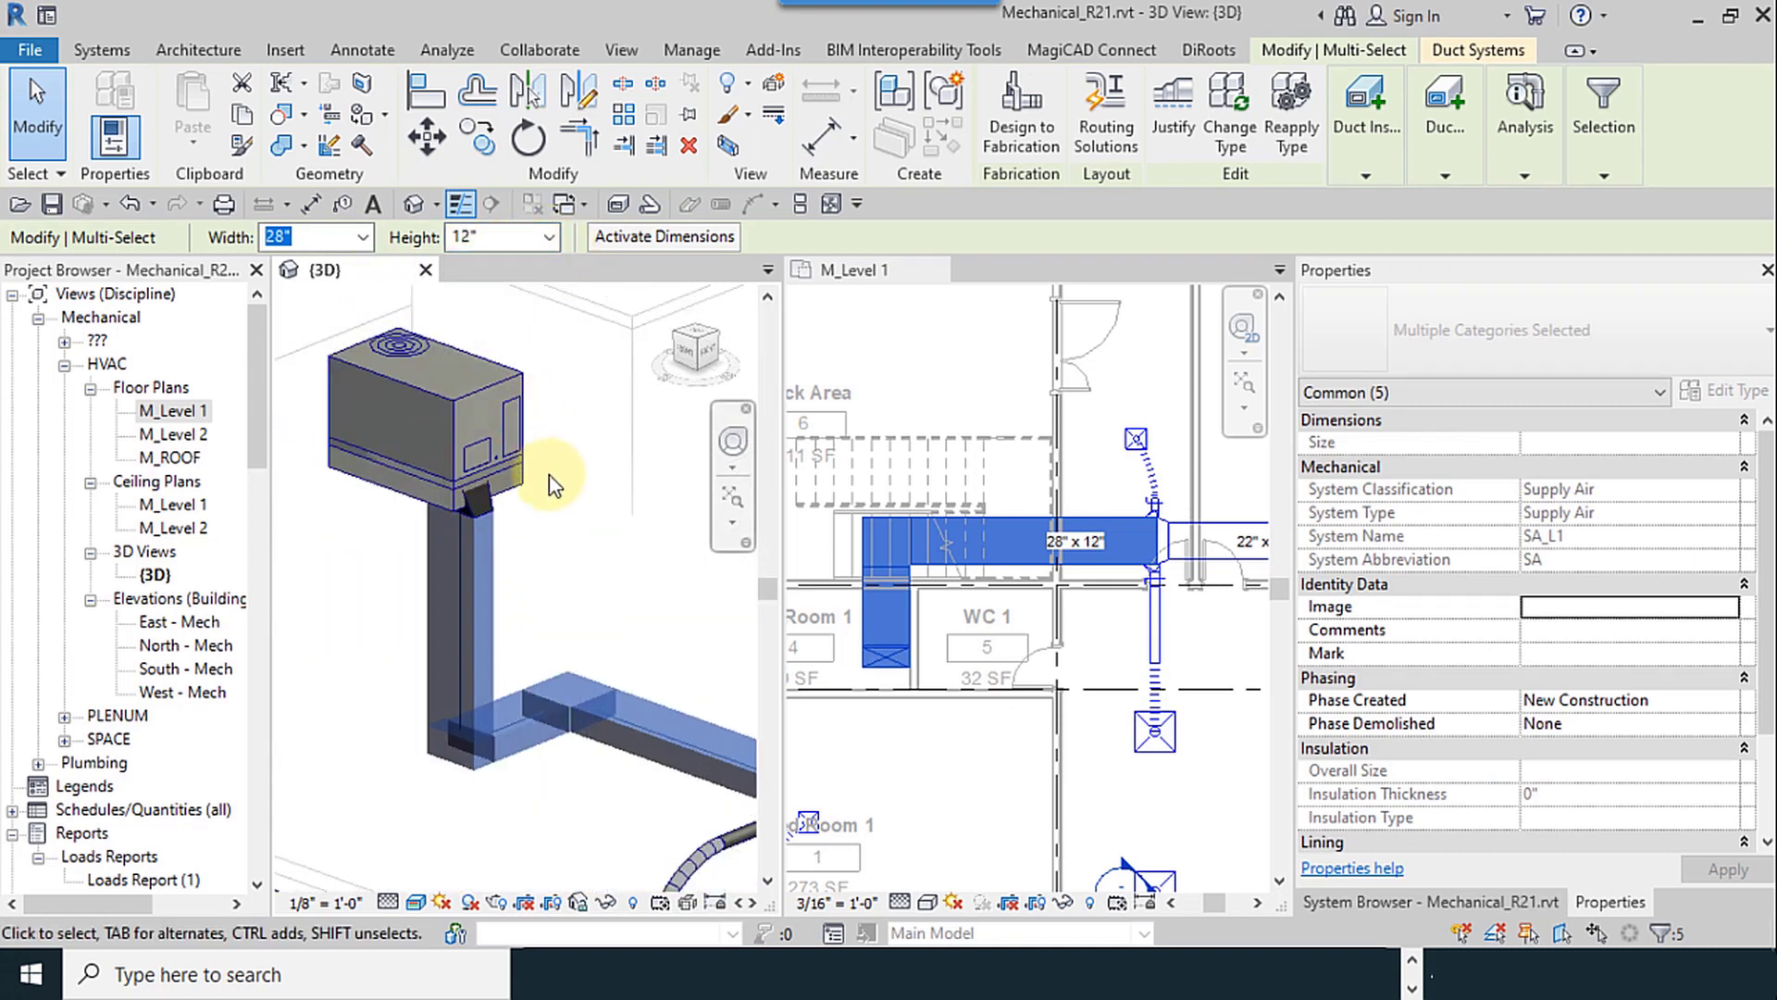
pyautogui.click(623, 586)
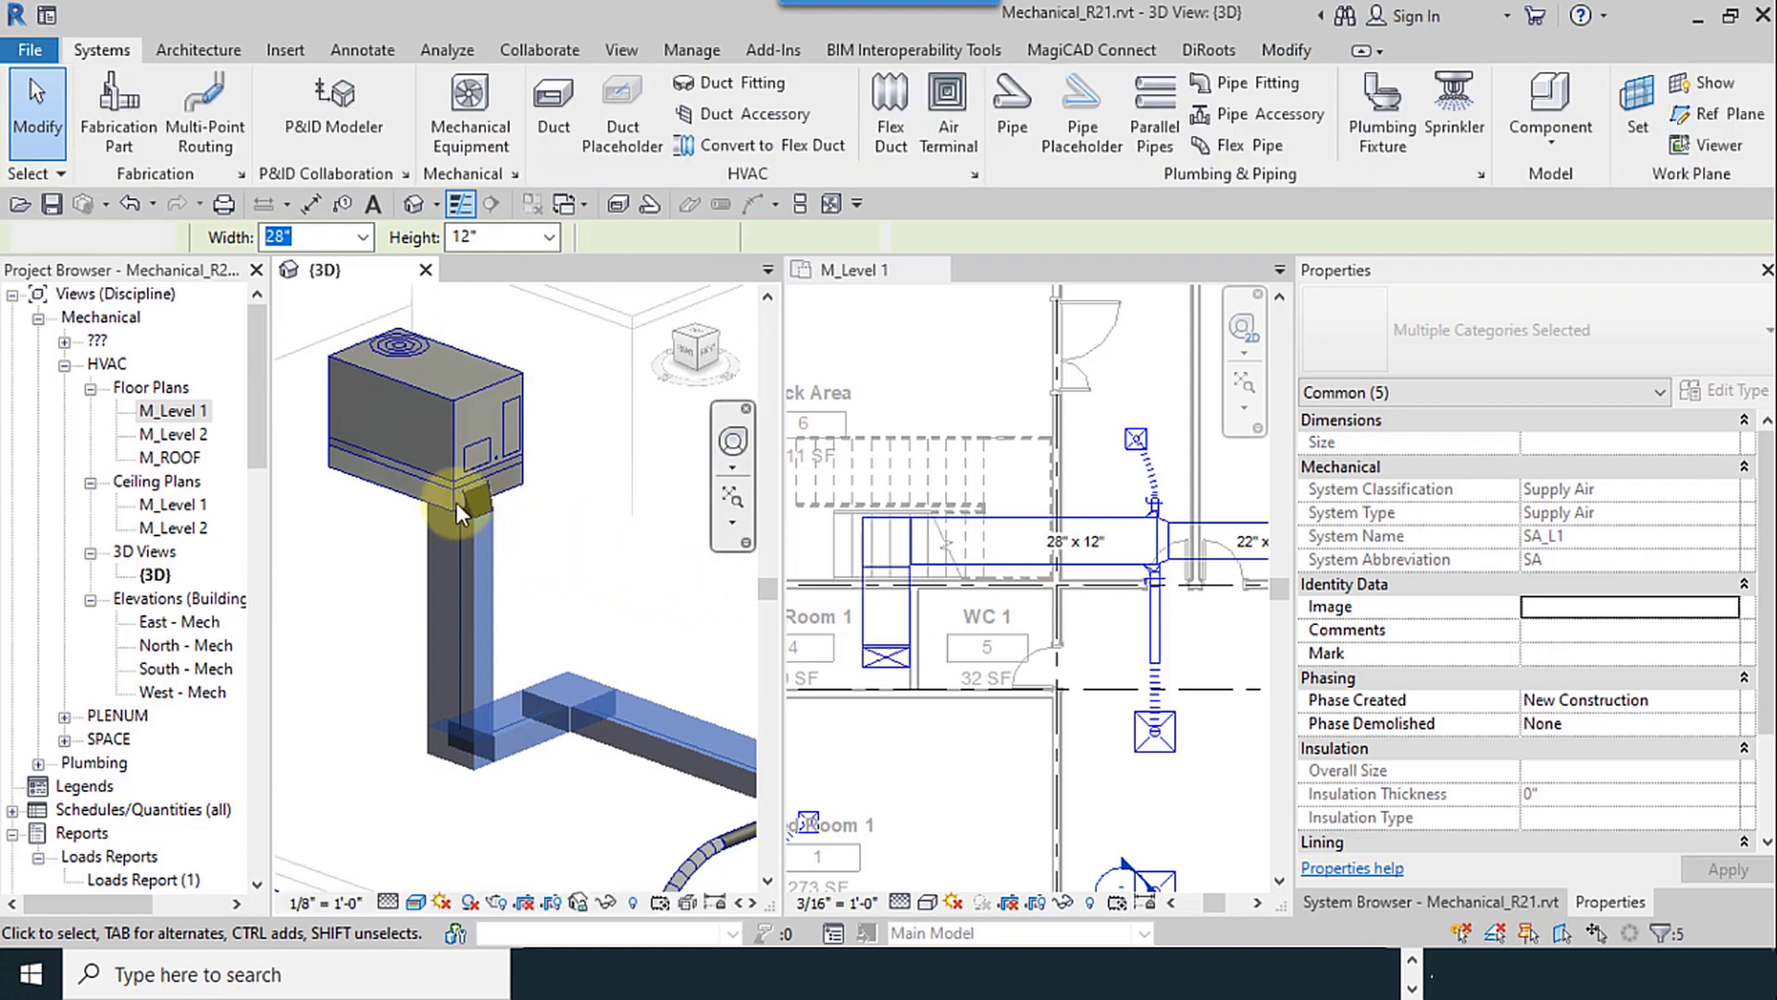
# Step: Draw a building section just below the riser from Bath Room 1 to WC 1 in the Level 1 plan, looking toward the riser, and open its view
pyautogui.scroll(-4, 1058, 580)
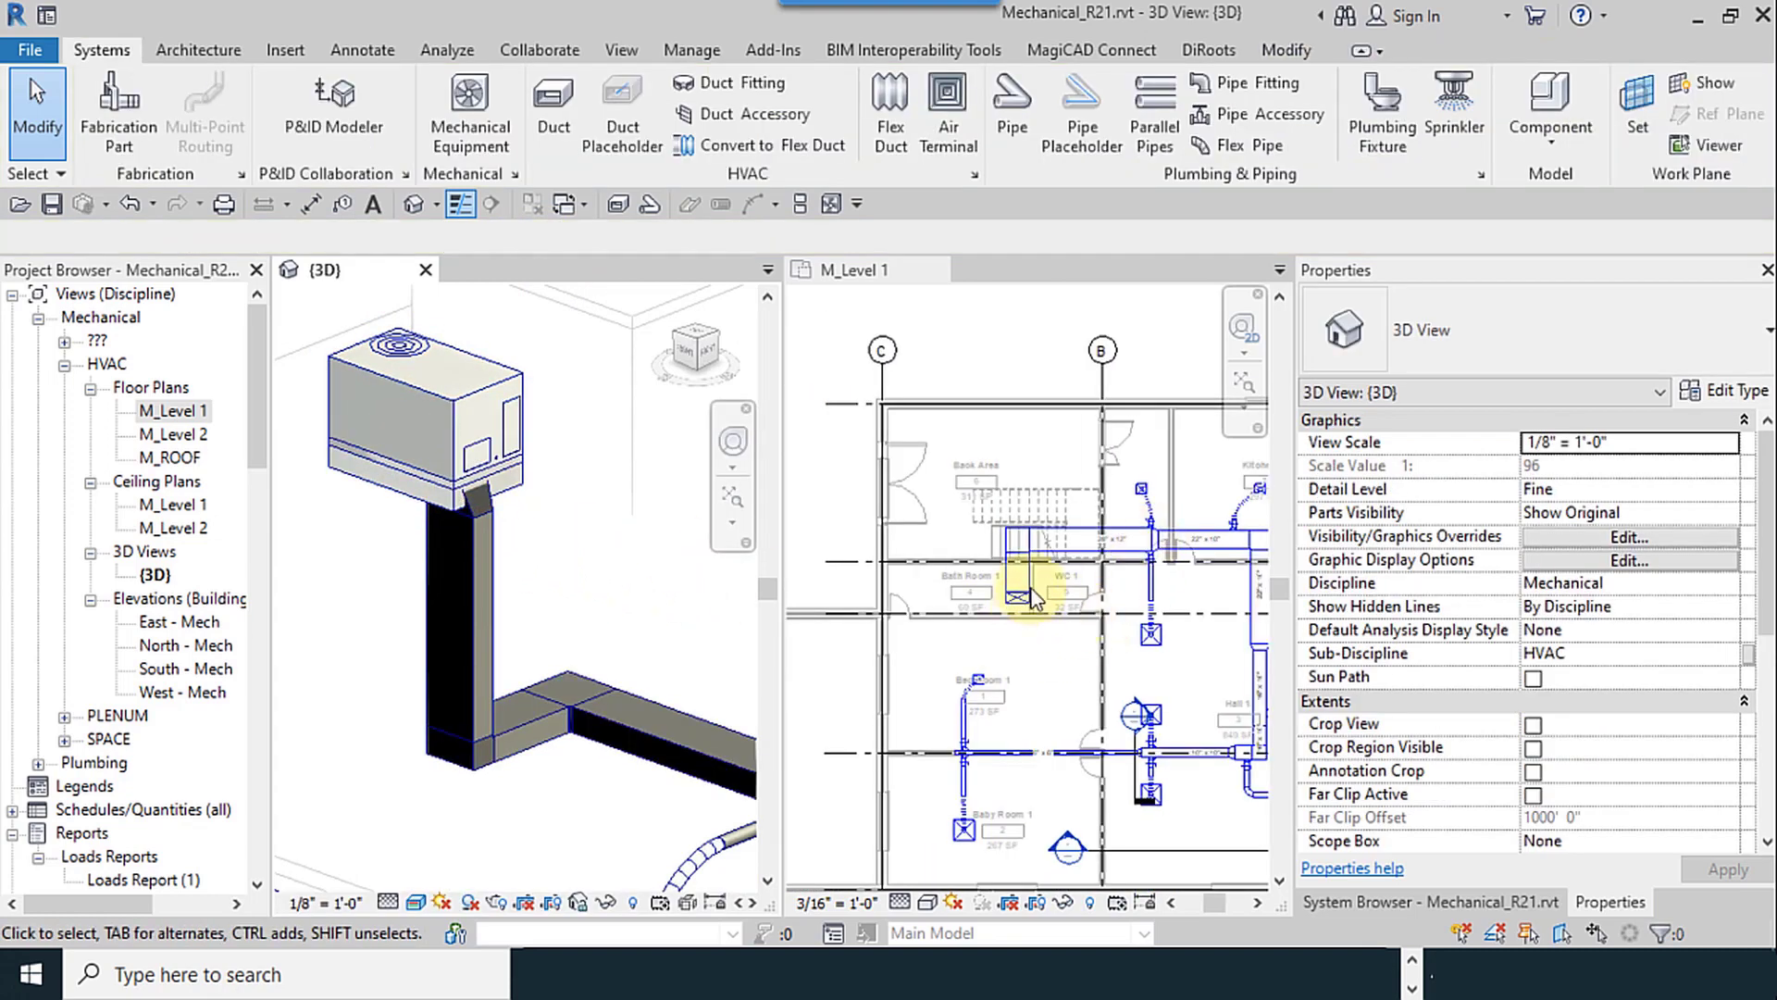
pyautogui.click(946, 317)
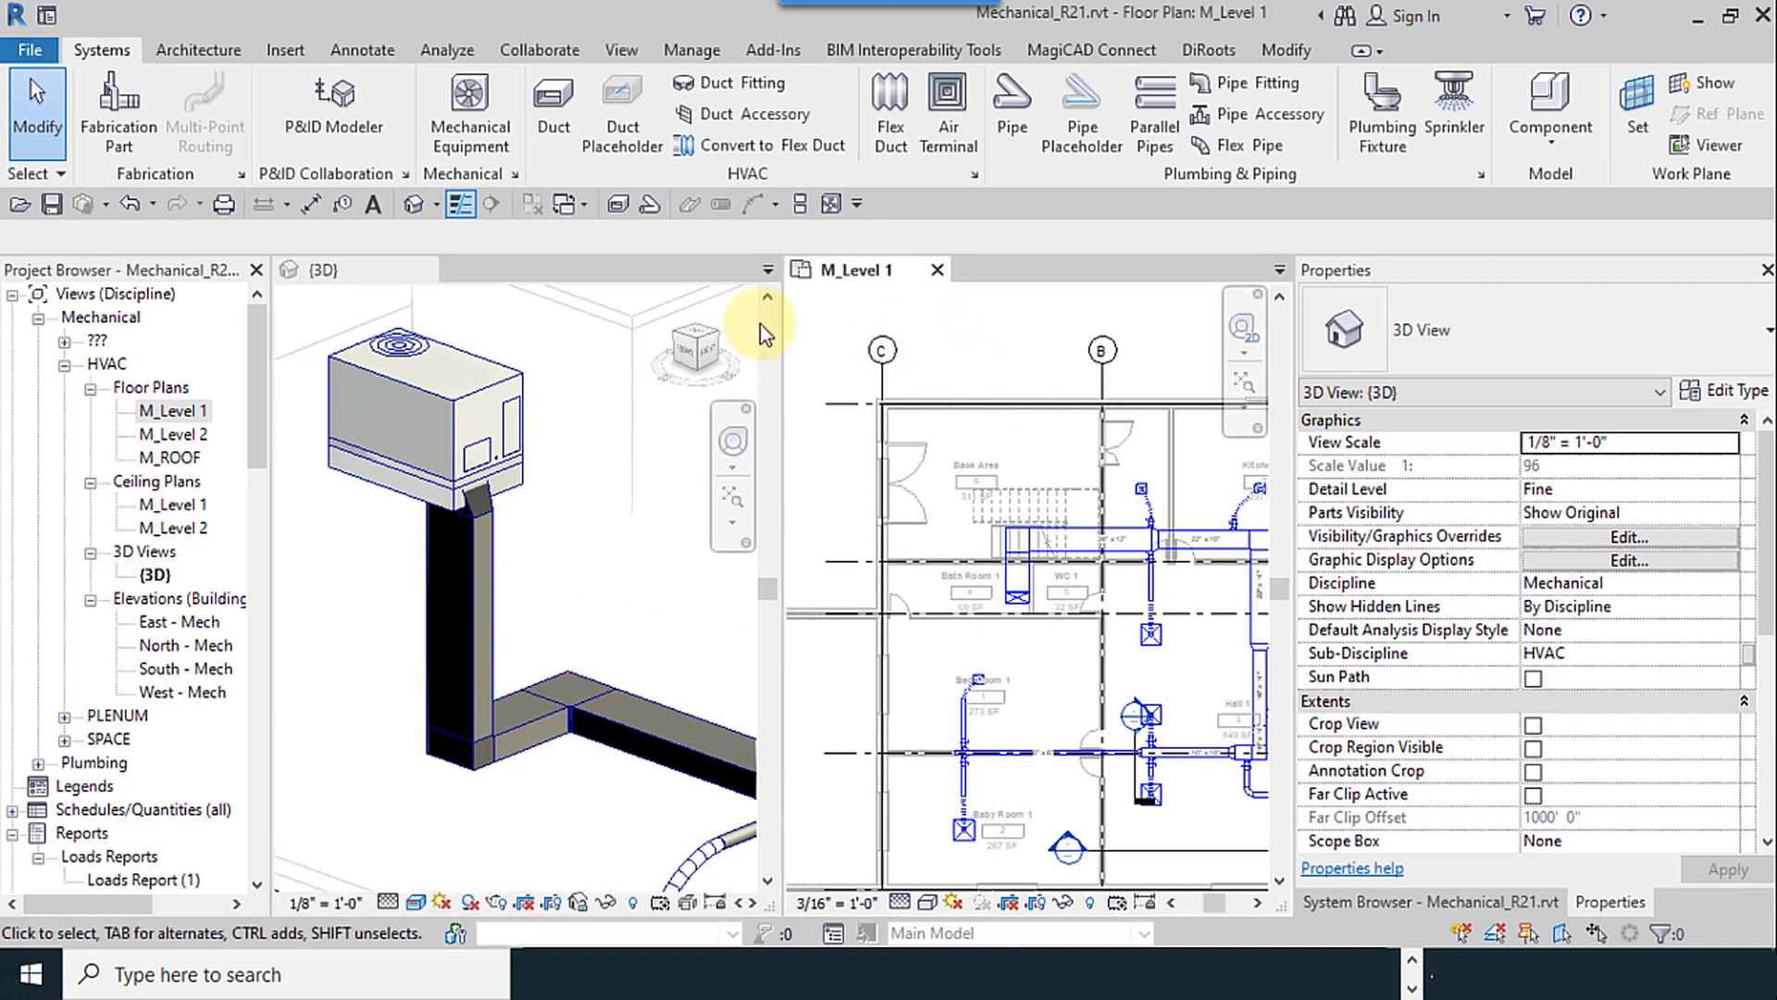
pyautogui.scroll(3, 1015, 613)
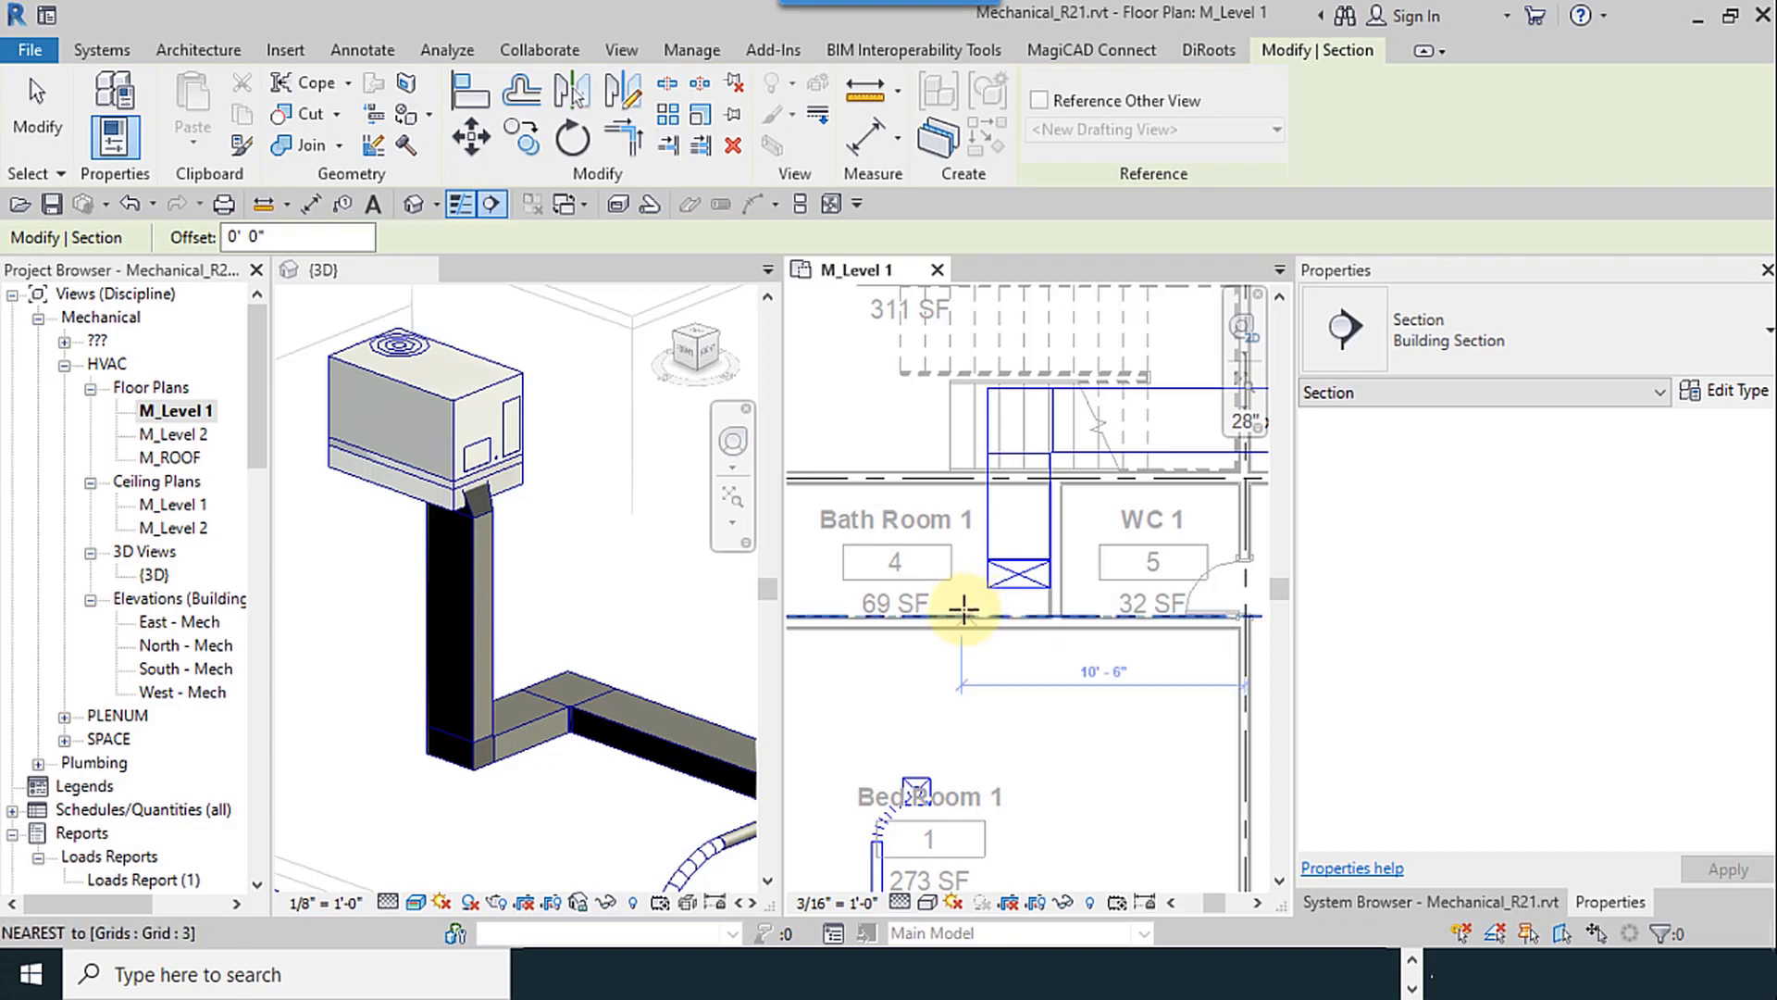
pyautogui.click(963, 611)
pyautogui.click(1118, 616)
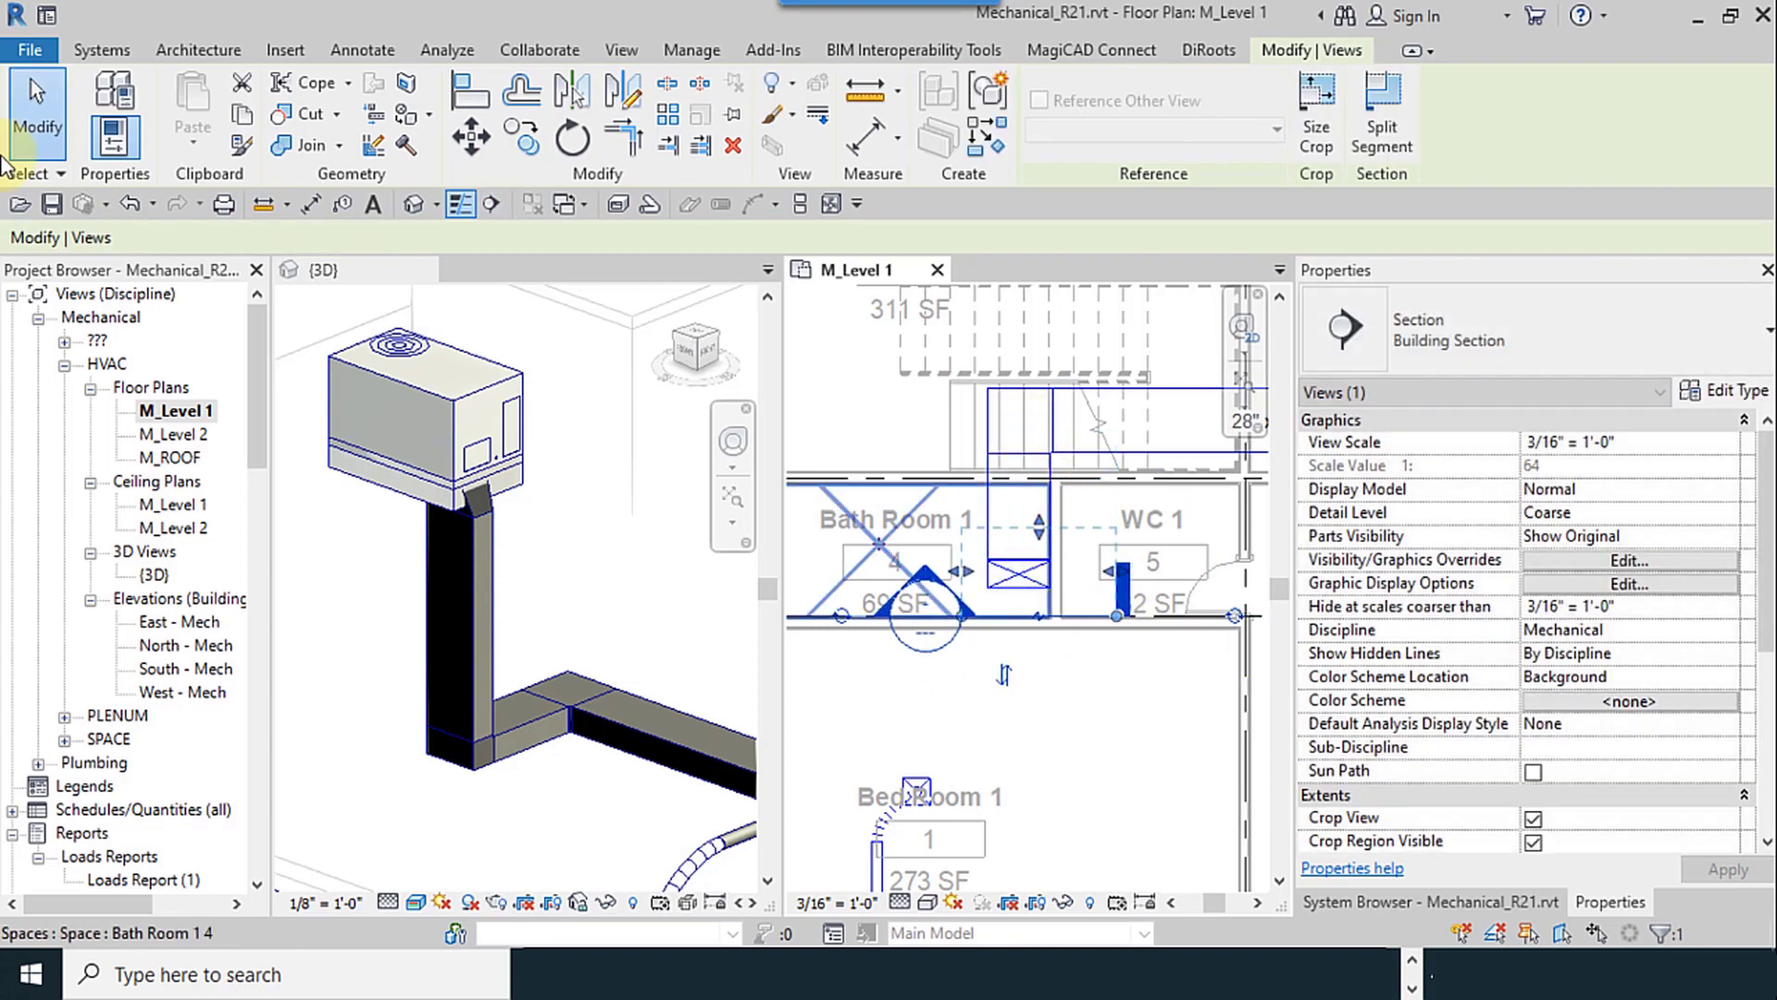
pyautogui.press('Escape')
pyautogui.doubleClick(924, 597)
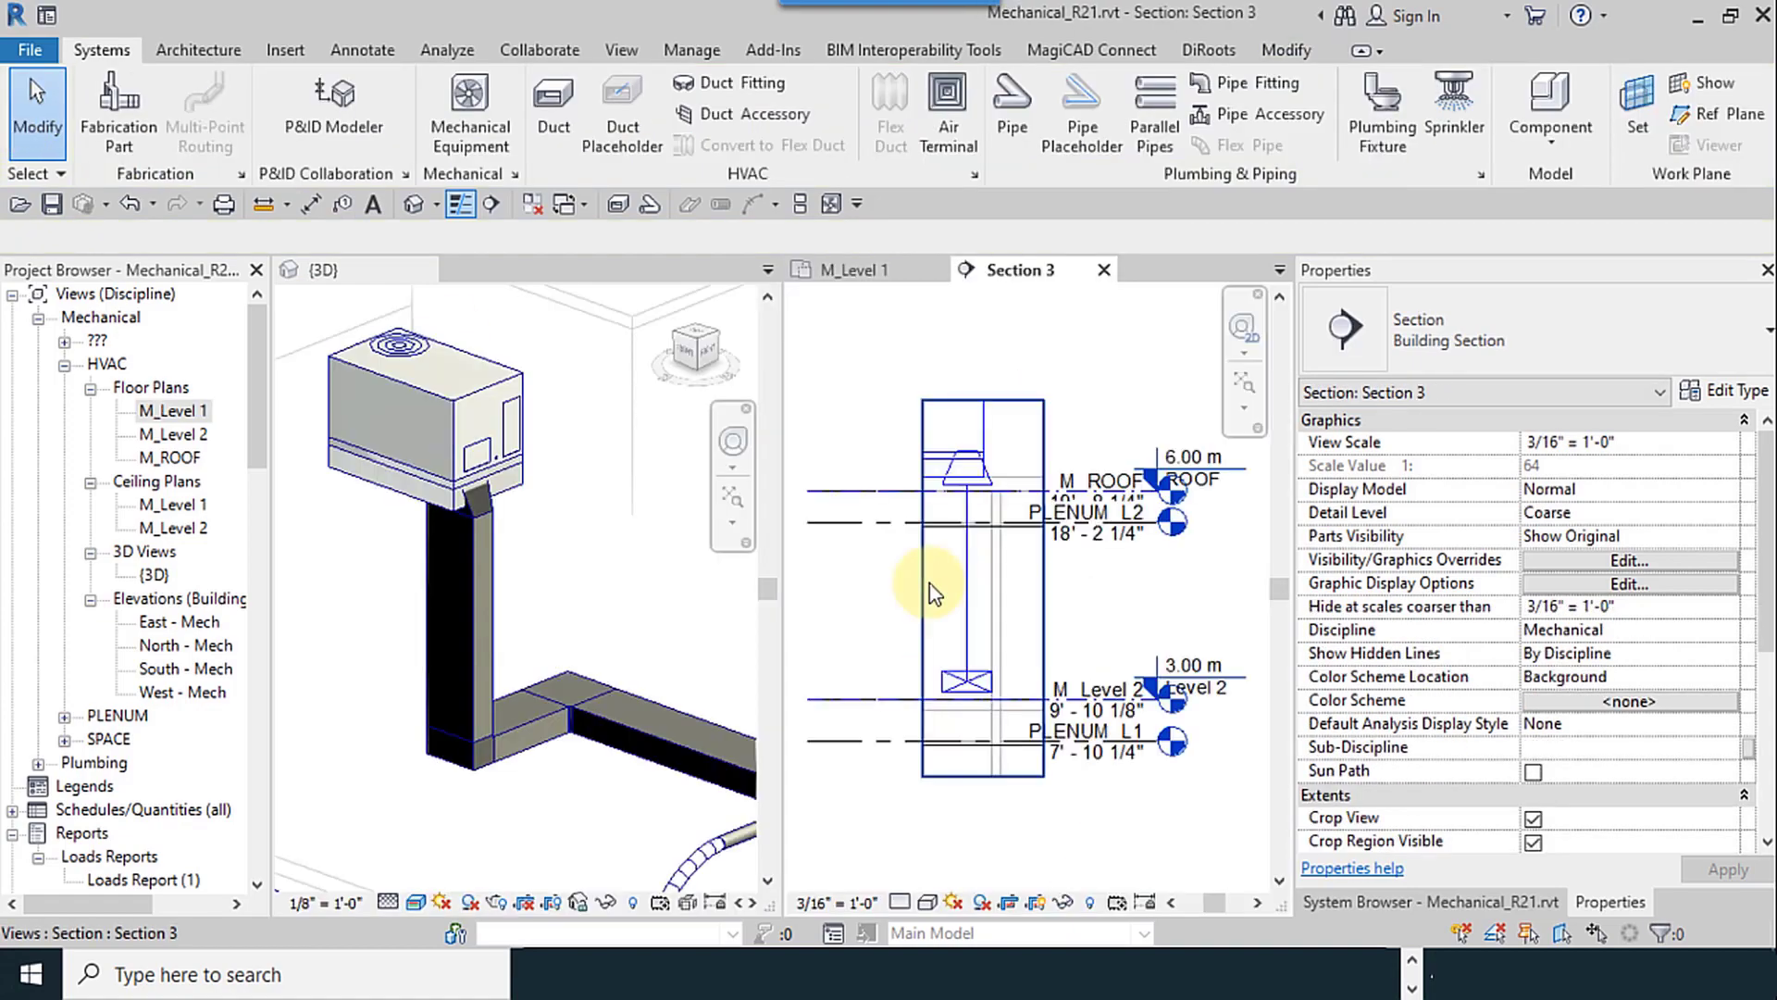